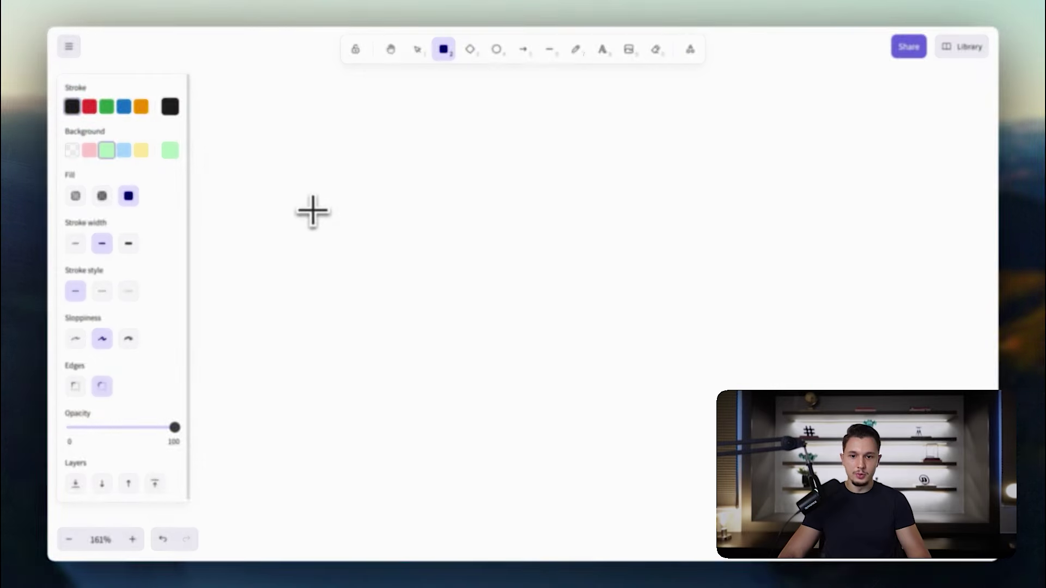
Draw a rounded rectangle labelled "Apollo.io" and give it a light pink background.
{"action": "left_click_drag", "start_coordinate": [313, 210], "coordinate": [640, 372]}
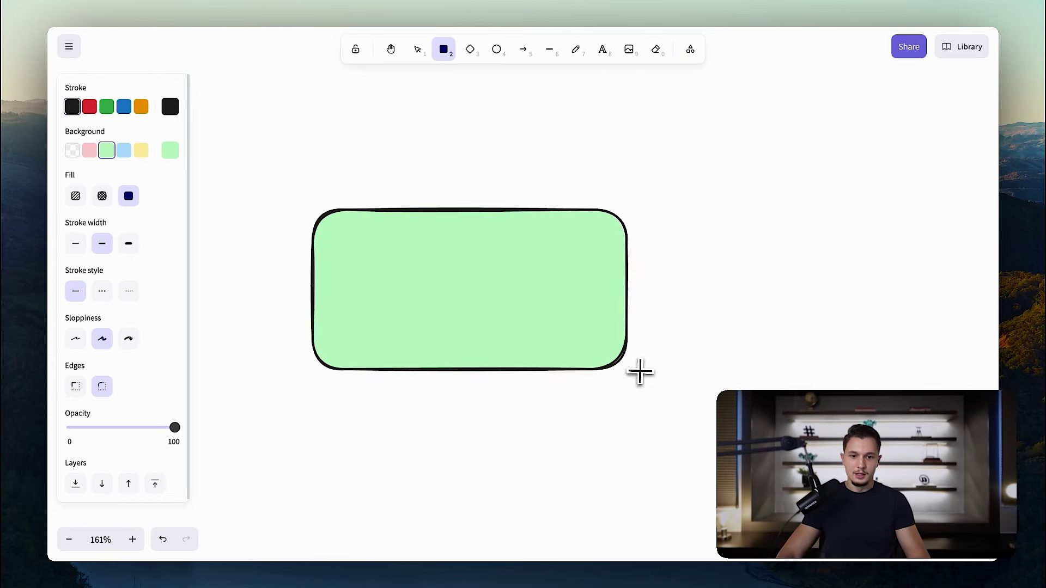
{"action": "double_click", "coordinate": [446, 306]}
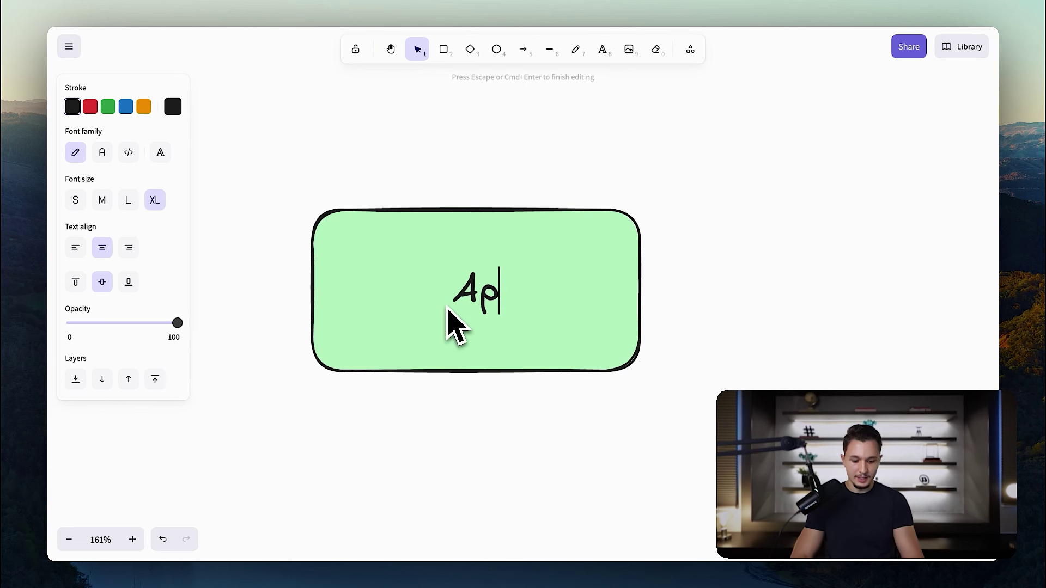
{"action": "left_click", "coordinate": [482, 181]}
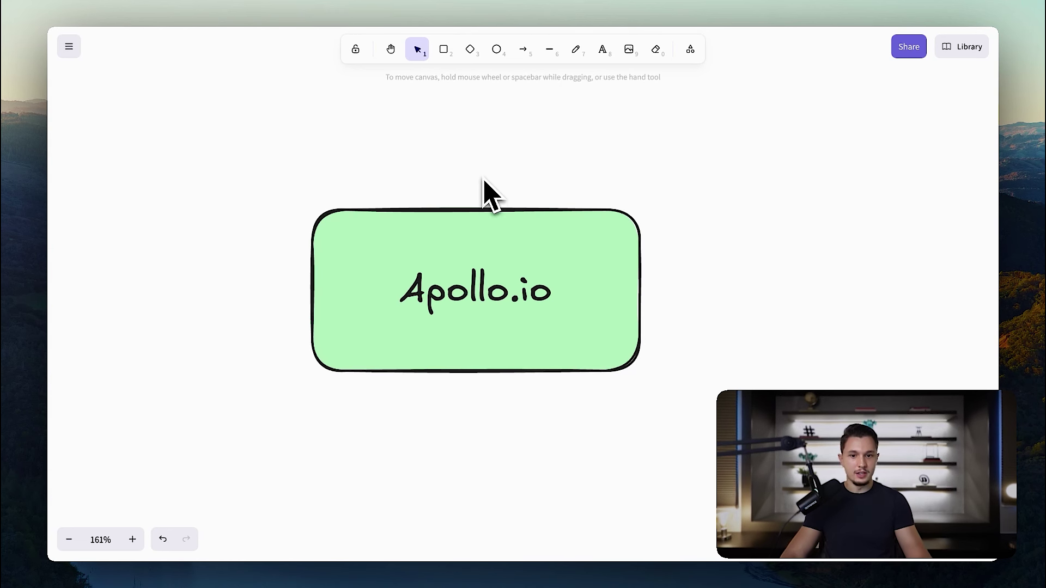
{"action": "left_click_drag", "start_coordinate": [469, 217], "coordinate": [481, 179]}
{"action": "scroll", "coordinate": [467, 227], "scroll_direction": "down", "scroll_amount": 1}
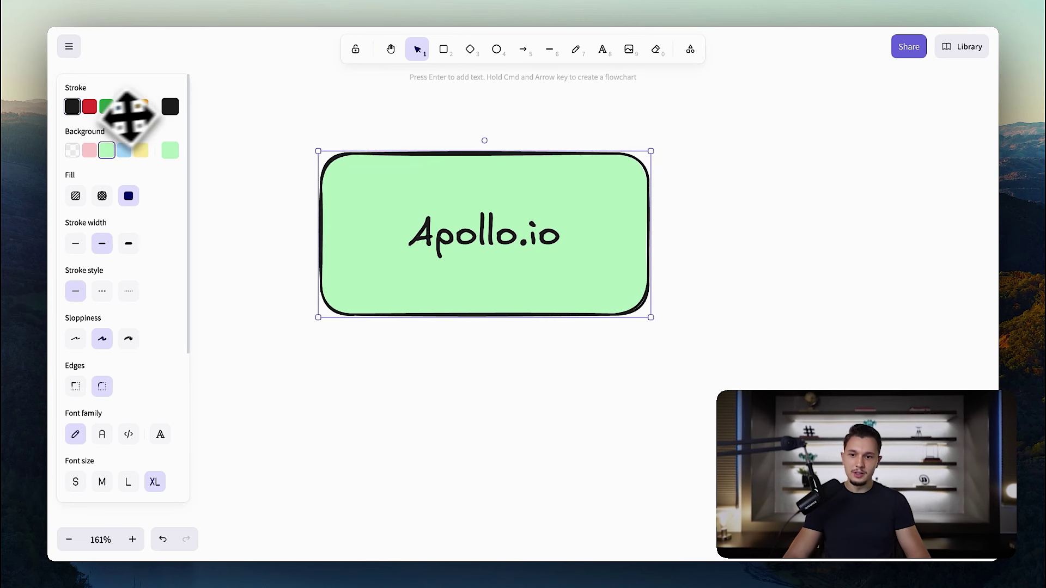
{"action": "left_click", "coordinate": [90, 151]}
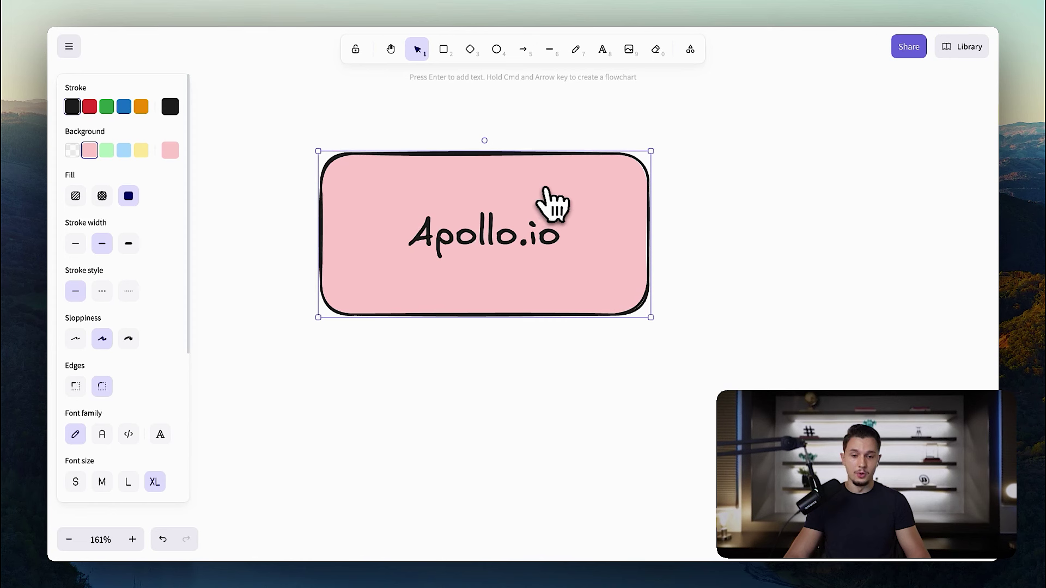
Draw a straight horizontal arrow leading rightward out of the Apollo.io box.
{"action": "scroll", "coordinate": [545, 191], "scroll_direction": "right", "scroll_amount": 3}
{"action": "scroll", "coordinate": [547, 190], "scroll_direction": "left", "scroll_amount": 2}
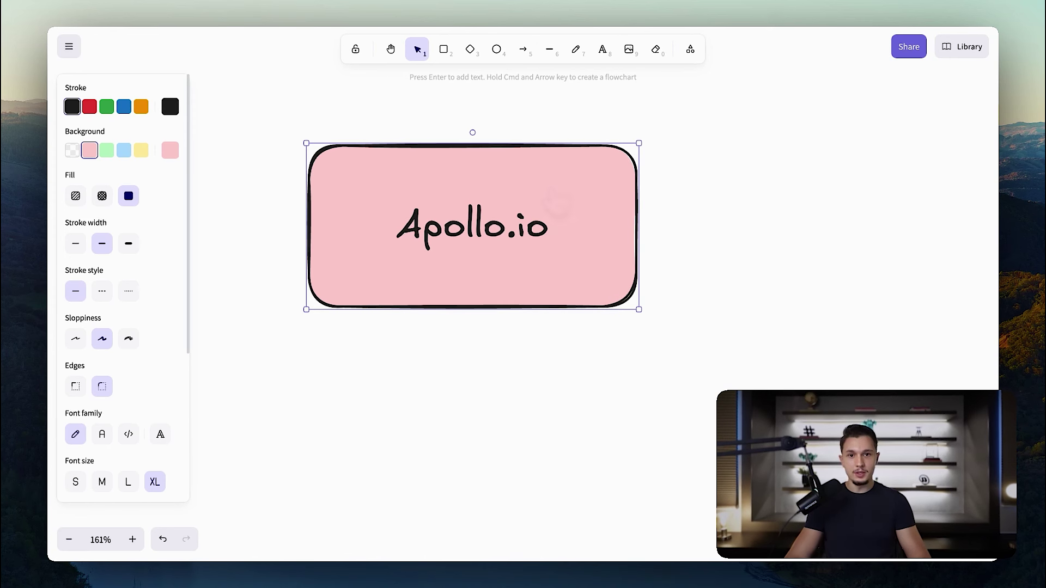
{"action": "key", "text": "a"}
{"action": "scroll", "coordinate": [605, 201], "scroll_direction": "right", "scroll_amount": 5}
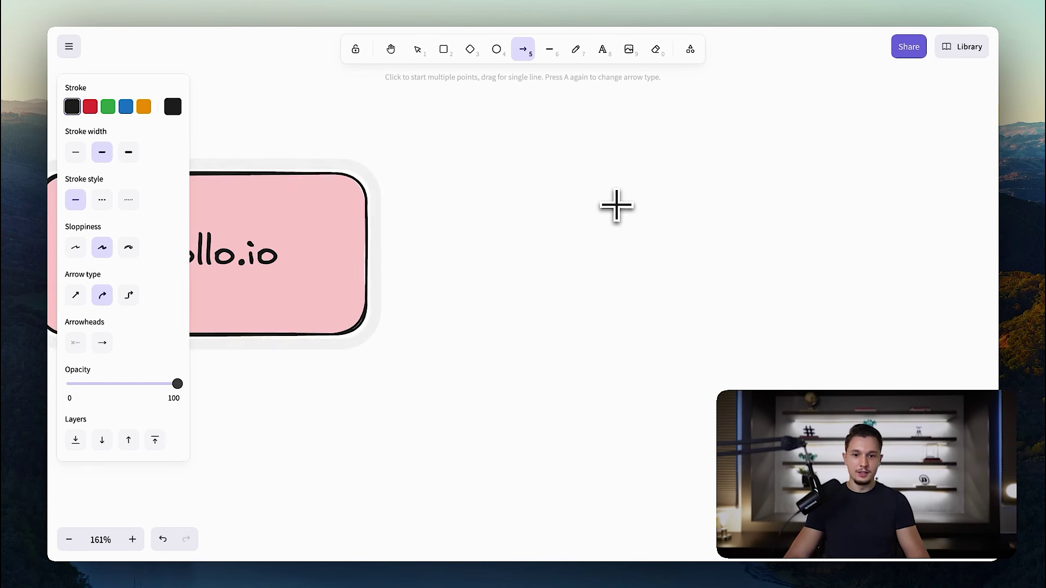
{"action": "left_click_drag", "start_coordinate": [332, 255], "coordinate": [378, 254]}
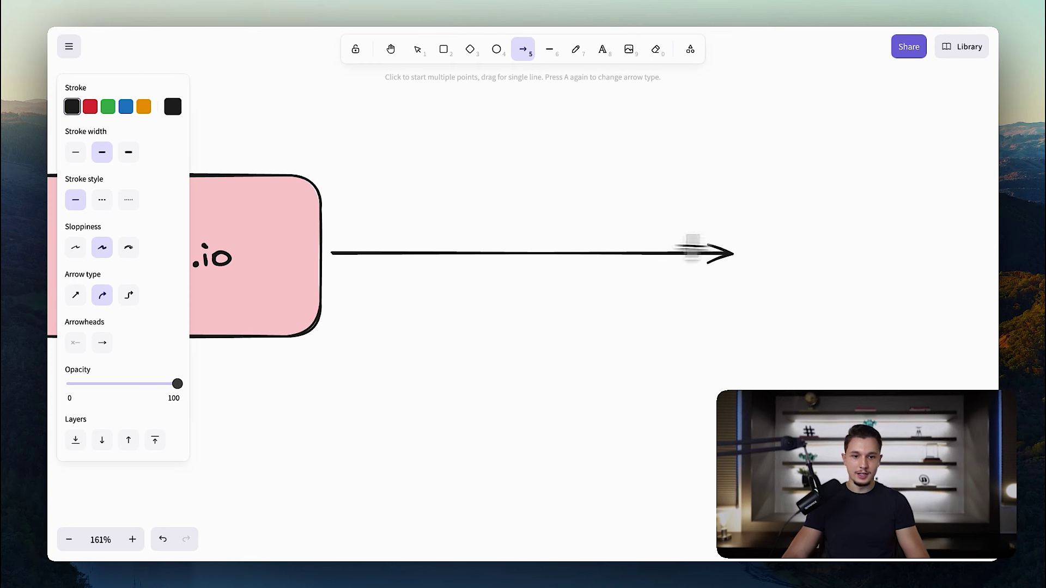
{"action": "left_click_drag", "start_coordinate": [691, 248], "coordinate": [675, 247]}
Draw a rounded rectangle labelled "FindyMail" at the Apollo.io arrow's tip and give it a light green background.
{"action": "scroll", "coordinate": [675, 246], "scroll_direction": "right", "scroll_amount": 5}
{"action": "key", "text": "d"}
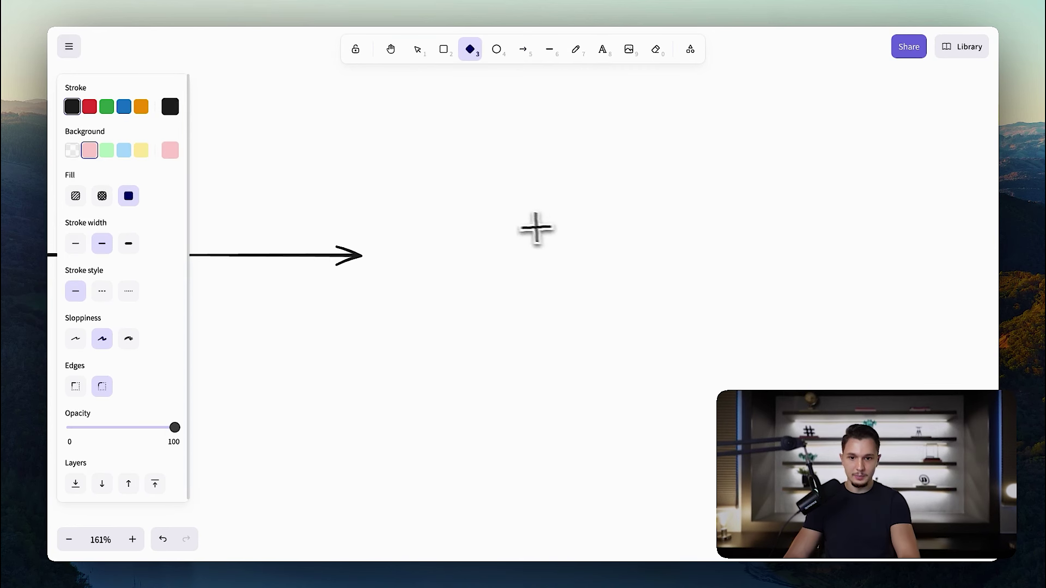
{"action": "left_click_drag", "start_coordinate": [380, 159], "coordinate": [796, 324]}
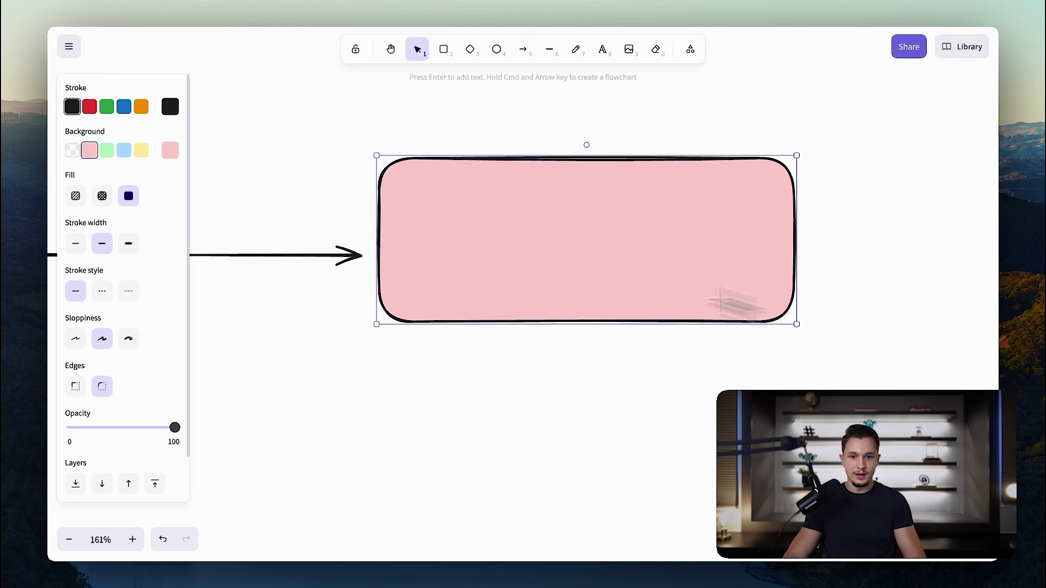
{"action": "double_click", "coordinate": [590, 263]}
{"action": "type", "text": "FindyMail"}
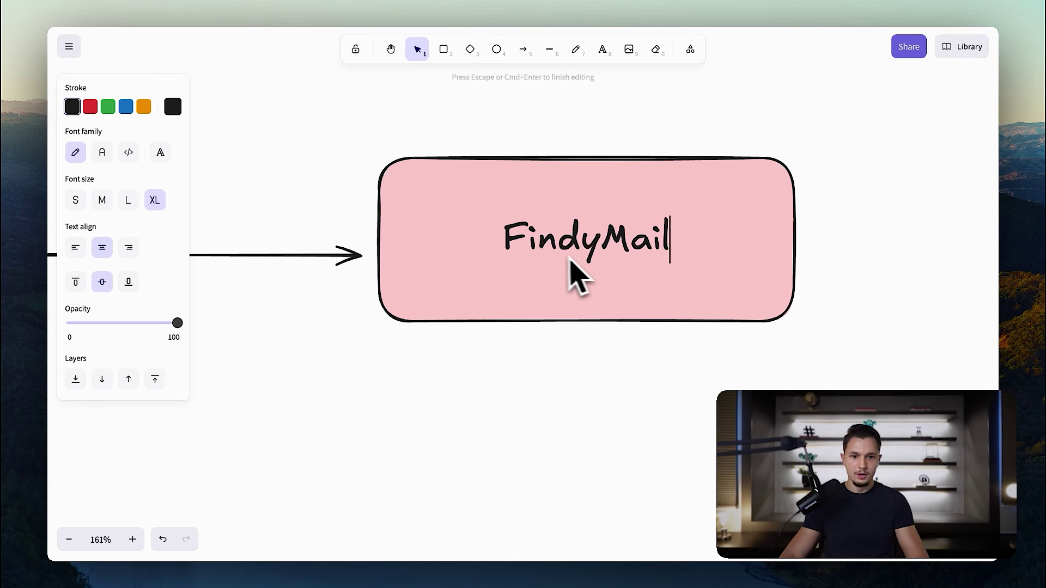
{"action": "left_click", "coordinate": [502, 204]}
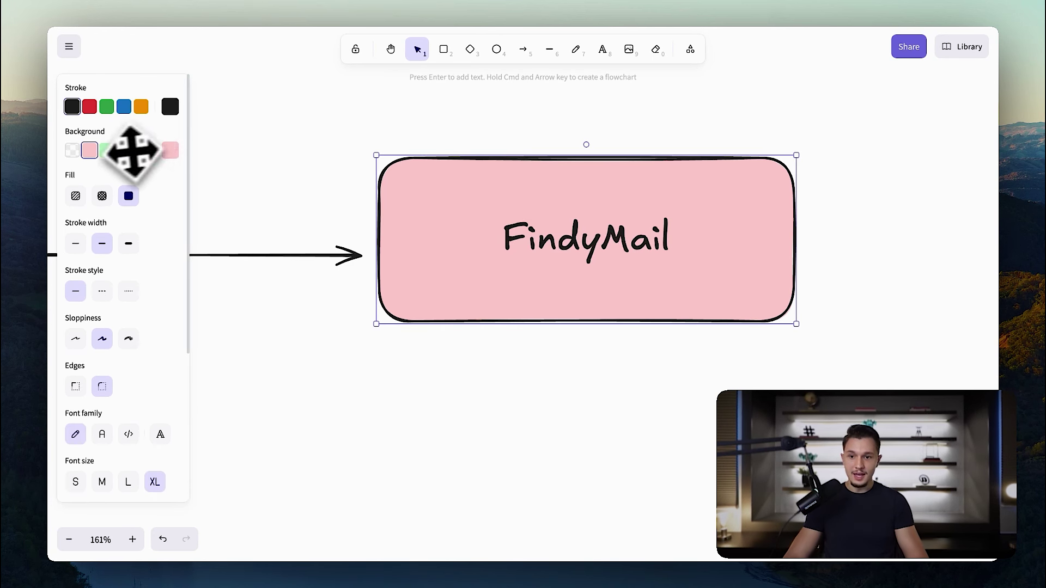
{"action": "left_click", "coordinate": [106, 150]}
{"action": "left_click", "coordinate": [678, 375]}
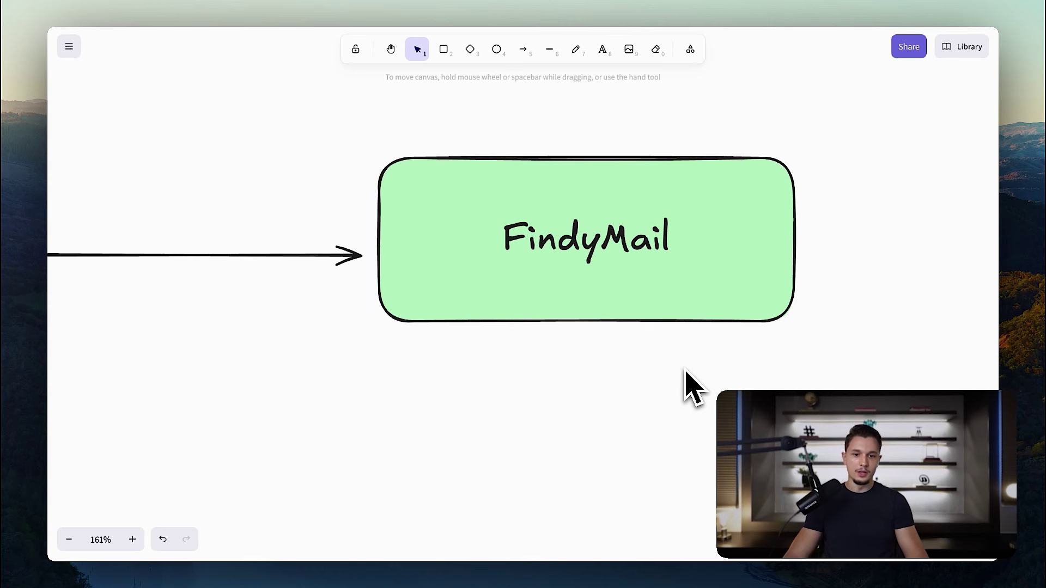
Draw a vertical arrow pointing down from the FindyMail box.
{"action": "scroll", "coordinate": [685, 376], "scroll_direction": "down", "scroll_amount": 5}
{"action": "scroll", "coordinate": [689, 384], "scroll_direction": "down", "scroll_amount": 4}
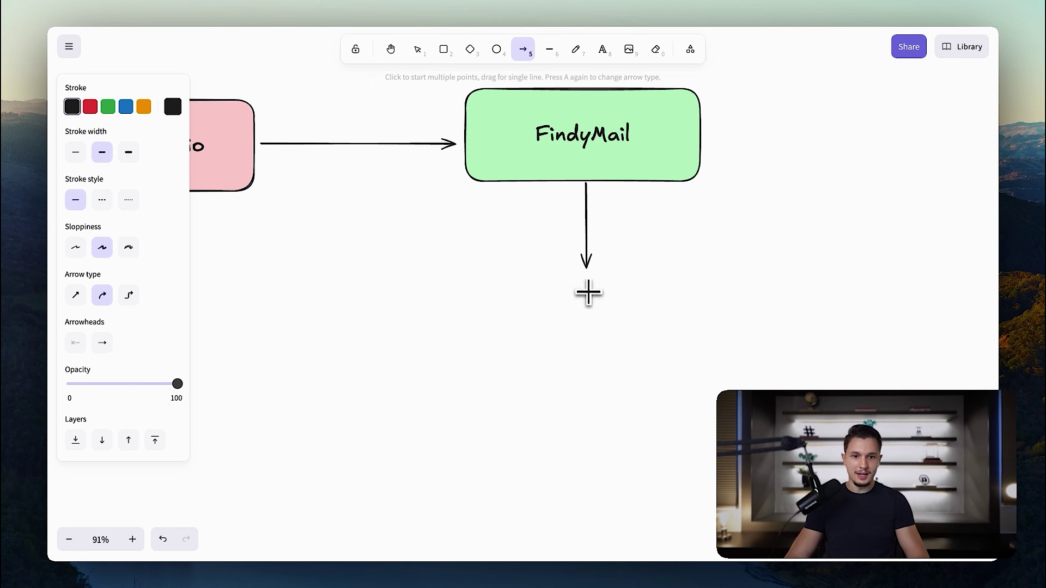
{"action": "left_click_drag", "start_coordinate": [588, 293], "coordinate": [586, 291]}
{"action": "left_click", "coordinate": [483, 329]}
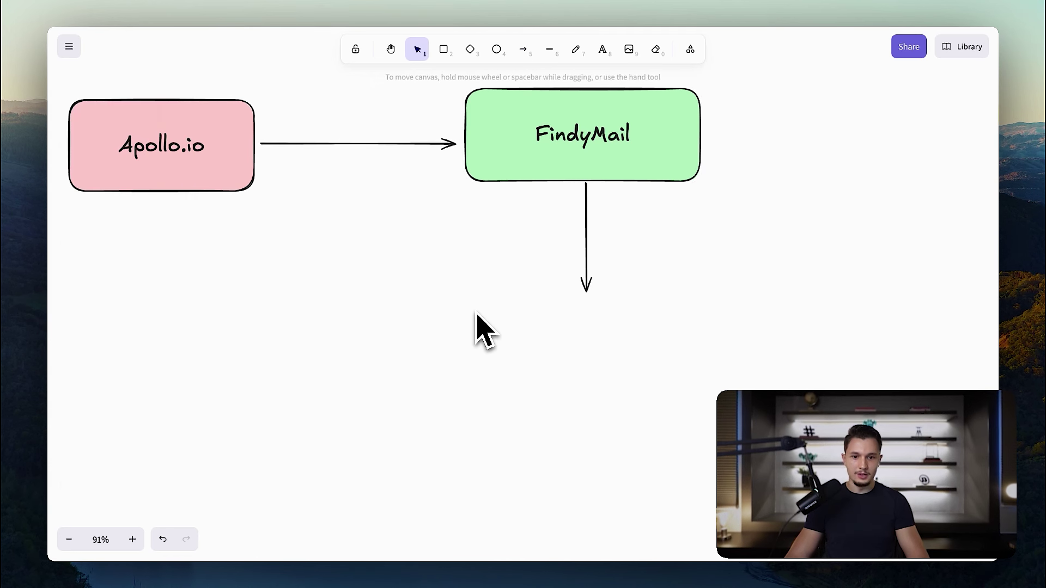
Draw a rounded rectangle labelled "UseBouncer" below the FindyMail arrow and give it a light pink background.
{"action": "key", "text": "r"}
{"action": "left_click_drag", "start_coordinate": [471, 306], "coordinate": [708, 402]}
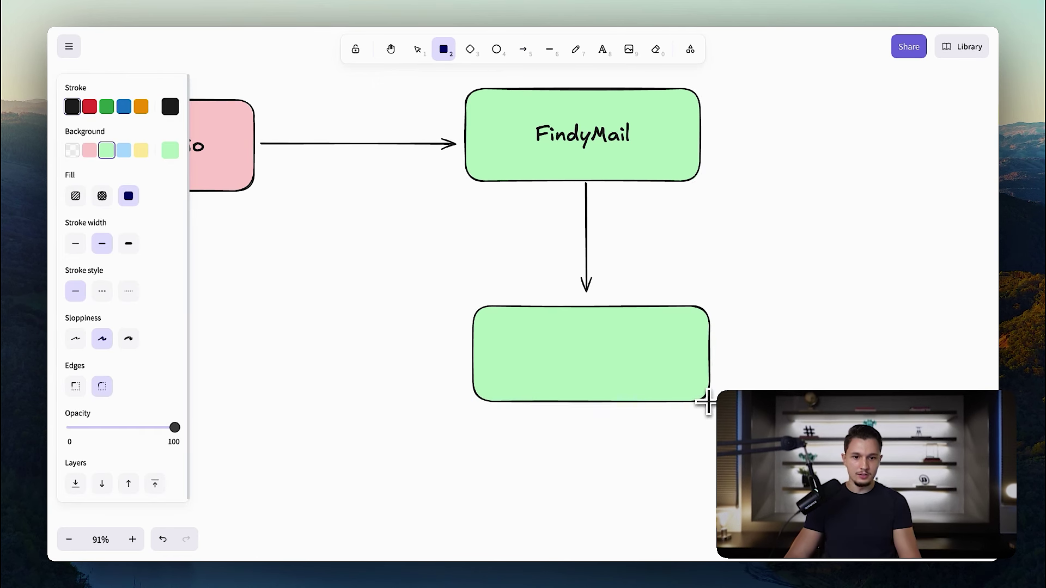
{"action": "double_click", "coordinate": [623, 369]}
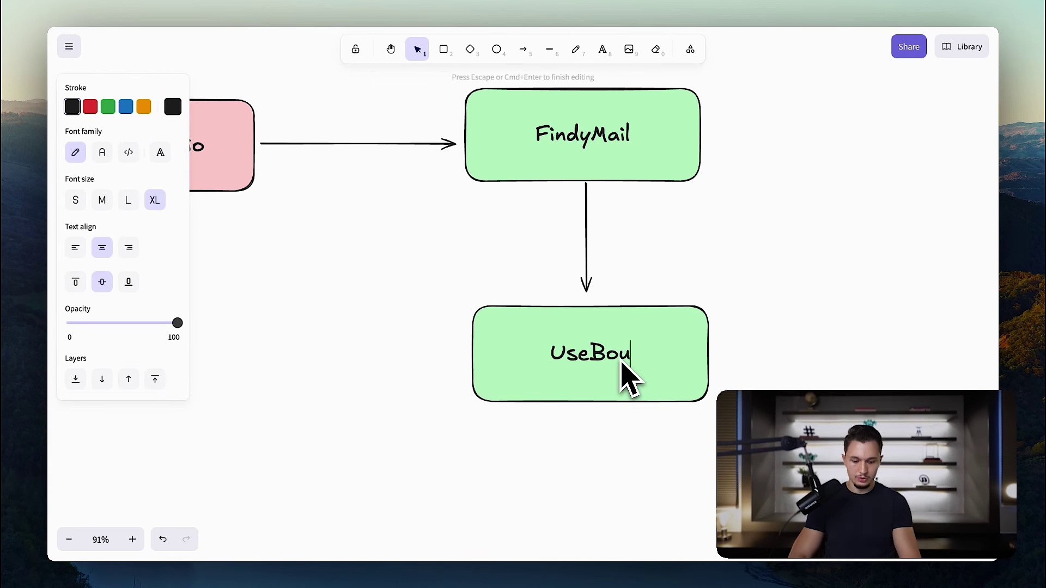
{"action": "left_click", "coordinate": [773, 359]}
{"action": "left_click", "coordinate": [604, 342]}
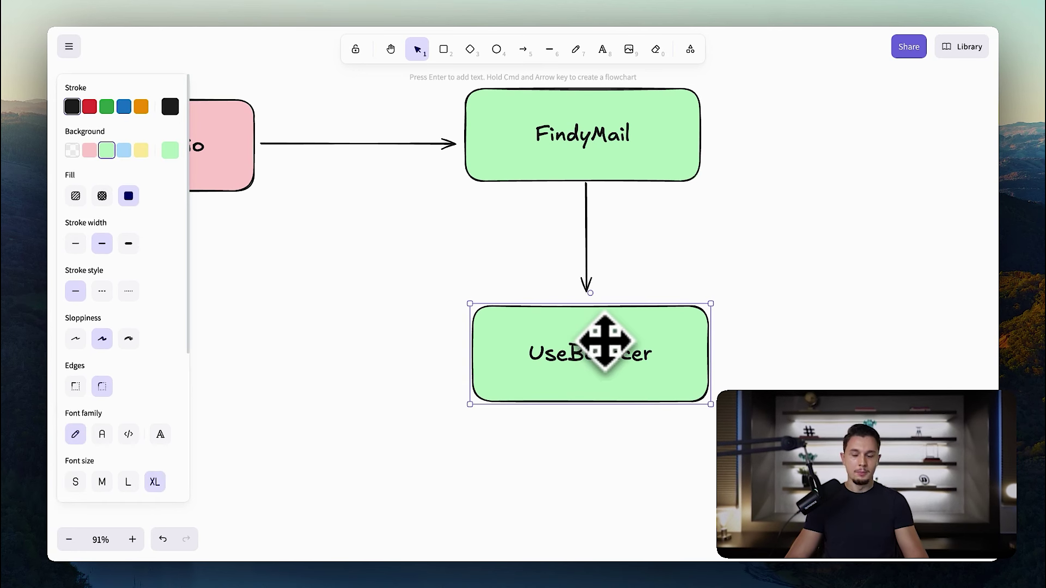
{"action": "left_click", "coordinate": [90, 151]}
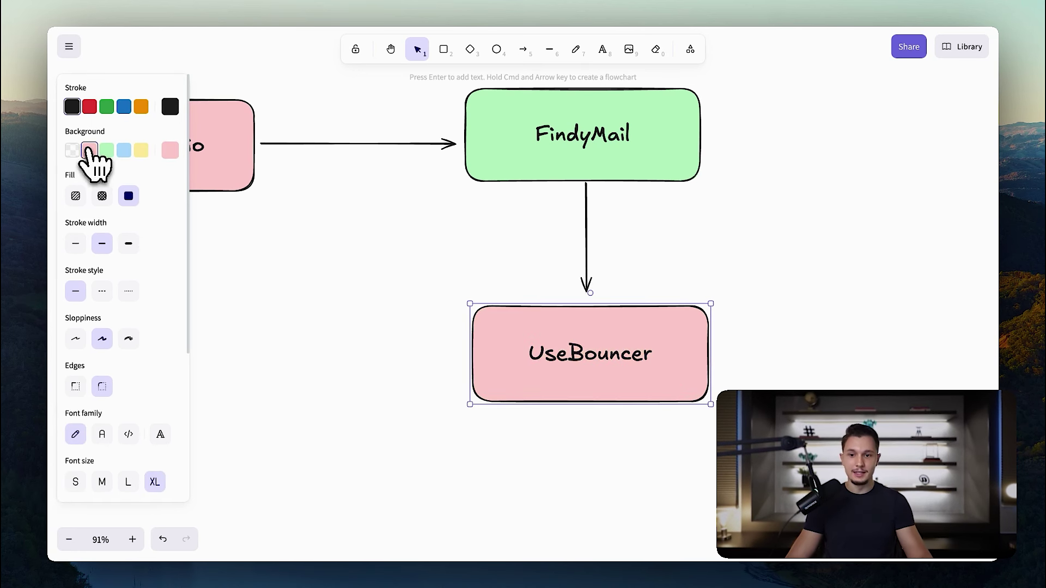
{"action": "left_click", "coordinate": [666, 290]}
Draw a horizontal arrow leading rightward out of the pink UseBouncer box.
{"action": "scroll", "coordinate": [673, 297], "scroll_direction": "down", "scroll_amount": 1}
{"action": "scroll", "coordinate": [673, 297], "scroll_direction": "right", "scroll_amount": 1}
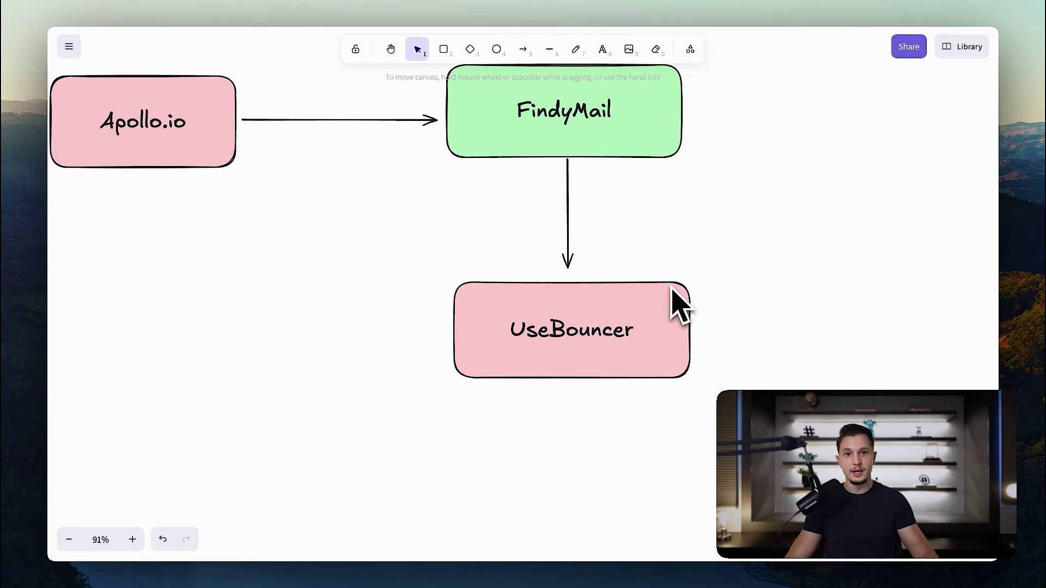
{"action": "scroll", "coordinate": [676, 299], "scroll_direction": "right", "scroll_amount": 5}
{"action": "scroll", "coordinate": [676, 300], "scroll_direction": "down", "scroll_amount": 1}
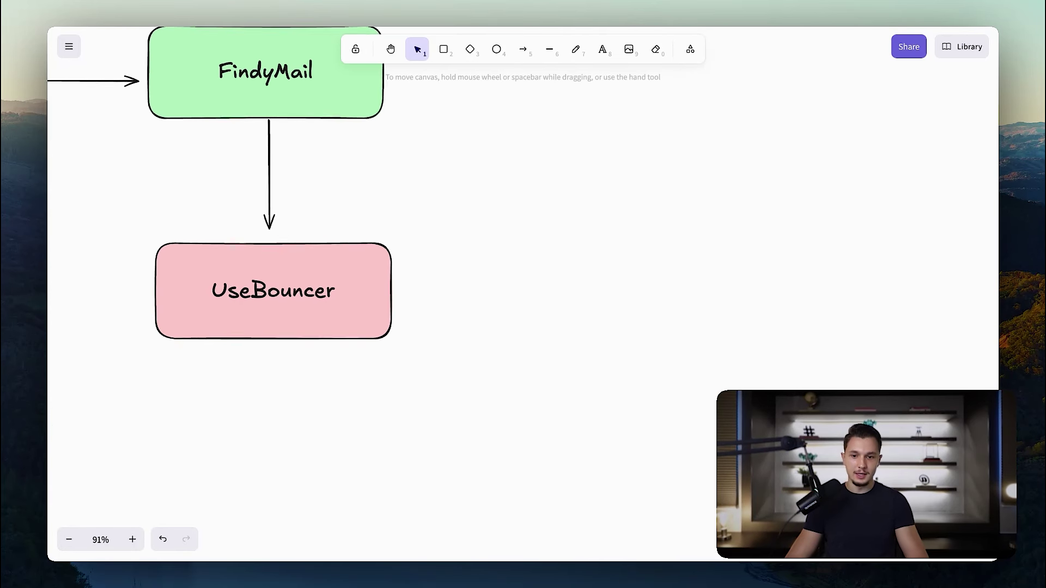
{"action": "key", "text": "a"}
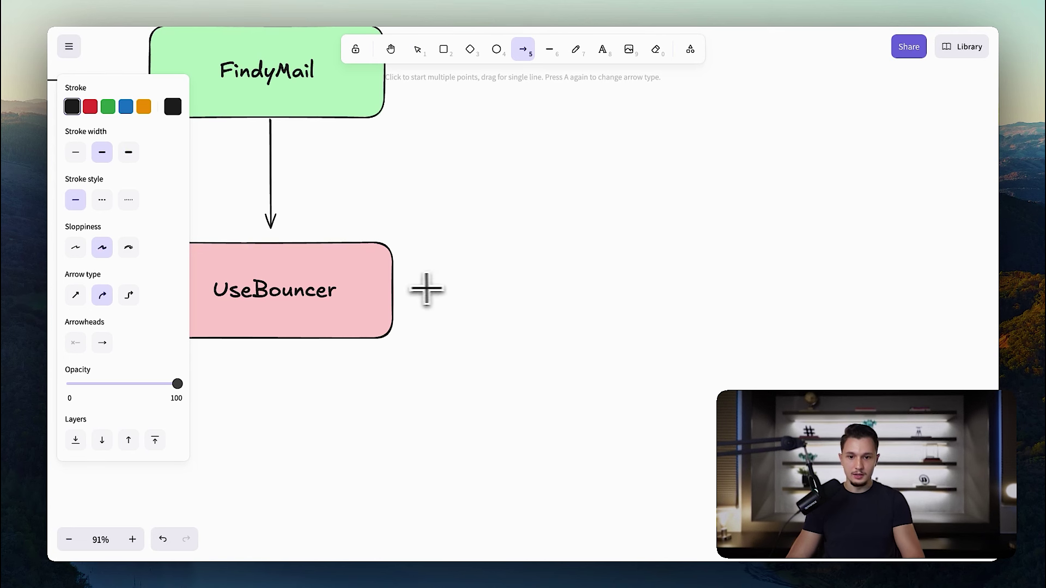
{"action": "left_click_drag", "start_coordinate": [620, 282], "coordinate": [620, 282]}
Draw a rounded rectangle labelled "LeadMagic" at the UseBouncer arrow's tip and give it a light green background.
{"action": "key", "text": "r"}
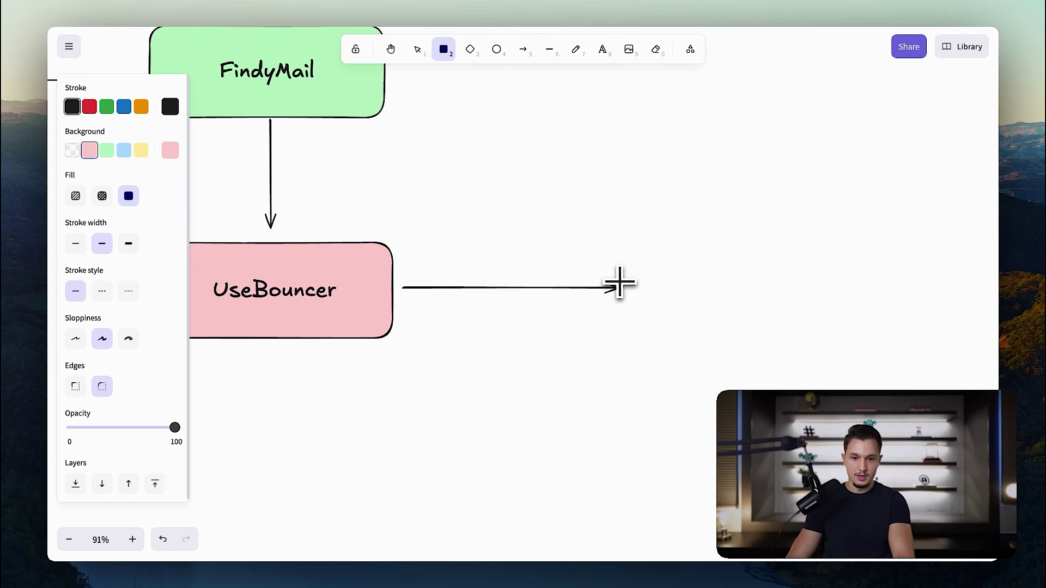
{"action": "left_click_drag", "start_coordinate": [625, 241], "coordinate": [880, 350]}
{"action": "scroll", "coordinate": [880, 350], "scroll_direction": "right", "scroll_amount": 5}
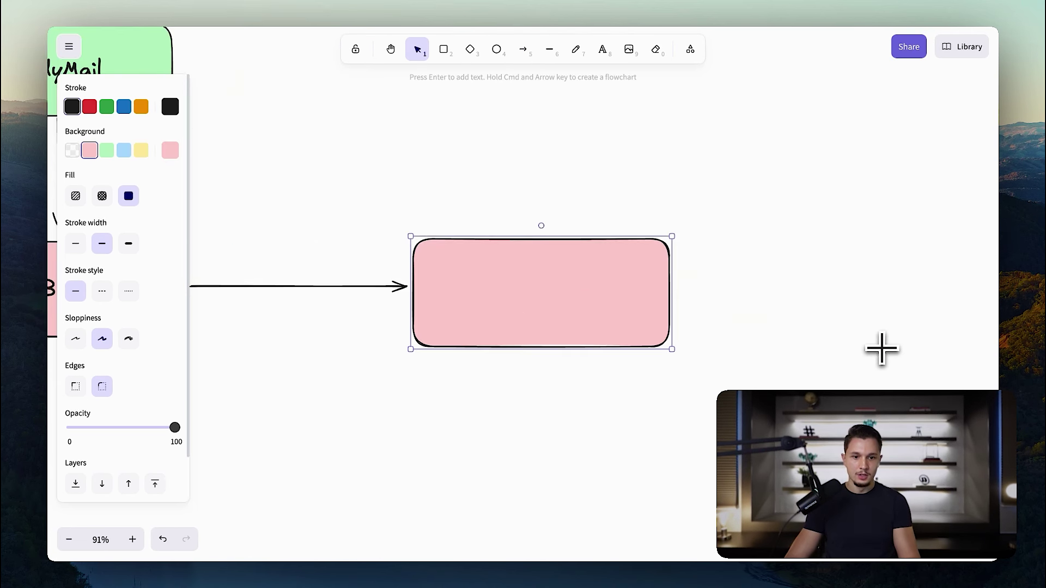
{"action": "double_click", "coordinate": [501, 300]}
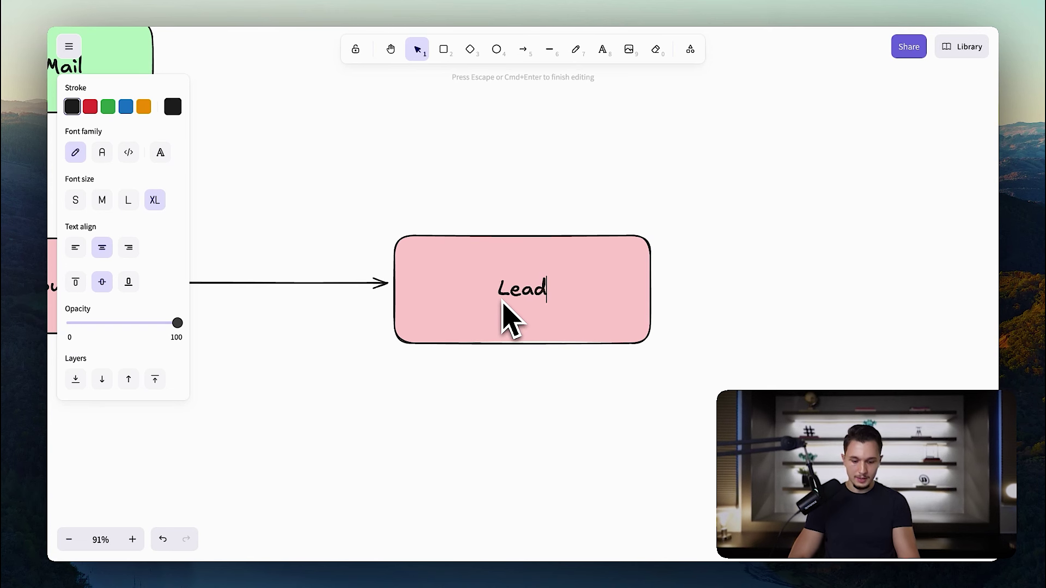
{"action": "left_click", "coordinate": [301, 170]}
{"action": "left_click", "coordinate": [448, 299]}
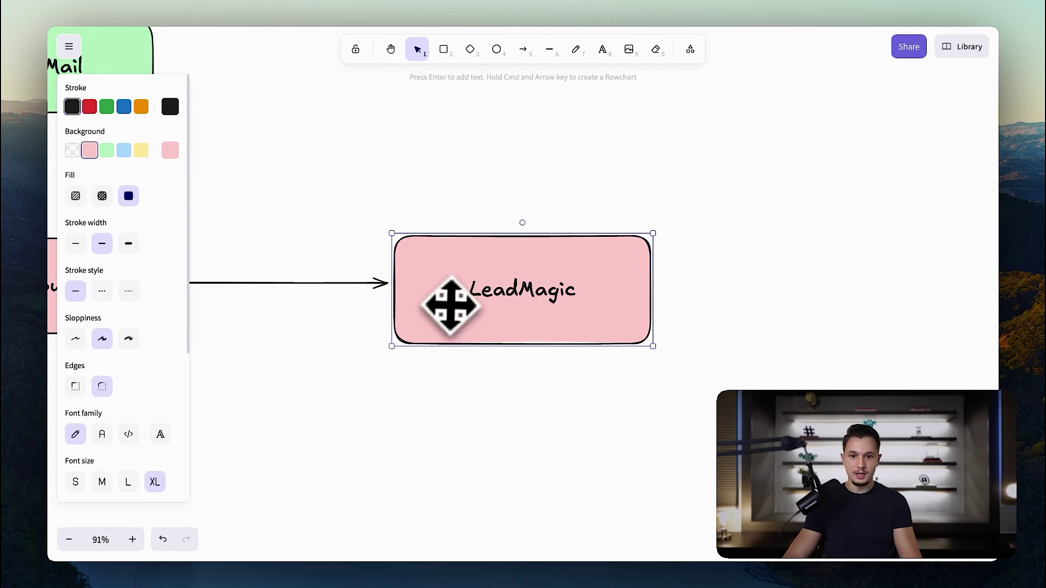
{"action": "left_click", "coordinate": [107, 150]}
Draw a vertical arrow pointing down from the LeadMagic box.
{"action": "scroll", "coordinate": [365, 214], "scroll_direction": "down", "scroll_amount": 3}
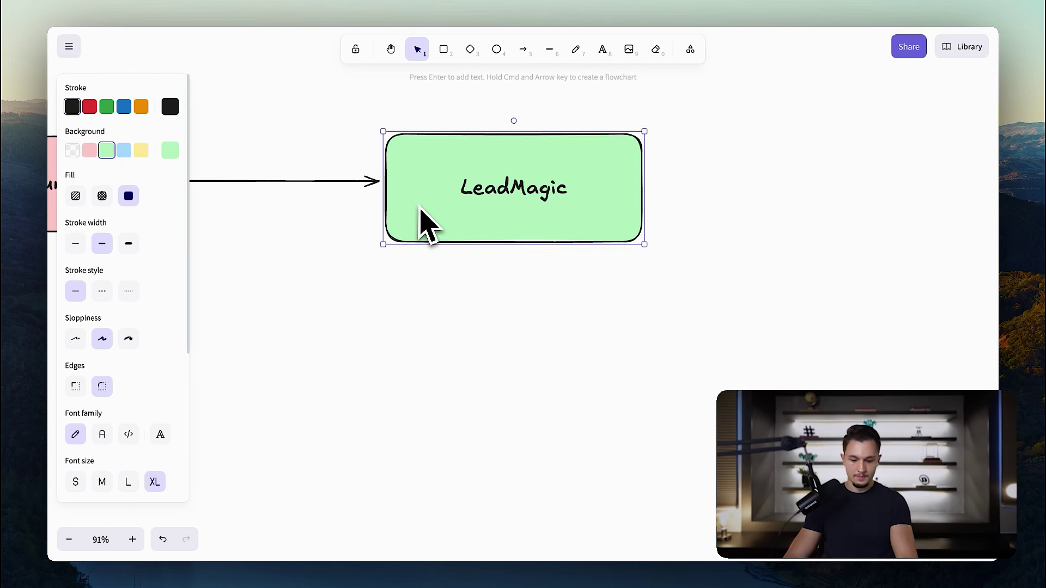
{"action": "key", "text": "a"}
{"action": "left_click_drag", "start_coordinate": [518, 384], "coordinate": [516, 385]}
Draw a light green rounded rectangle at the tip of the LeadMagic arrow and label it "UseBouncer".
{"action": "scroll", "coordinate": [517, 385], "scroll_direction": "down", "scroll_amount": 6}
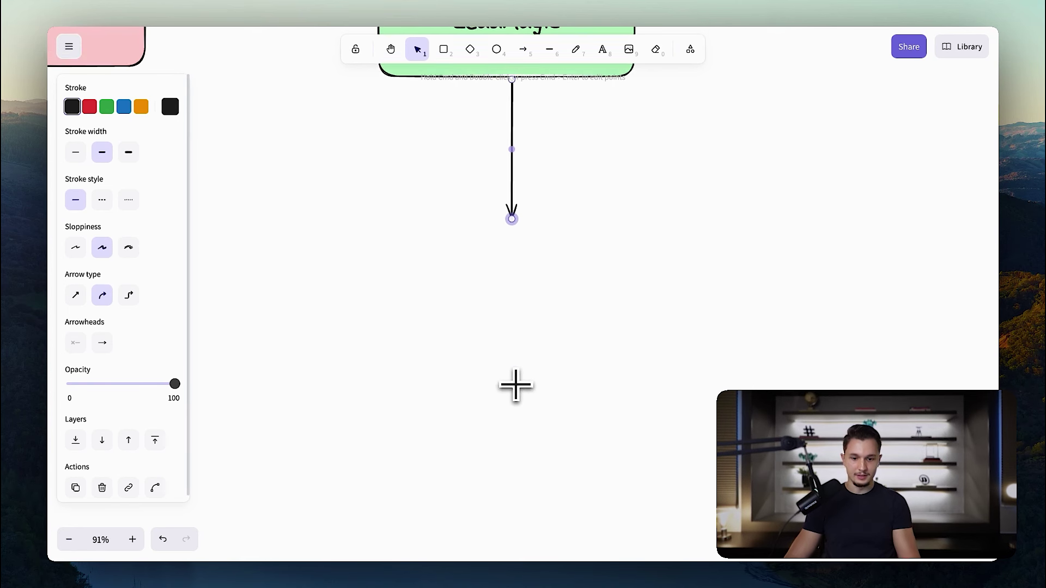
{"action": "key", "text": "r"}
{"action": "left_click_drag", "start_coordinate": [371, 196], "coordinate": [658, 334]}
{"action": "key", "text": "Return"}
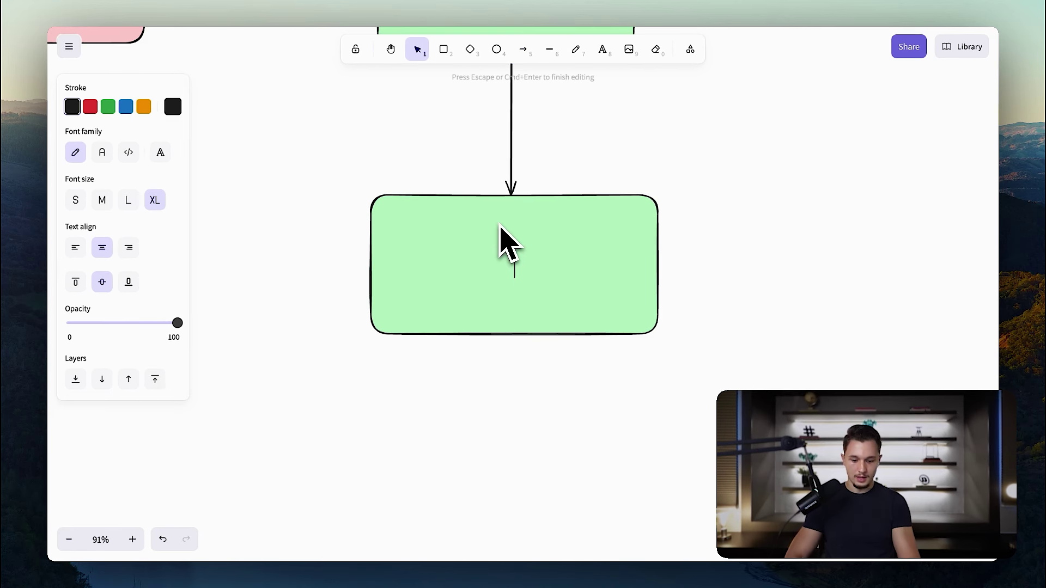
{"action": "key", "text": "Escape"}
Draw a horizontal arrow leading rightward out of the green UseBouncer box below LeadMagic.
{"action": "key", "text": "a"}
{"action": "scroll", "coordinate": [479, 294], "scroll_direction": "right", "scroll_amount": 10}
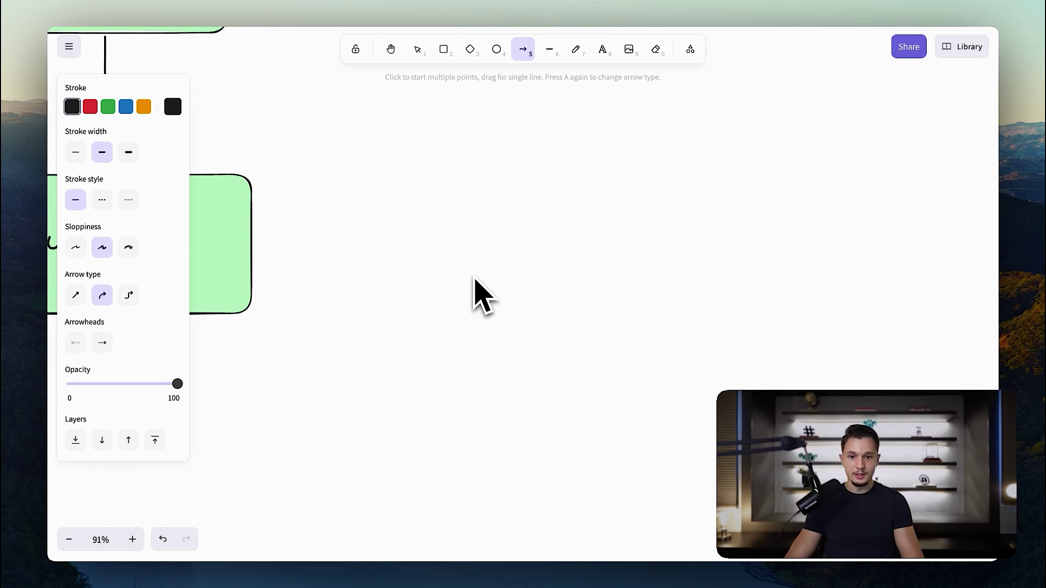
{"action": "left_click_drag", "start_coordinate": [611, 256], "coordinate": [597, 252]}
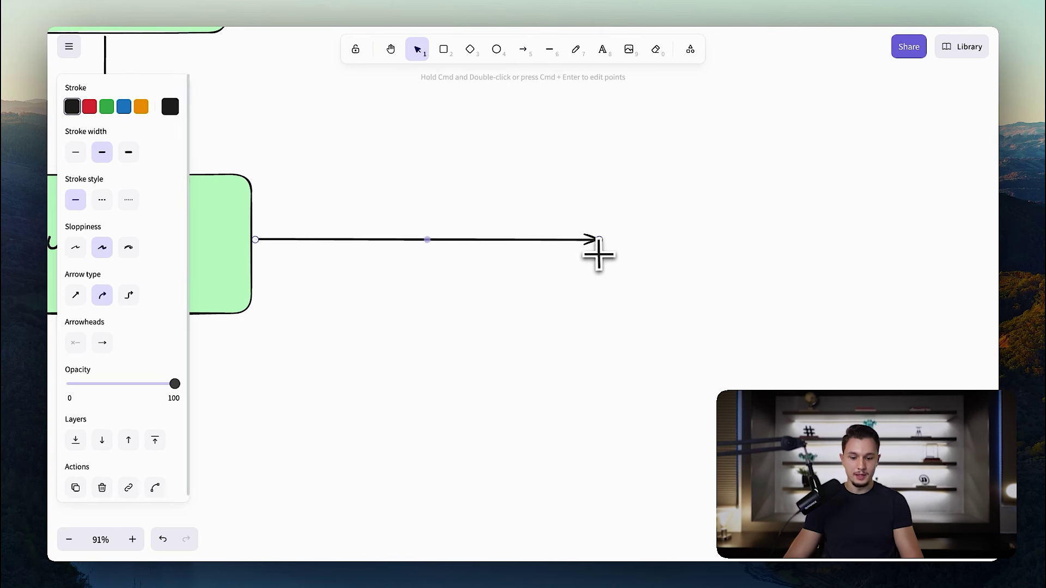
Draw a larger light green rounded rectangle at the last arrow's tip, labelled "Instantly or SmartLead AI".
{"action": "scroll", "coordinate": [598, 252], "scroll_direction": "right", "scroll_amount": 4}
{"action": "key", "text": "r"}
{"action": "mouse_move", "coordinate": [434, 138]}
{"action": "left_mouse_down"}
{"action": "mouse_move", "coordinate": [735, 347]}
{"action": "mouse_move", "coordinate": [793, 327]}
{"action": "left_mouse_up"}
{"action": "double_click", "coordinate": [680, 251]}
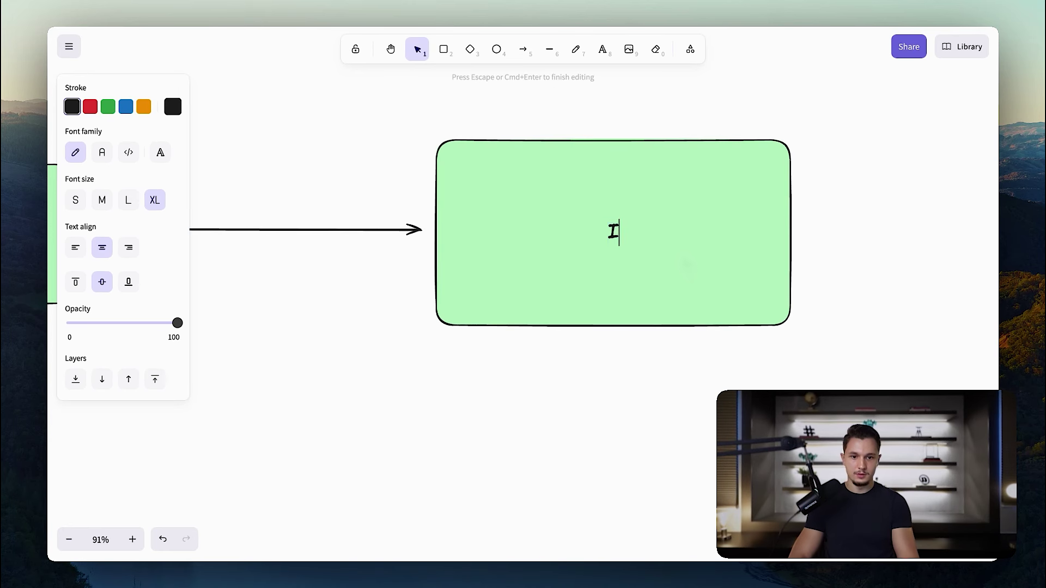
{"action": "type", "text": "Instantly or SmartLead AI"}
{"action": "left_click", "coordinate": [712, 385]}
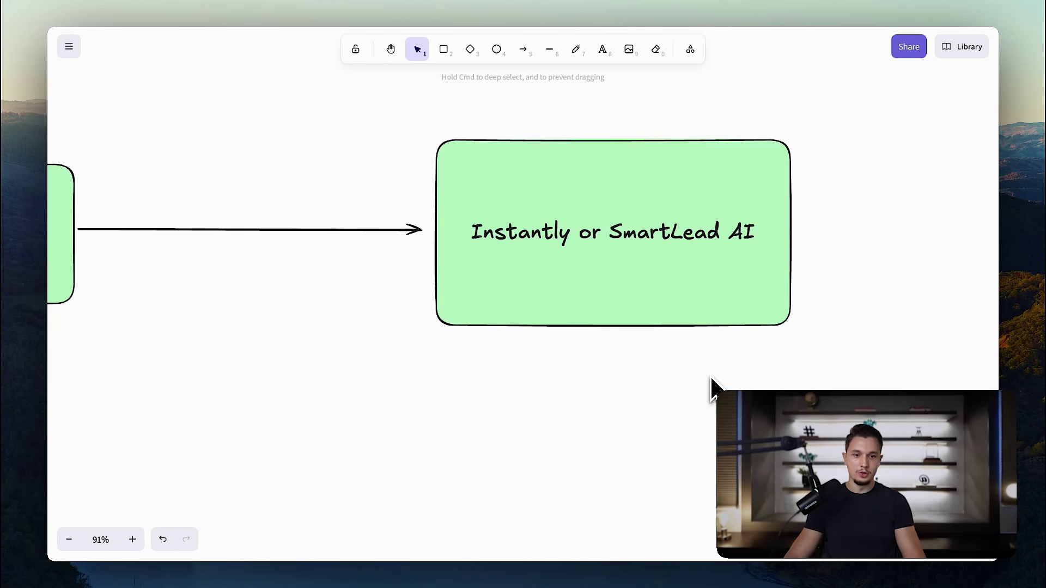
{"action": "left_click", "coordinate": [625, 310]}
{"action": "scroll", "coordinate": [625, 305], "scroll_direction": "up", "scroll_amount": 1}
{"action": "scroll", "coordinate": [621, 299], "scroll_direction": "right", "scroll_amount": 2}
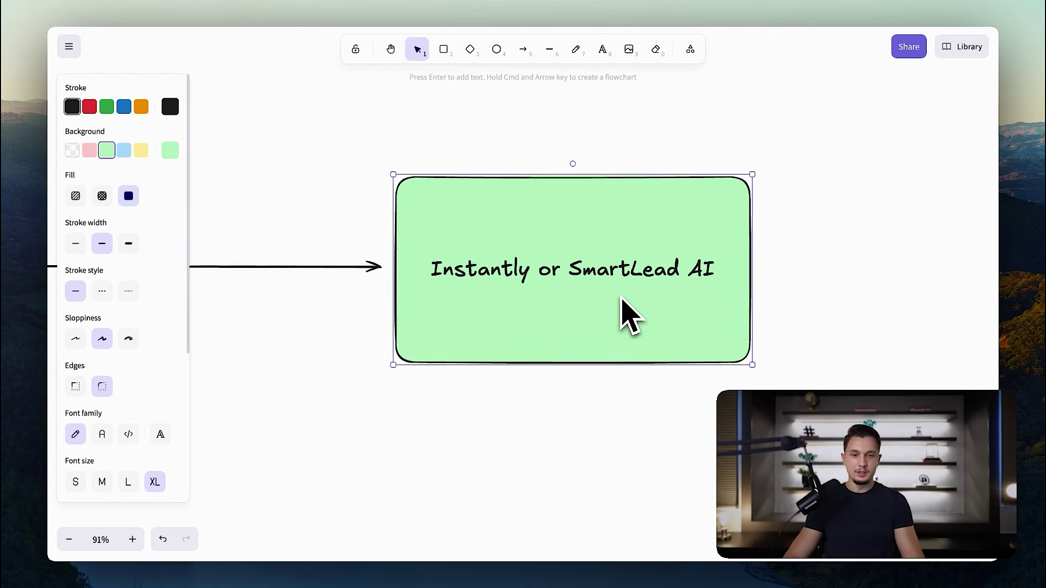
{"action": "scroll", "coordinate": [625, 311], "scroll_direction": "down", "scroll_amount": 5}
{"action": "scroll", "coordinate": [626, 311], "scroll_direction": "right", "scroll_amount": 5}
{"action": "scroll", "coordinate": [625, 310], "scroll_direction": "down", "scroll_amount": 2}
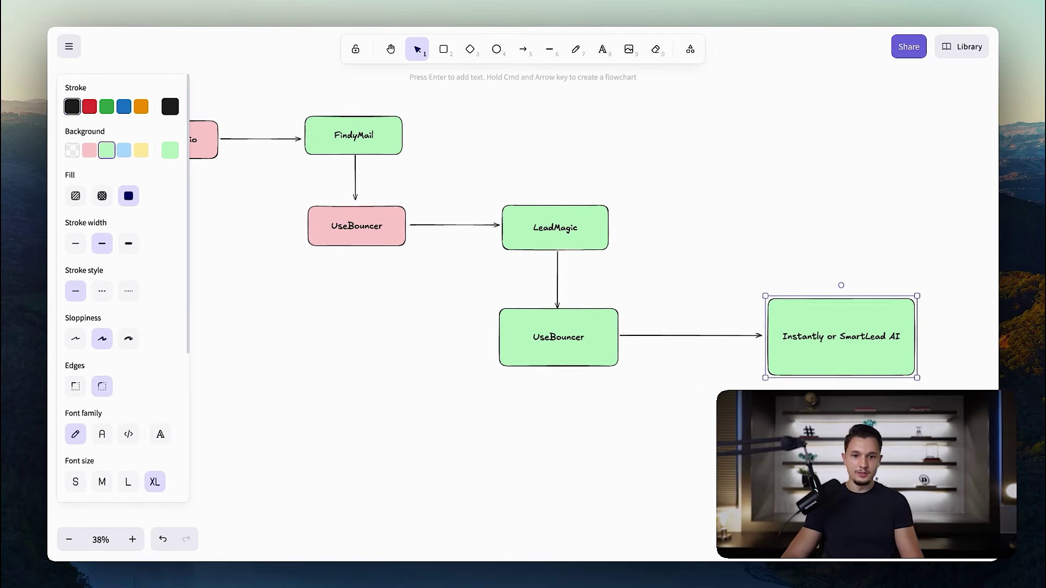
Review the email-verification flowchart from the Apollo.io box through to the "Instantly or SmartLead AI" box.
{"action": "scroll", "coordinate": [626, 310], "scroll_direction": "left", "scroll_amount": 10}
{"action": "scroll", "coordinate": [625, 311], "scroll_direction": "up", "scroll_amount": 3}
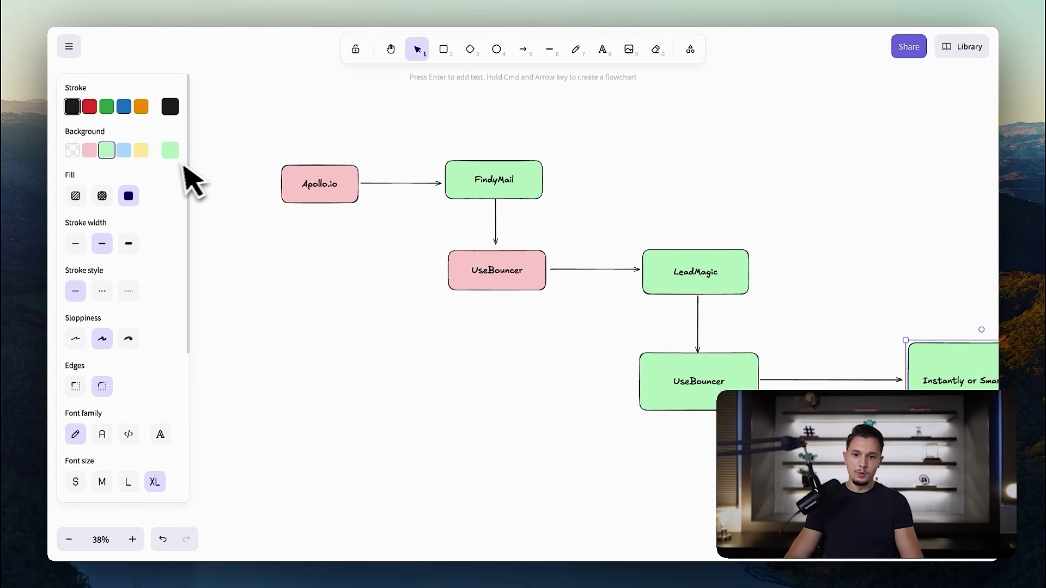
{"action": "left_click", "coordinate": [254, 166]}
{"action": "left_click_drag", "start_coordinate": [493, 202], "coordinate": [568, 212]}
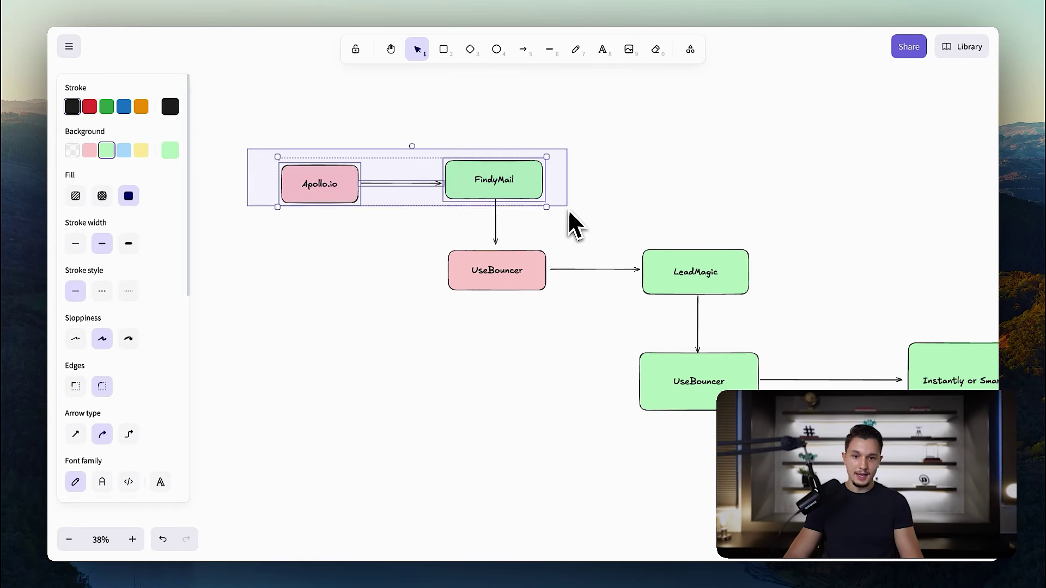
{"action": "left_click", "coordinate": [346, 234]}
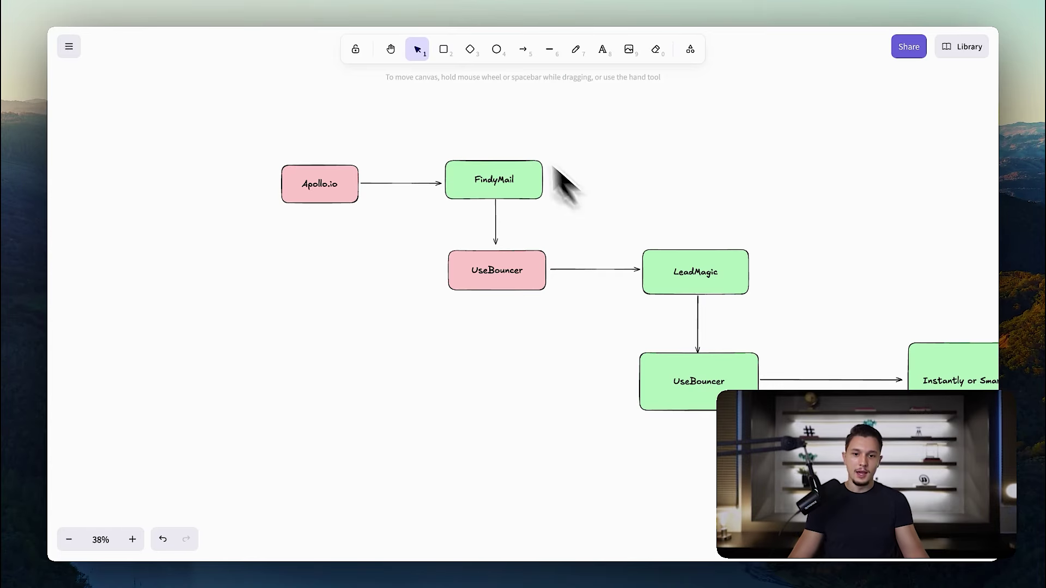
{"action": "left_click_drag", "start_coordinate": [238, 152], "coordinate": [773, 414]}
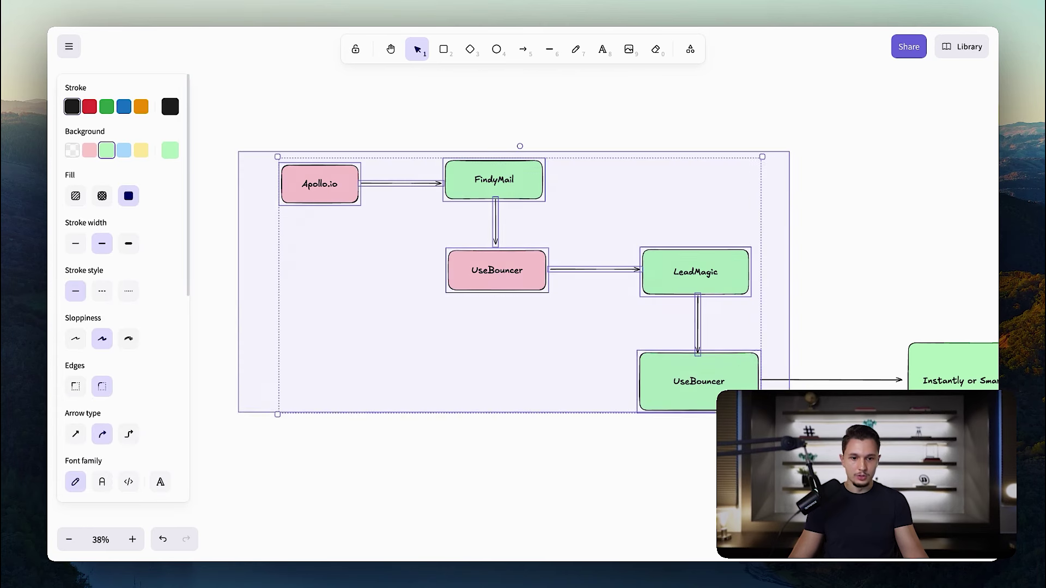
{"action": "scroll", "coordinate": [774, 414], "scroll_direction": "right", "scroll_amount": 3}
{"action": "scroll", "coordinate": [694, 305], "scroll_direction": "right", "scroll_amount": 2}
{"action": "left_click_drag", "start_coordinate": [695, 305], "coordinate": [921, 414]}
{"action": "key", "text": "Escape"}
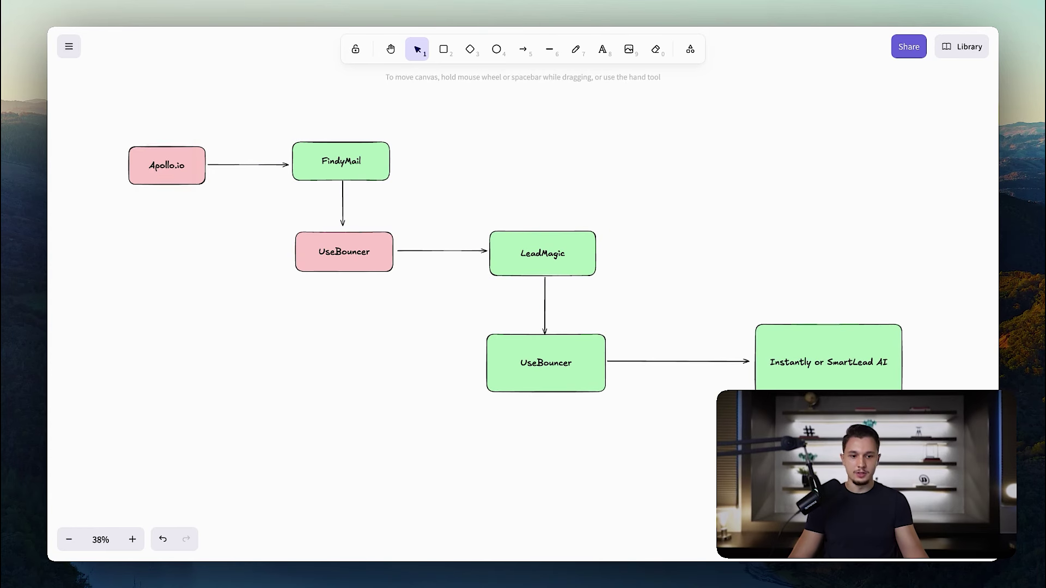
{"action": "scroll", "coordinate": [523, 272], "scroll_direction": "left", "scroll_amount": 5}
{"action": "scroll", "coordinate": [522, 294], "scroll_direction": "left", "scroll_amount": 2}
{"action": "scroll", "coordinate": [523, 295], "scroll_direction": "down", "scroll_amount": 2}
{"action": "scroll", "coordinate": [522, 294], "scroll_direction": "up", "scroll_amount": 2}
{"action": "scroll", "coordinate": [523, 294], "scroll_direction": "right", "scroll_amount": 1}
{"action": "scroll", "coordinate": [523, 294], "scroll_direction": "left", "scroll_amount": 1}
{"action": "scroll", "coordinate": [523, 294], "scroll_direction": "right", "scroll_amount": 2}
{"action": "scroll", "coordinate": [523, 294], "scroll_direction": "down", "scroll_amount": 2}
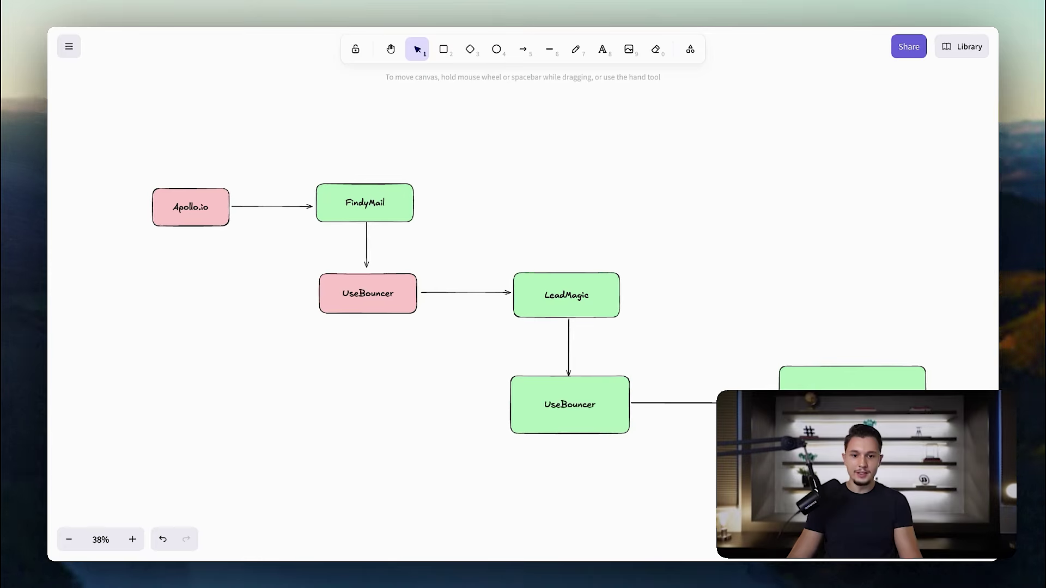
{"action": "scroll", "coordinate": [531, 305], "scroll_direction": "down", "scroll_amount": 2}
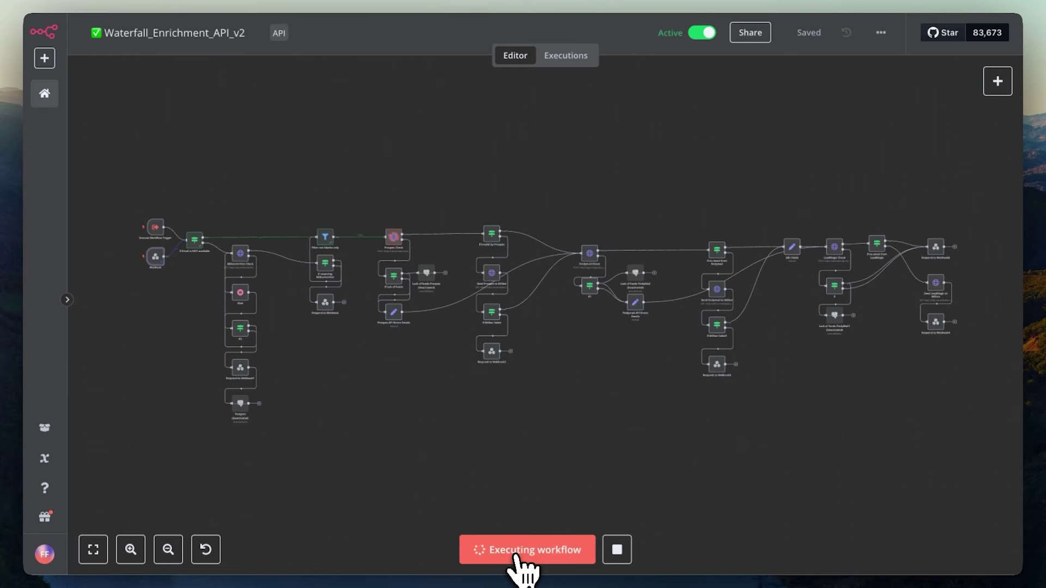
Add the text label "LinkedIn Sales Nav" above and to the left of the green Automation box.
{"action": "scroll", "coordinate": [635, 434], "scroll_direction": "up", "scroll_amount": 5}
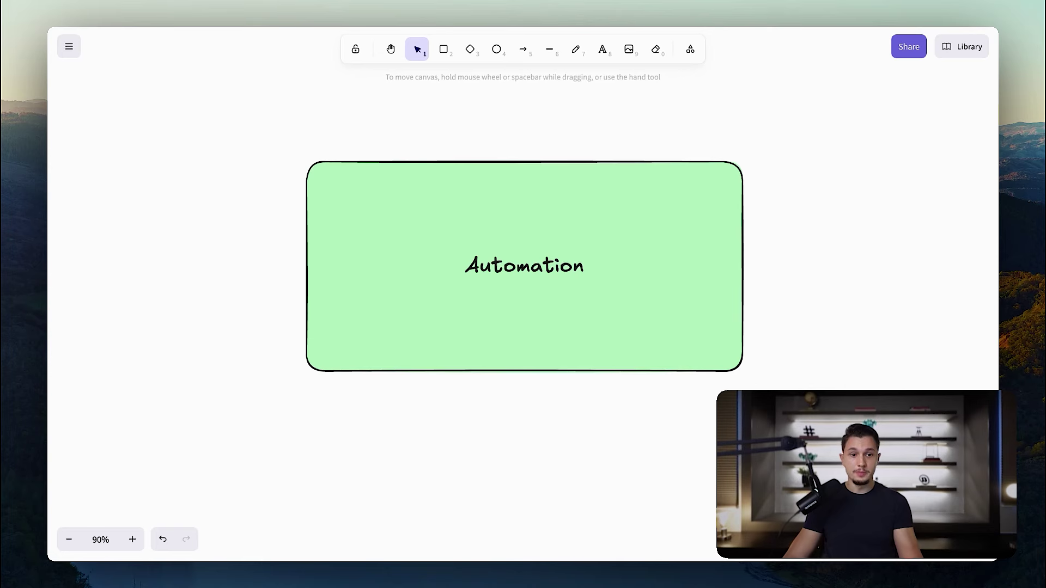
{"action": "scroll", "coordinate": [529, 305], "scroll_direction": "down", "scroll_amount": 10}
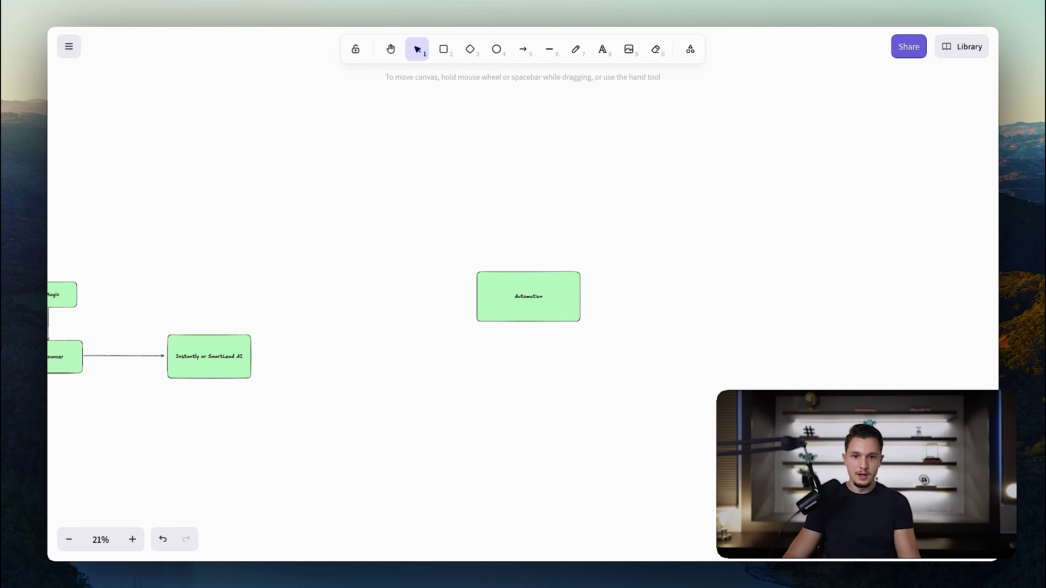
{"action": "scroll", "coordinate": [529, 306], "scroll_direction": "up", "scroll_amount": 5}
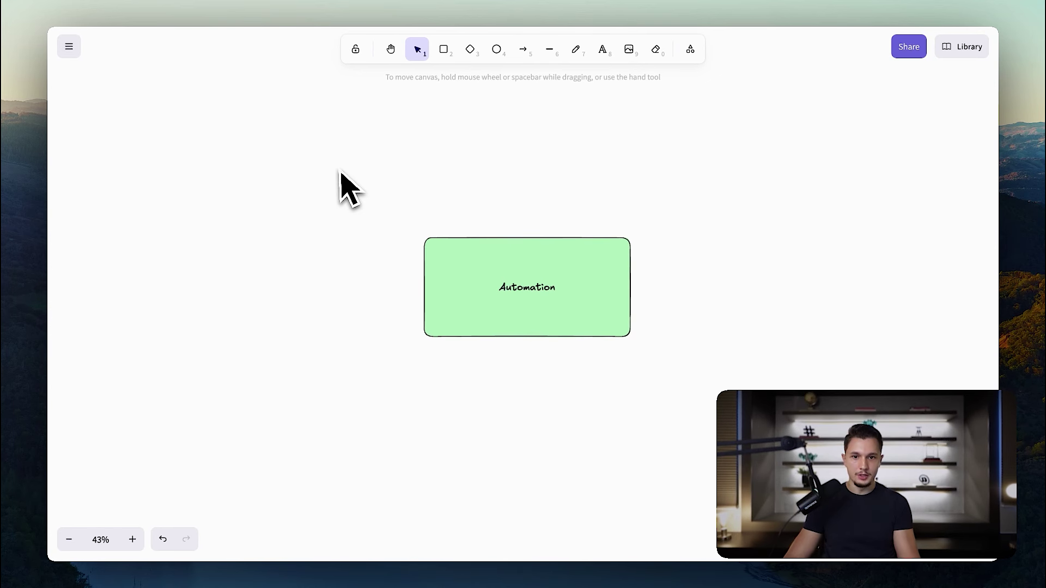
{"action": "key", "text": "t"}
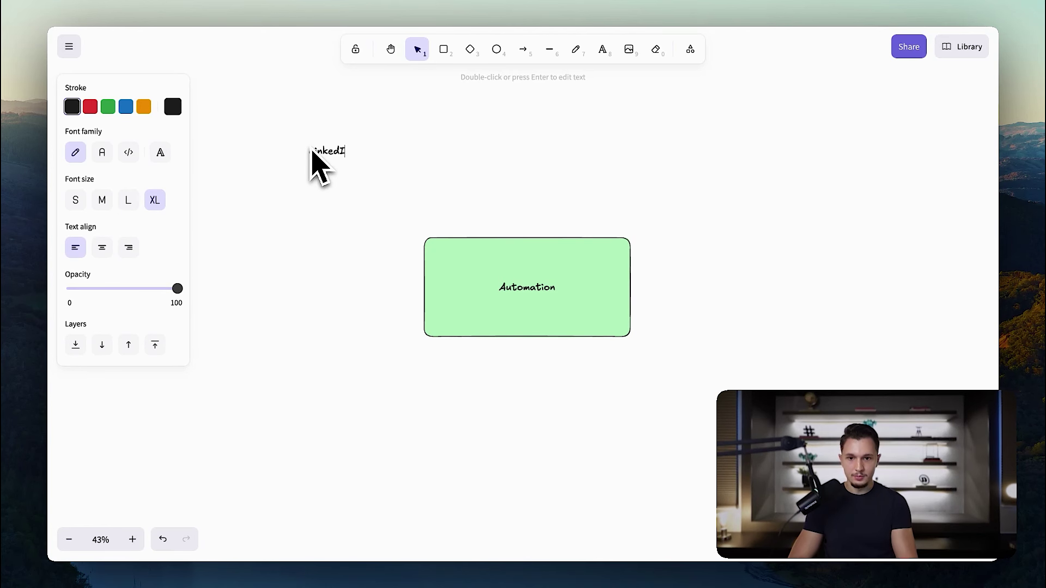
{"action": "left_click", "coordinate": [512, 156]}
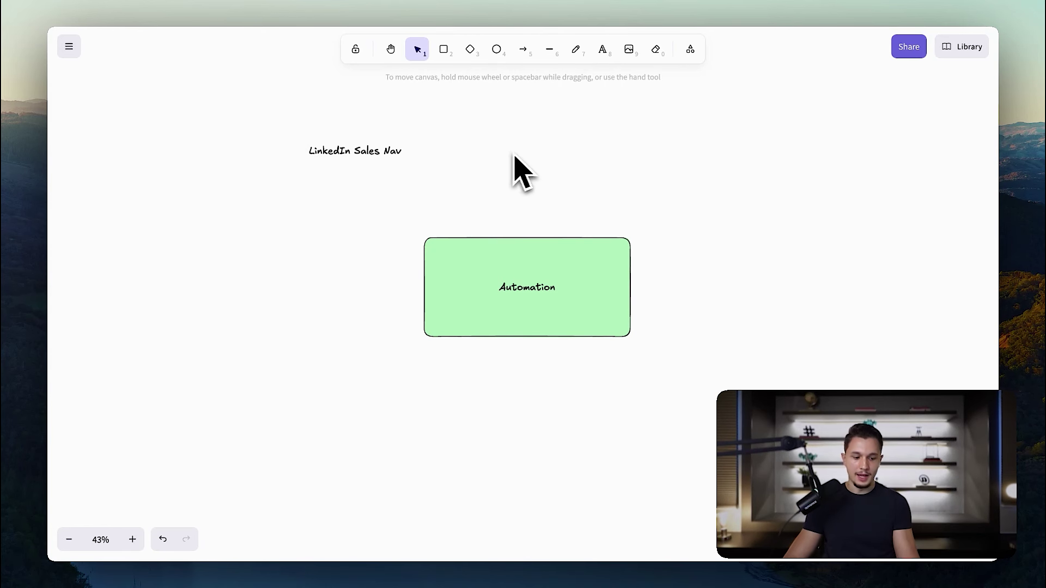
Add the text label "Apollo.io" above and to the right of the Automation box.
{"action": "key", "text": "t"}
{"action": "left_click", "coordinate": [649, 146]}
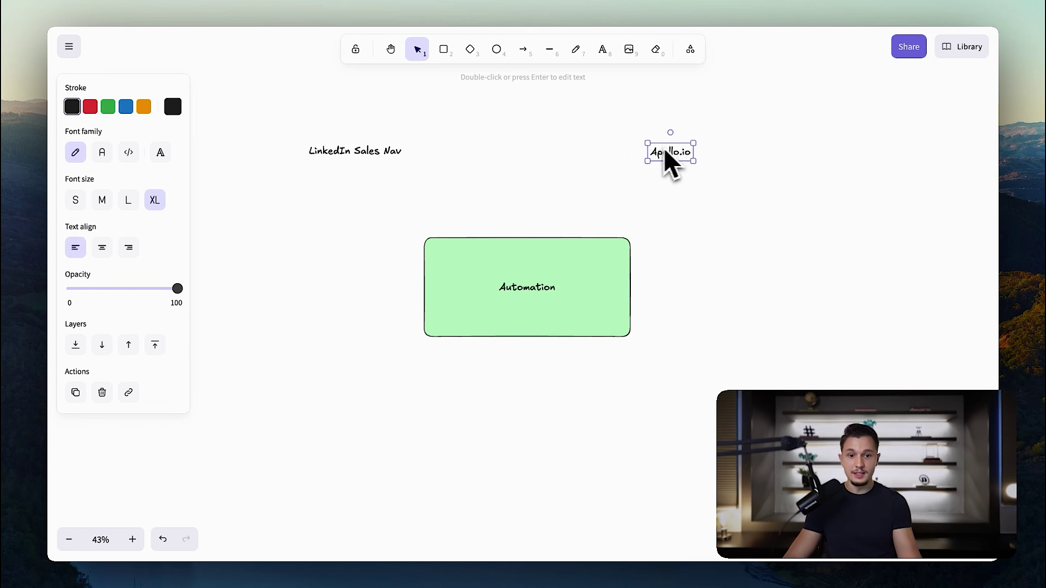
{"action": "left_click", "coordinate": [616, 153]}
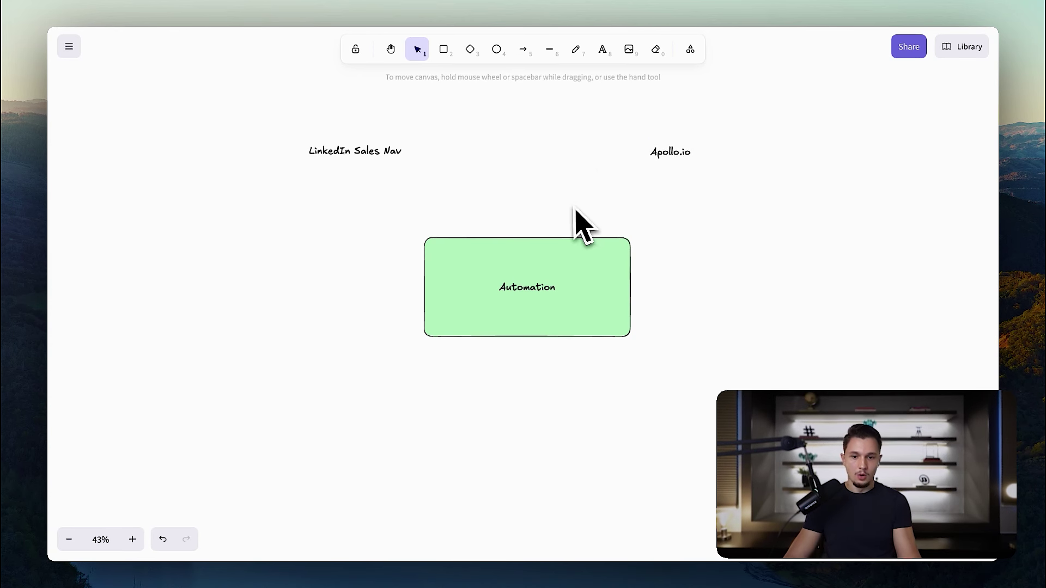
Add the text labels "Google" to the left and "Google Maps" to the right of the Automation box.
{"action": "key", "text": "t"}
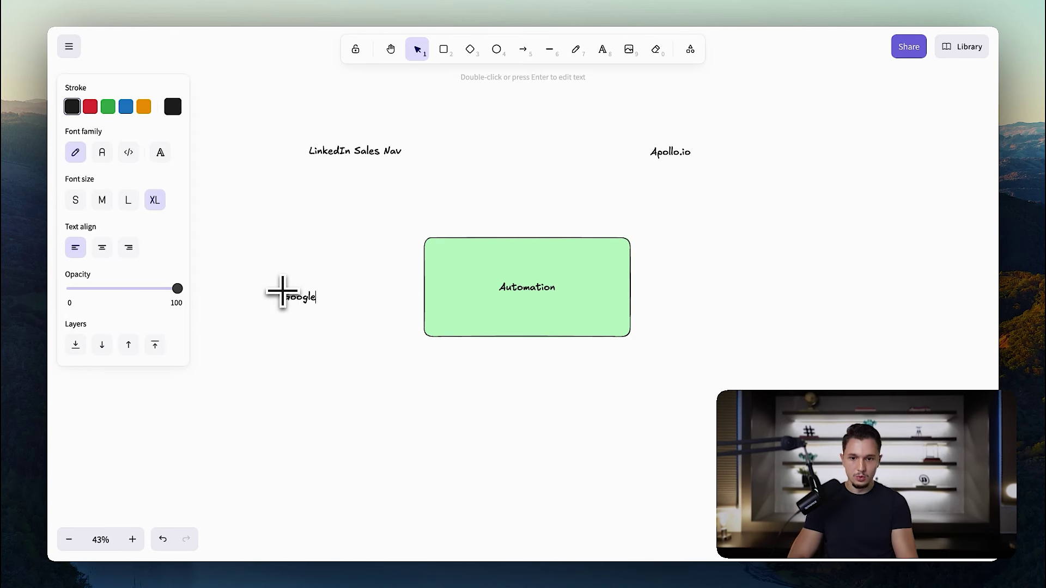
{"action": "left_click", "coordinate": [657, 348]}
{"action": "key", "text": "t"}
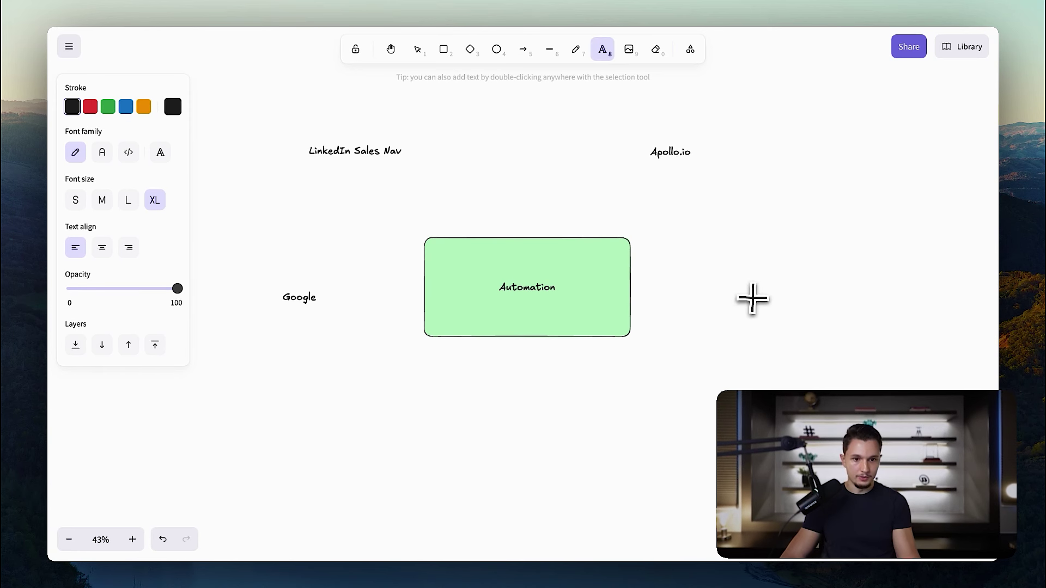
{"action": "left_click", "coordinate": [710, 297]}
{"action": "key", "text": "t"}
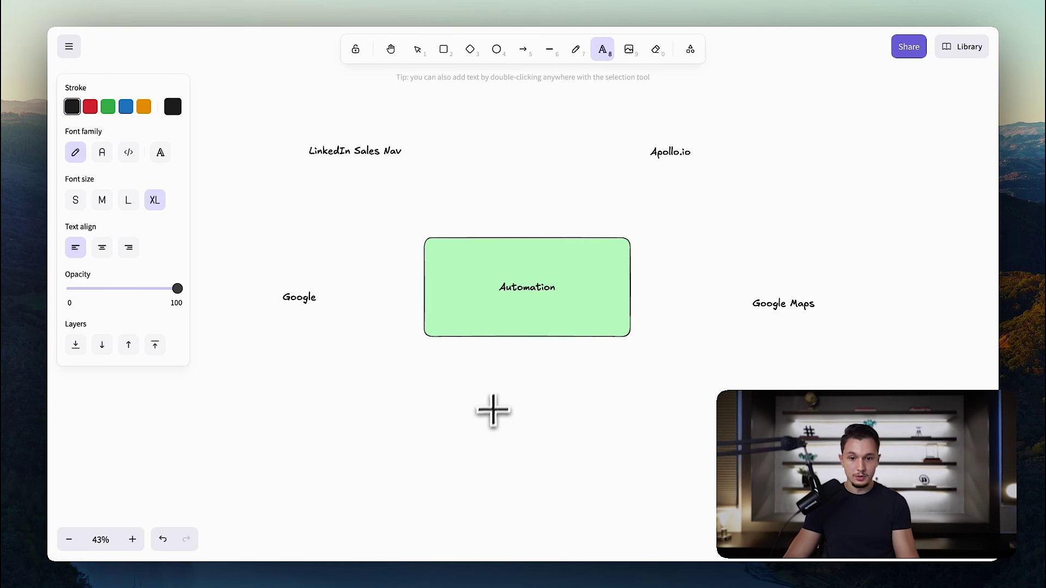
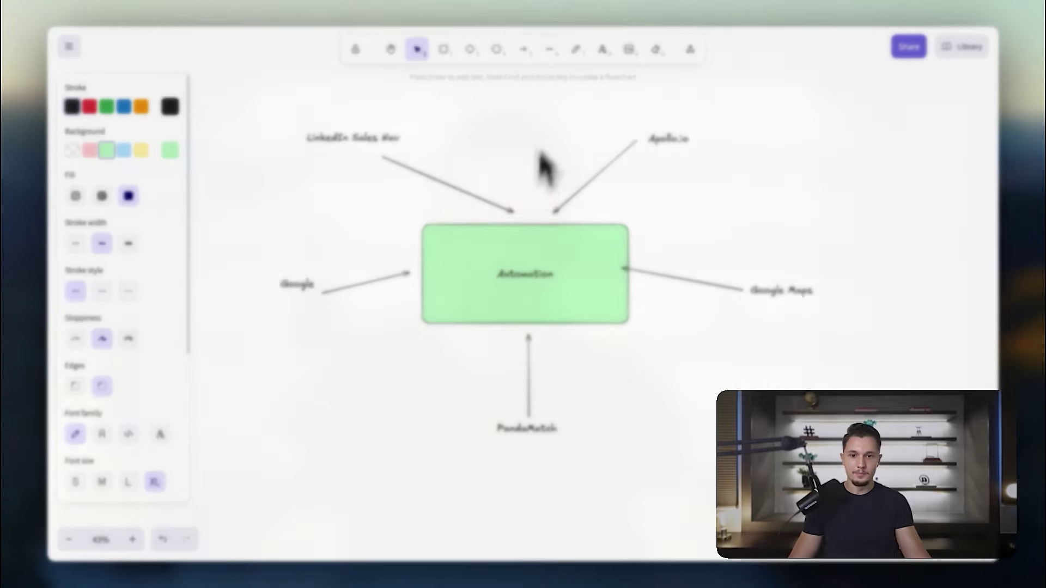
Draw a light green rounded rectangle in the empty canvas right of the Automation diagram and label it "Input".
{"action": "scroll", "coordinate": [528, 226], "scroll_direction": "right", "scroll_amount": 10}
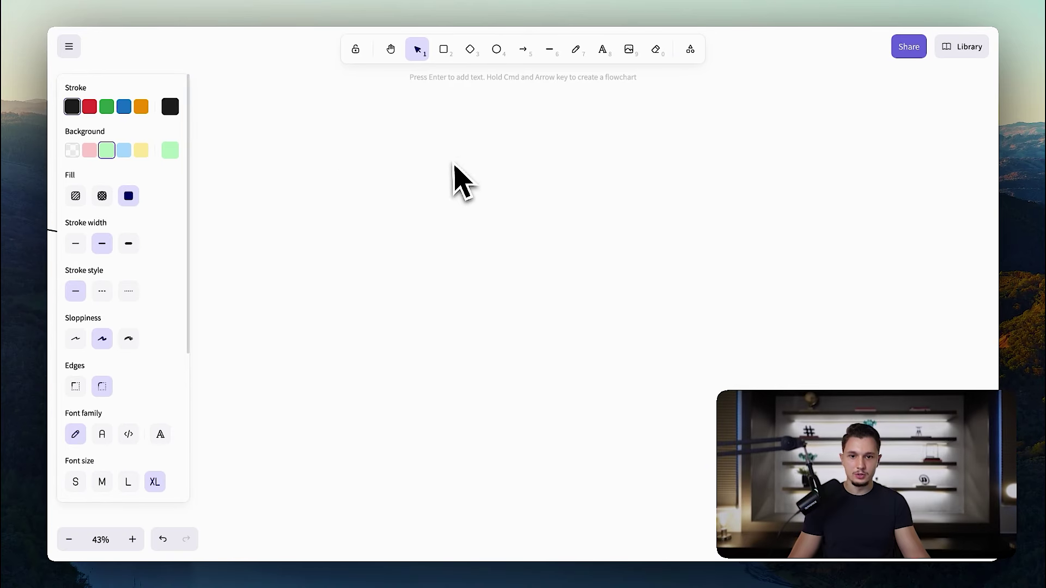
{"action": "left_click", "coordinate": [442, 50]}
{"action": "left_click_drag", "start_coordinate": [507, 114], "coordinate": [656, 177]}
{"action": "double_click", "coordinate": [603, 164]}
{"action": "type", "text": "Input"}
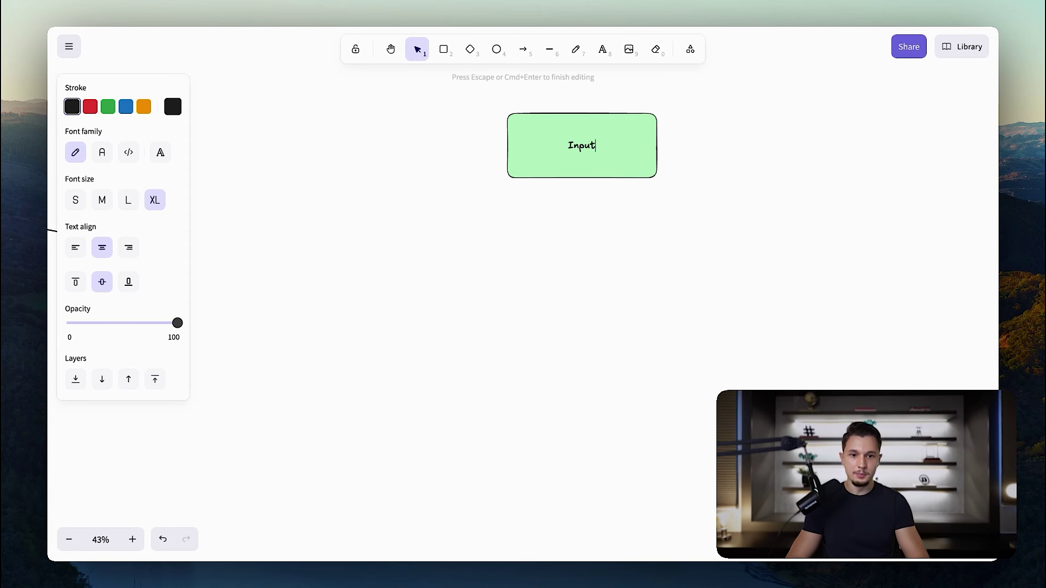
Extend the green box's label to three lines: "Input:", "LinkedIn Profile URL" and "Domain URL + First Name".
{"action": "scroll", "coordinate": [693, 167], "scroll_direction": "up", "scroll_amount": 5}
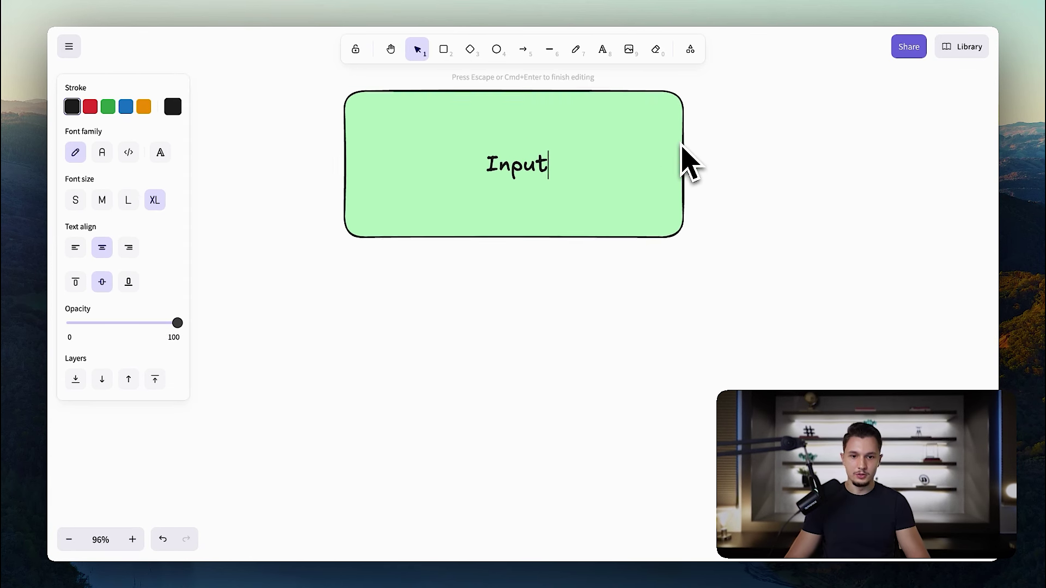
{"action": "scroll", "coordinate": [689, 164], "scroll_direction": "left", "scroll_amount": 2}
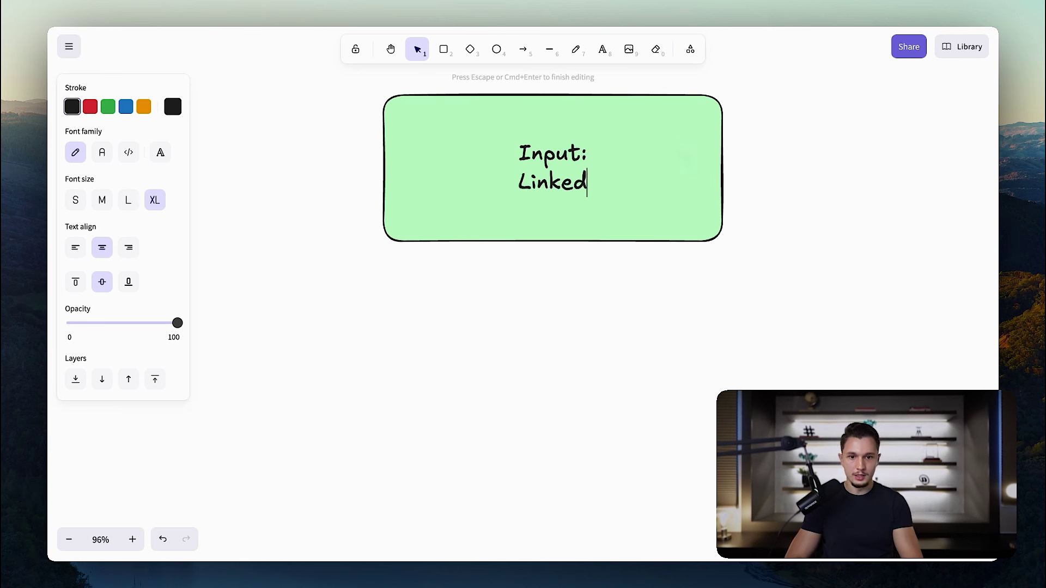
{"action": "key", "text": "BackSpace"}
{"action": "key", "text": "BackSpace"}
{"action": "type", "text": "rofile URL"}
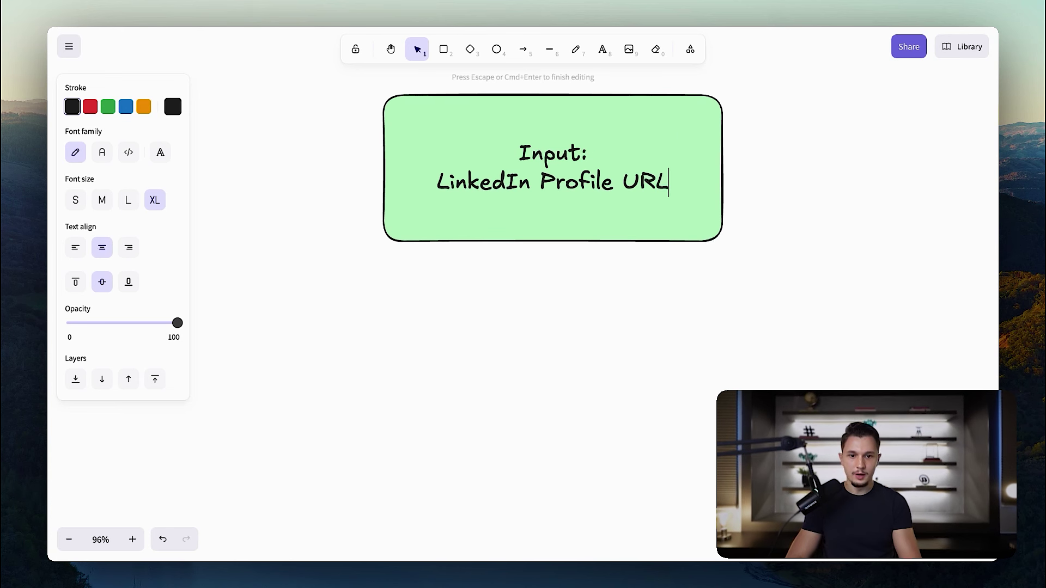
{"action": "key", "text": "Return"}
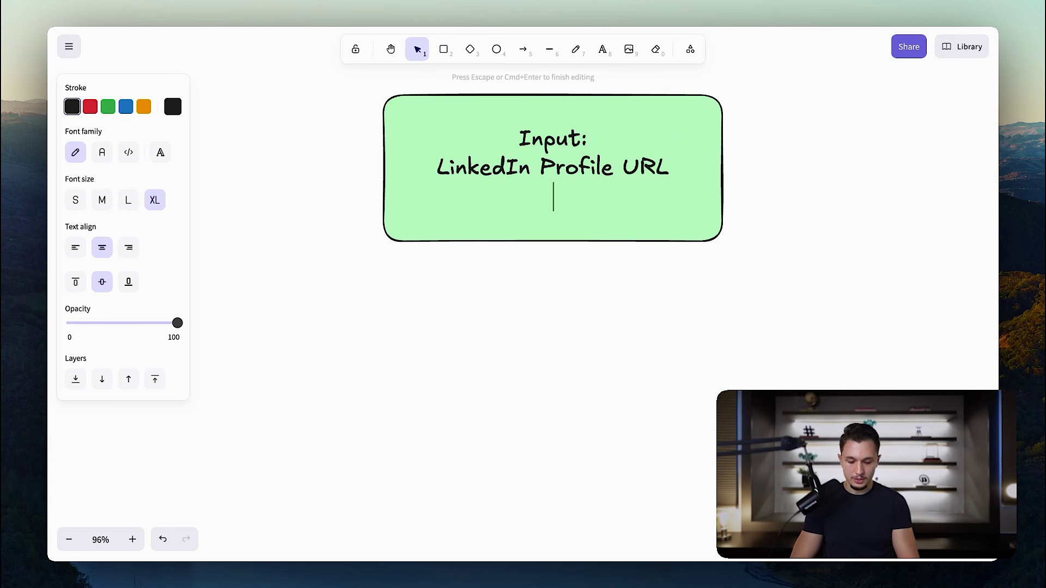
{"action": "type", "text": "Domain URL +"}
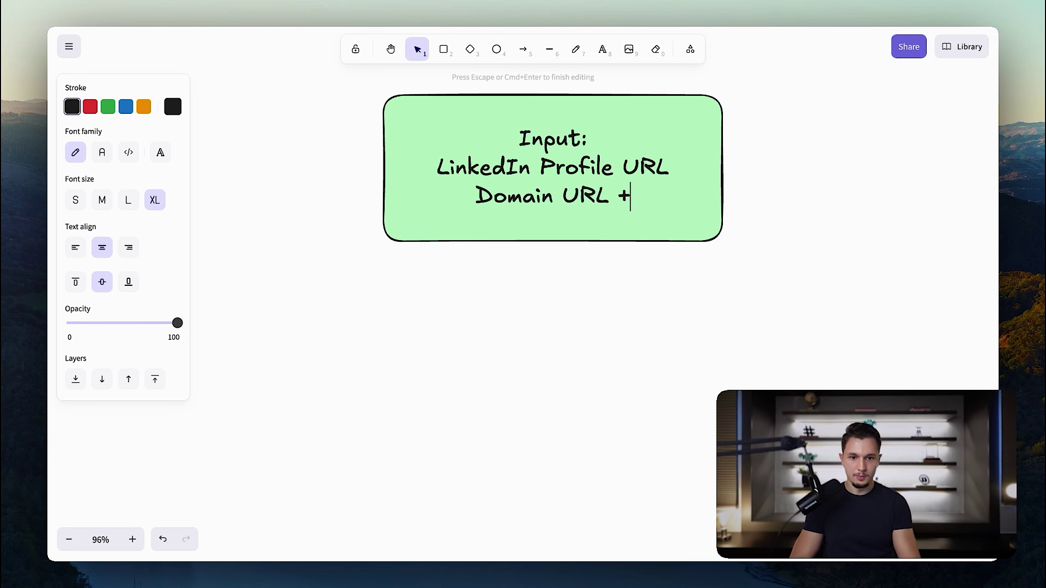
{"action": "type", "text": " First Name"}
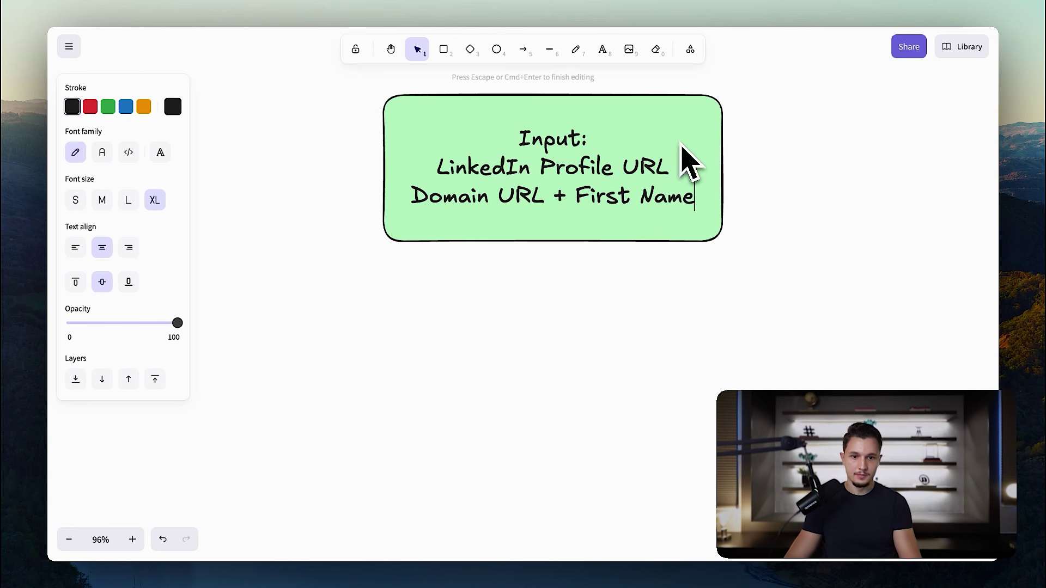
{"action": "left_click_drag", "start_coordinate": [691, 201], "coordinate": [427, 171]}
{"action": "key", "text": "Escape"}
Examine the lead sources around the Automation box: LinkedIn Sales Nav, Apollo.io, Google Maps, PandaMatch and Google.
{"action": "scroll", "coordinate": [477, 315], "scroll_direction": "left", "scroll_amount": 15}
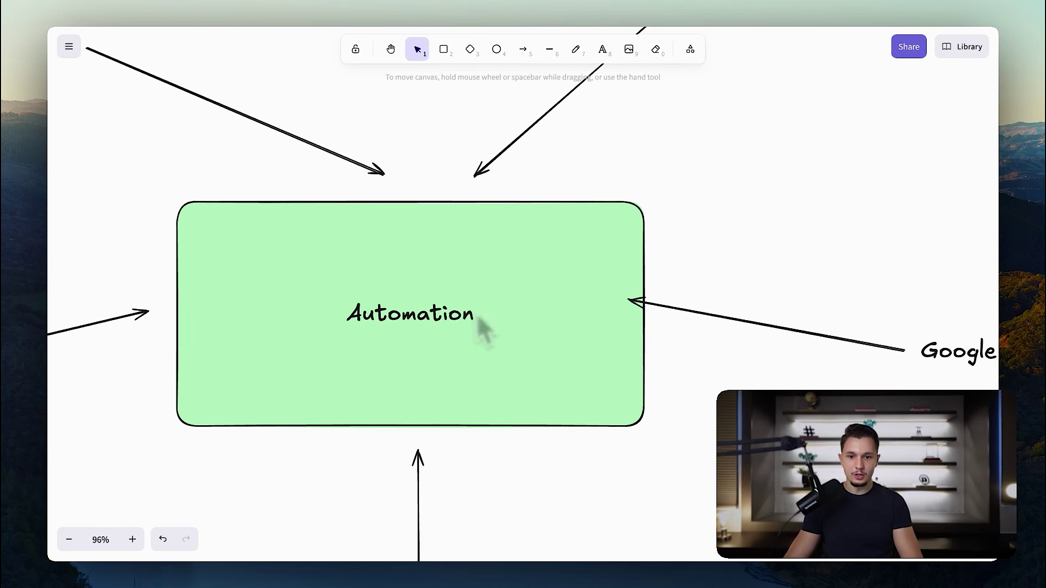
{"action": "scroll", "coordinate": [477, 315], "scroll_direction": "down", "scroll_amount": 5}
{"action": "scroll", "coordinate": [479, 263], "scroll_direction": "down", "scroll_amount": 2}
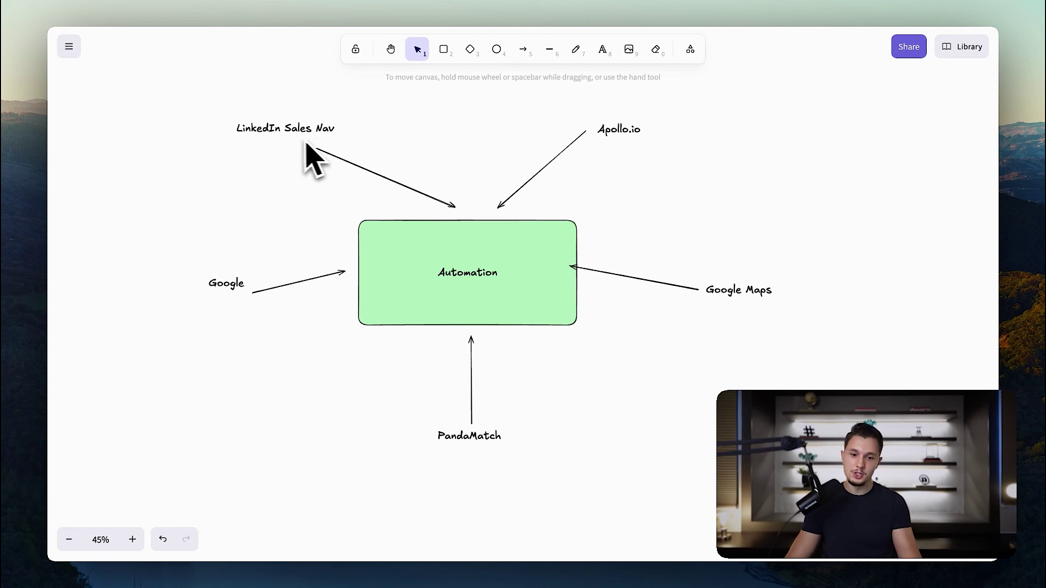
{"action": "left_click_drag", "start_coordinate": [208, 104], "coordinate": [374, 139]}
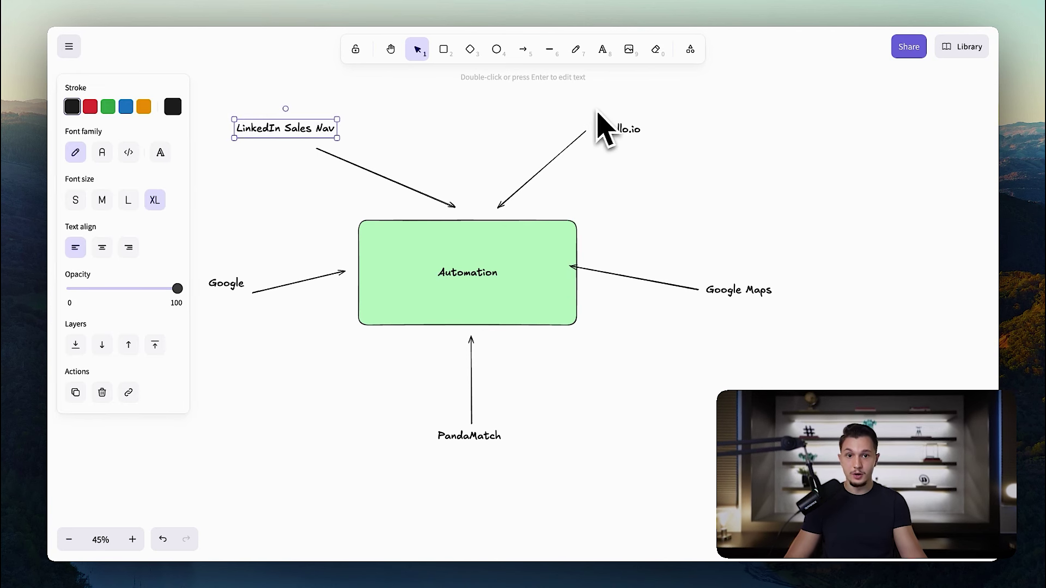
{"action": "left_click", "coordinate": [629, 140]}
{"action": "left_click", "coordinate": [711, 286]}
{"action": "left_click", "coordinate": [423, 431]}
{"action": "left_click_drag", "start_coordinate": [410, 421], "coordinate": [469, 436]}
{"action": "left_click_drag", "start_coordinate": [256, 320], "coordinate": [201, 289]}
{"action": "left_click", "coordinate": [580, 394]}
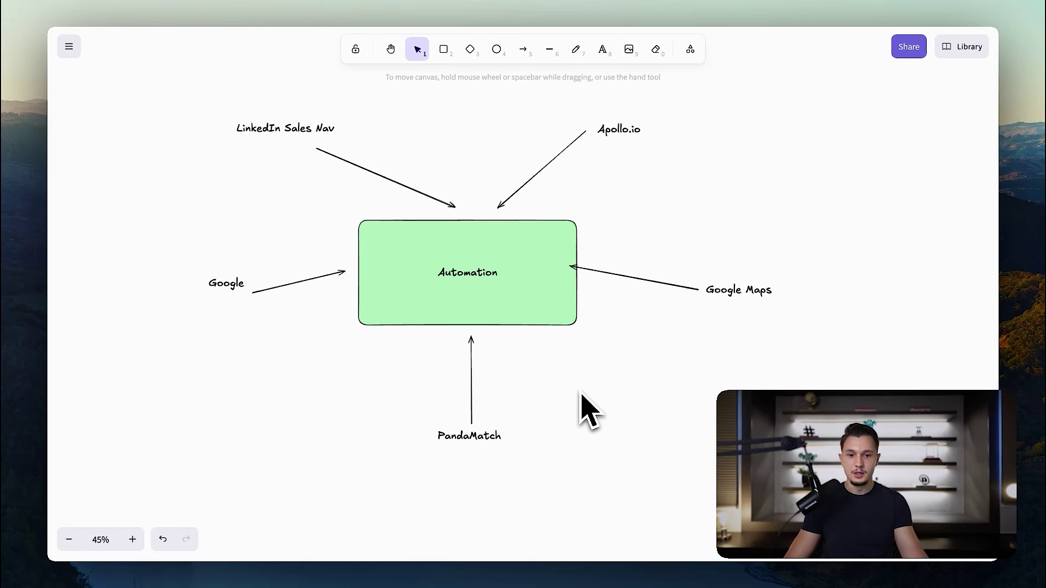
Draw a downward arrow from the Input box and a light green rounded rectangle at its tip.
{"action": "scroll", "coordinate": [580, 393], "scroll_direction": "right", "scroll_amount": 3}
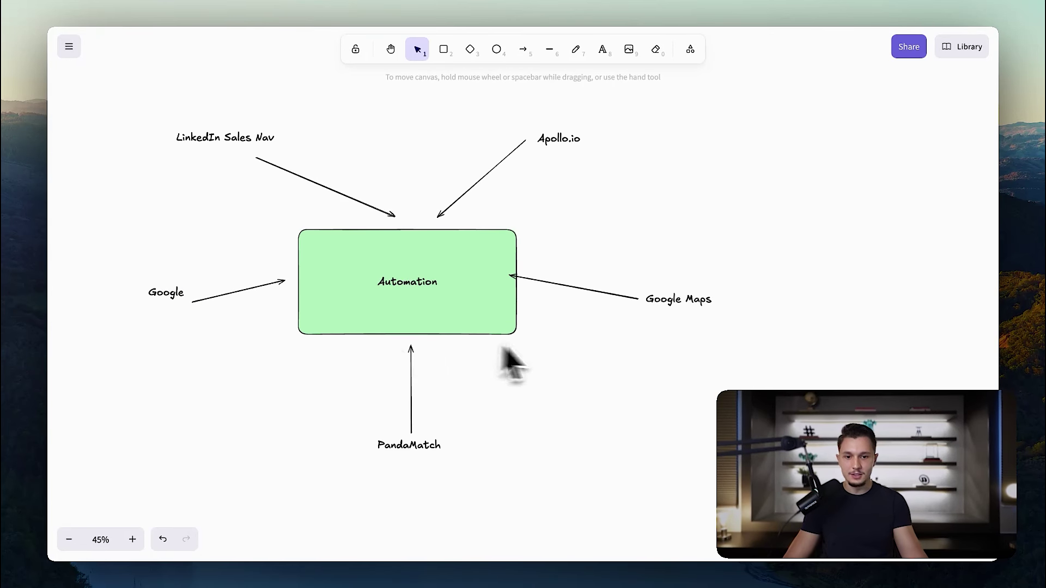
{"action": "scroll", "coordinate": [556, 355], "scroll_direction": "right", "scroll_amount": 10}
{"action": "scroll", "coordinate": [557, 355], "scroll_direction": "down", "scroll_amount": 2}
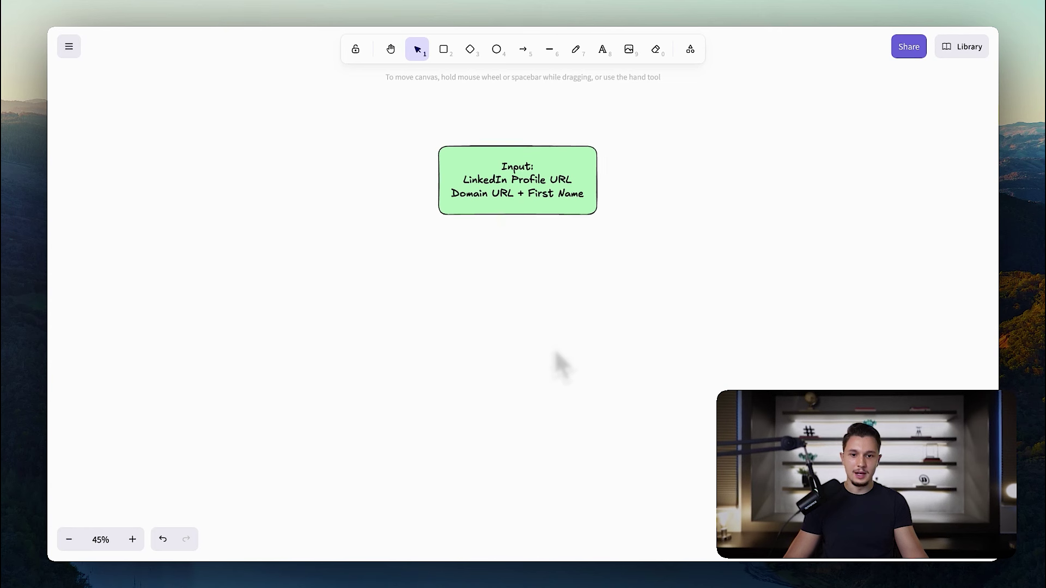
{"action": "scroll", "coordinate": [560, 361], "scroll_direction": "down", "scroll_amount": 2}
{"action": "scroll", "coordinate": [477, 235], "scroll_direction": "up", "scroll_amount": 3}
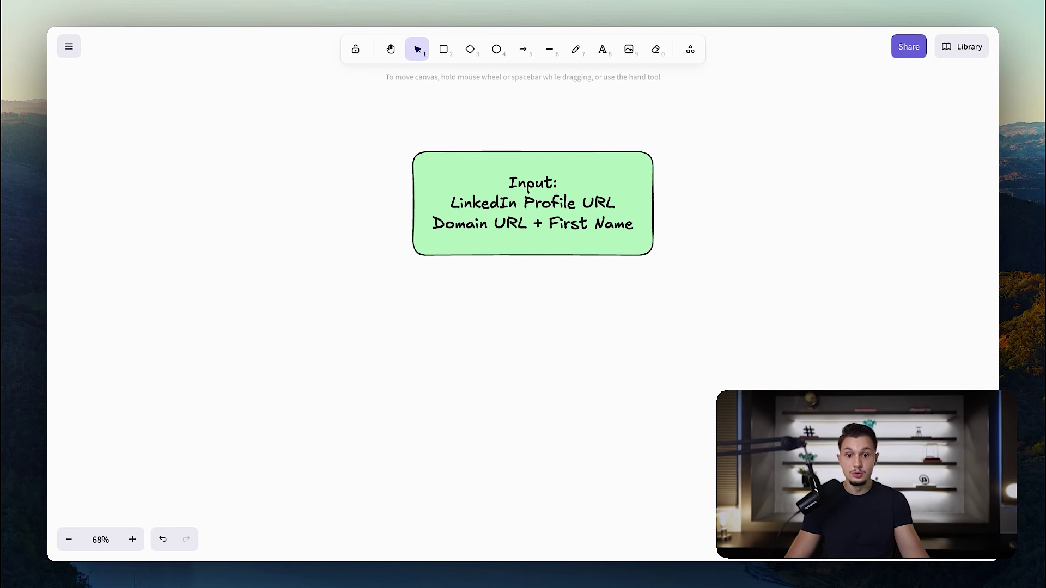
{"action": "scroll", "coordinate": [532, 203], "scroll_direction": "down", "scroll_amount": 1}
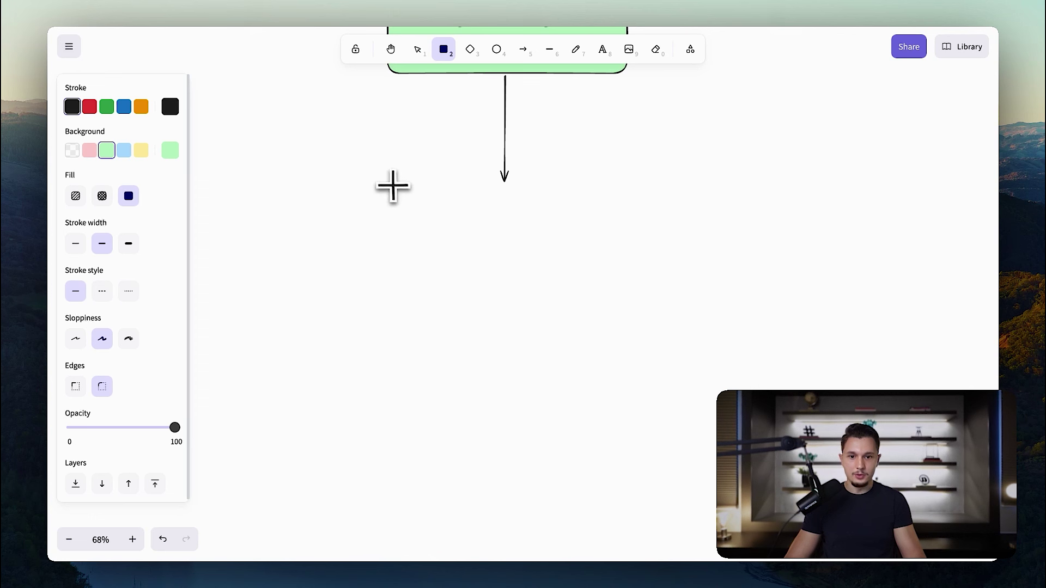
{"action": "left_click_drag", "start_coordinate": [403, 189], "coordinate": [633, 295]}
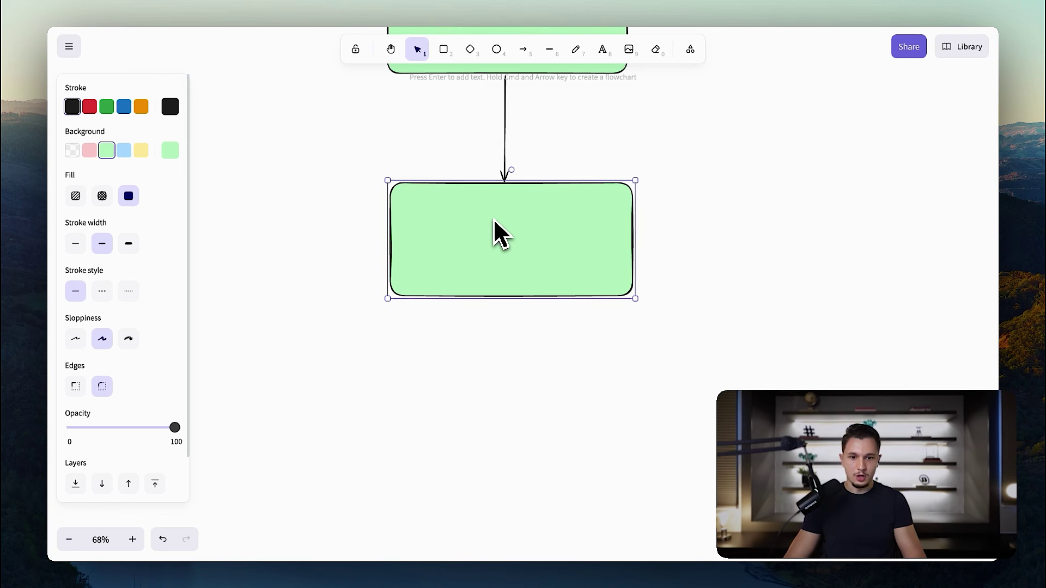
Label the new green box below the Input box "Cross check the data I might already have".
{"action": "double_click", "coordinate": [494, 221]}
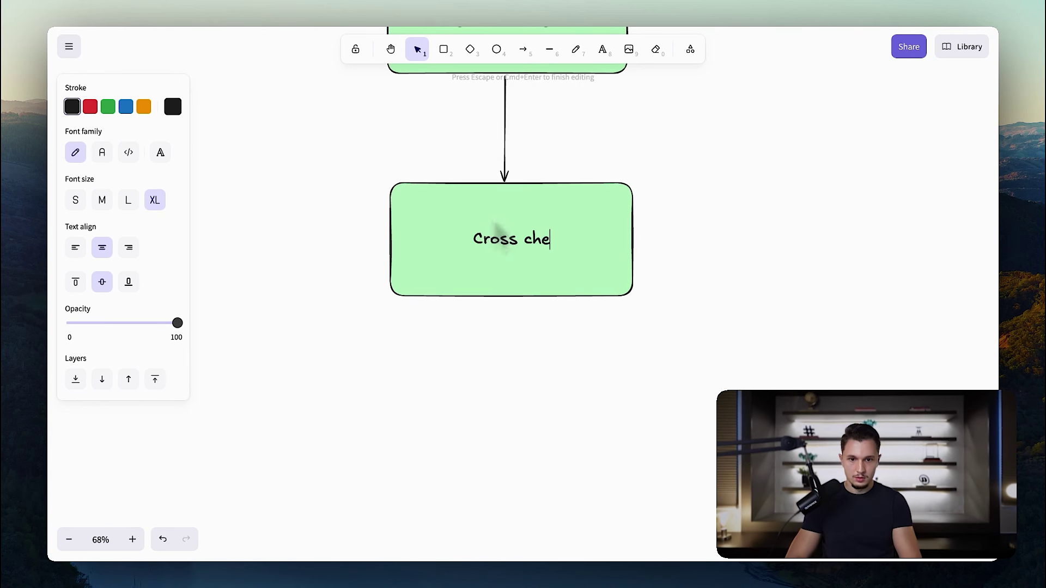
{"action": "type", "text": "Cross check the data I might already have"}
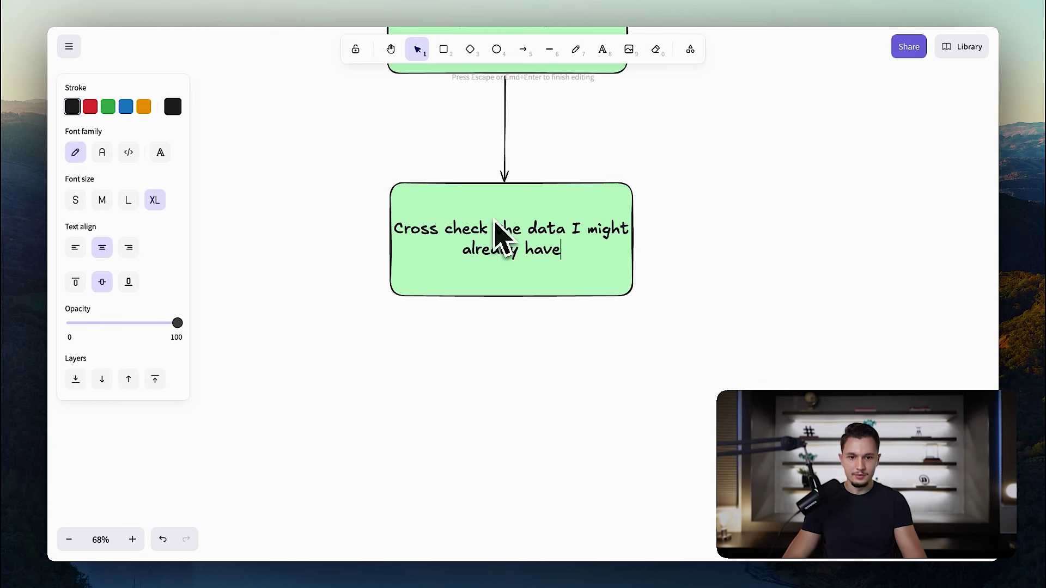
Add a downward arrow and a green box below the "Cross check" box, labelled "Preparing the spreadsheet for the output".
{"action": "left_click_drag", "start_coordinate": [378, 243], "coordinate": [633, 363]}
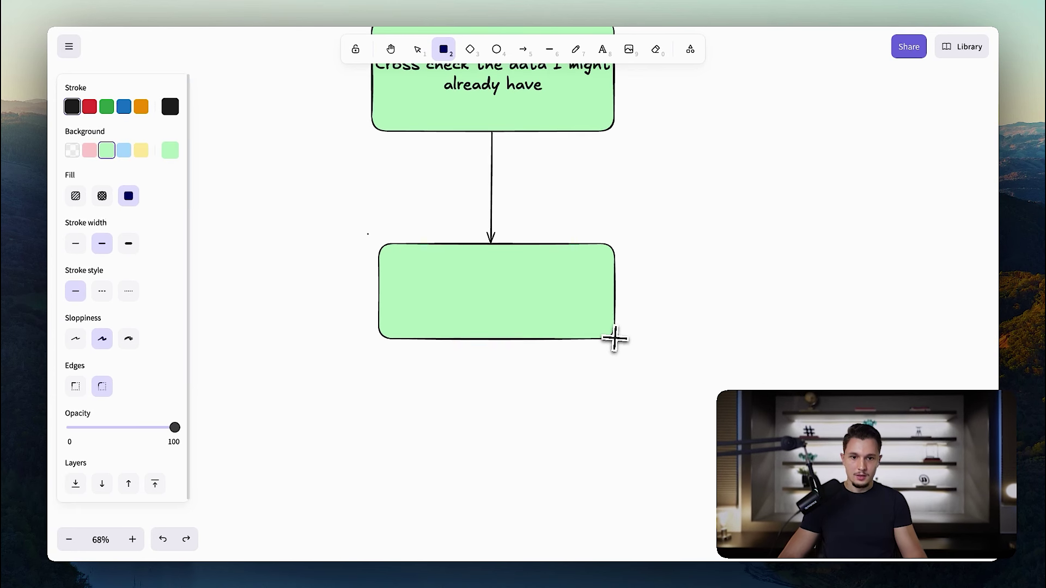
{"action": "double_click", "coordinate": [519, 309]}
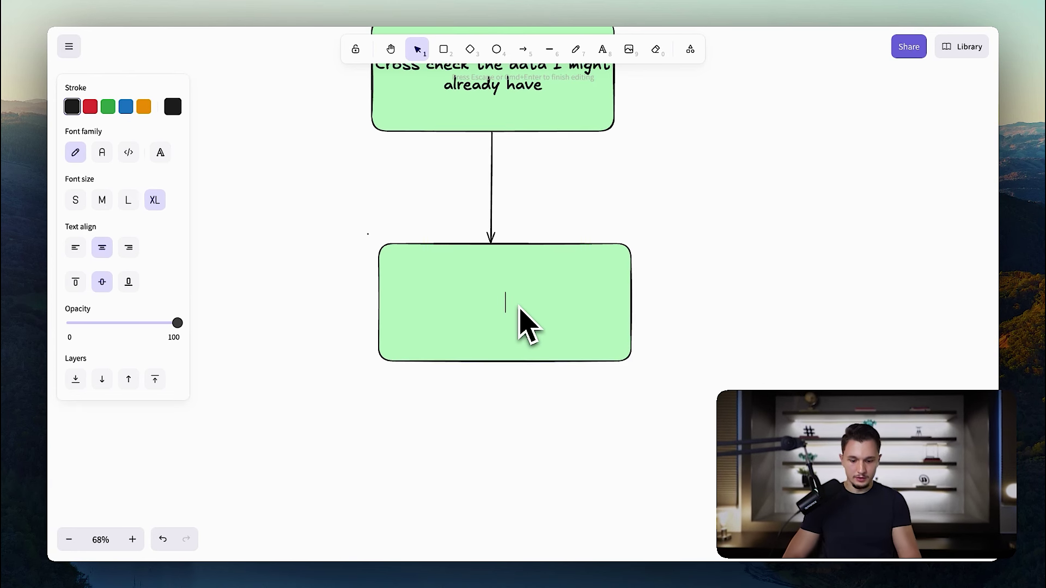
{"action": "type", "text": "Preparing the spreadsheet for the o"}
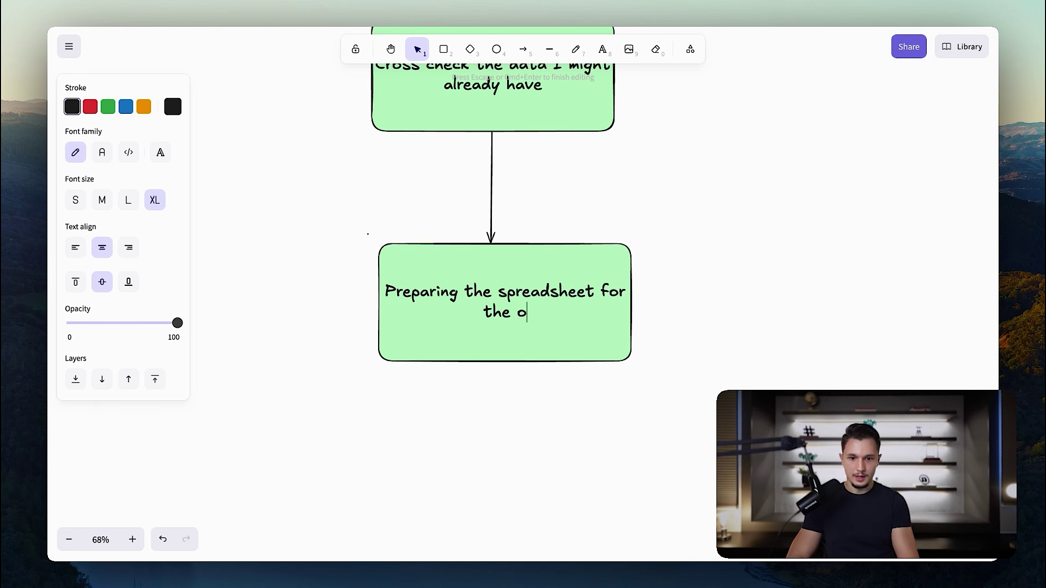
{"action": "key", "text": "Escape"}
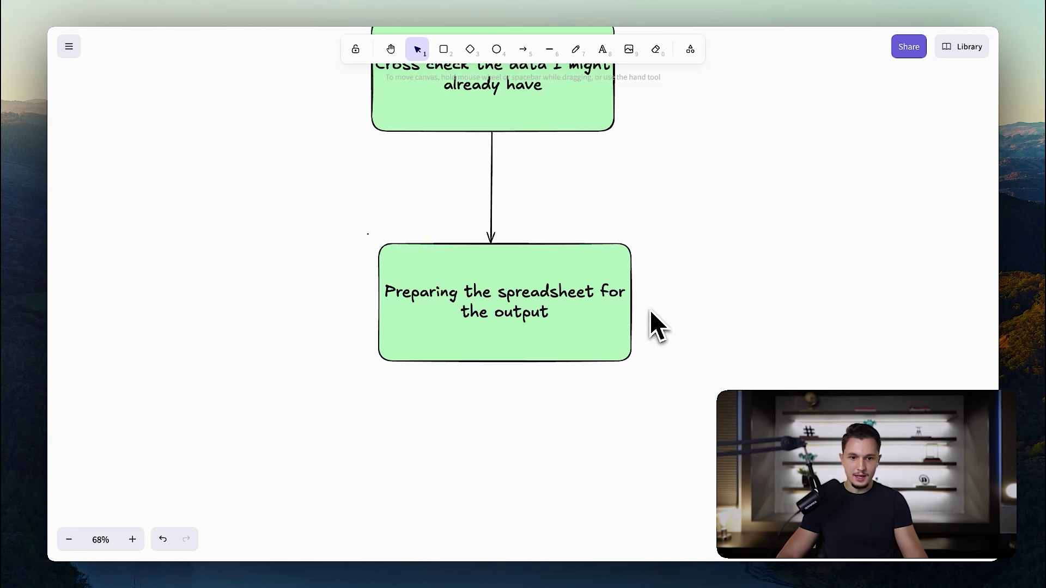
Draw a downward arrow from the spreadsheet box to a new green box labelled "Run a machine gun".
{"action": "key", "text": "a"}
{"action": "scroll", "coordinate": [650, 310], "scroll_direction": "down", "scroll_amount": 5}
{"action": "left_click_drag", "start_coordinate": [507, 164], "coordinate": [506, 289]}
{"action": "key", "text": "r"}
{"action": "left_click_drag", "start_coordinate": [390, 290], "coordinate": [667, 452]}
{"action": "double_click", "coordinate": [593, 402]}
{"action": "type", "text": "Run a mi"}
{"action": "key", "text": "BackSpace"}
{"action": "type", "text": "ach"}
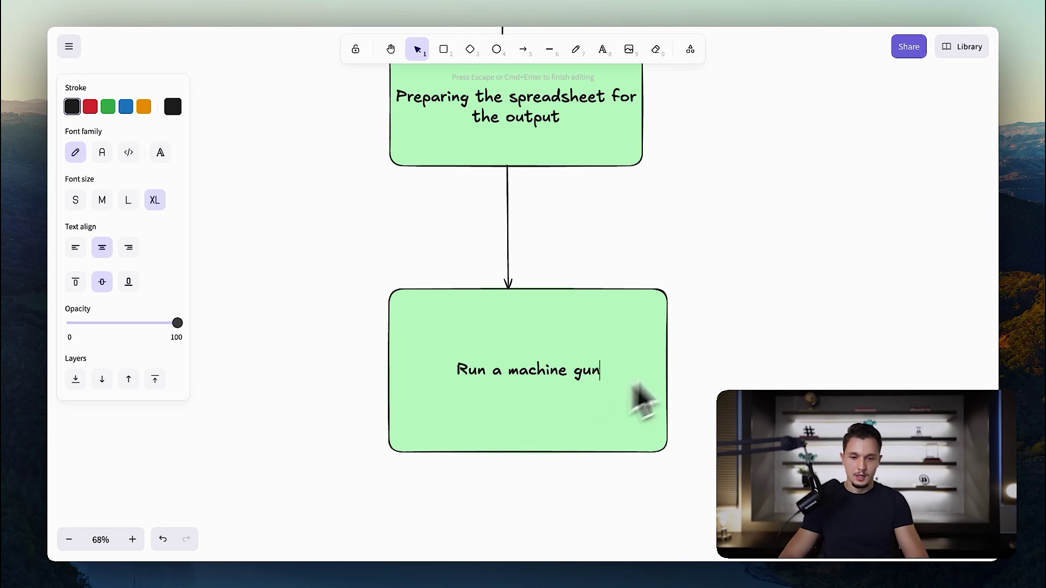
{"action": "type", "text": "ine gun"}
{"action": "left_click", "coordinate": [715, 345]}
Draw a downward arrow from the "Run a machine gun" box to a new green box labelled "Extract data from all possible vendors".
{"action": "scroll", "coordinate": [715, 345], "scroll_direction": "down", "scroll_amount": 5}
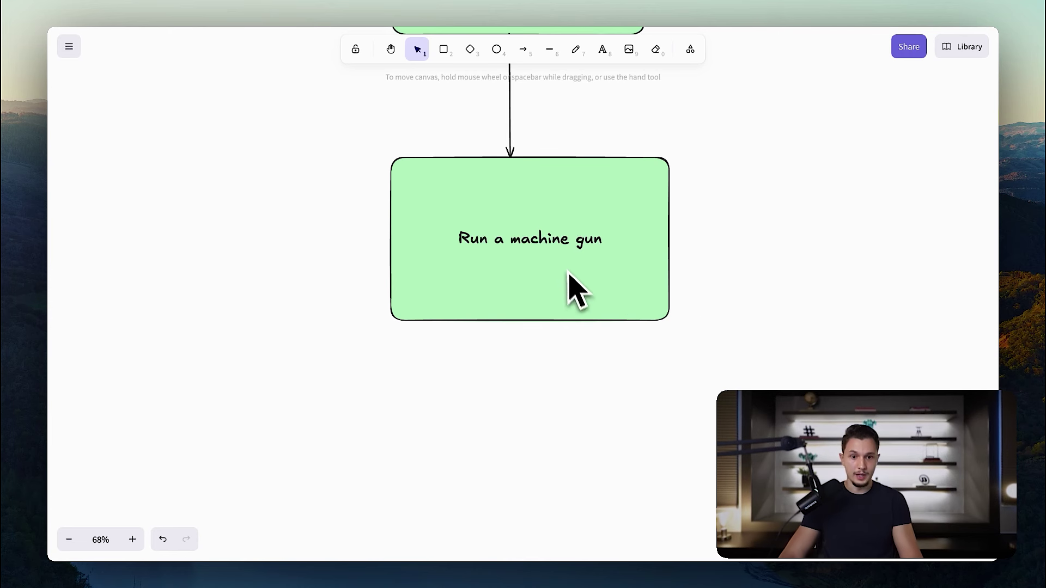
{"action": "scroll", "coordinate": [572, 294], "scroll_direction": "down", "scroll_amount": 5}
{"action": "key", "text": "a"}
{"action": "left_click_drag", "start_coordinate": [507, 189], "coordinate": [509, 308]}
{"action": "scroll", "coordinate": [510, 308], "scroll_direction": "down", "scroll_amount": 3}
{"action": "key", "text": "r"}
{"action": "mouse_move", "coordinate": [381, 234]}
{"action": "left_mouse_down"}
{"action": "mouse_move", "coordinate": [567, 303]}
{"action": "mouse_move", "coordinate": [681, 389]}
{"action": "left_mouse_up"}
{"action": "key", "text": "Return"}
{"action": "type", "text": "Extra"}
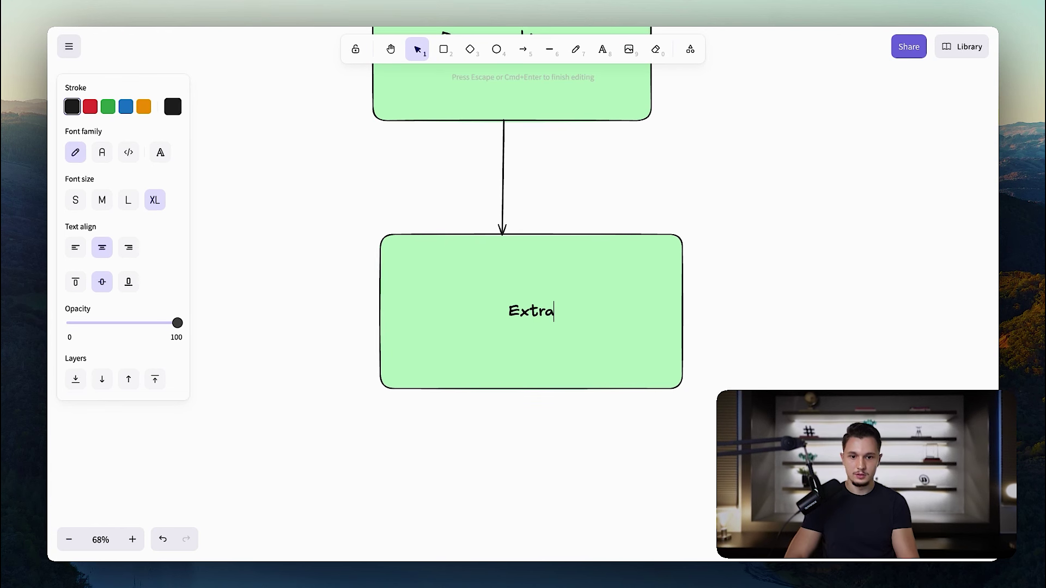
{"action": "type", "text": "ct data from all p"}
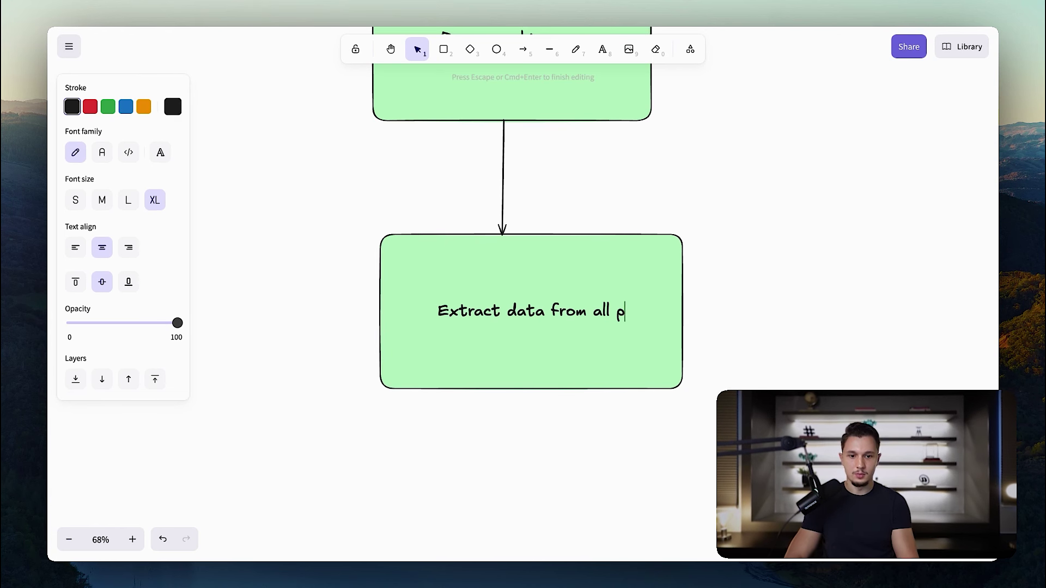
{"action": "type", "text": "ossible vendors"}
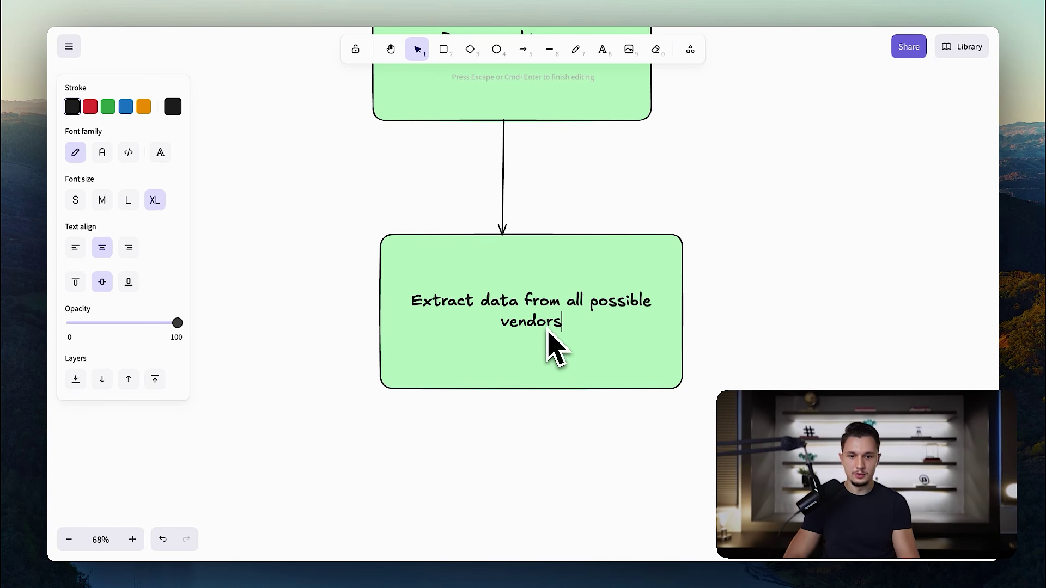
{"action": "key", "text": "Escape"}
Draw a downward arrow from the vendors box to a new green box labelled "Validate the data".
{"action": "scroll", "coordinate": [801, 343], "scroll_direction": "down", "scroll_amount": 3}
{"action": "key", "text": "r"}
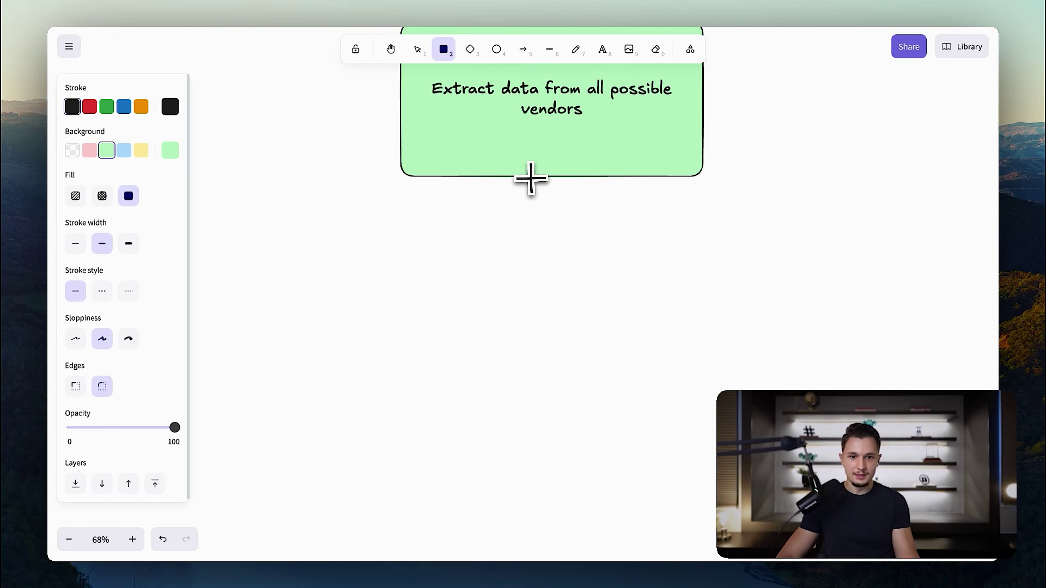
{"action": "key", "text": "a"}
{"action": "left_click_drag", "start_coordinate": [531, 182], "coordinate": [530, 355]}
{"action": "key", "text": "r"}
{"action": "mouse_move", "coordinate": [408, 352]}
{"action": "left_mouse_down"}
{"action": "mouse_move", "coordinate": [623, 460]}
{"action": "mouse_move", "coordinate": [716, 531]}
{"action": "left_mouse_up"}
{"action": "double_click", "coordinate": [588, 449]}
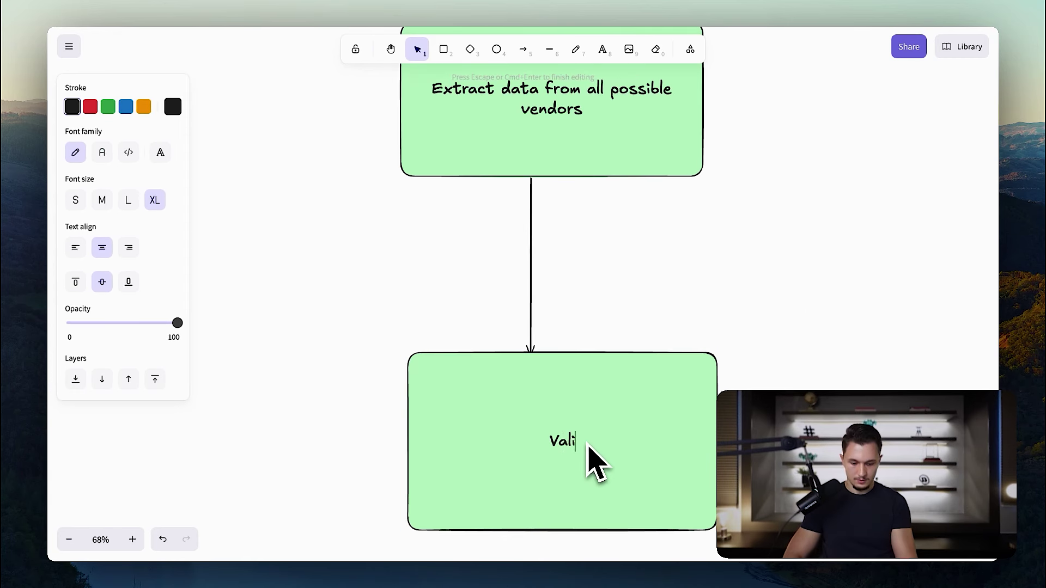
{"action": "type", "text": "Validate the data"}
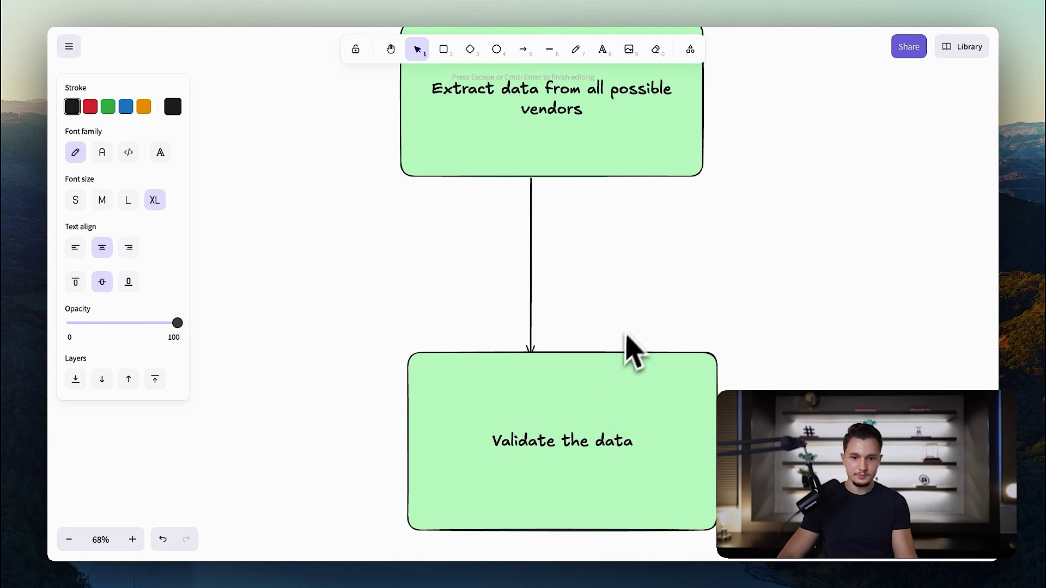
{"action": "key", "text": "Escape"}
Draw a downward arrow from the "Validate the data" box to a new green box labelled "Output the data".
{"action": "scroll", "coordinate": [630, 334], "scroll_direction": "down", "scroll_amount": 5}
{"action": "key", "text": "a"}
{"action": "left_click_drag", "start_coordinate": [533, 185], "coordinate": [532, 312]}
{"action": "key", "text": "r"}
{"action": "left_click_drag", "start_coordinate": [406, 318], "coordinate": [712, 487]}
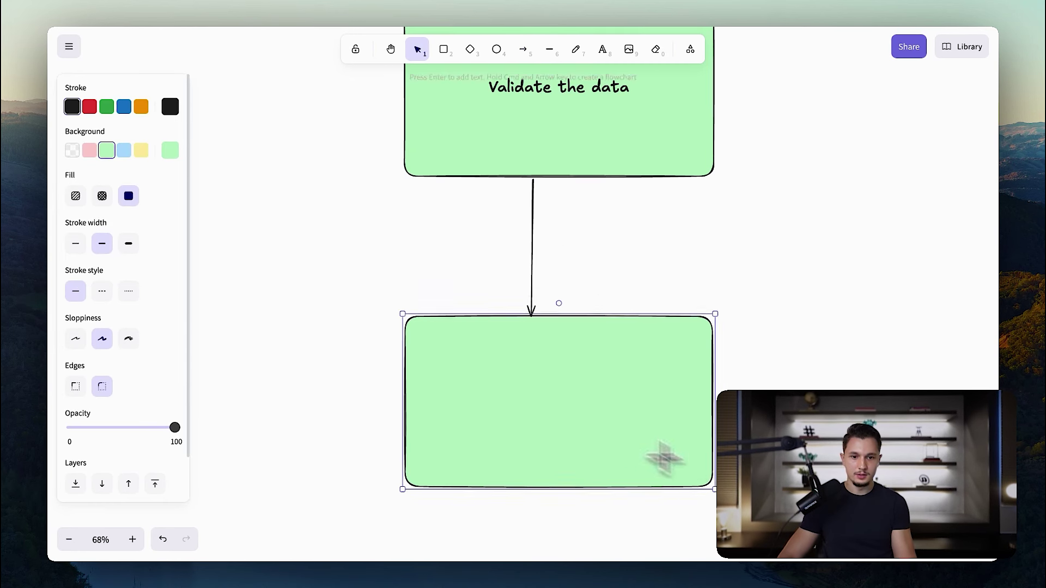
{"action": "double_click", "coordinate": [573, 406]}
{"action": "type", "text": "Output the data"}
{"action": "left_click", "coordinate": [772, 252]}
Draw a long rightward arrow beside the "Run a machine gun" box and a large green rounded rectangle at its tip.
{"action": "scroll", "coordinate": [773, 252], "scroll_direction": "down", "scroll_amount": 10}
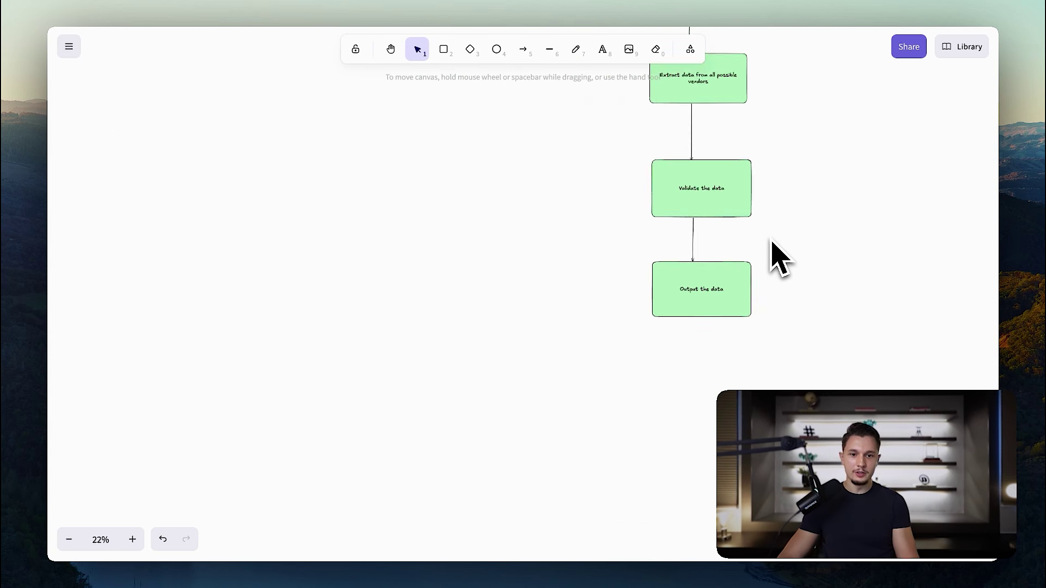
{"action": "scroll", "coordinate": [779, 256], "scroll_direction": "right", "scroll_amount": 5}
{"action": "scroll", "coordinate": [779, 256], "scroll_direction": "up", "scroll_amount": 5}
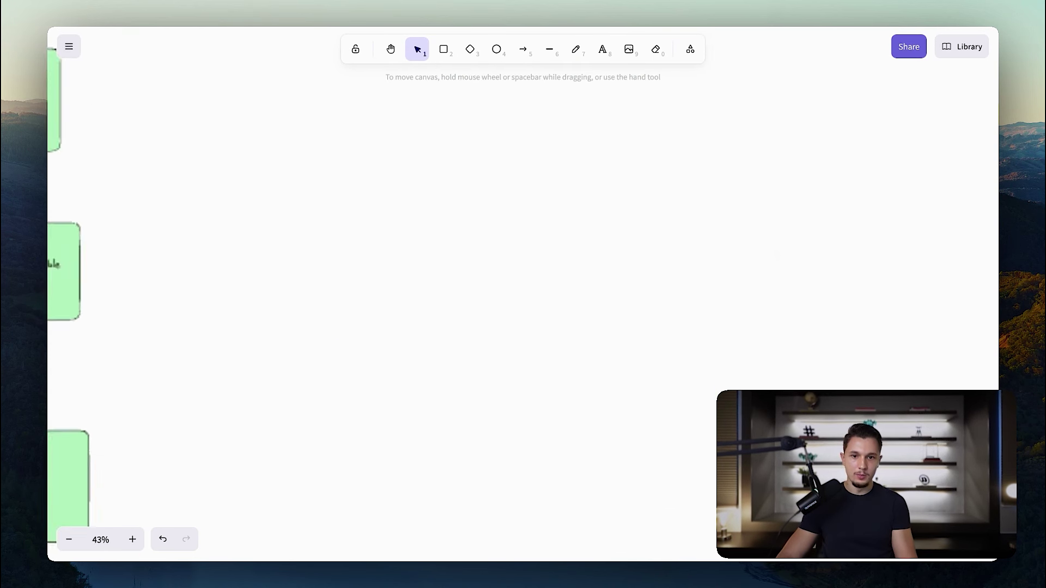
{"action": "scroll", "coordinate": [779, 256], "scroll_direction": "down", "scroll_amount": 3}
{"action": "scroll", "coordinate": [779, 256], "scroll_direction": "down", "scroll_amount": 3}
{"action": "scroll", "coordinate": [773, 254], "scroll_direction": "up", "scroll_amount": 2}
{"action": "scroll", "coordinate": [773, 253], "scroll_direction": "left", "scroll_amount": 1}
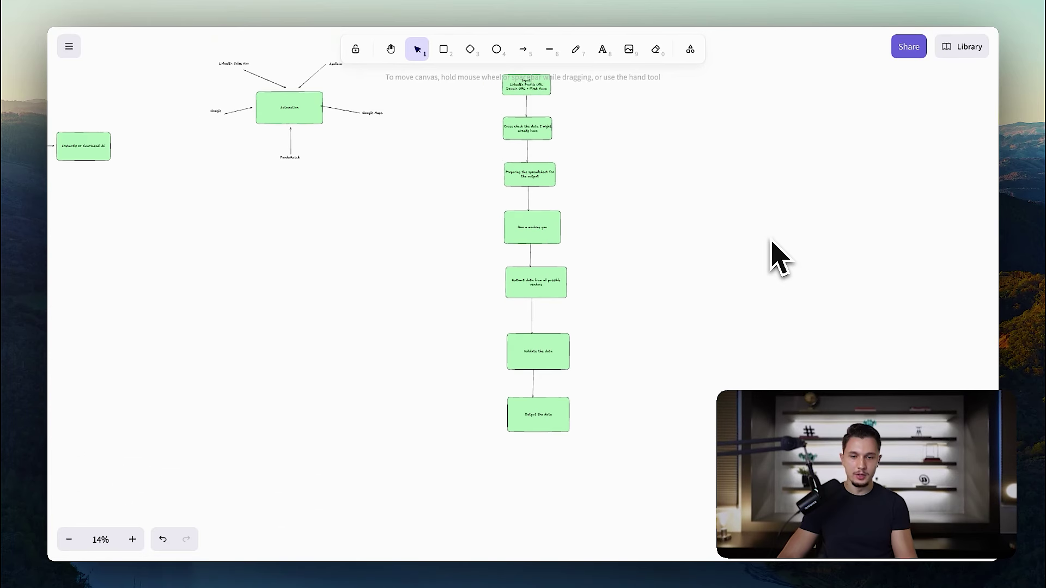
{"action": "key", "text": "a"}
{"action": "left_click_drag", "start_coordinate": [740, 229], "coordinate": [737, 229]}
{"action": "scroll", "coordinate": [693, 243], "scroll_direction": "right", "scroll_amount": 3}
{"action": "key", "text": "r"}
{"action": "left_click_drag", "start_coordinate": [594, 207], "coordinate": [691, 258]}
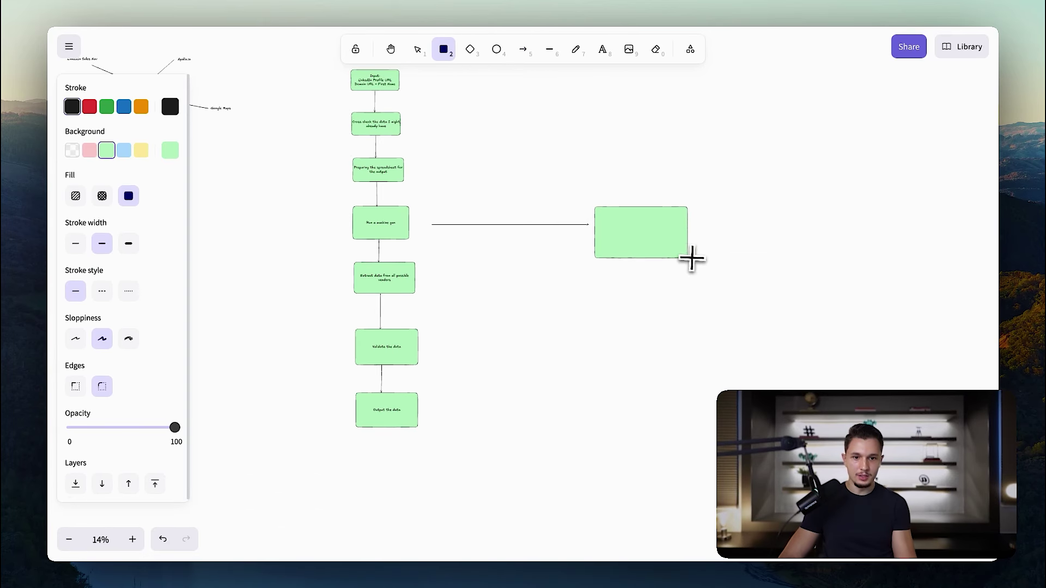
Label the large green box with three lines: "Front end:", "Postgres" and "Retool OR Supabase OR Bubble".
{"action": "double_click", "coordinate": [650, 252]}
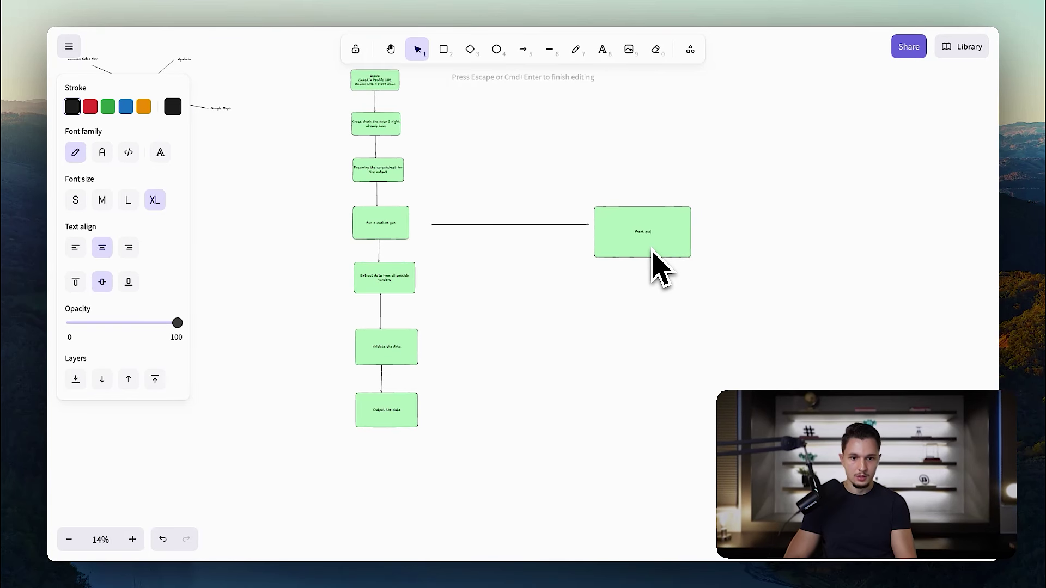
{"action": "scroll", "coordinate": [660, 246], "scroll_direction": "up", "scroll_amount": 10}
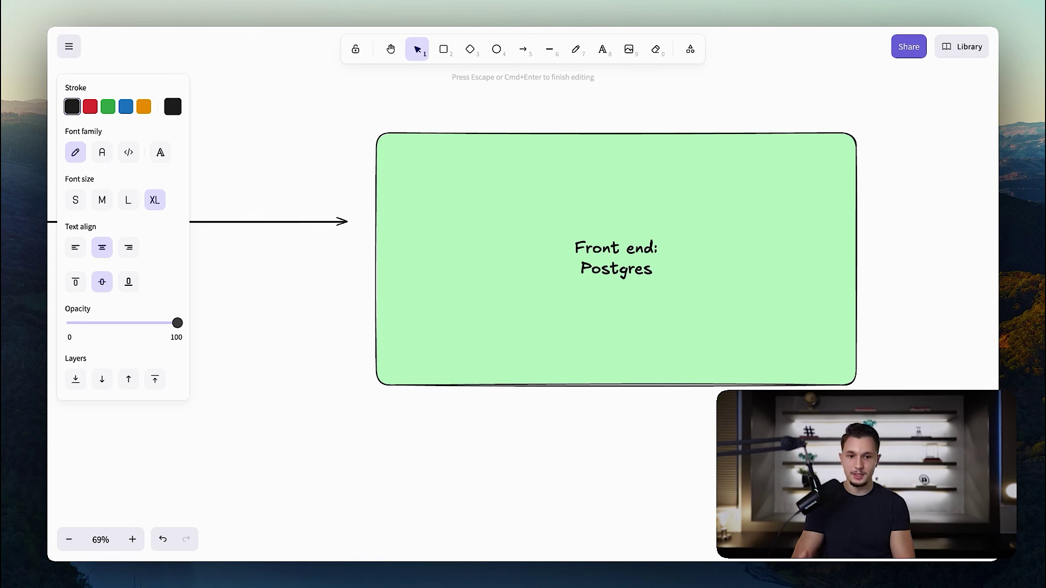
{"action": "key", "text": "Return"}
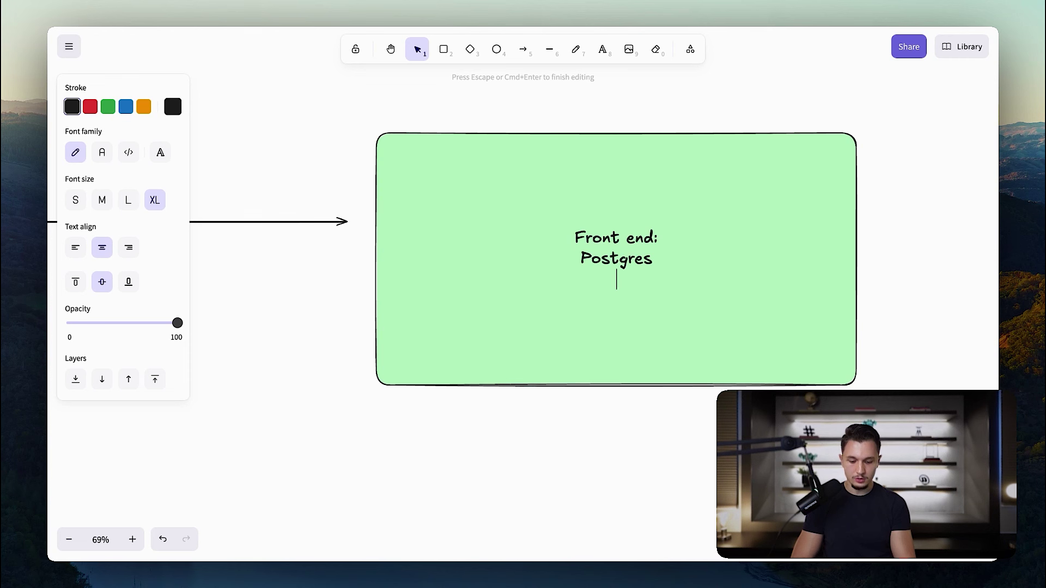
{"action": "type", "text": "Retool OR "}
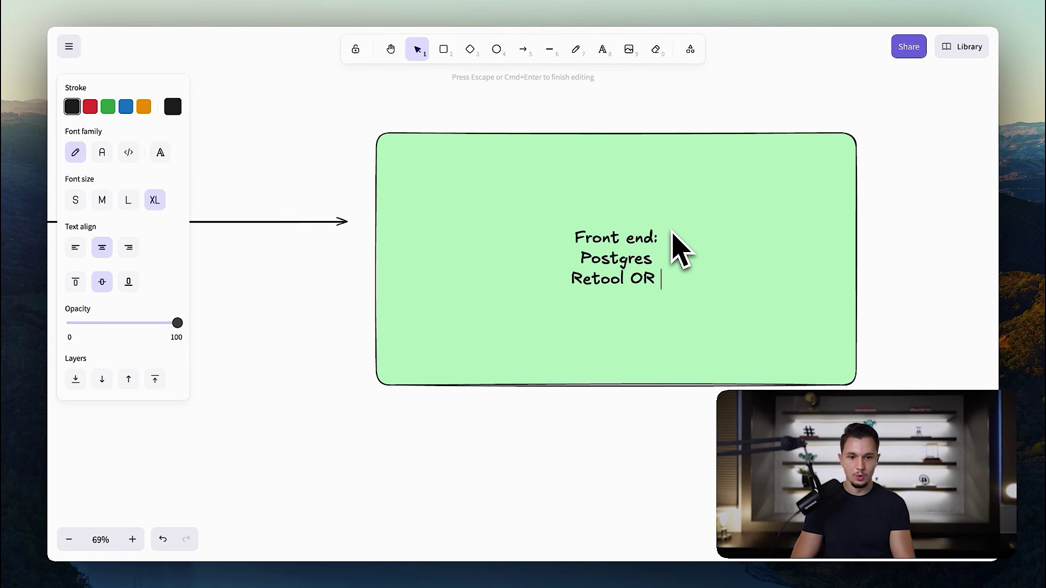
{"action": "type", "text": "Supabase OR Bu"}
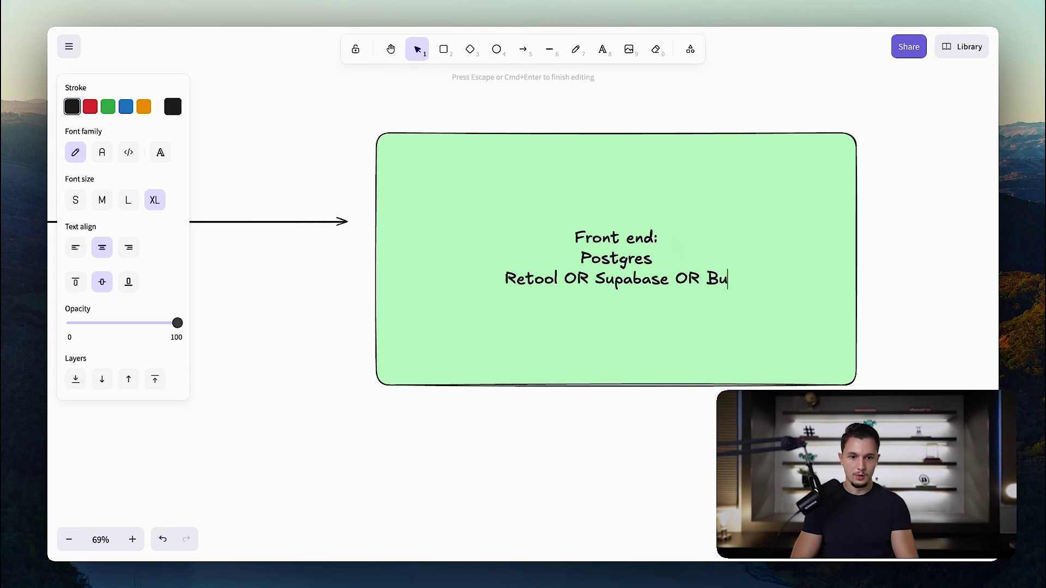
{"action": "type", "text": "bble"}
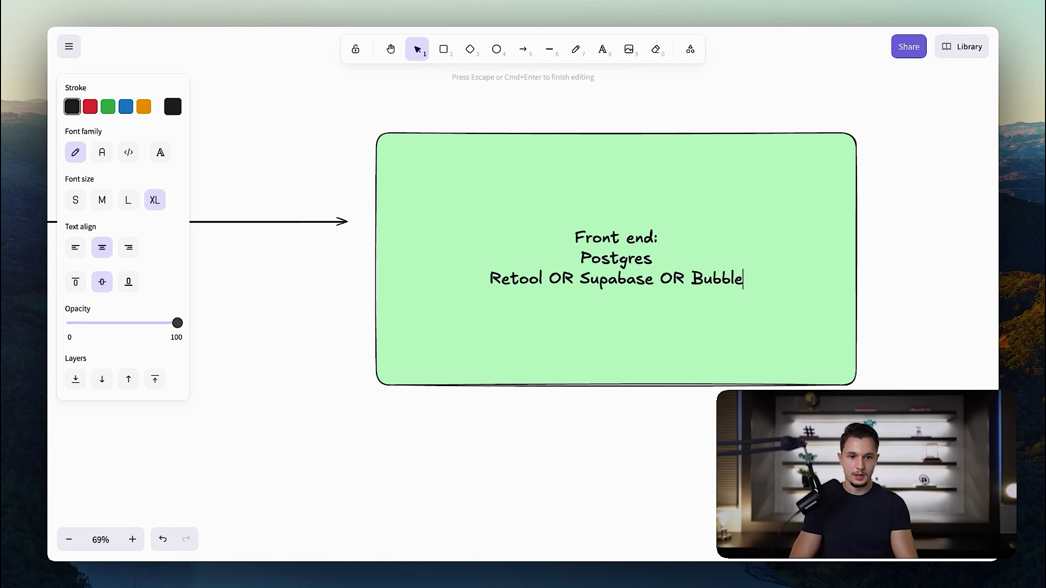
{"action": "triple_click", "coordinate": [679, 294]}
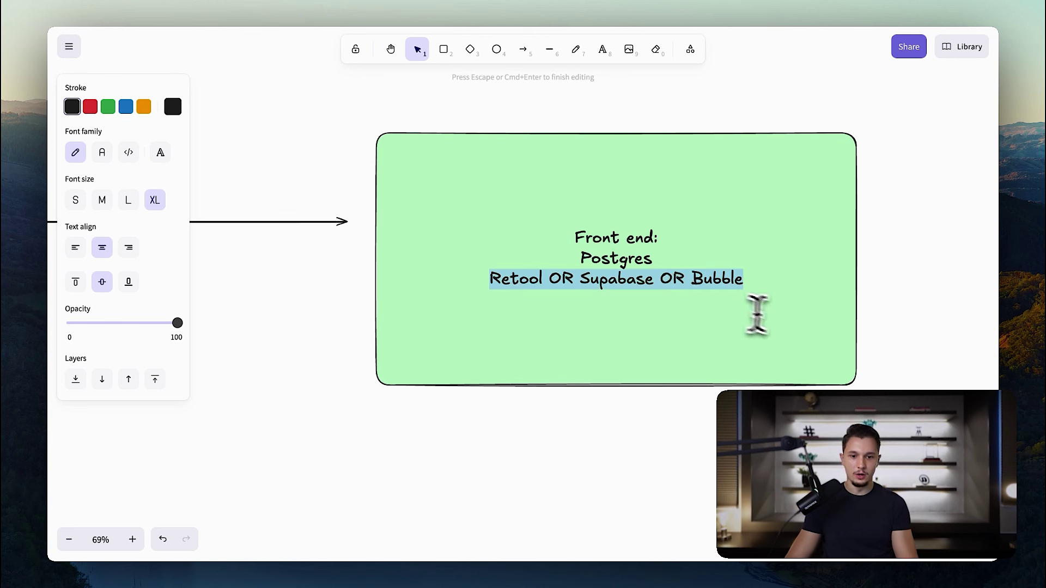
{"action": "double_click", "coordinate": [621, 256]}
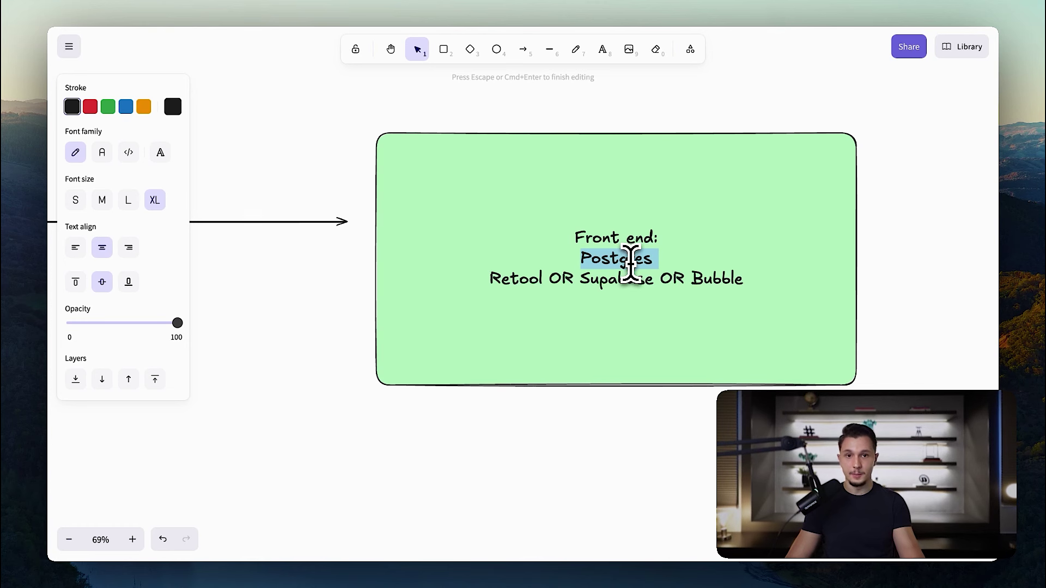
{"action": "left_click", "coordinate": [872, 342]}
{"action": "scroll", "coordinate": [871, 342], "scroll_direction": "down", "scroll_amount": 10}
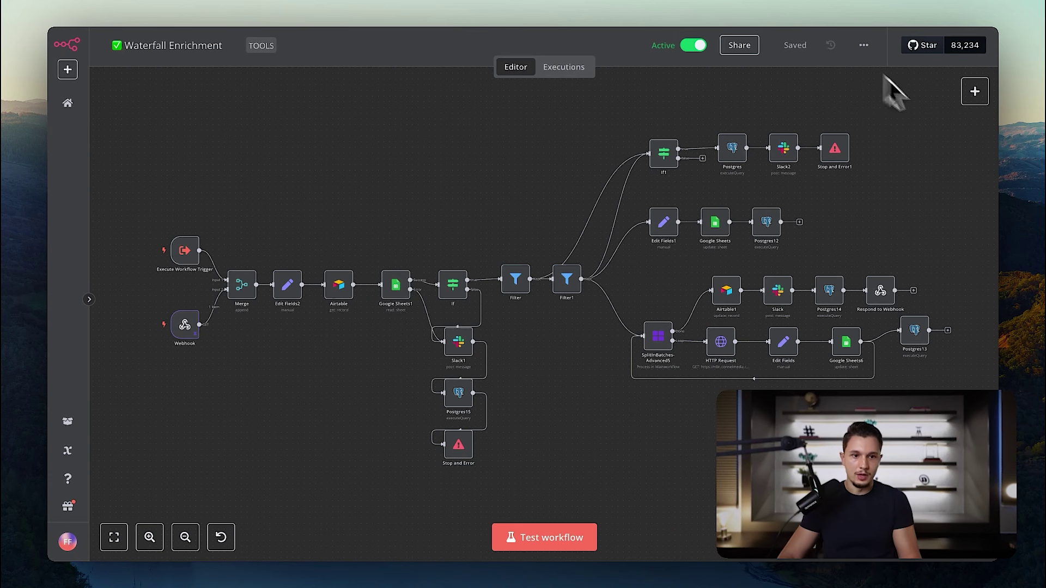
In n8n, duplicate the Waterfall Enrichment workflow as "Waterfall Enrichment YouTube Example", keeping the TOOLS tag.
{"action": "left_click", "coordinate": [863, 45]}
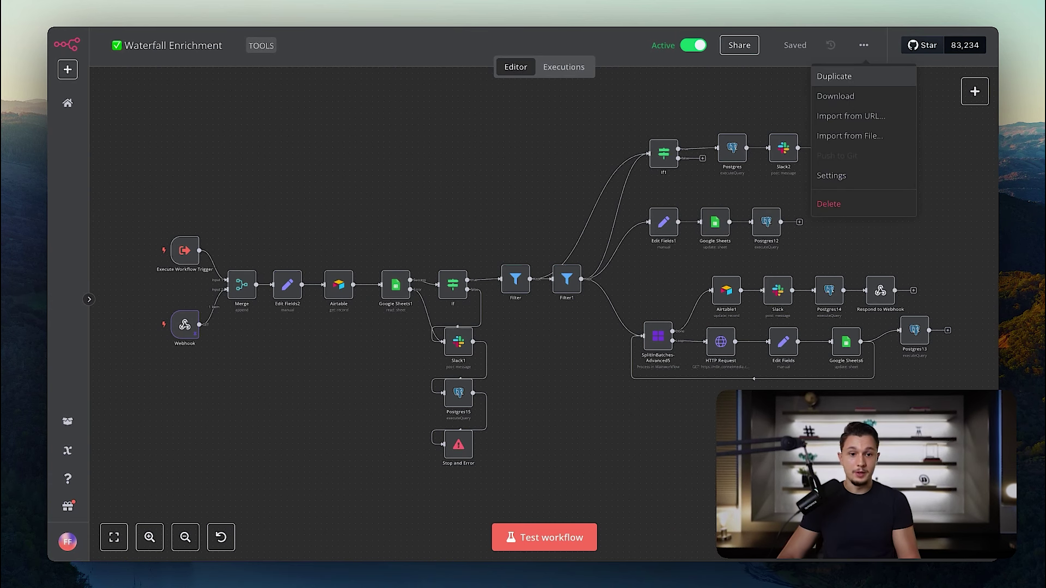
{"action": "left_click", "coordinate": [830, 78]}
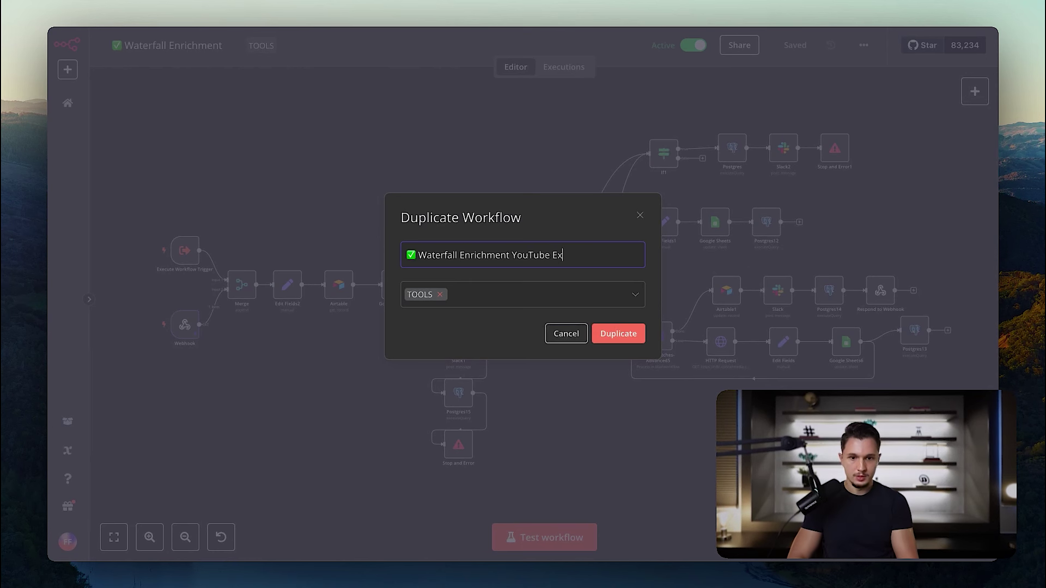
{"action": "left_click", "coordinate": [609, 335]}
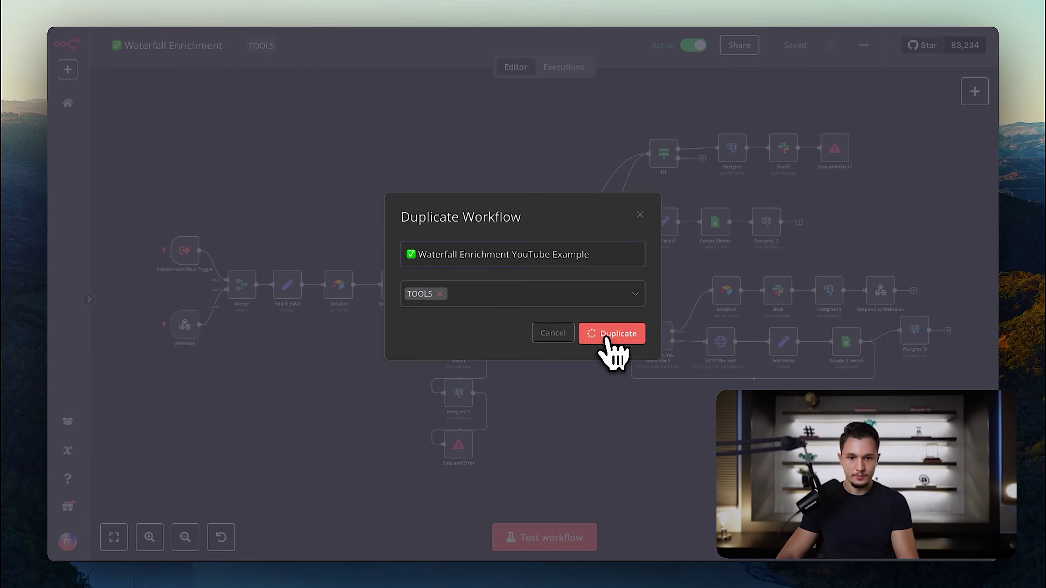
Add a Schedule Trigger with its default daily settings and place it below and to the left of the Webhook node.
{"action": "scroll", "coordinate": [185, 307], "scroll_direction": "up", "scroll_amount": 10}
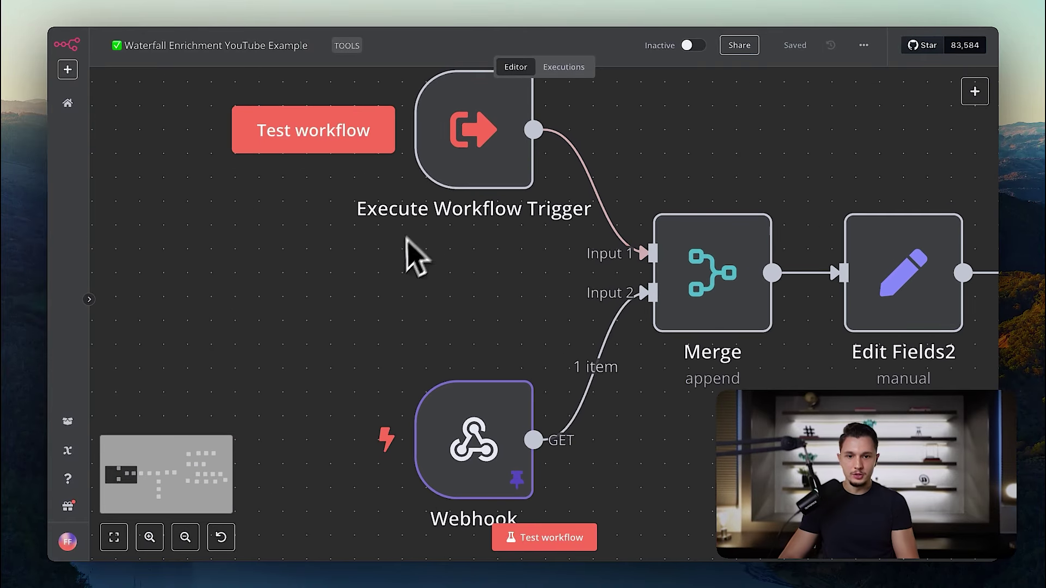
{"action": "scroll", "coordinate": [427, 427], "scroll_direction": "down", "scroll_amount": 2}
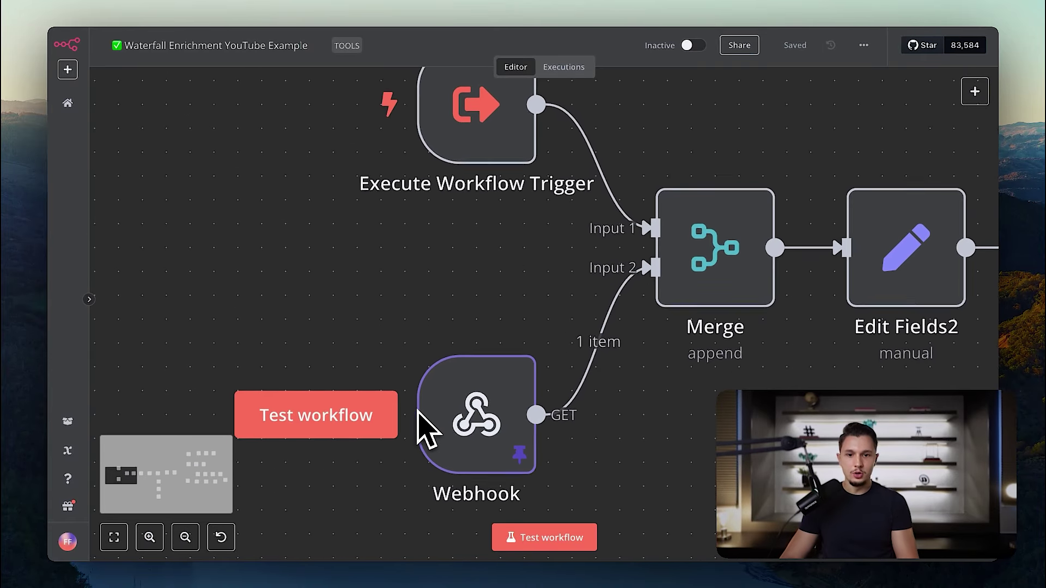
{"action": "scroll", "coordinate": [428, 420], "scroll_direction": "up", "scroll_amount": 1}
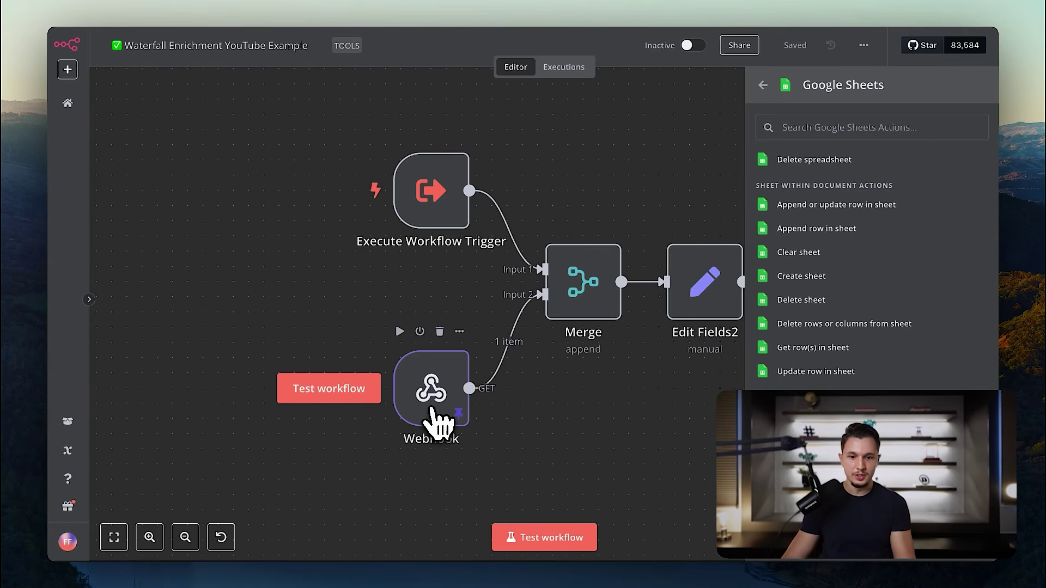
{"action": "left_click", "coordinate": [763, 87]}
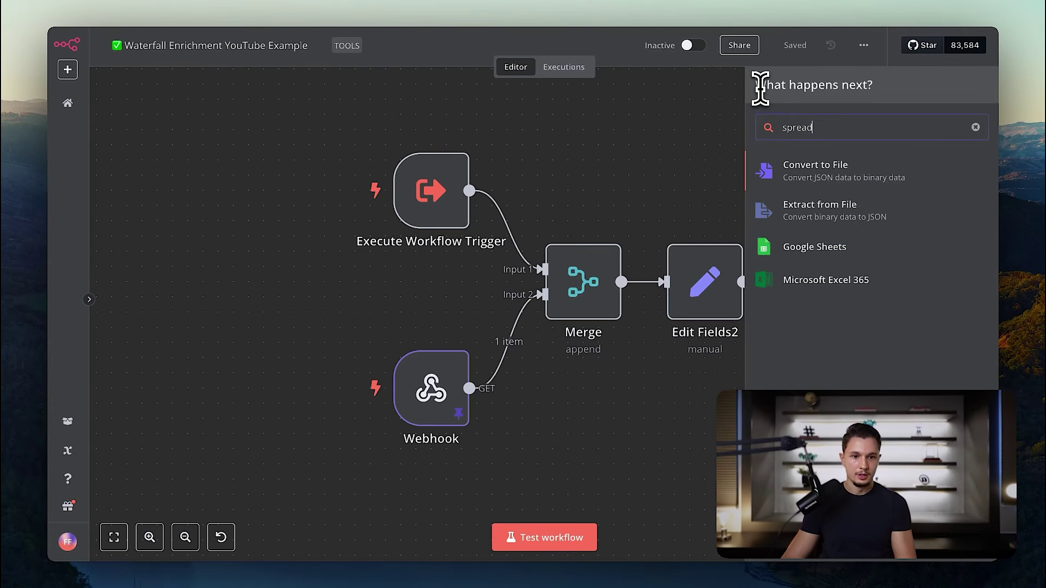
{"action": "double_click", "coordinate": [812, 121]}
{"action": "type", "text": "time"}
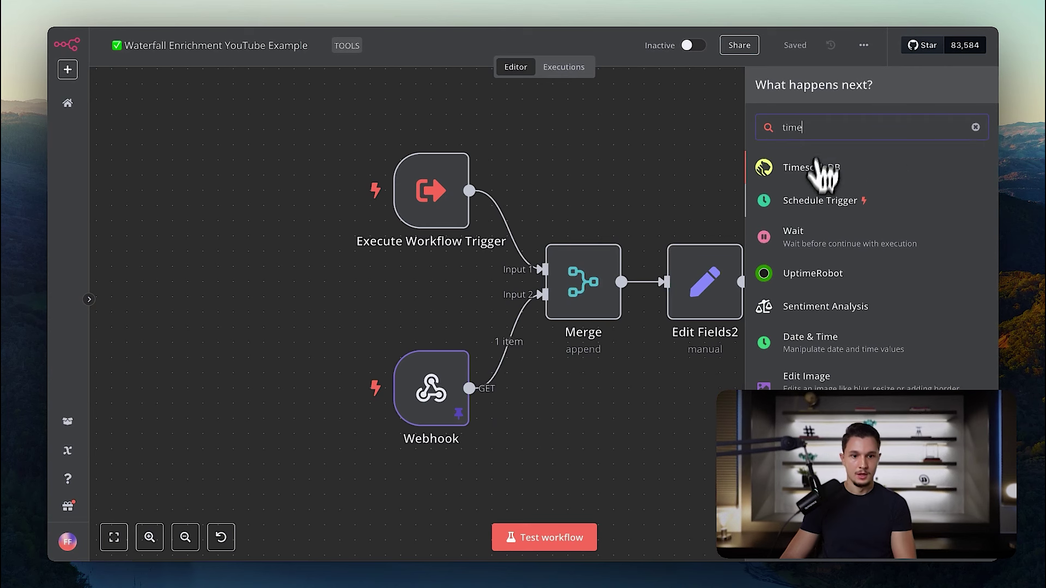
{"action": "left_click", "coordinate": [794, 203]}
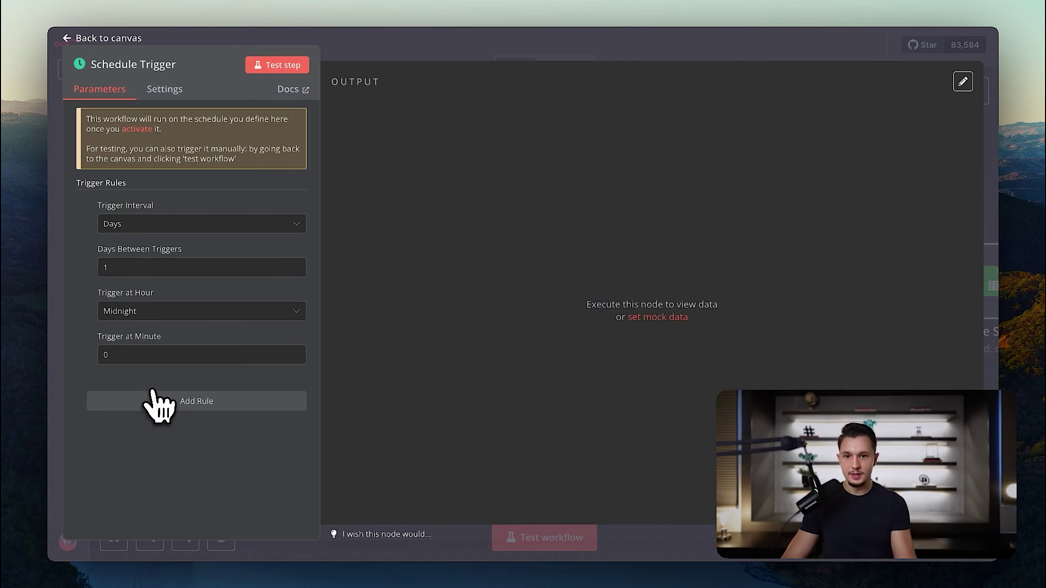
{"action": "left_click", "coordinate": [479, 54]}
{"action": "scroll", "coordinate": [542, 374], "scroll_direction": "down", "scroll_amount": 3}
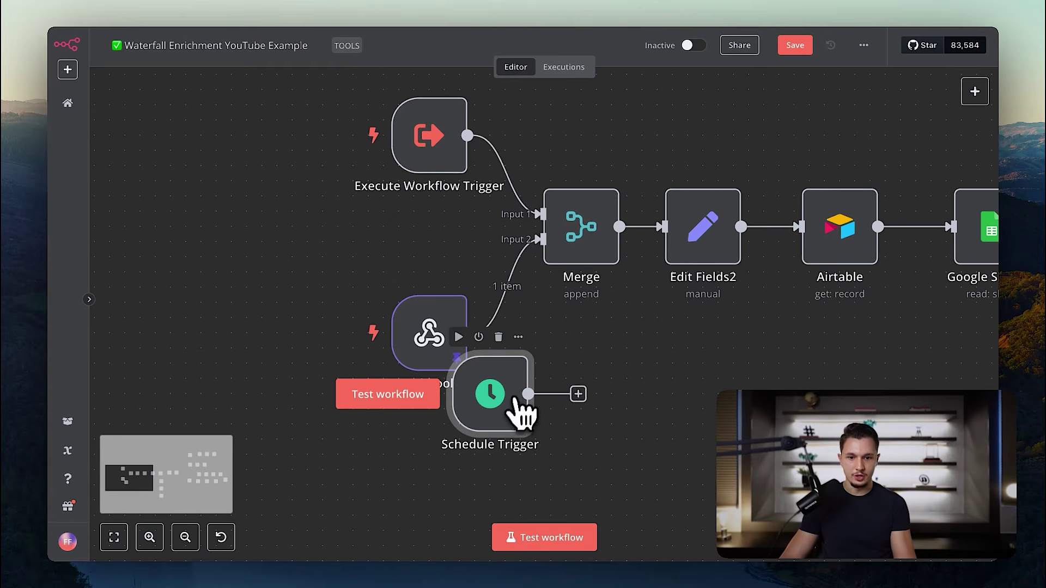
{"action": "left_click_drag", "start_coordinate": [518, 409], "coordinate": [359, 460]}
{"action": "scroll", "coordinate": [365, 479], "scroll_direction": "down", "scroll_amount": 5}
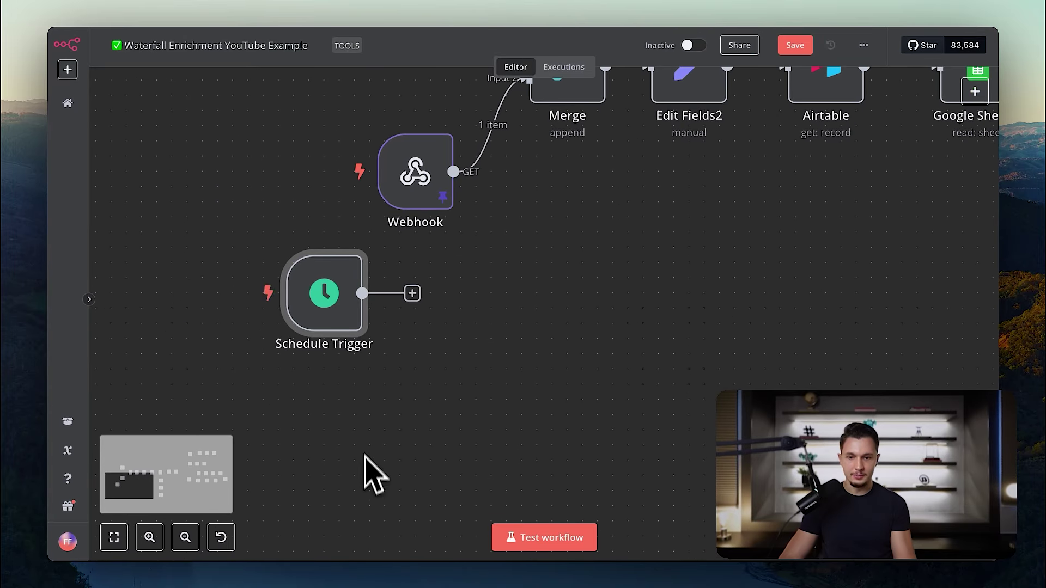
Connect a Google Sheets "Get row(s) in sheet" node to the Schedule Trigger's output.
{"action": "left_click", "coordinate": [413, 294]}
{"action": "type", "text": "spread"}
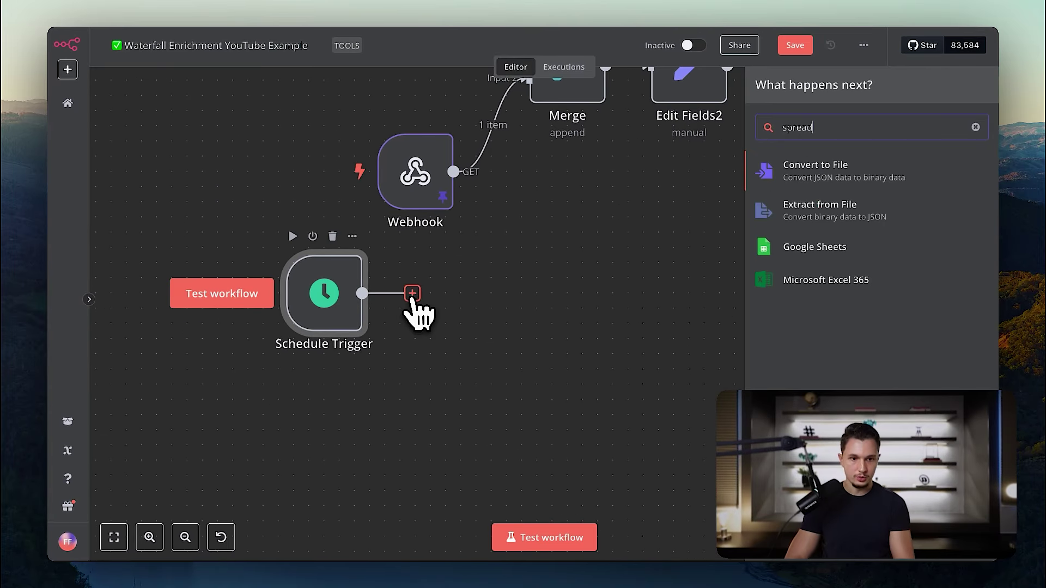
{"action": "left_click", "coordinate": [790, 252]}
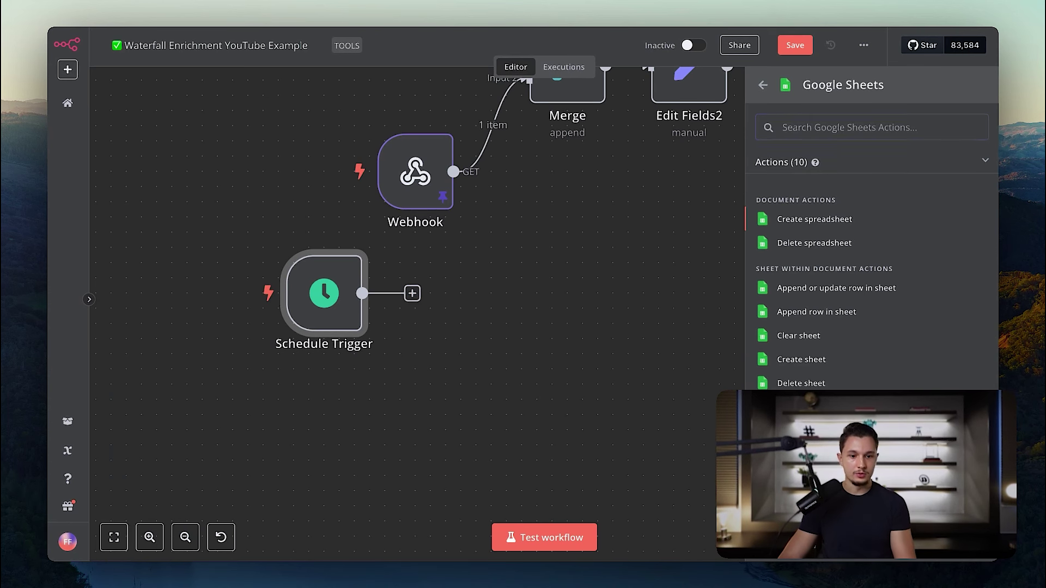
{"action": "left_click", "coordinate": [812, 431]}
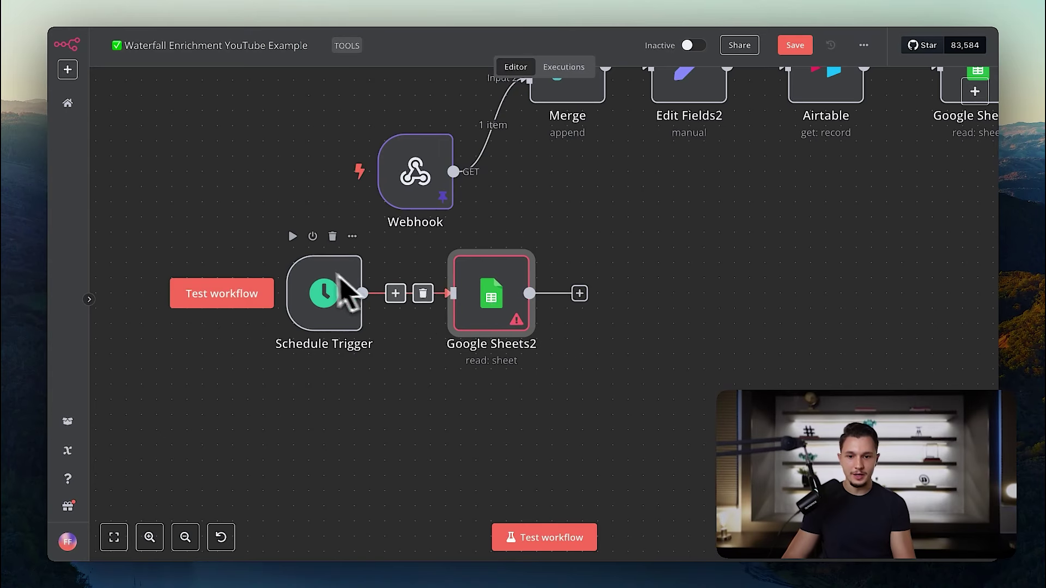
Delete the Schedule Trigger and the Google Sheets node attached to it.
{"action": "scroll", "coordinate": [469, 380], "scroll_direction": "up", "scroll_amount": 1}
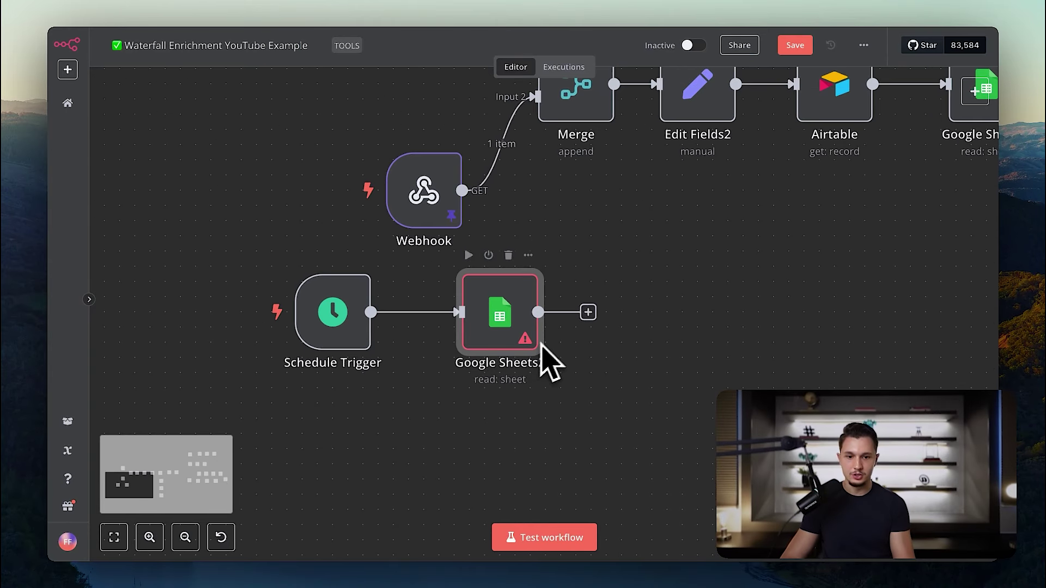
{"action": "left_click_drag", "start_coordinate": [584, 324], "coordinate": [219, 256]}
{"action": "key", "text": "Delete"}
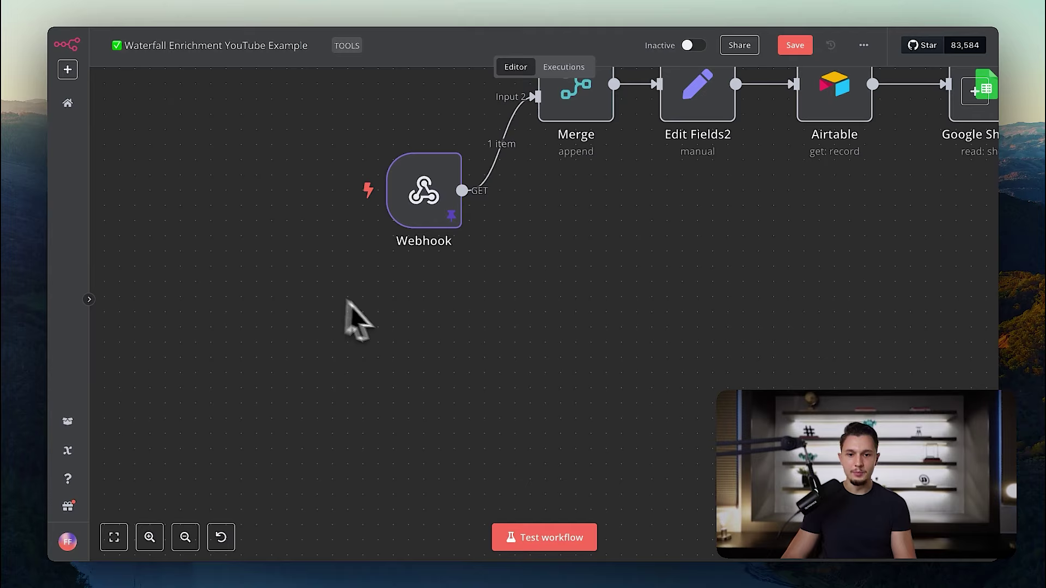
Examine the Execute Workflow Trigger on the canvas and the parameters of the Webhook node.
{"action": "scroll", "coordinate": [332, 294], "scroll_direction": "up", "scroll_amount": 5}
{"action": "scroll", "coordinate": [384, 316], "scroll_direction": "up", "scroll_amount": 2}
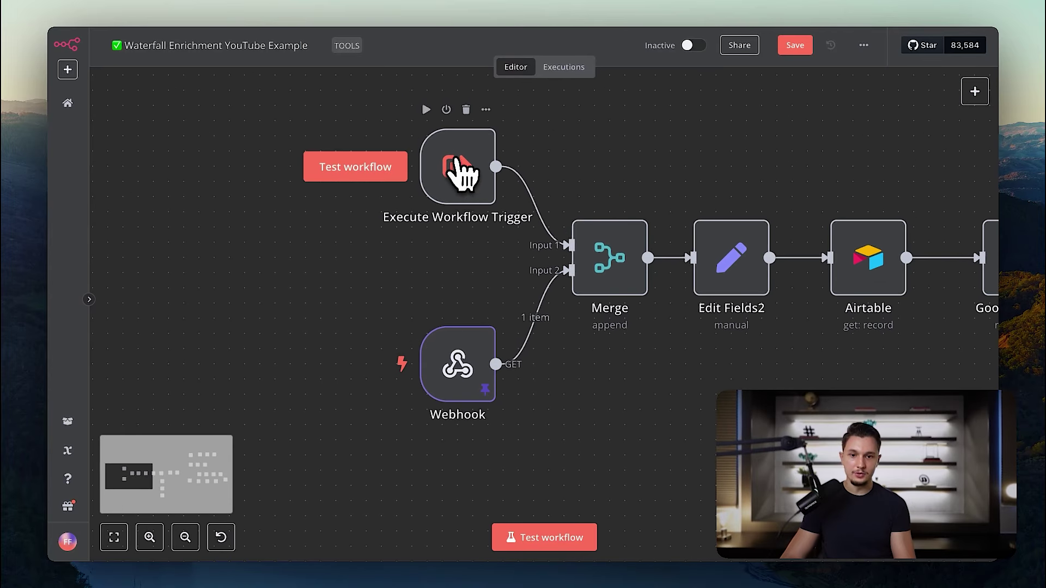
{"action": "left_click", "coordinate": [457, 163]}
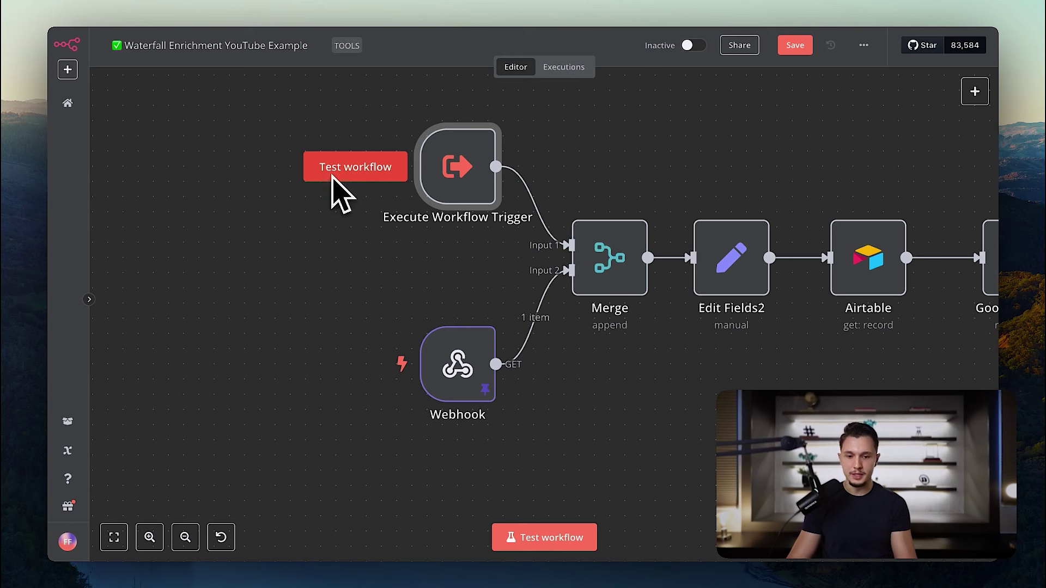
{"action": "scroll", "coordinate": [430, 408], "scroll_direction": "down", "scroll_amount": 2}
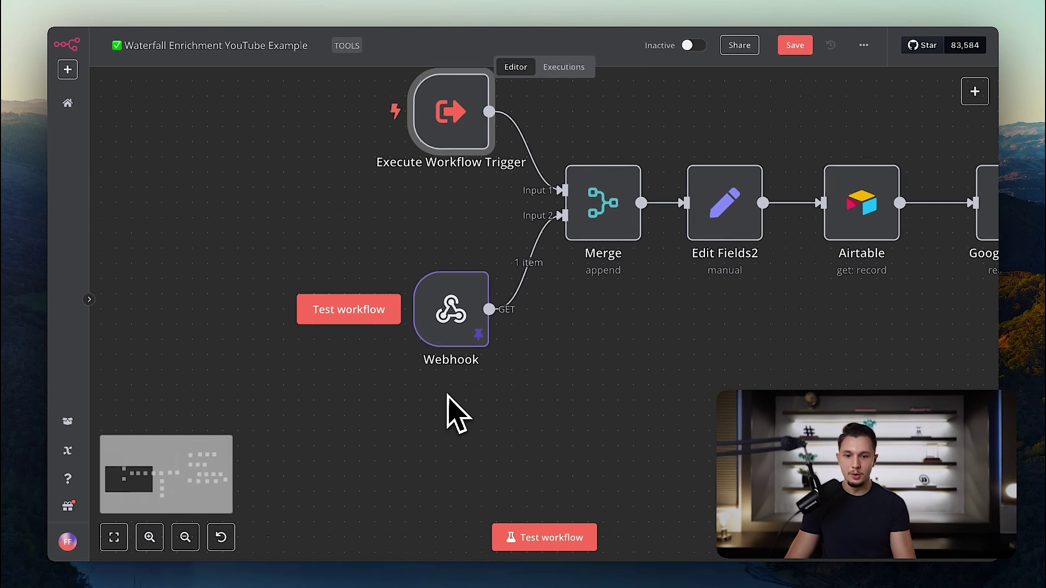
{"action": "double_click", "coordinate": [457, 330]}
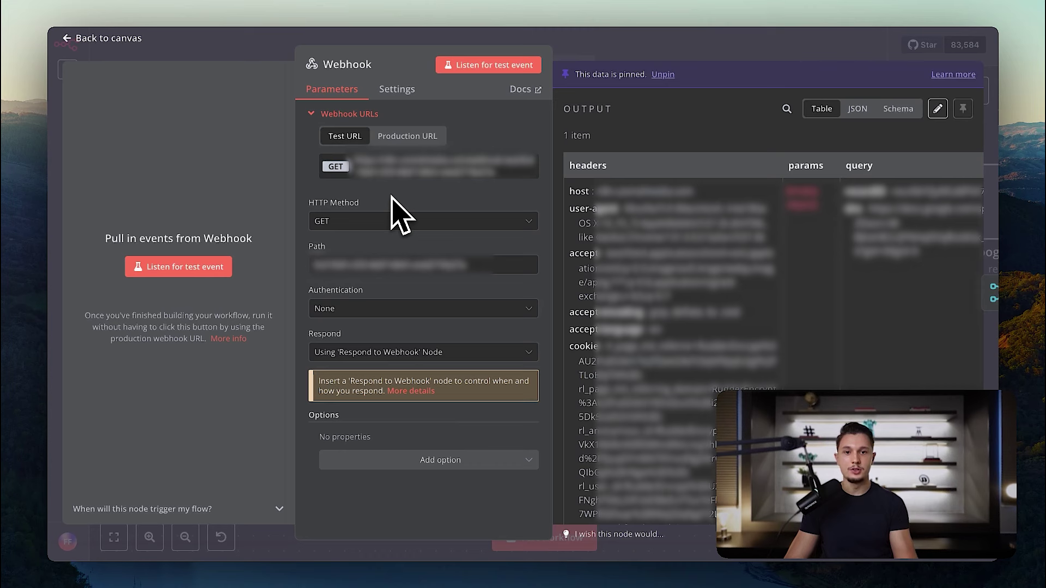
{"action": "left_click", "coordinate": [633, 55]}
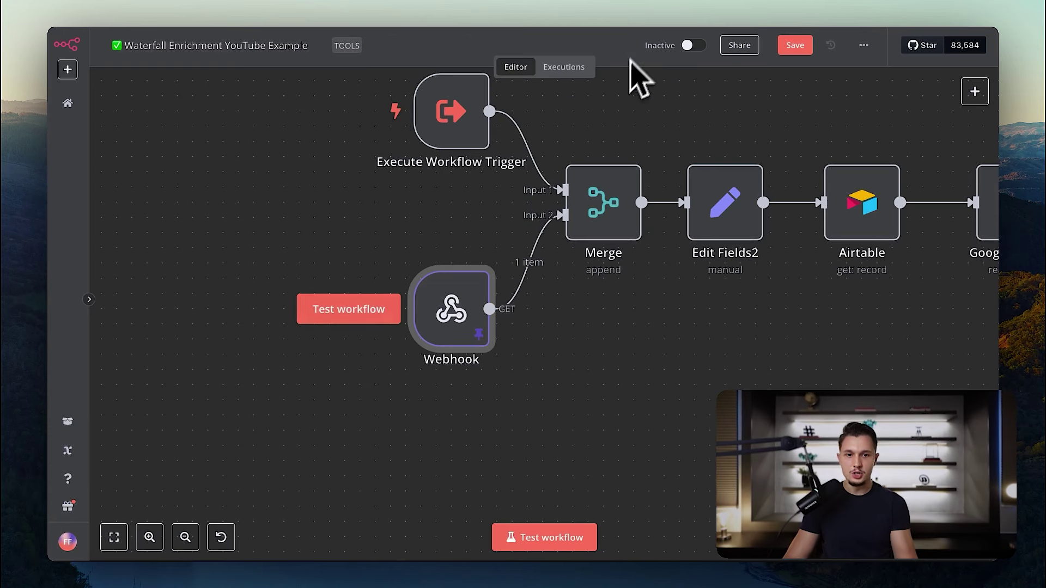
{"action": "scroll", "coordinate": [497, 305], "scroll_direction": "down", "scroll_amount": 4}
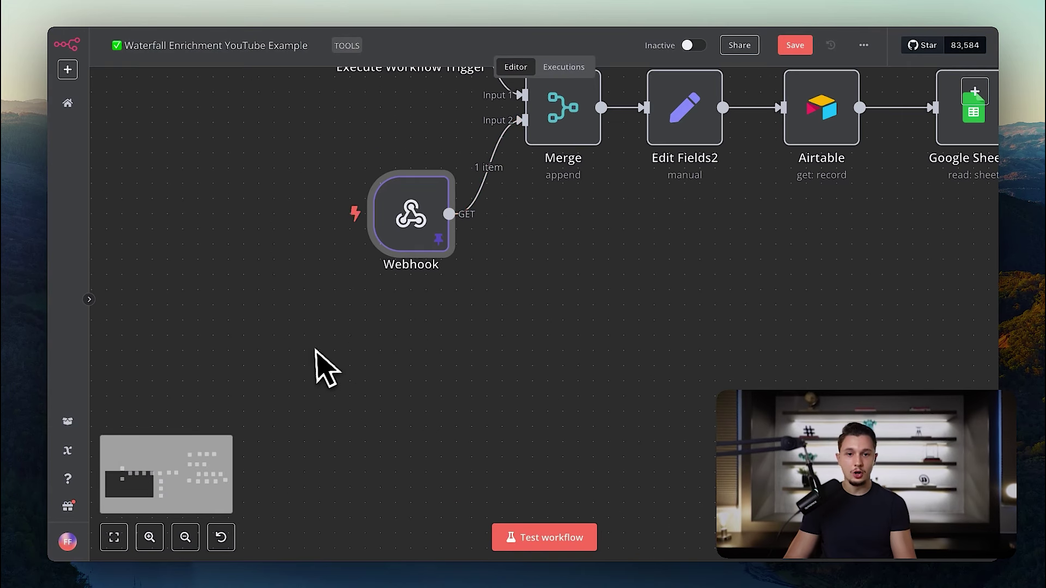
{"action": "scroll", "coordinate": [324, 369], "scroll_direction": "down", "scroll_amount": 1}
{"action": "scroll", "coordinate": [312, 353], "scroll_direction": "down", "scroll_amount": 1}
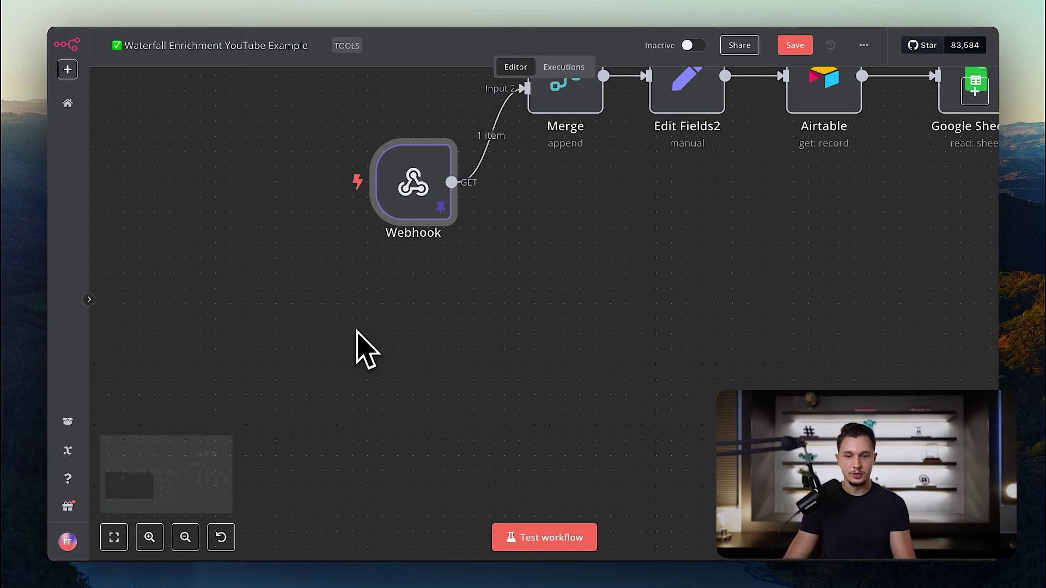
Examine the Merge node's mode and number of inputs.
{"action": "scroll", "coordinate": [546, 356], "scroll_direction": "up", "scroll_amount": 6}
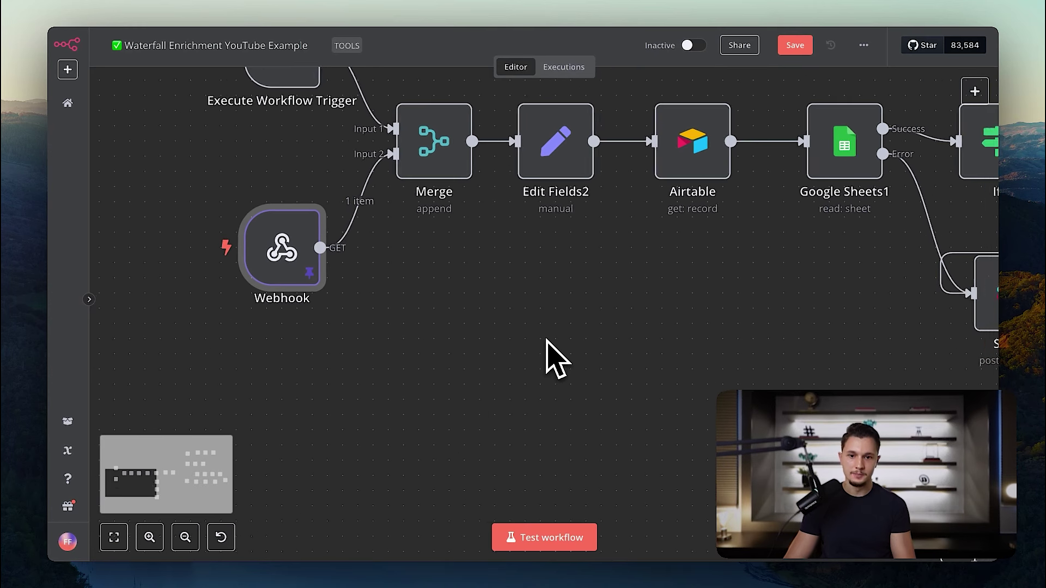
{"action": "double_click", "coordinate": [467, 280]}
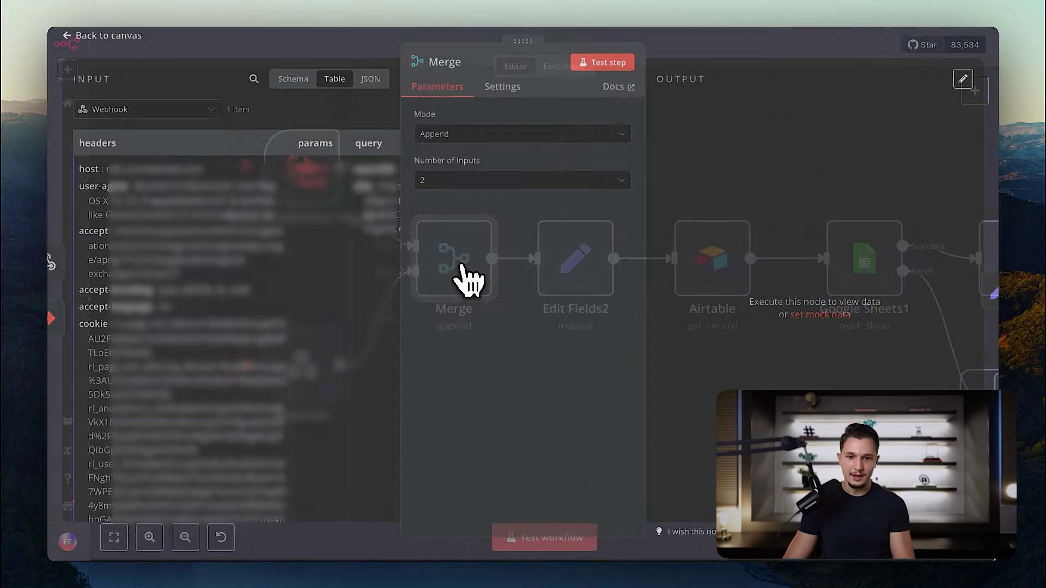
{"action": "left_click", "coordinate": [460, 42]}
{"action": "scroll", "coordinate": [316, 191], "scroll_direction": "down", "scroll_amount": 5}
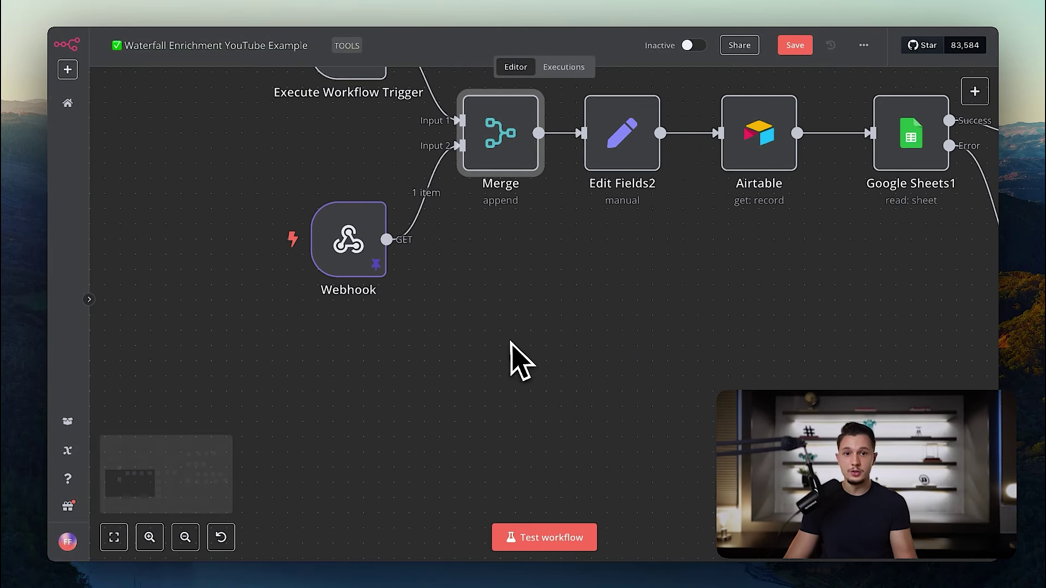
Restore the deleted Schedule Trigger and Google Sheets pair, connect its output to Merge's Input 2, and shift both nodes left.
{"action": "key", "text": "ctrl+v"}
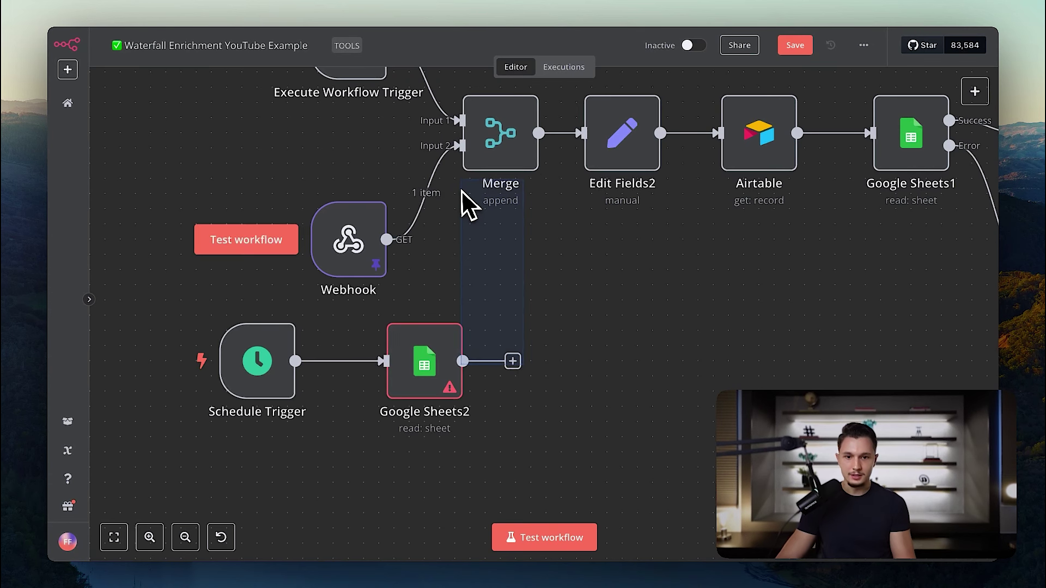
{"action": "left_click_drag", "start_coordinate": [512, 362], "coordinate": [500, 163]}
{"action": "left_click_drag", "start_coordinate": [536, 415], "coordinate": [137, 314]}
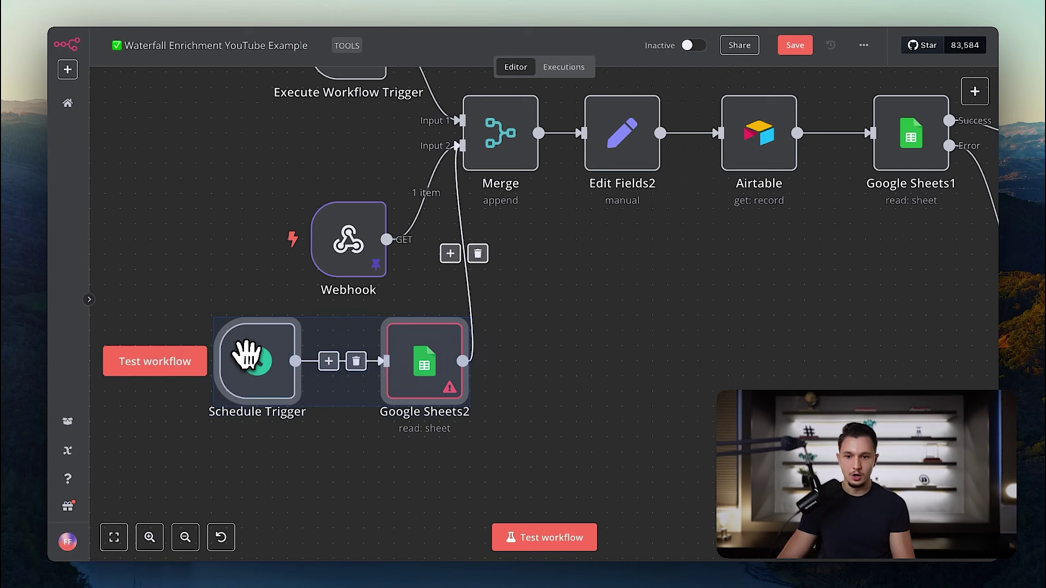
{"action": "left_click_drag", "start_coordinate": [246, 354], "coordinate": [165, 353]}
{"action": "scroll", "coordinate": [206, 366], "scroll_direction": "up", "scroll_amount": 3}
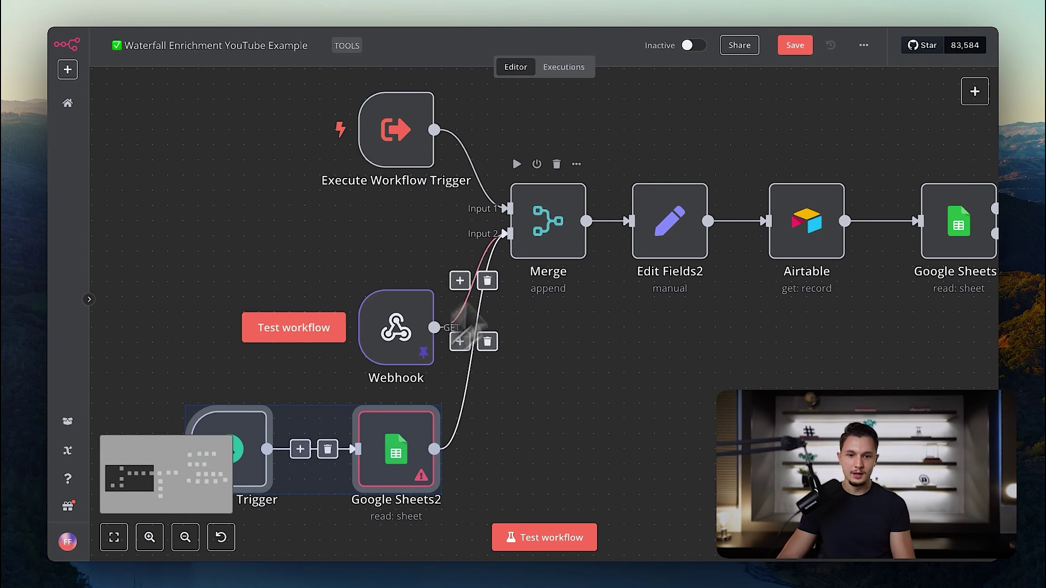
Set the Merge node's number of inputs to 3, keeping the Append mode.
{"action": "double_click", "coordinate": [563, 240]}
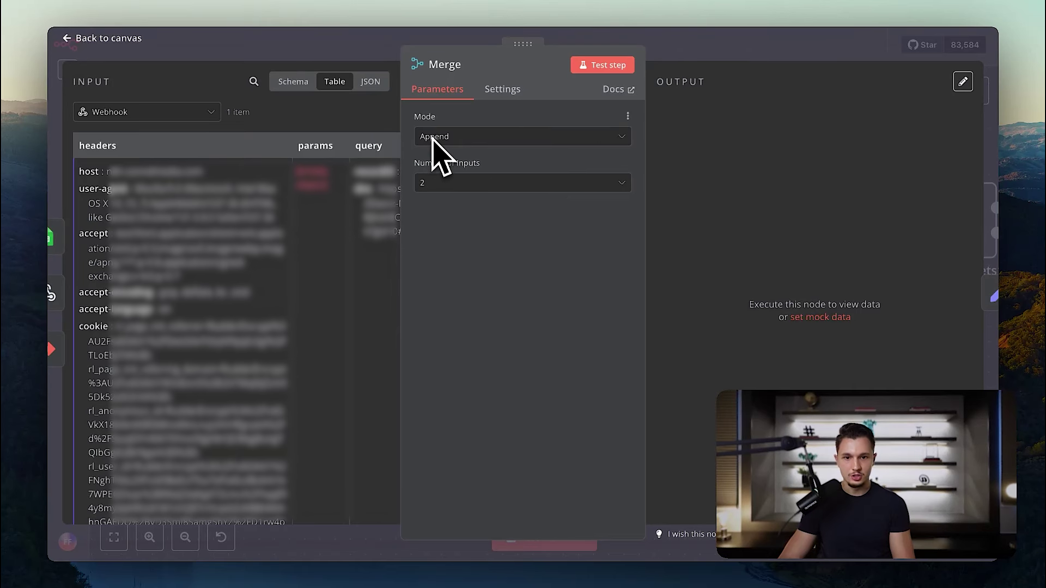
{"action": "left_click", "coordinate": [430, 184]}
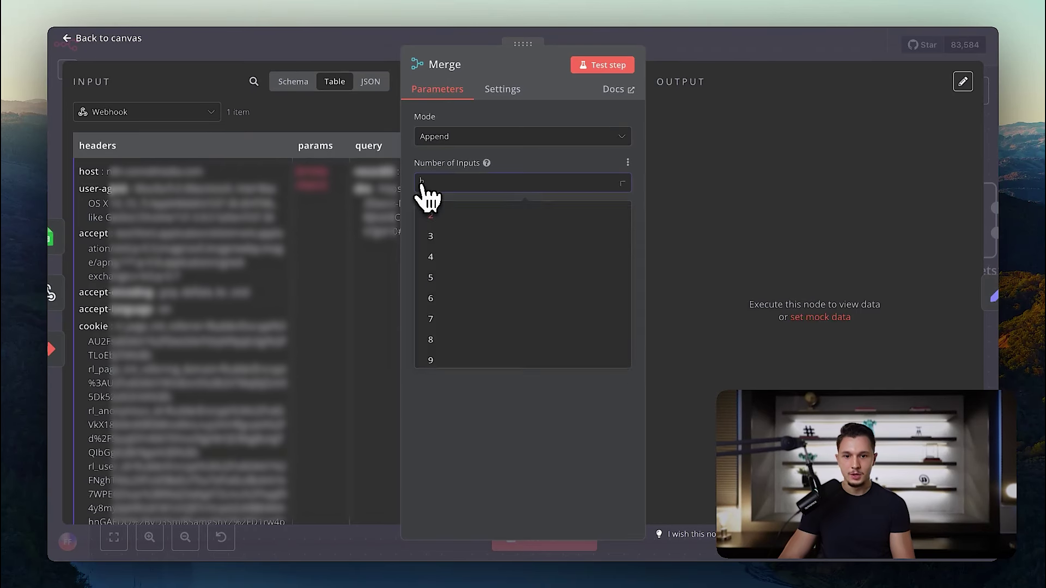
{"action": "left_click", "coordinate": [444, 247]}
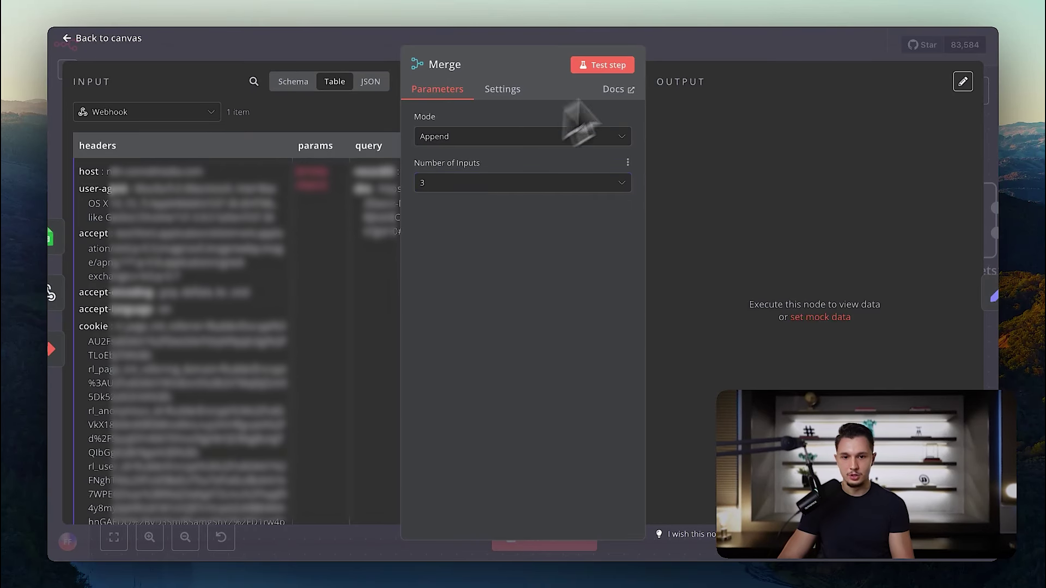
{"action": "left_click", "coordinate": [687, 55]}
Open the Edit Fields2 node that follows Merge.
{"action": "scroll", "coordinate": [478, 292], "scroll_direction": "right", "scroll_amount": 5}
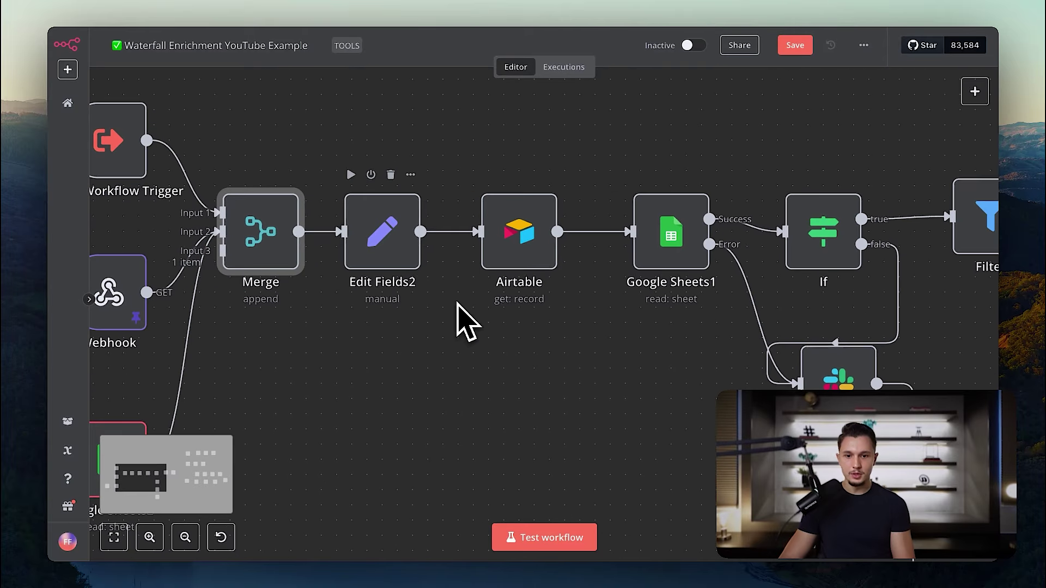
{"action": "double_click", "coordinate": [412, 239]}
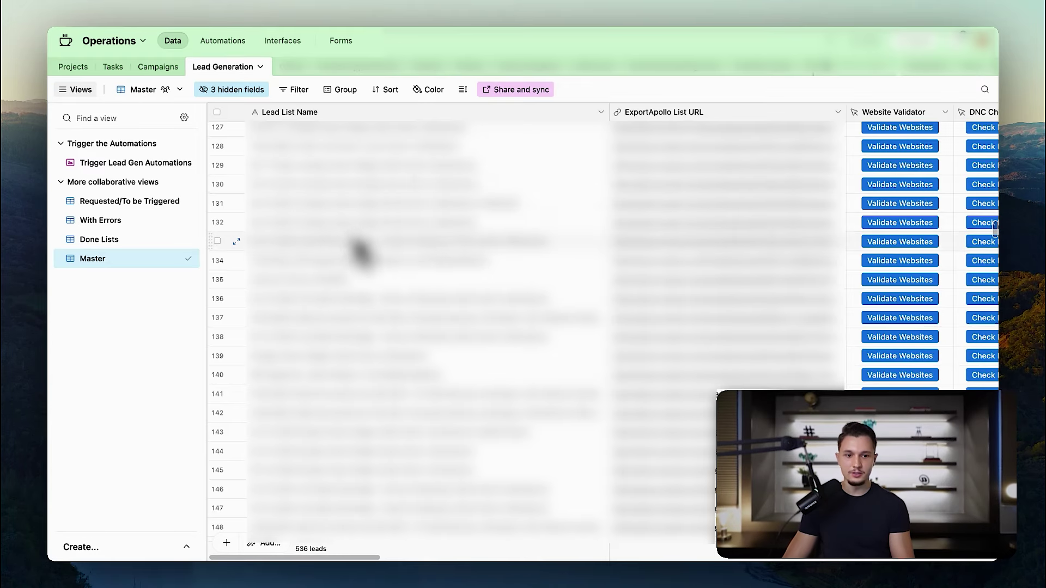
In Airtable's Operations base, look through the Master view of the Lead Generation table from end to start.
{"action": "scroll", "coordinate": [381, 251], "scroll_direction": "down", "scroll_amount": 20}
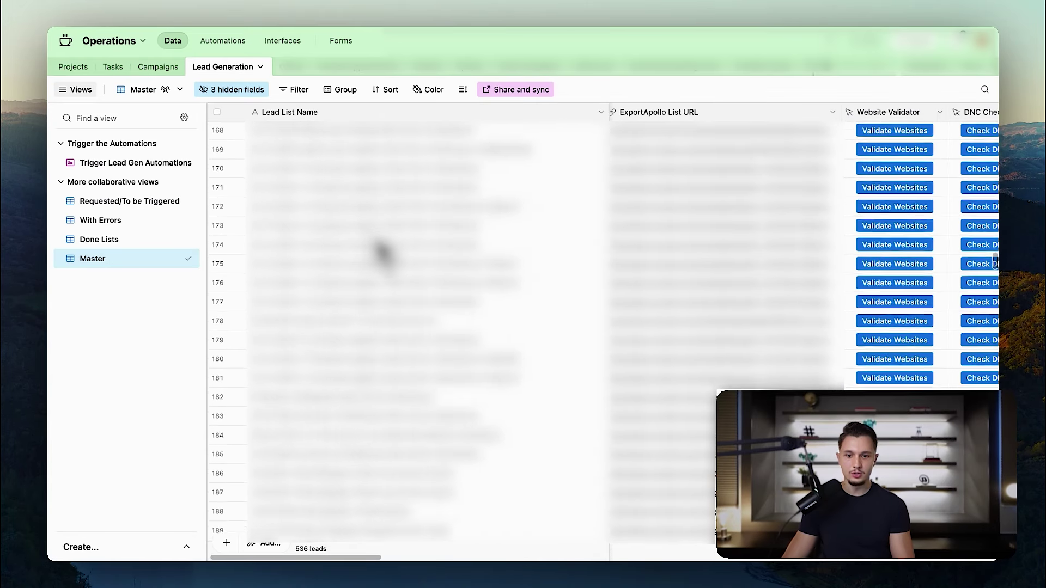
{"action": "scroll", "coordinate": [408, 326], "scroll_direction": "down", "scroll_amount": 20}
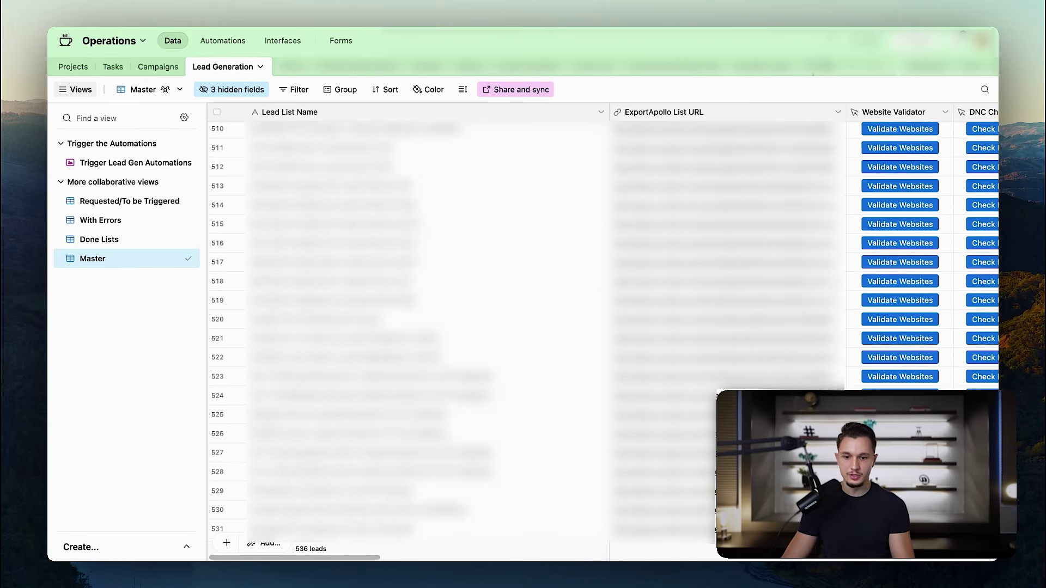
{"action": "scroll", "coordinate": [408, 327], "scroll_direction": "up", "scroll_amount": 20}
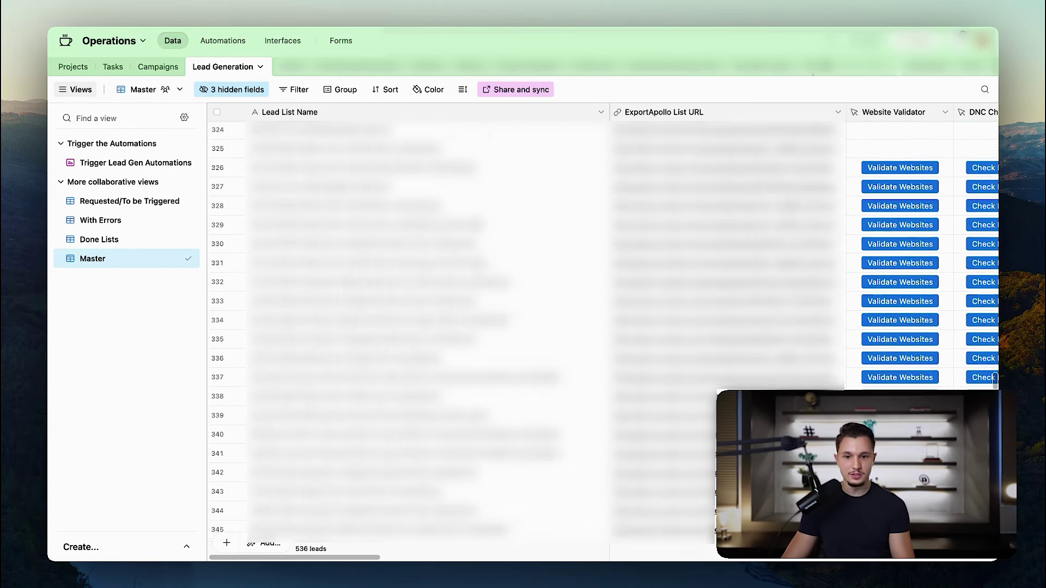
{"action": "scroll", "coordinate": [409, 327], "scroll_direction": "up", "scroll_amount": 12}
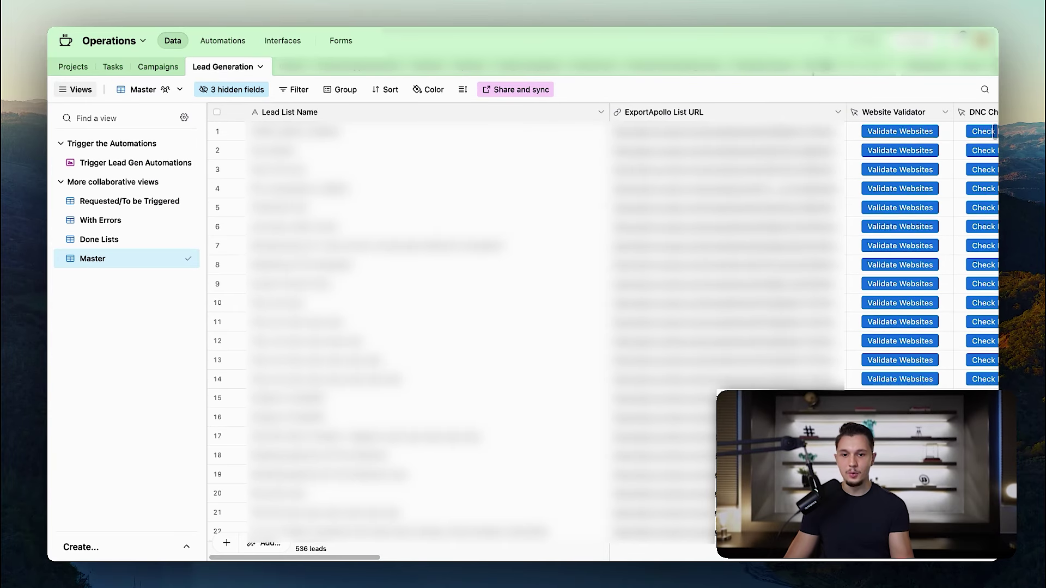
Look across the Lead Generation columns in Airtable, switch back to n8n and check the recordID expression in Edit Fields2.
{"action": "scroll", "coordinate": [473, 244], "scroll_direction": "right", "scroll_amount": 5}
{"action": "scroll", "coordinate": [473, 244], "scroll_direction": "left", "scroll_amount": 5}
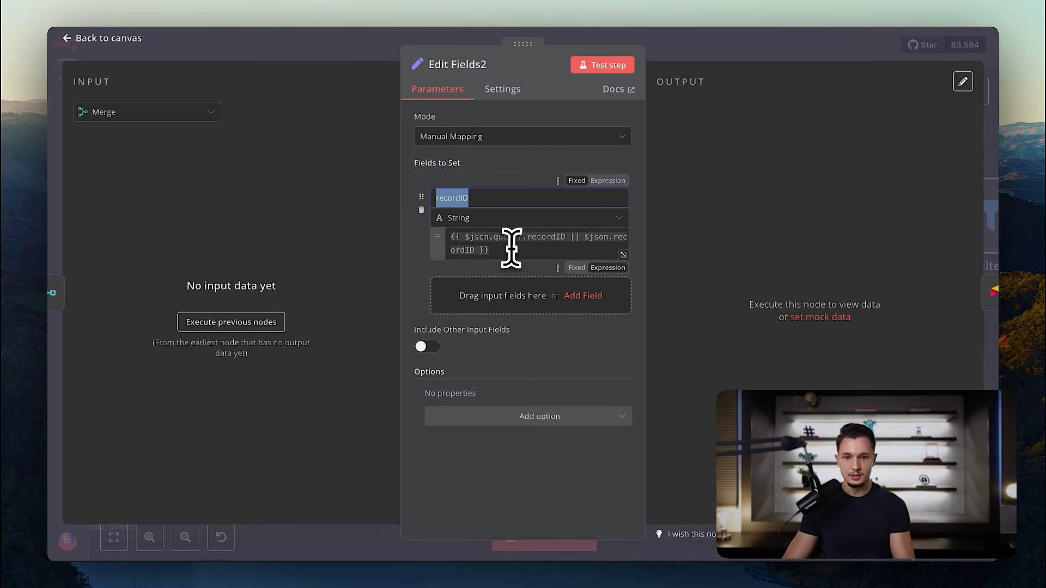
{"action": "left_click", "coordinate": [482, 242]}
{"action": "key", "text": "Escape"}
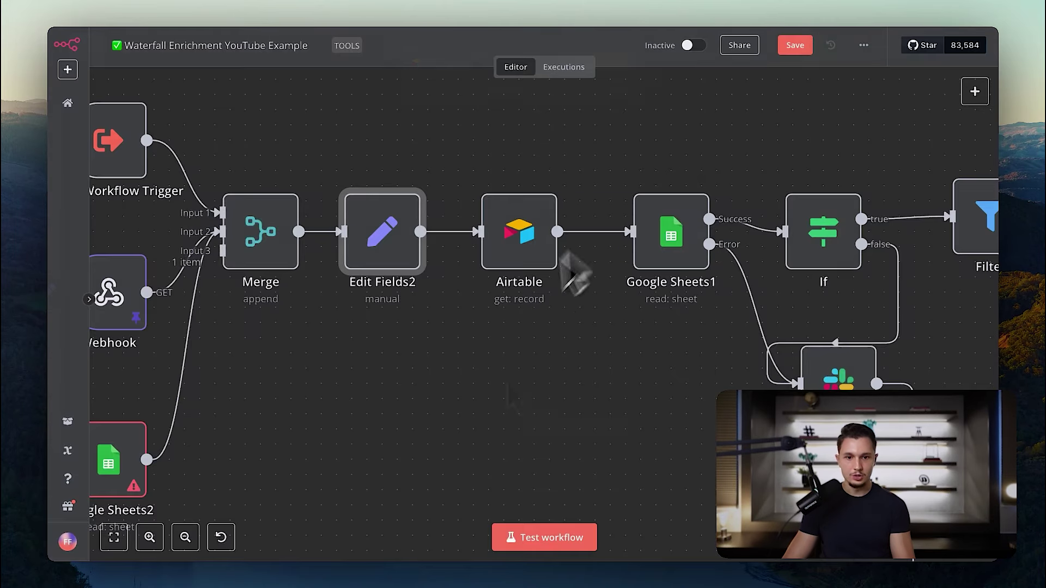
Review the Airtable node's Get record settings, including its base and table URLs and the Record ID expression.
{"action": "double_click", "coordinate": [556, 256]}
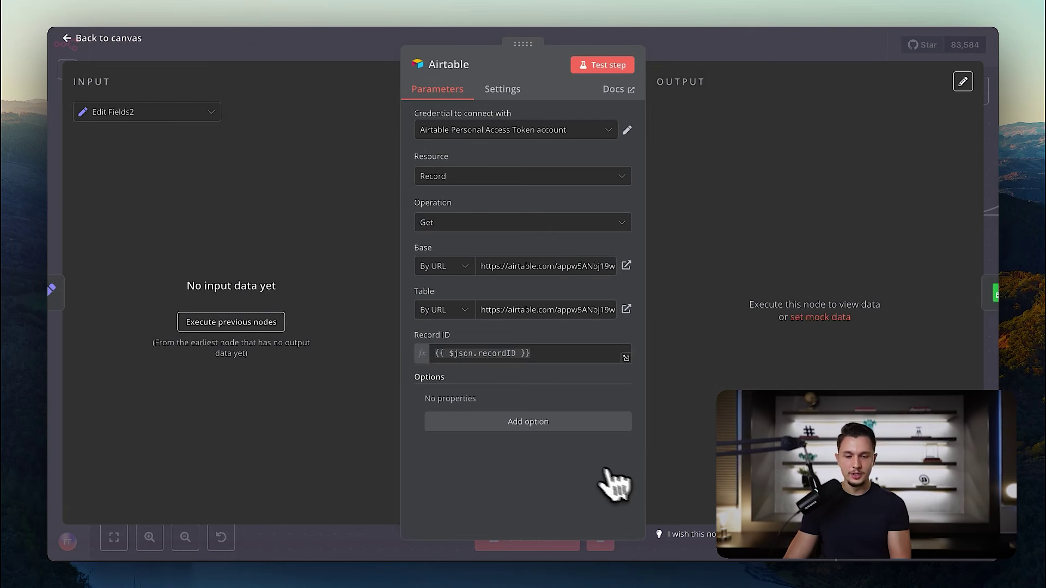
{"action": "key", "text": "Escape"}
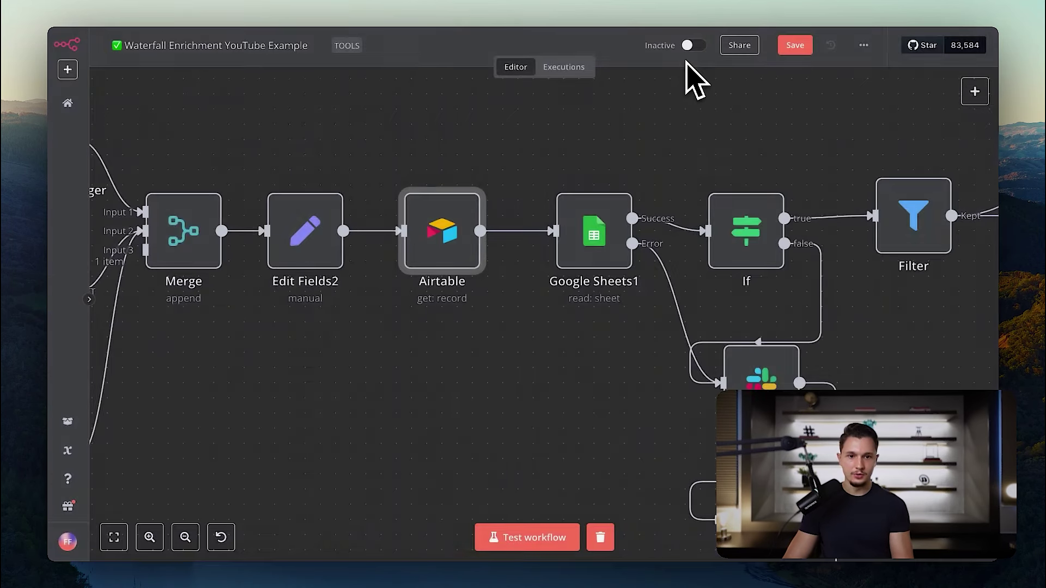
{"action": "scroll", "coordinate": [506, 199], "scroll_direction": "right", "scroll_amount": 5}
{"action": "scroll", "coordinate": [448, 233], "scroll_direction": "left", "scroll_amount": 10}
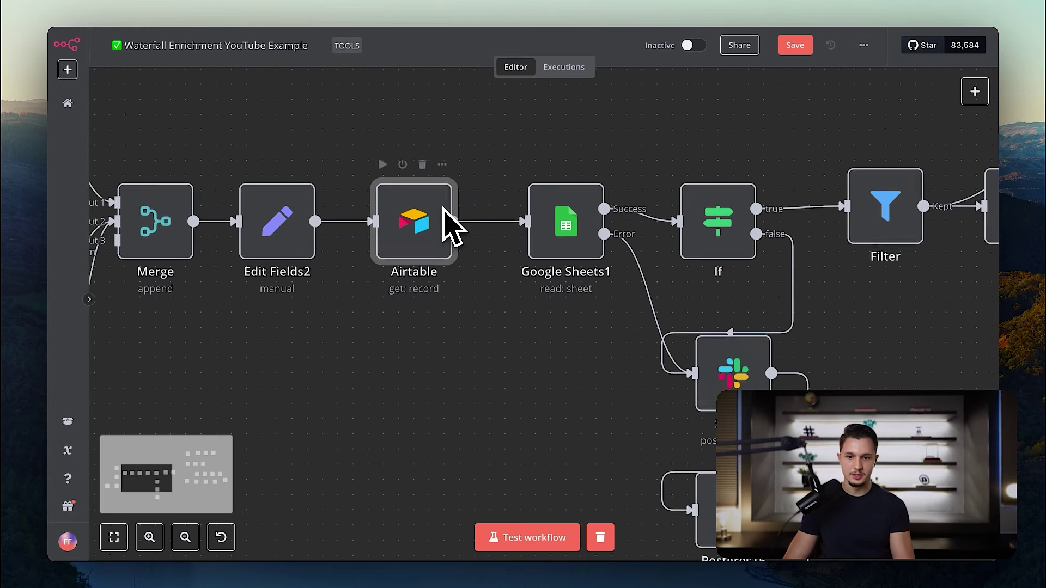
Delete the Execute Workflow Trigger, Webhook, Merge, Edit Fields2 and Airtable nodes from the workflow.
{"action": "scroll", "coordinate": [451, 227], "scroll_direction": "down", "scroll_amount": 3}
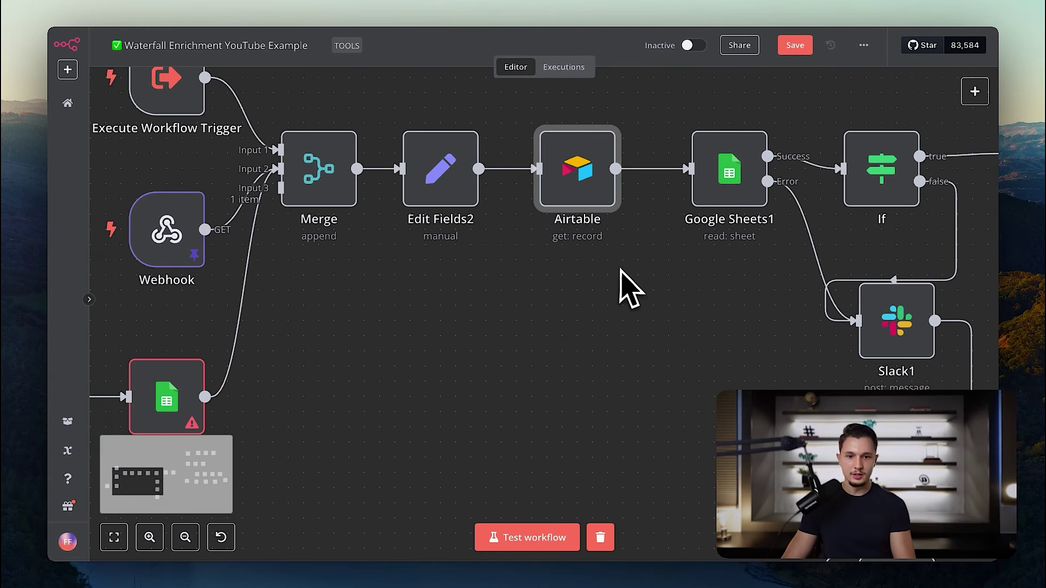
{"action": "scroll", "coordinate": [620, 270], "scroll_direction": "down", "scroll_amount": 2}
{"action": "left_click_drag", "start_coordinate": [621, 269], "coordinate": [194, 91]}
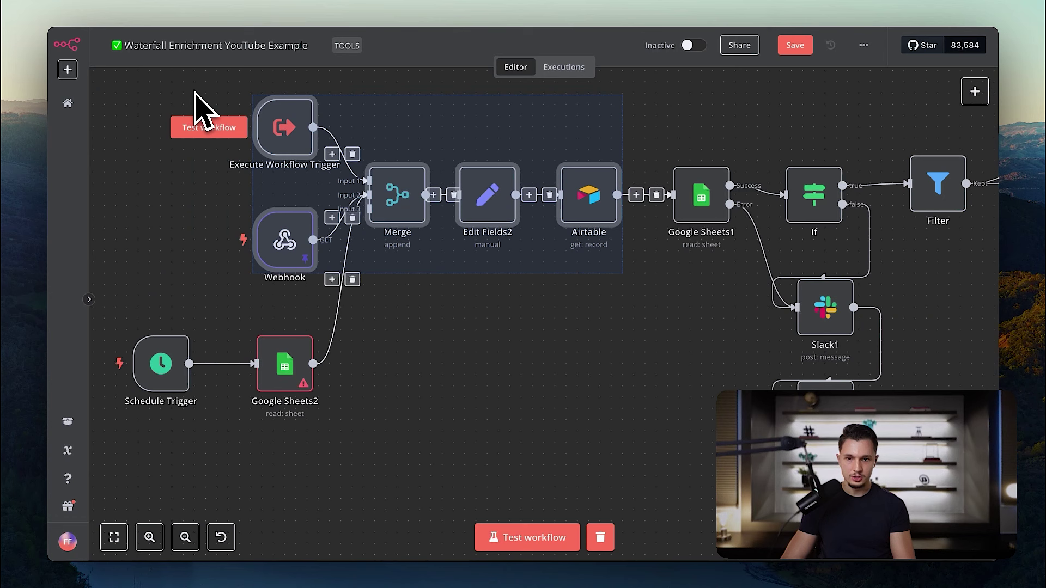
{"action": "key", "text": "Delete"}
Try to connect the output of Google Sheets2 to Google Sheets1.
{"action": "left_click_drag", "start_coordinate": [351, 364], "coordinate": [596, 273]}
{"action": "scroll", "coordinate": [537, 250], "scroll_direction": "right", "scroll_amount": 5}
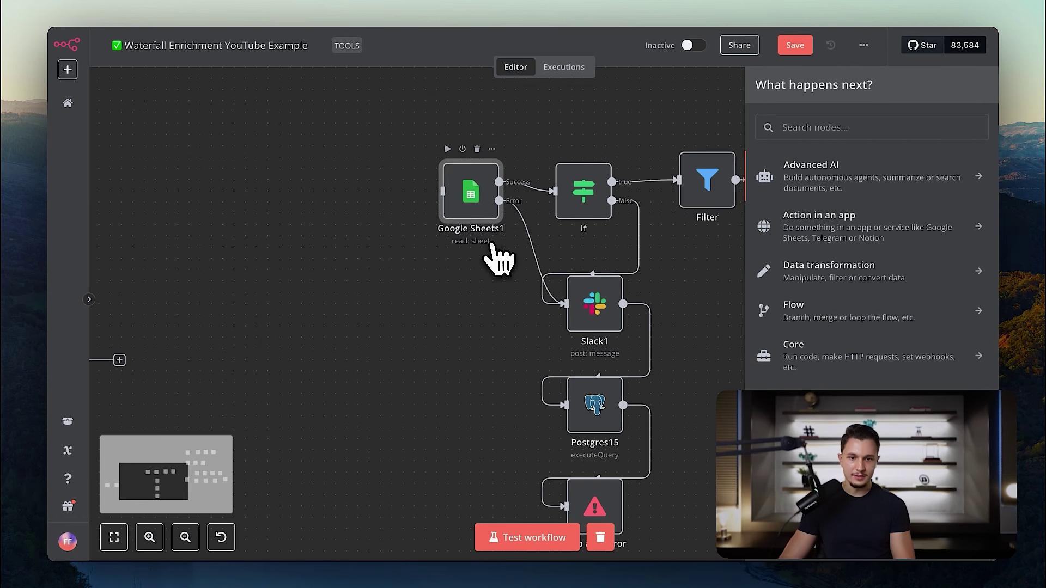
{"action": "scroll", "coordinate": [299, 281], "scroll_direction": "left", "scroll_amount": 3}
{"action": "scroll", "coordinate": [300, 280], "scroll_direction": "down", "scroll_amount": 1}
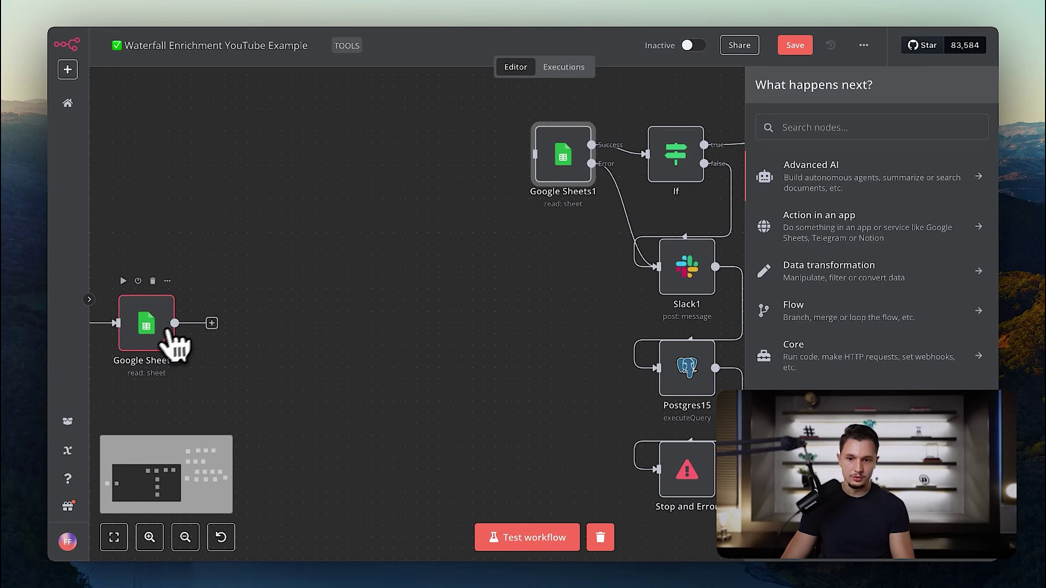
Review the Document and Sheet URL expressions in Google Sheets1 and move that node farther left of the If node.
{"action": "scroll", "coordinate": [561, 186], "scroll_direction": "right", "scroll_amount": 5}
{"action": "scroll", "coordinate": [561, 185], "scroll_direction": "up", "scroll_amount": 1}
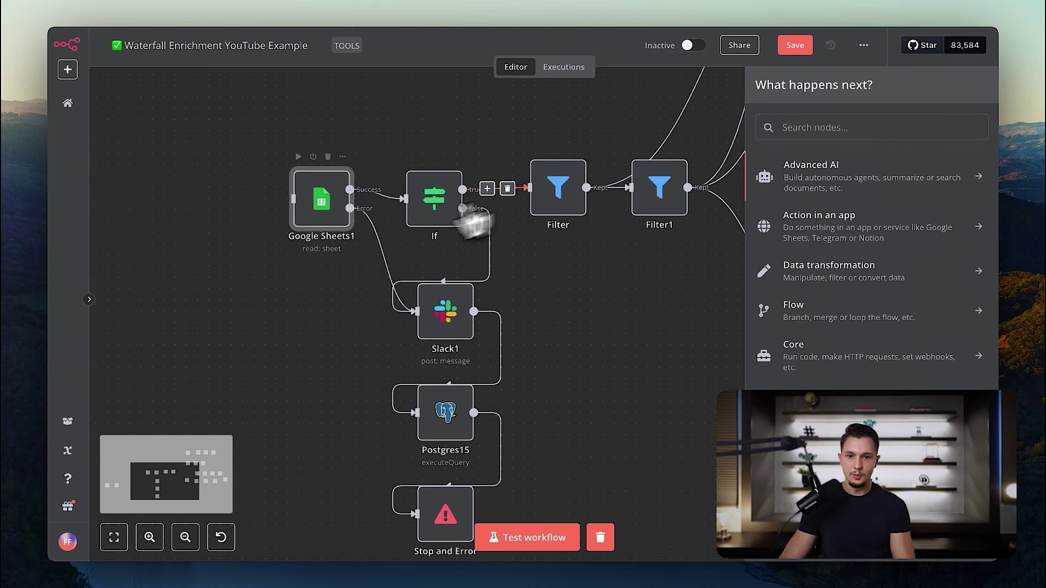
{"action": "double_click", "coordinate": [345, 217]}
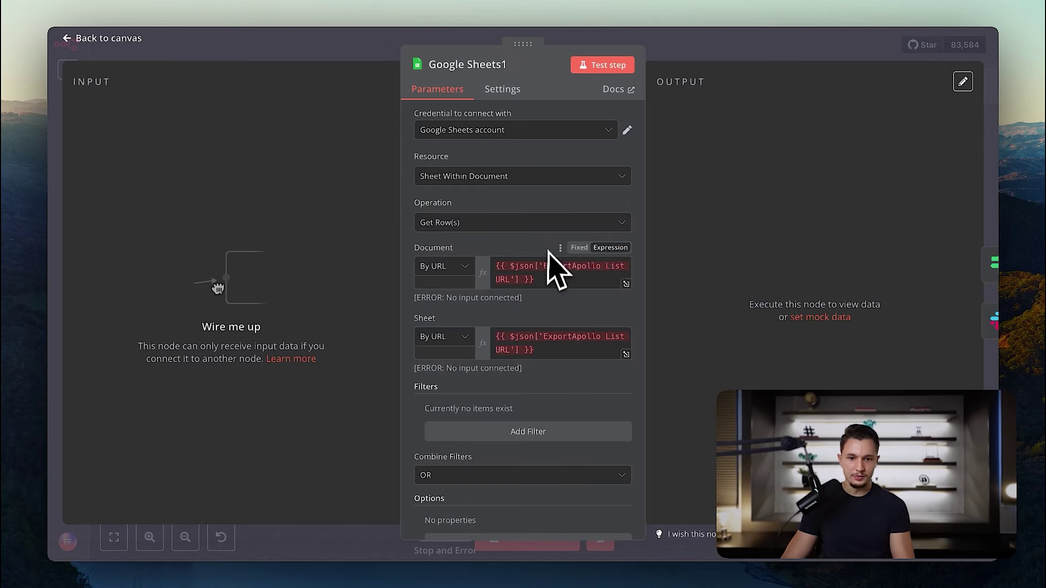
{"action": "scroll", "coordinate": [536, 295], "scroll_direction": "down", "scroll_amount": 1}
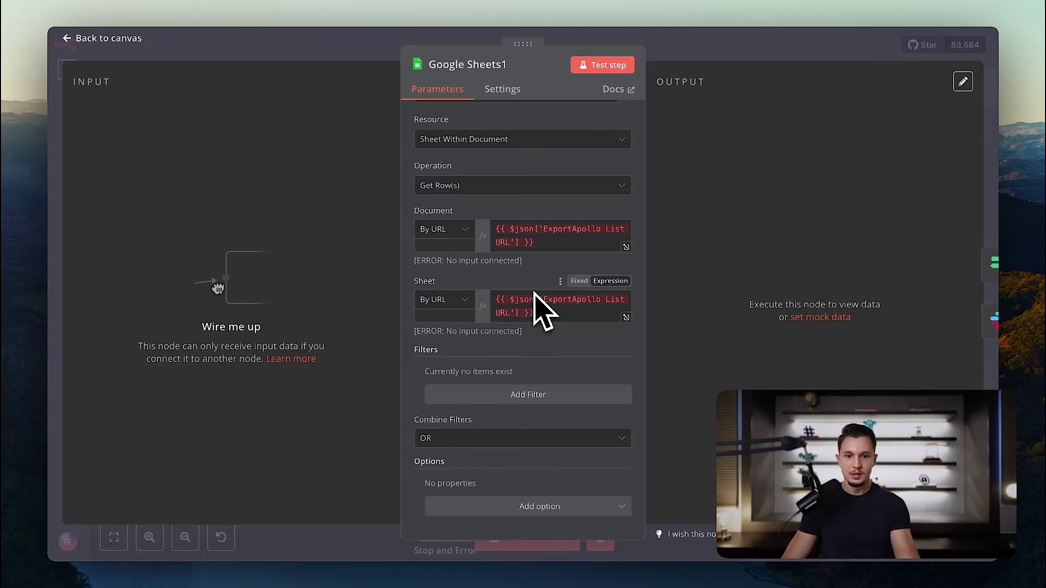
{"action": "key", "text": "Escape"}
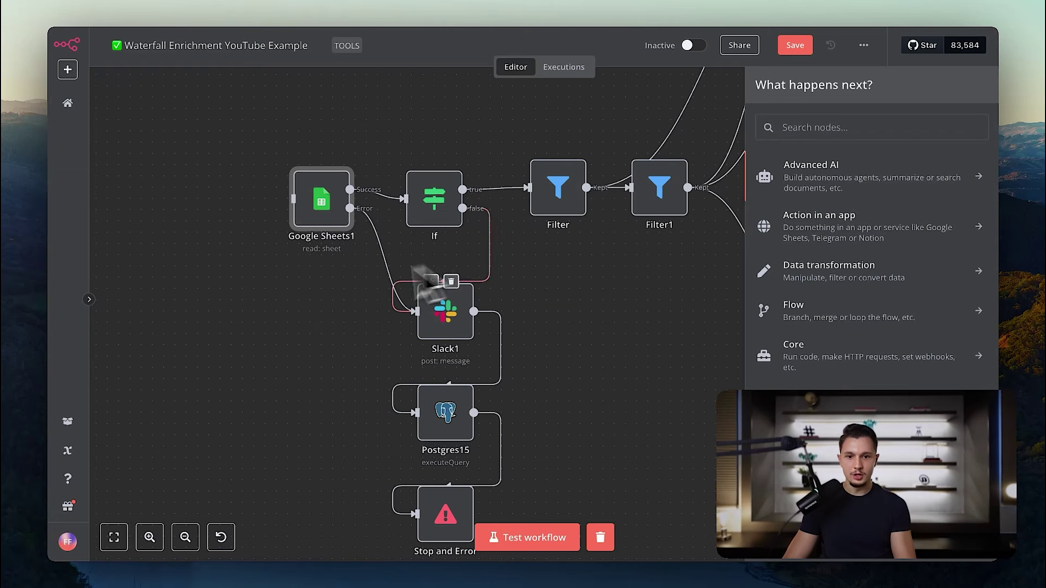
{"action": "left_click_drag", "start_coordinate": [330, 221], "coordinate": [185, 207]}
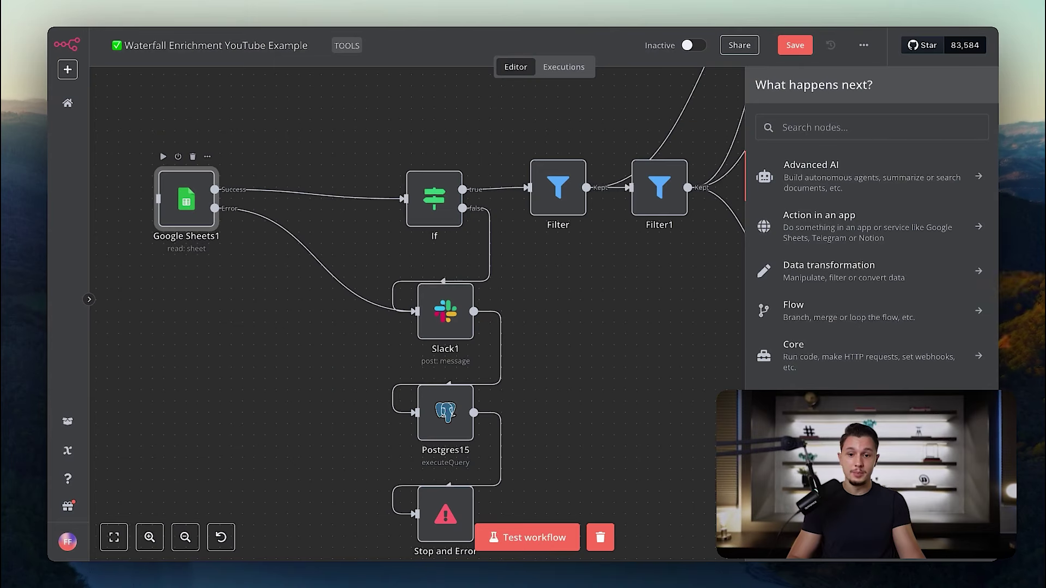
Open the If node, and switch to the Excalidraw flowchart to examine the Input box at its start.
{"action": "double_click", "coordinate": [436, 213]}
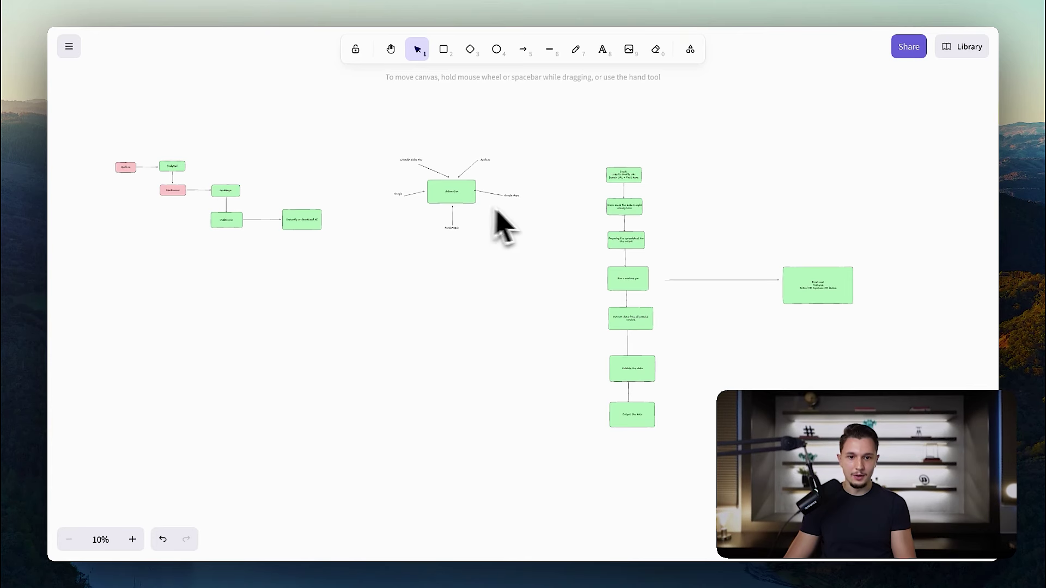
{"action": "scroll", "coordinate": [617, 206], "scroll_direction": "up", "scroll_amount": 10}
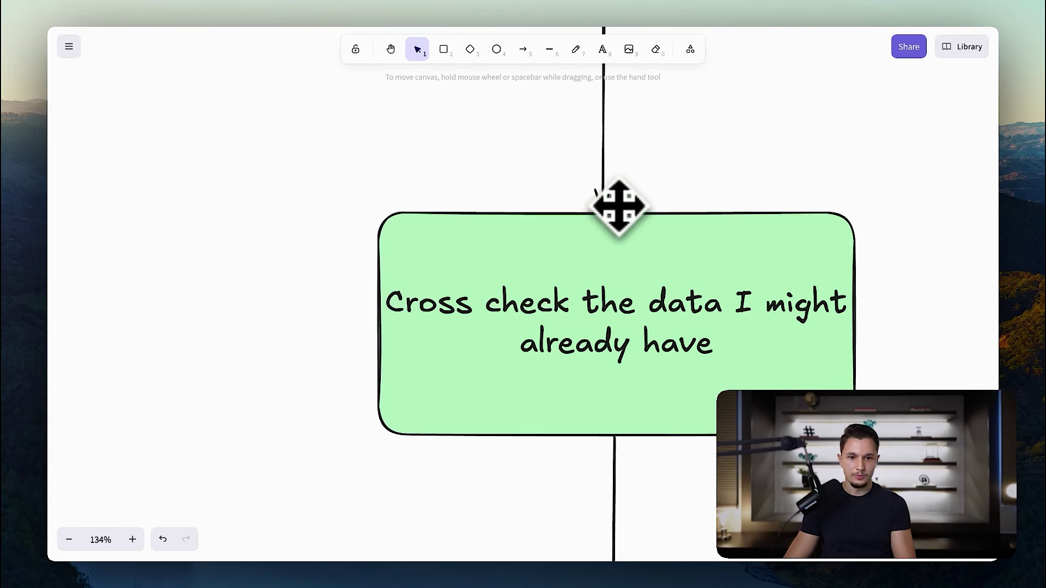
{"action": "scroll", "coordinate": [618, 206], "scroll_direction": "up", "scroll_amount": 10}
{"action": "left_click", "coordinate": [490, 275]}
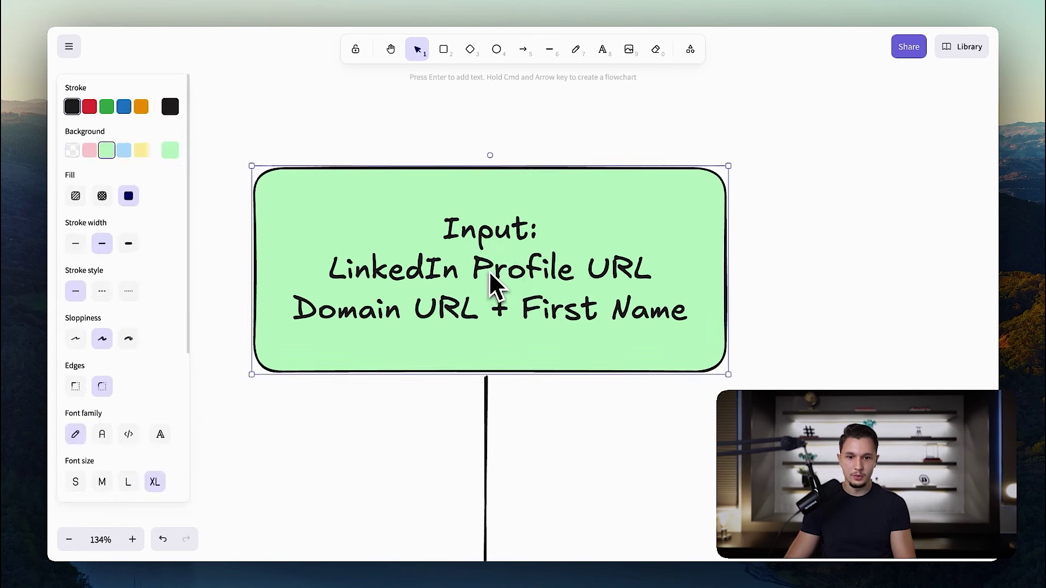
{"action": "triple_click", "coordinate": [490, 275]}
{"action": "double_click", "coordinate": [510, 279]}
{"action": "triple_click", "coordinate": [510, 279]}
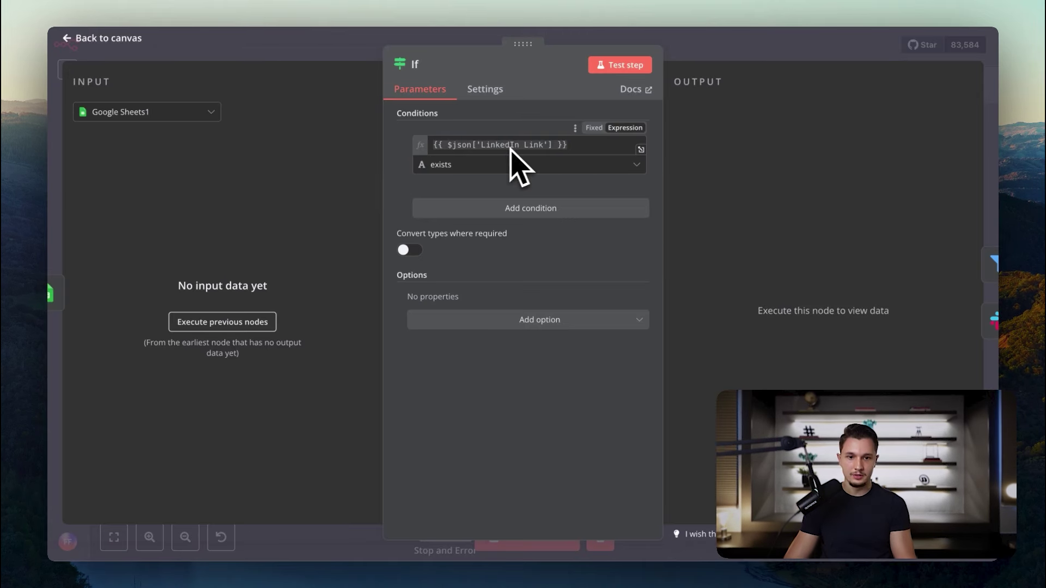
Examine the If node's LinkedIn Link condition and the available String operators, and return to the canvas.
{"action": "left_click", "coordinate": [510, 146]}
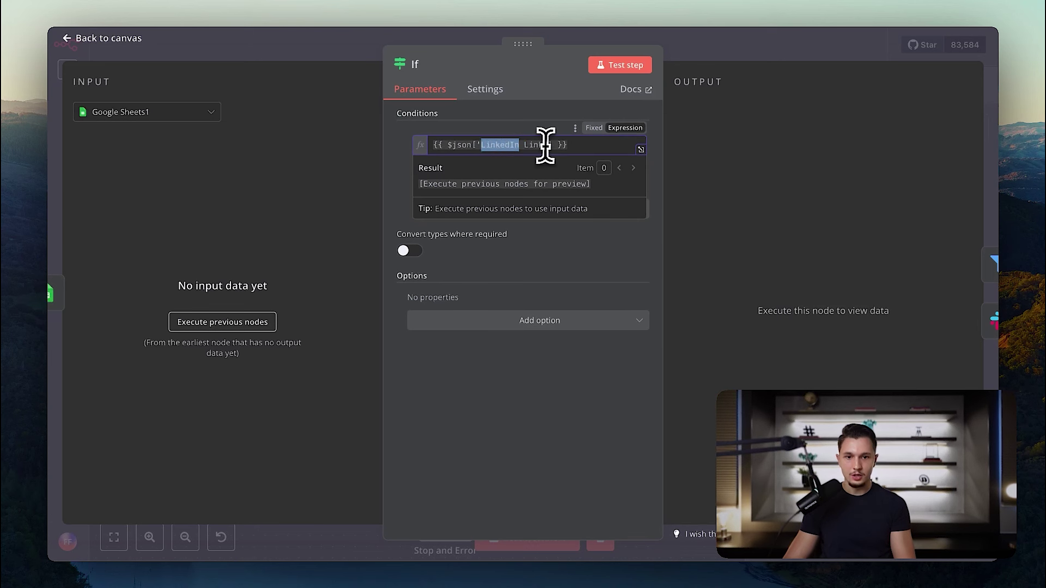
{"action": "left_click", "coordinate": [587, 270]}
{"action": "left_click", "coordinate": [428, 169]}
{"action": "mouse_move", "coordinate": [445, 197]}
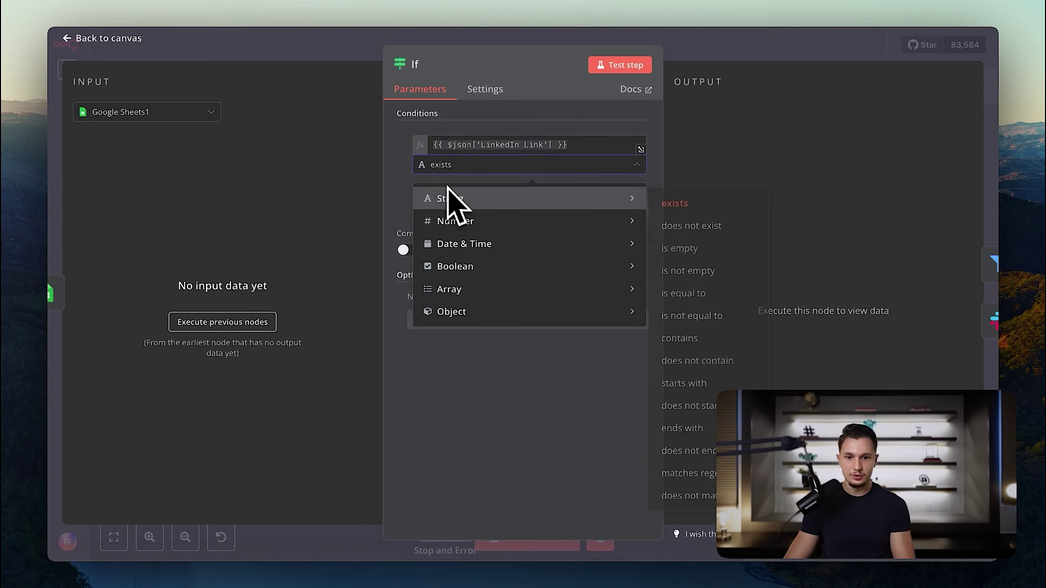
{"action": "mouse_move", "coordinate": [642, 202]}
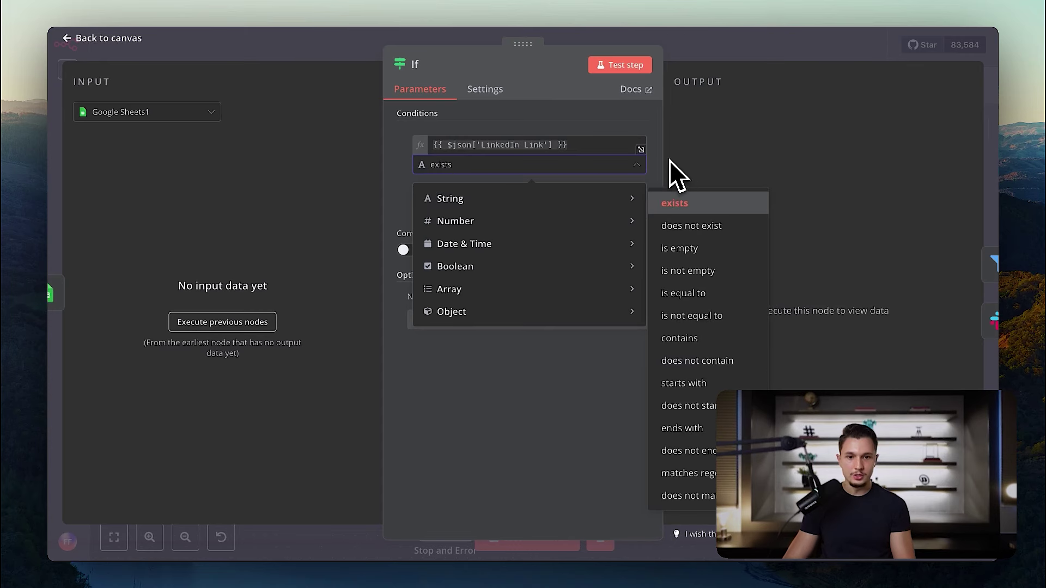
{"action": "key", "text": "Escape"}
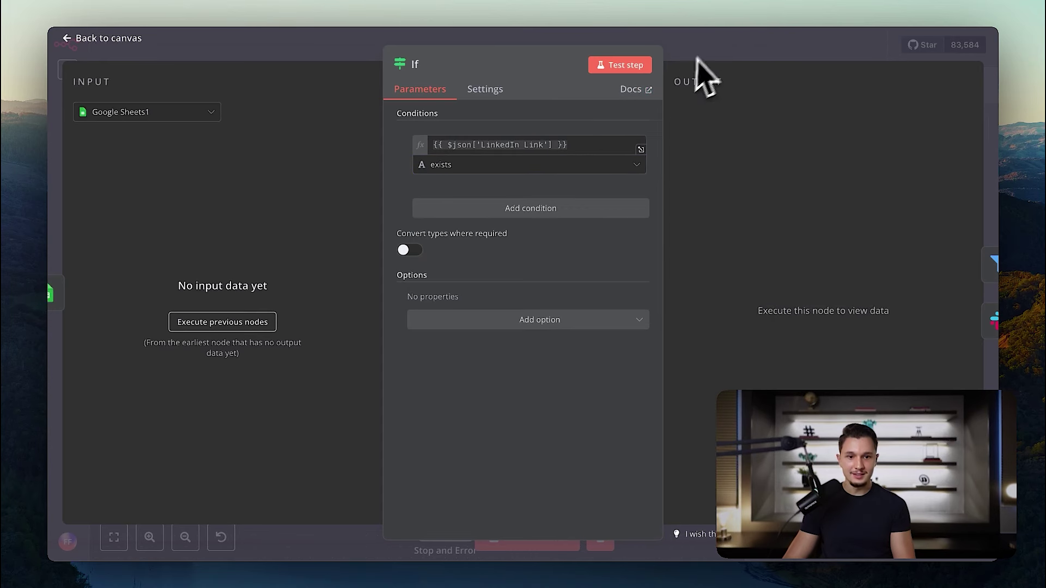
{"action": "key", "text": "Escape"}
Review the On Error options in Google Sheets1's settings, keeping Continue (using error output).
{"action": "scroll", "coordinate": [572, 182], "scroll_direction": "right", "scroll_amount": 2}
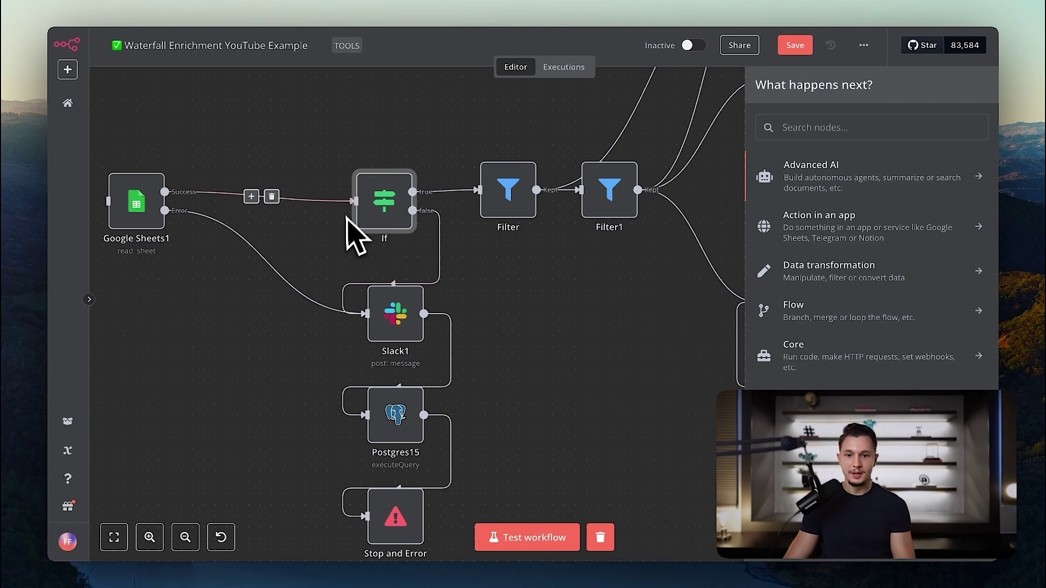
{"action": "scroll", "coordinate": [385, 235], "scroll_direction": "down", "scroll_amount": 1}
{"action": "scroll", "coordinate": [385, 235], "scroll_direction": "left", "scroll_amount": 1}
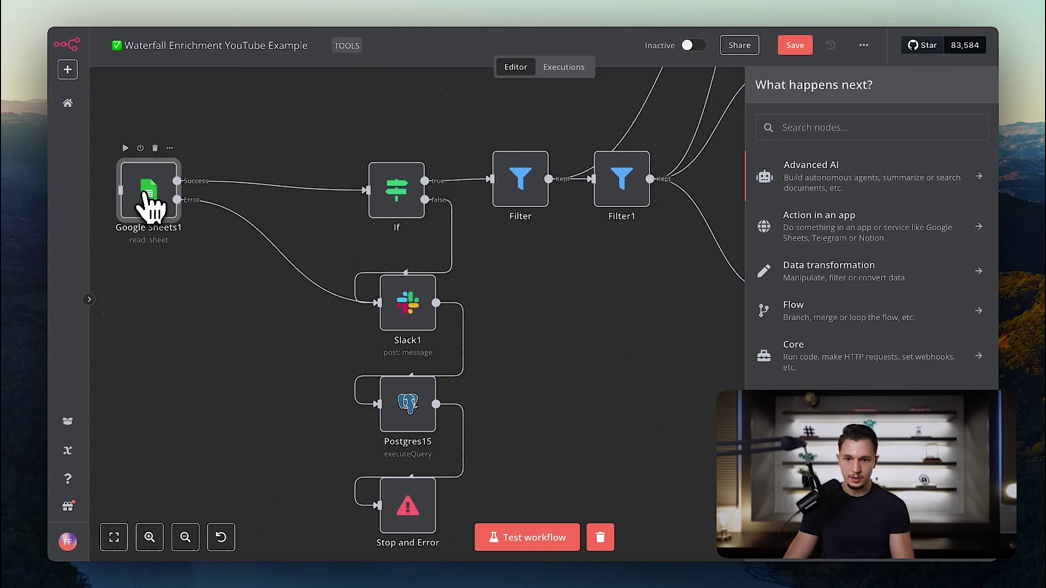
{"action": "double_click", "coordinate": [147, 196]}
{"action": "left_click", "coordinate": [498, 91]}
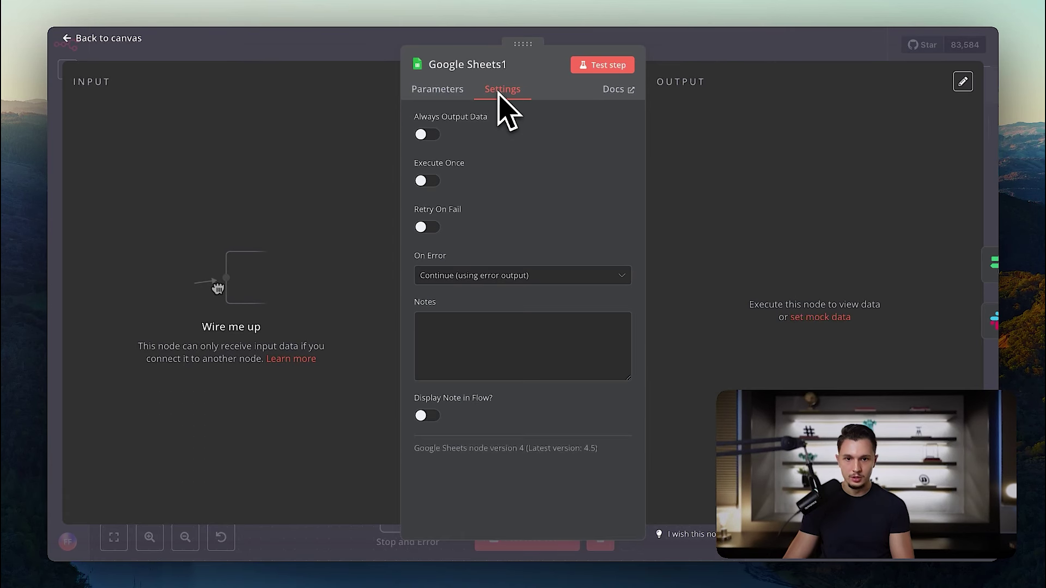
{"action": "left_click", "coordinate": [442, 275]}
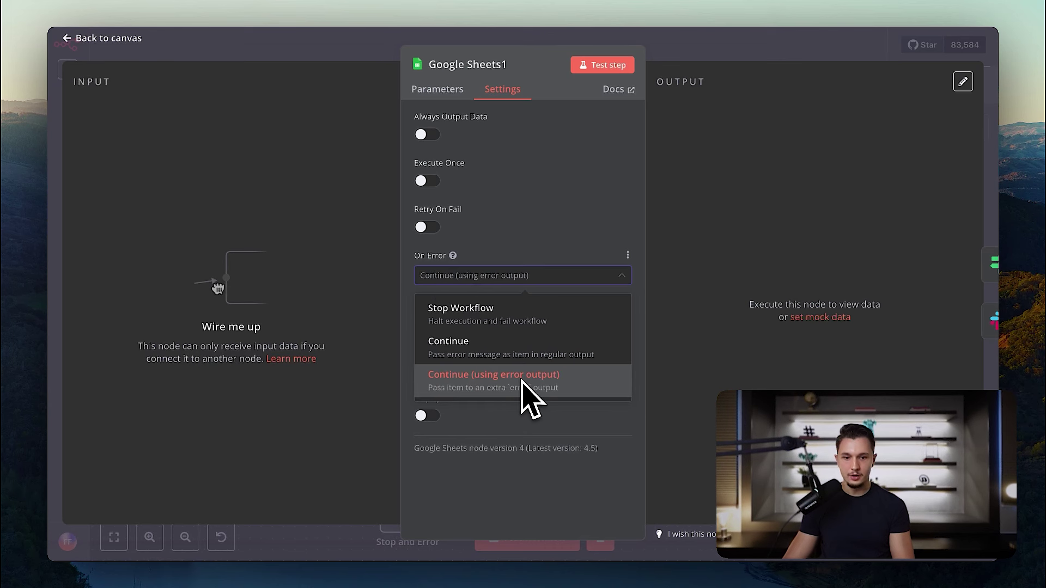
{"action": "left_click", "coordinate": [648, 319]}
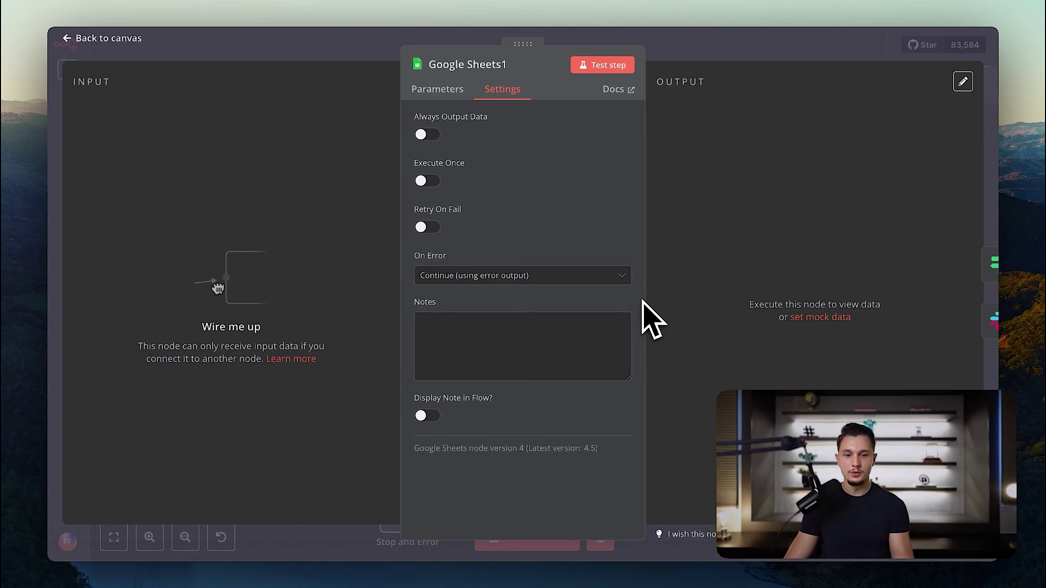
{"action": "left_click", "coordinate": [704, 49]}
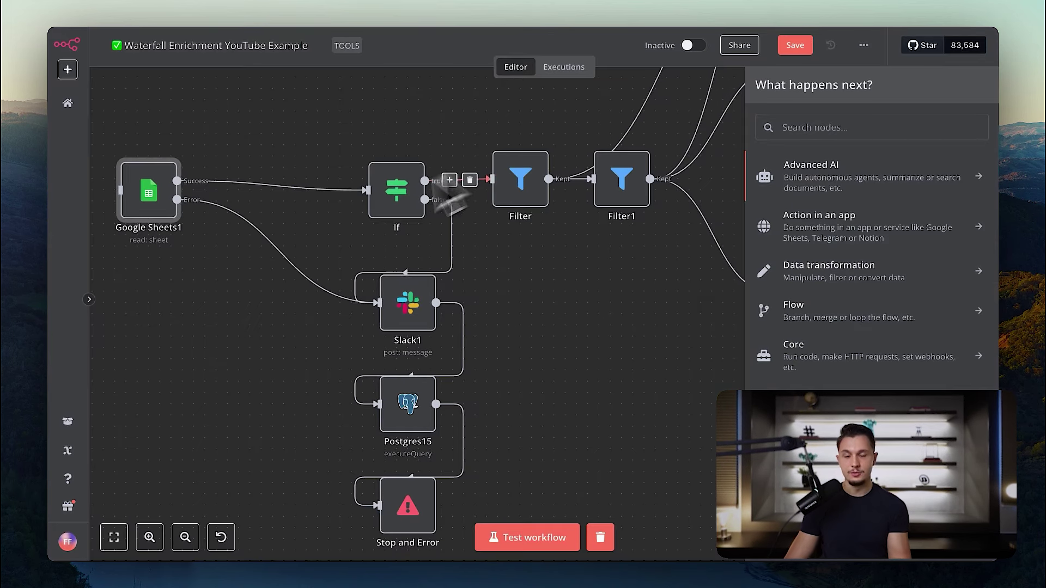
Review the message text that Slack1 posts to the tools-errors channel and return to the canvas.
{"action": "scroll", "coordinate": [326, 240], "scroll_direction": "down", "scroll_amount": 2}
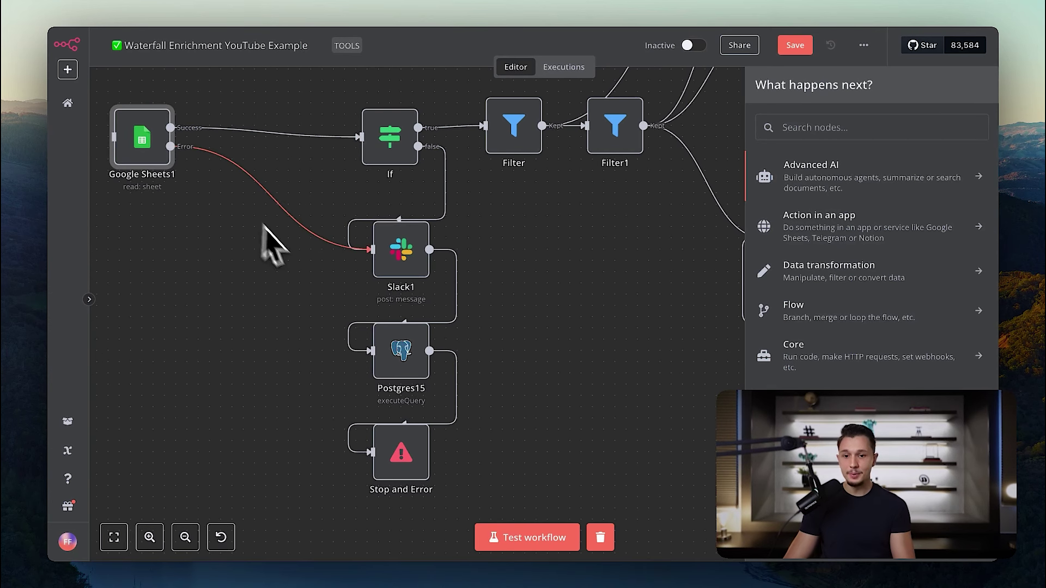
{"action": "left_click", "coordinate": [411, 141]}
{"action": "left_click", "coordinate": [406, 269]}
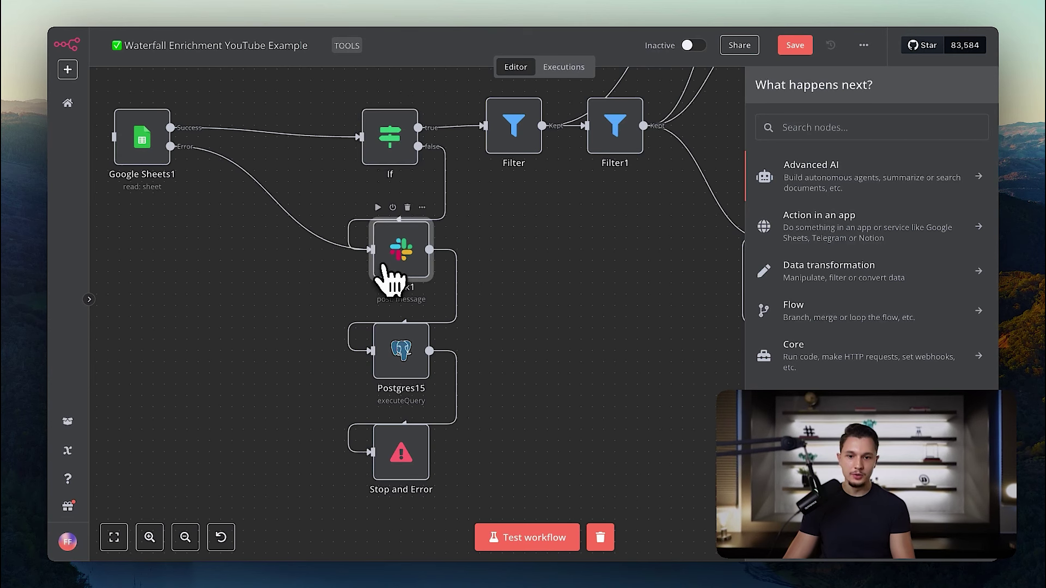
{"action": "double_click", "coordinate": [387, 275]}
{"action": "scroll", "coordinate": [556, 392], "scroll_direction": "down", "scroll_amount": 3}
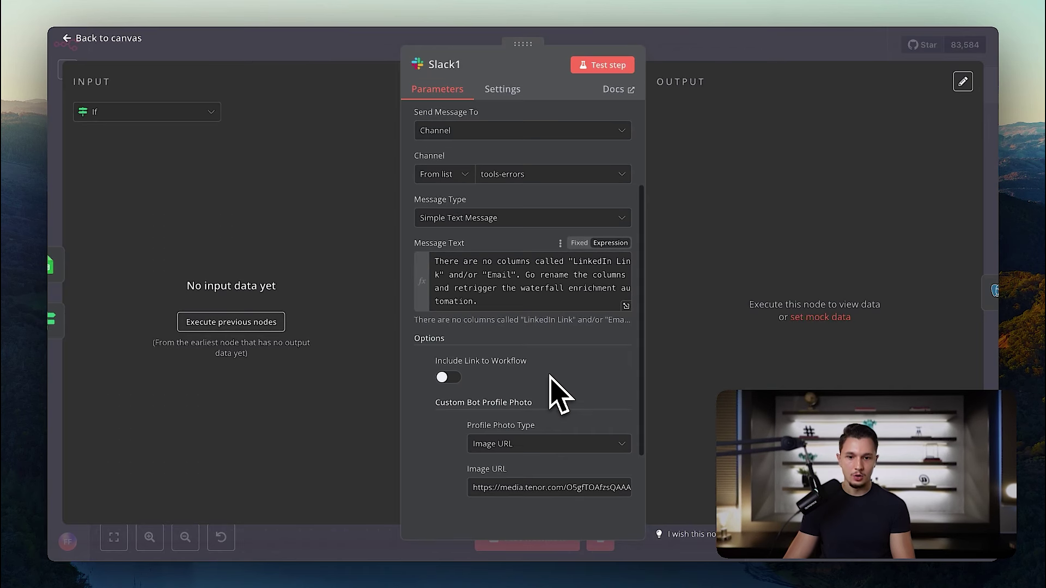
{"action": "left_click_drag", "start_coordinate": [465, 262], "coordinate": [535, 301]}
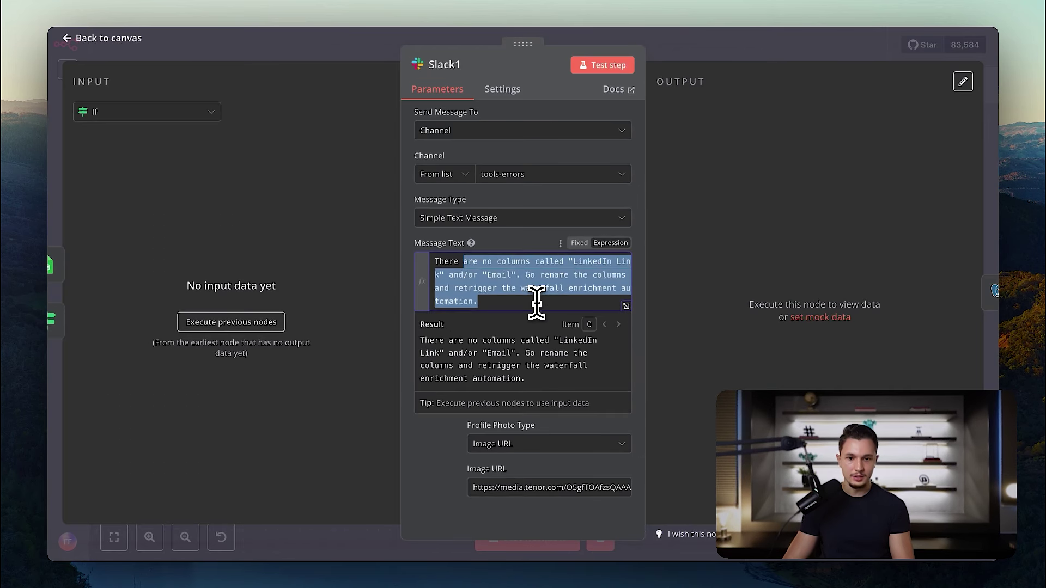
{"action": "left_click", "coordinate": [526, 275]}
{"action": "left_click_drag", "start_coordinate": [516, 308], "coordinate": [524, 279]}
{"action": "left_click", "coordinate": [478, 303]}
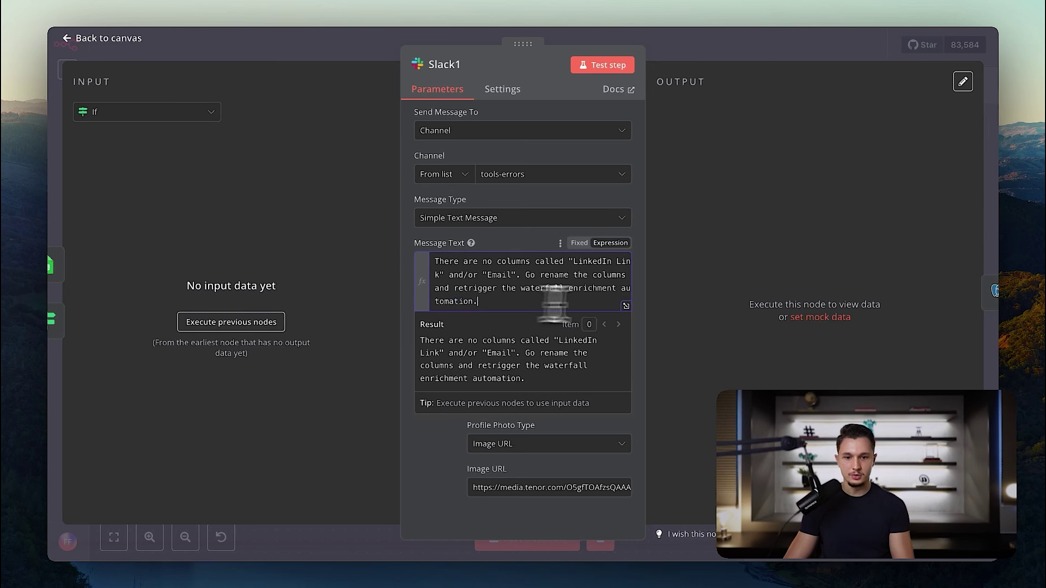
{"action": "left_click", "coordinate": [704, 305]}
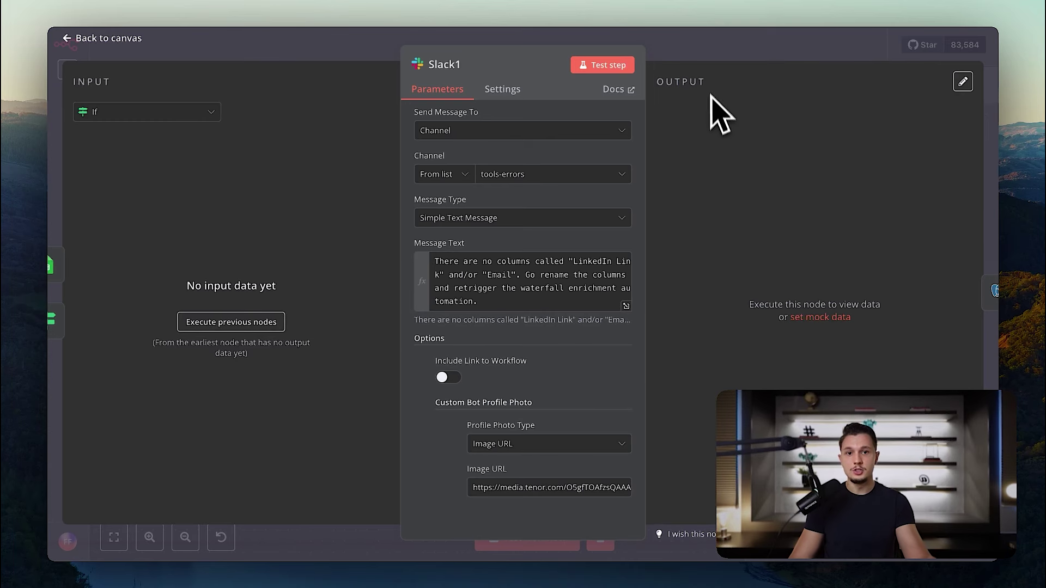
{"action": "left_click", "coordinate": [725, 52]}
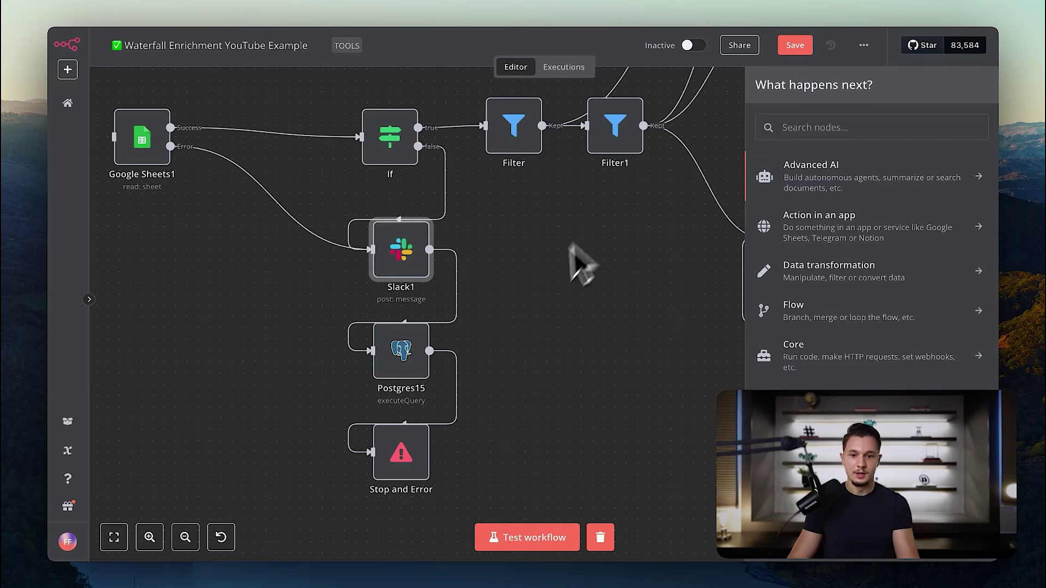
Examine the workflow_logs insert query in the Postgres15 node, including its Sheets issue text, and return to the canvas.
{"action": "scroll", "coordinate": [583, 261], "scroll_direction": "down", "scroll_amount": 1}
{"action": "double_click", "coordinate": [406, 324]}
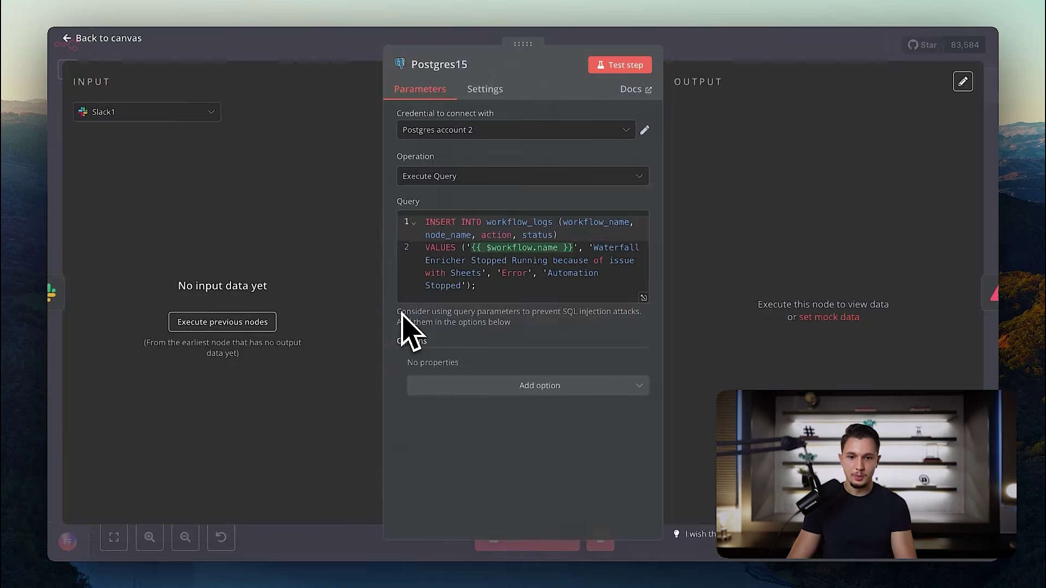
{"action": "left_click", "coordinate": [522, 279]}
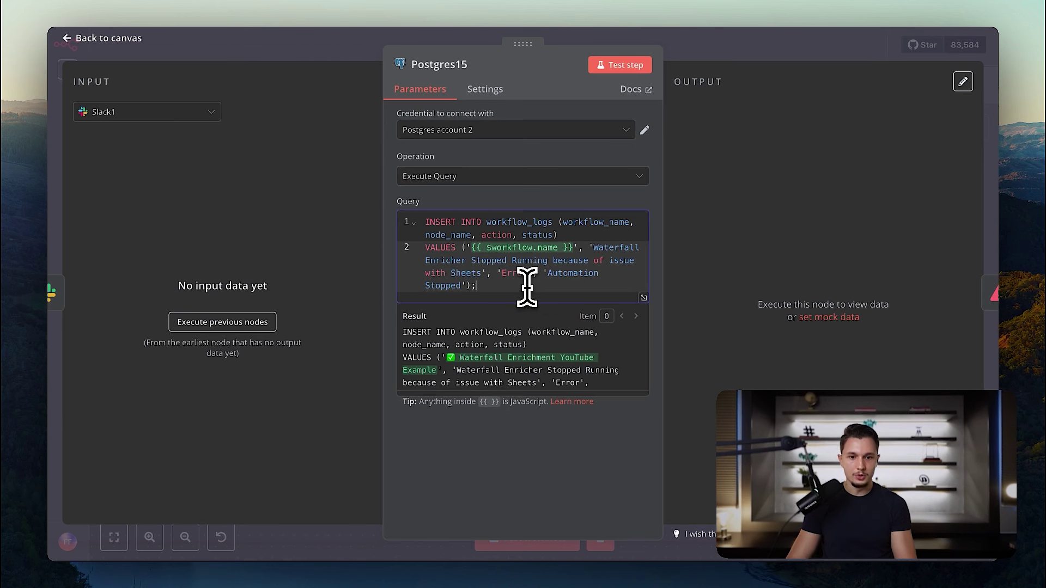
{"action": "left_click_drag", "start_coordinate": [593, 248], "coordinate": [547, 261]}
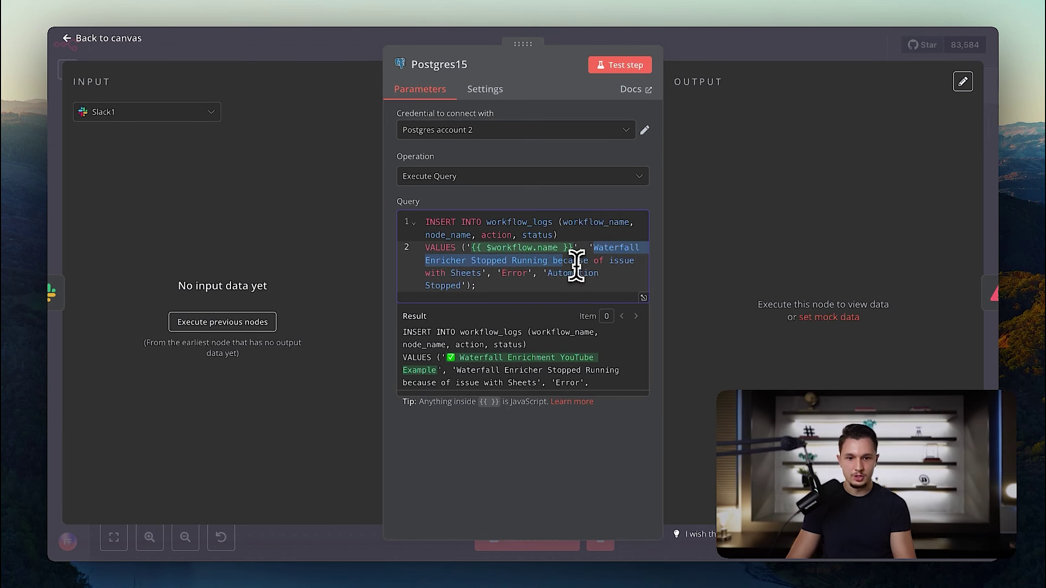
{"action": "left_click_drag", "start_coordinate": [611, 264], "coordinate": [502, 278]}
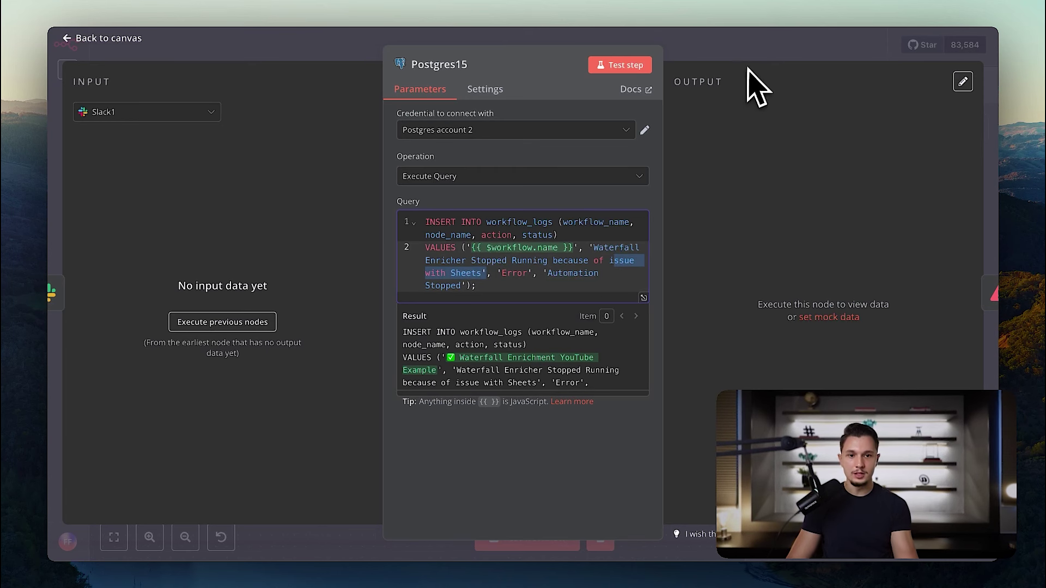
{"action": "key", "text": "Escape"}
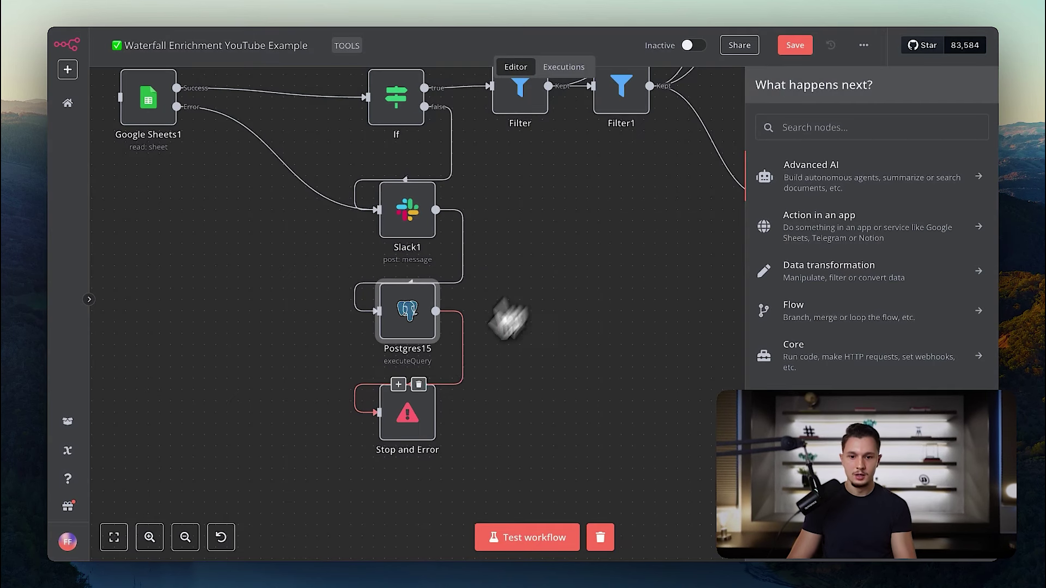
Inspect the Stop and Error node, and open the Error Workflow to examine its Error Trigger, Slack1 and Postgres13 nodes.
{"action": "double_click", "coordinate": [413, 414]}
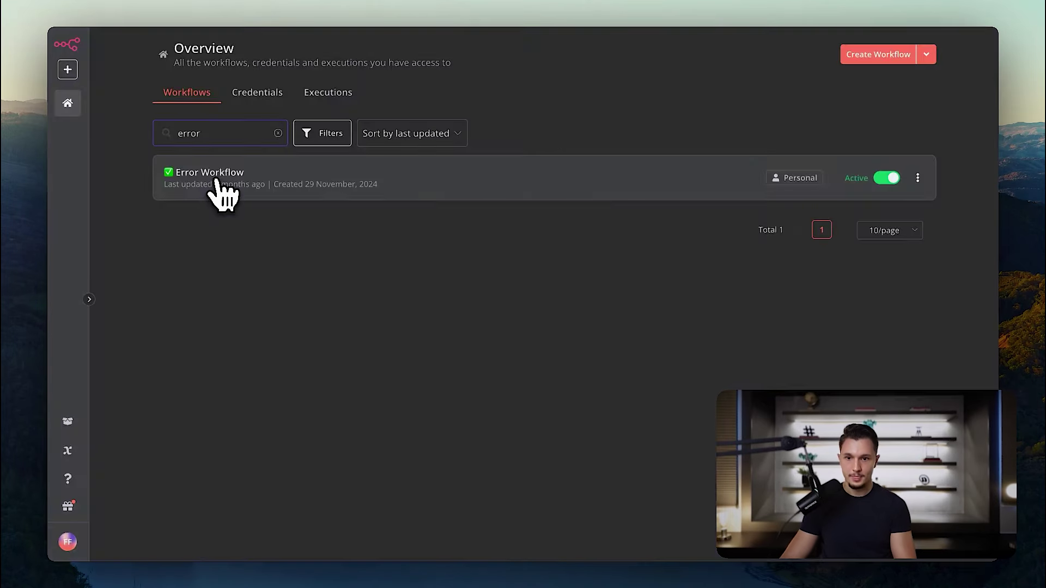
{"action": "left_click", "coordinate": [213, 181]}
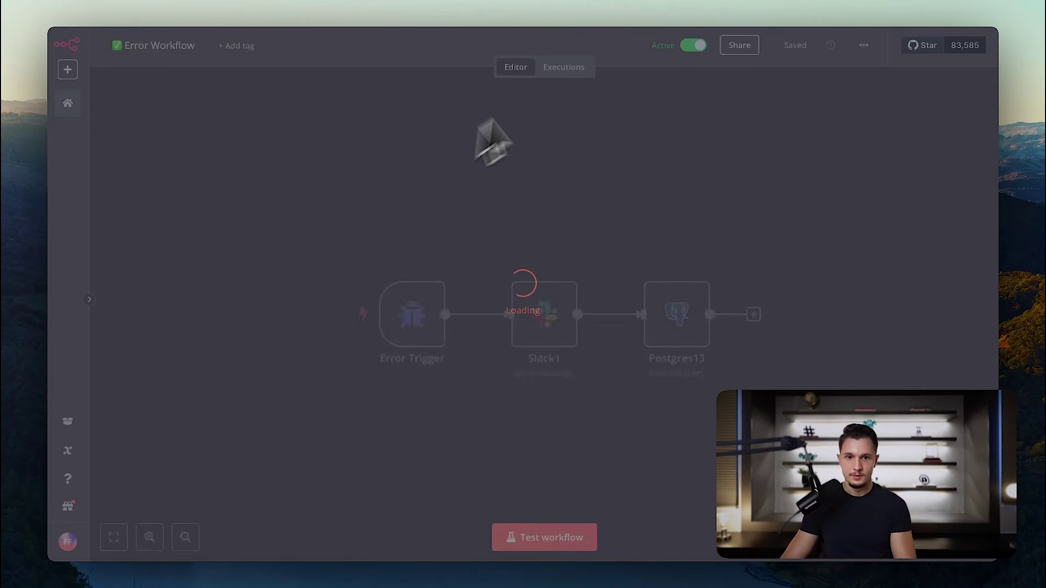
{"action": "scroll", "coordinate": [534, 385], "scroll_direction": "down", "scroll_amount": 3}
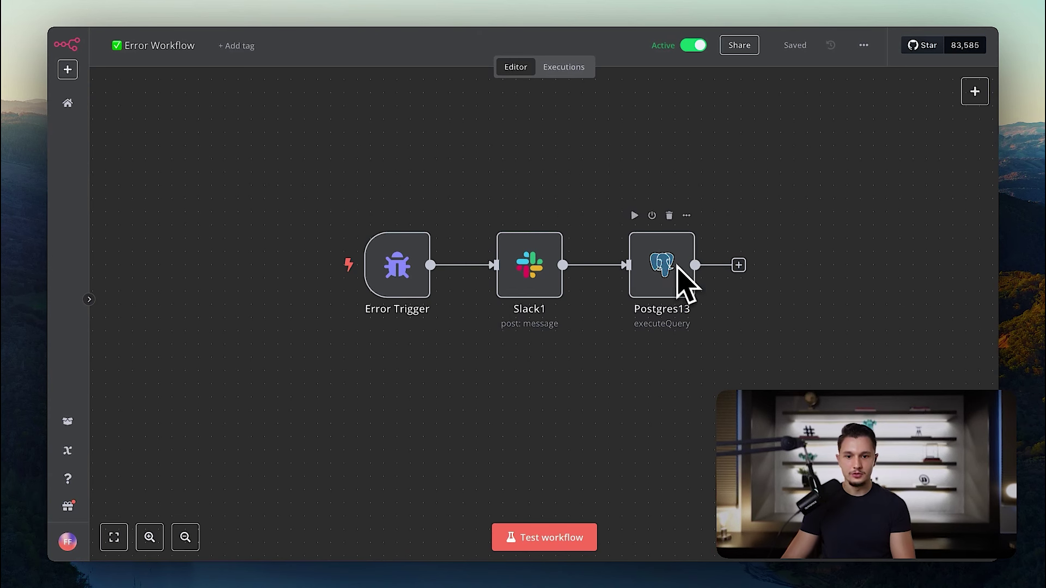
{"action": "mouse_move", "coordinate": [407, 232]}
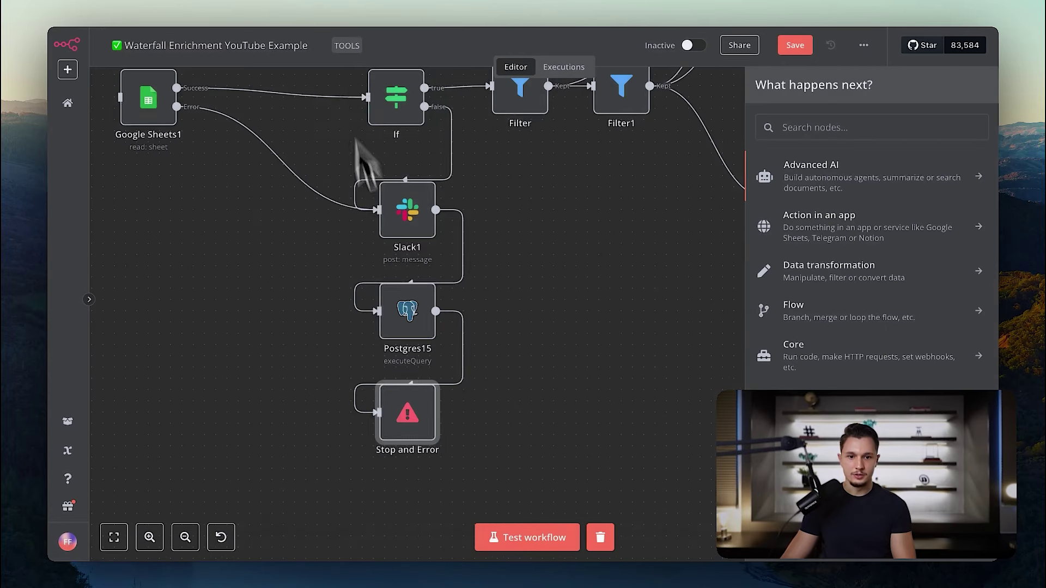
Review the LinkedIn Link condition in the Waterfall Enrichment workflow's Filter1 node and return to the canvas.
{"action": "scroll", "coordinate": [402, 316], "scroll_direction": "up", "scroll_amount": 5}
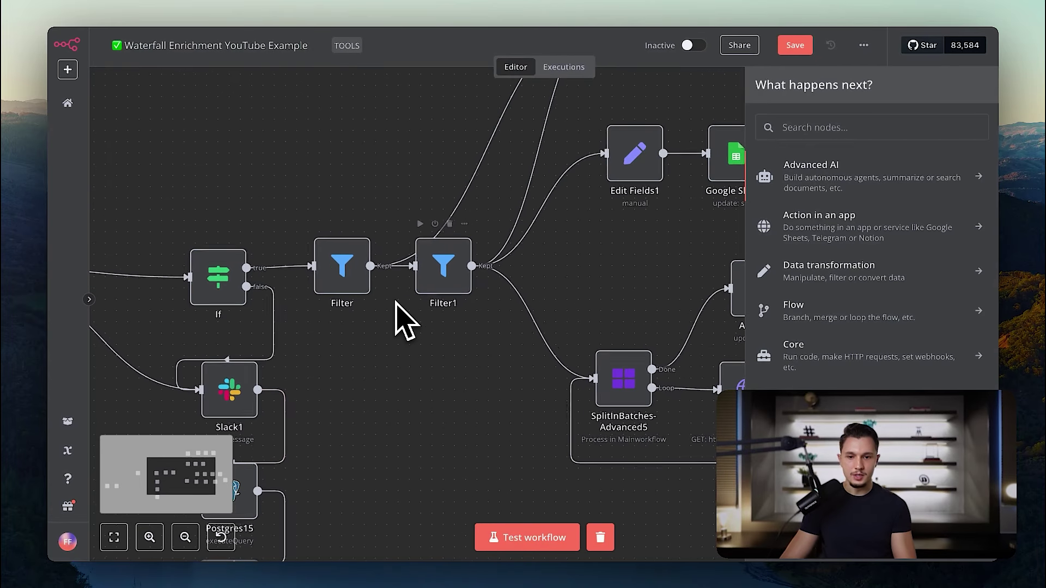
{"action": "scroll", "coordinate": [392, 294], "scroll_direction": "left", "scroll_amount": 2}
{"action": "left_click", "coordinate": [392, 280]}
{"action": "double_click", "coordinate": [476, 270]}
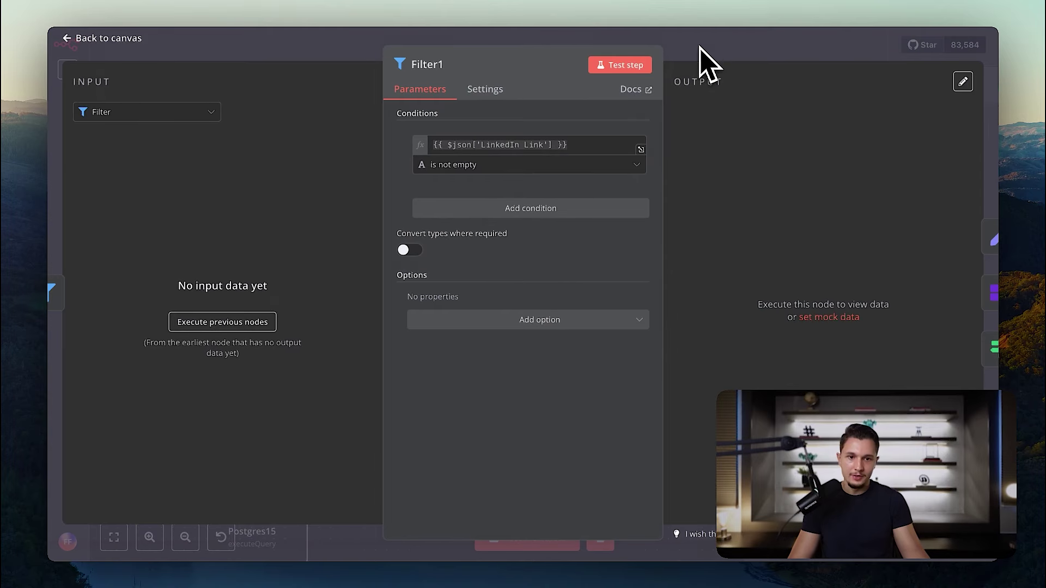
{"action": "left_click", "coordinate": [705, 60]}
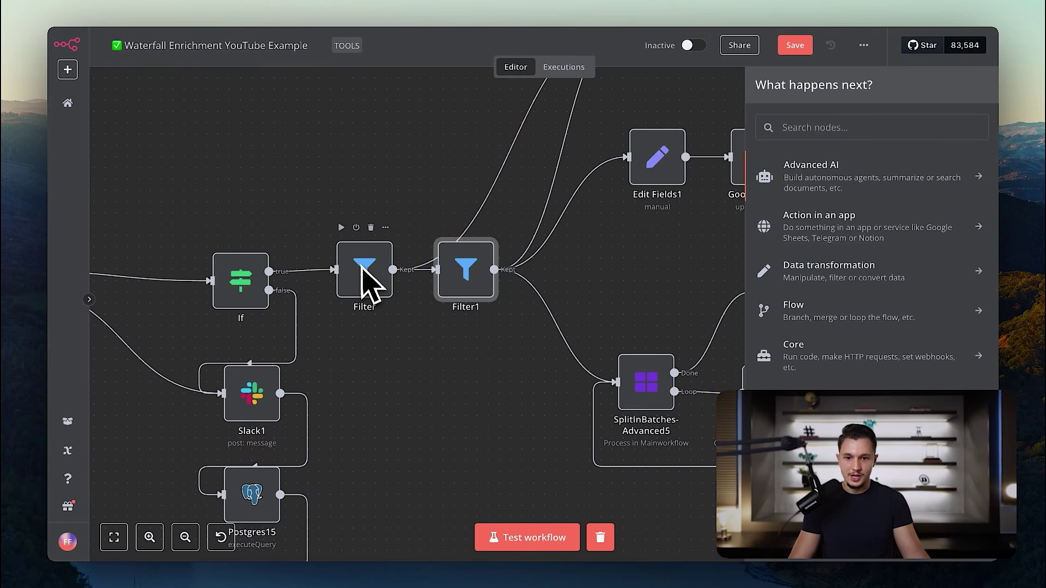
{"action": "double_click", "coordinate": [473, 275]}
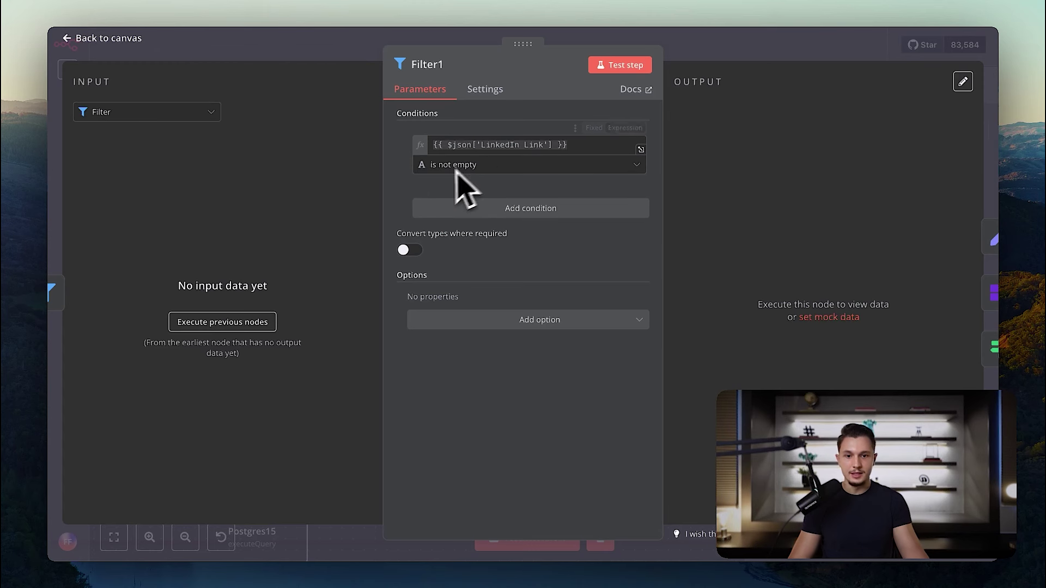
{"action": "left_click", "coordinate": [741, 53]}
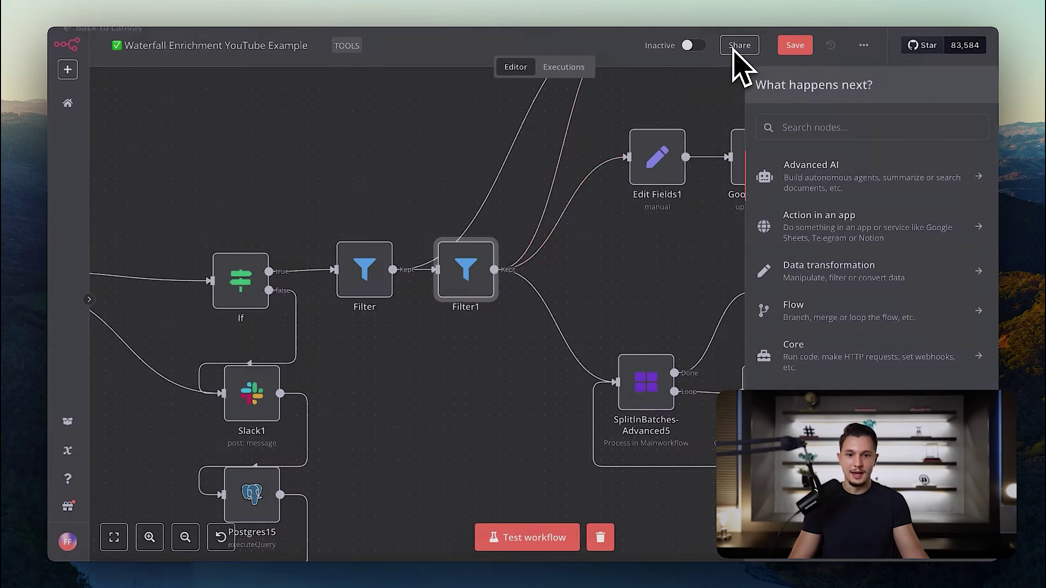
Examine the two Final Email conditions in the Filter node and close the node.
{"action": "double_click", "coordinate": [362, 277]}
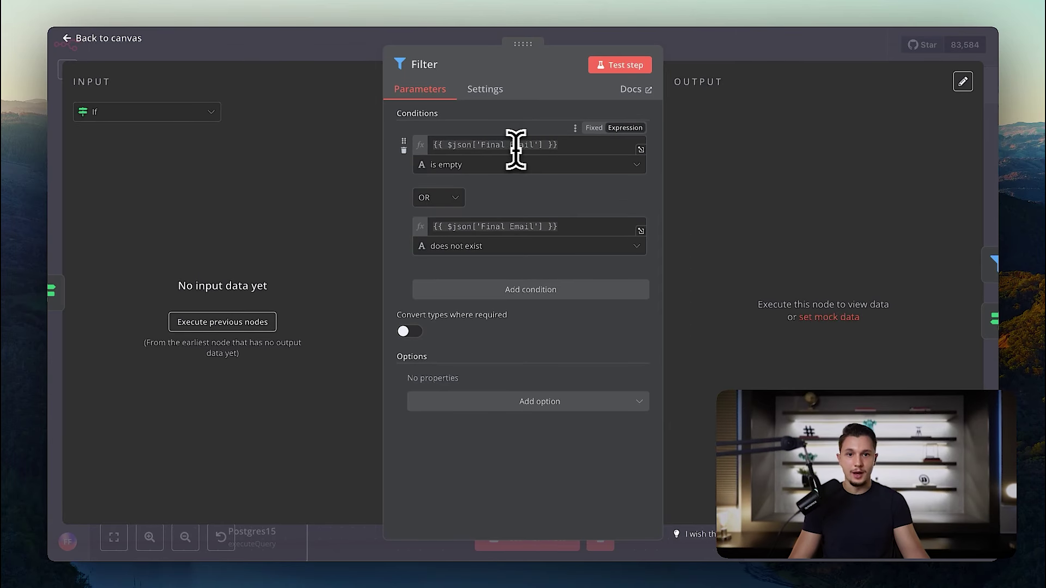
{"action": "left_click_drag", "start_coordinate": [480, 145], "coordinate": [532, 147]}
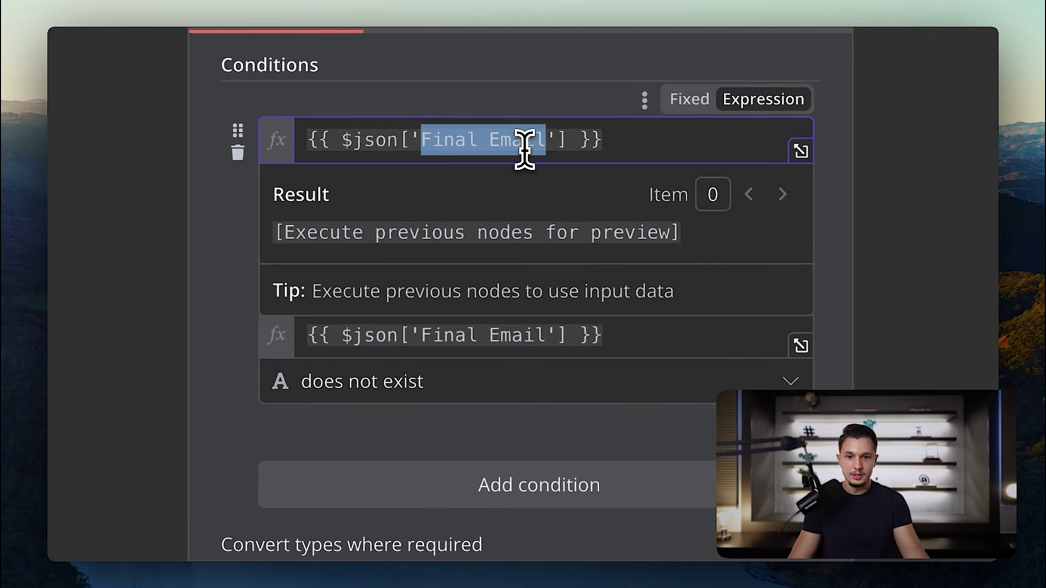
{"action": "left_click", "coordinate": [515, 148]}
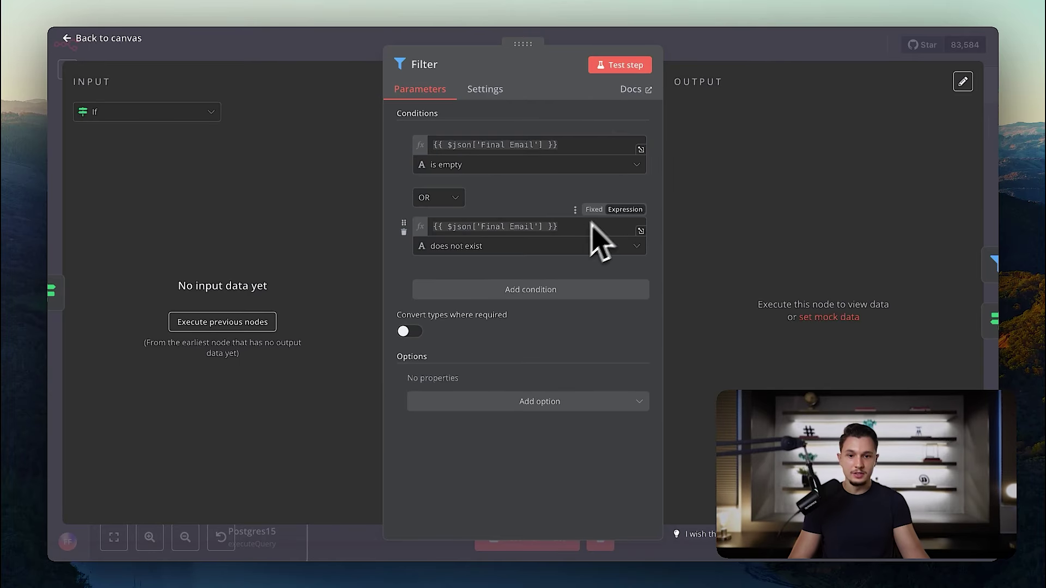
{"action": "left_click", "coordinate": [710, 49]}
Follow the filters' outputs to the If1 branch and review the skipped-automation log query in its Postgres node.
{"action": "scroll", "coordinate": [198, 354], "scroll_direction": "right", "scroll_amount": 5}
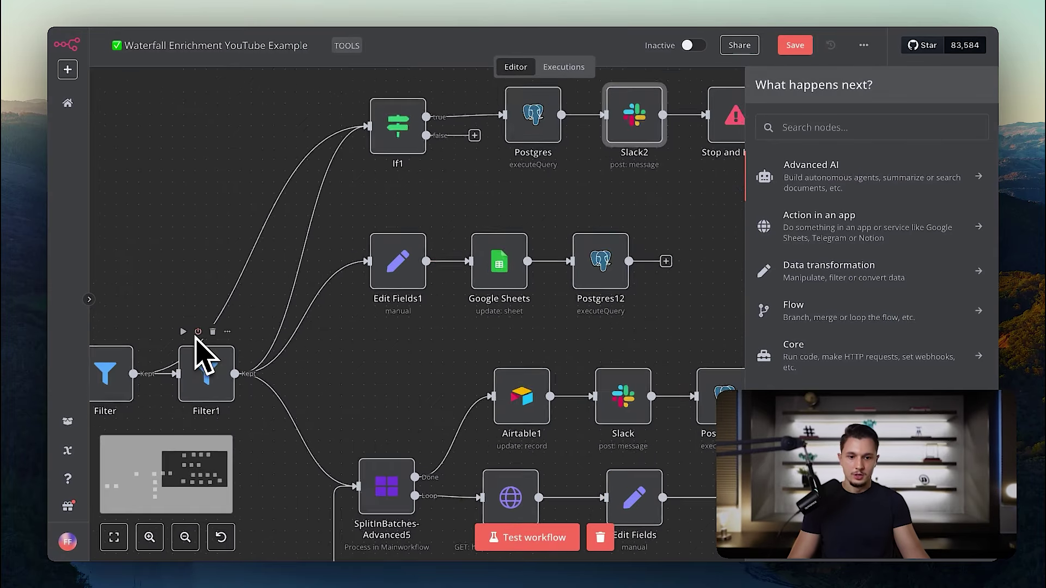
{"action": "scroll", "coordinate": [198, 349], "scroll_direction": "left", "scroll_amount": 3}
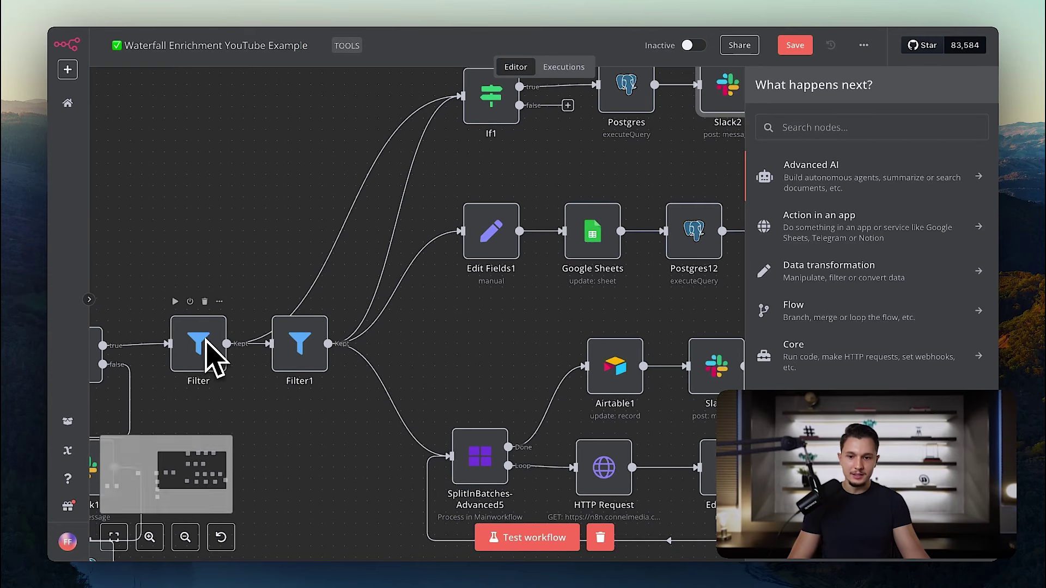
{"action": "scroll", "coordinate": [303, 337], "scroll_direction": "up", "scroll_amount": 3}
{"action": "scroll", "coordinate": [302, 338], "scroll_direction": "right", "scroll_amount": 3}
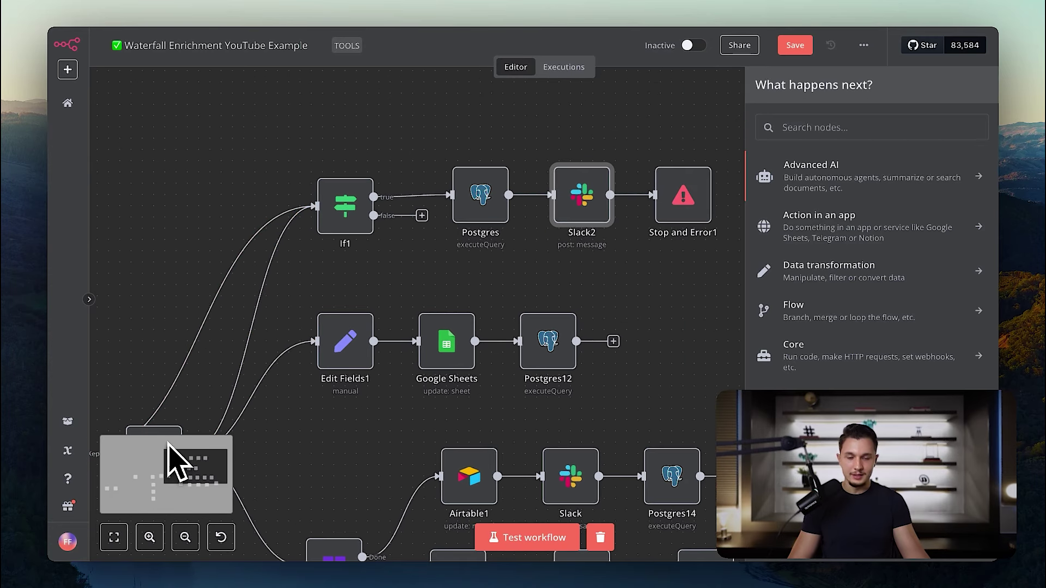
{"action": "scroll", "coordinate": [467, 272], "scroll_direction": "right", "scroll_amount": 3}
{"action": "scroll", "coordinate": [467, 273], "scroll_direction": "up", "scroll_amount": 1}
{"action": "scroll", "coordinate": [475, 278], "scroll_direction": "right", "scroll_amount": 1}
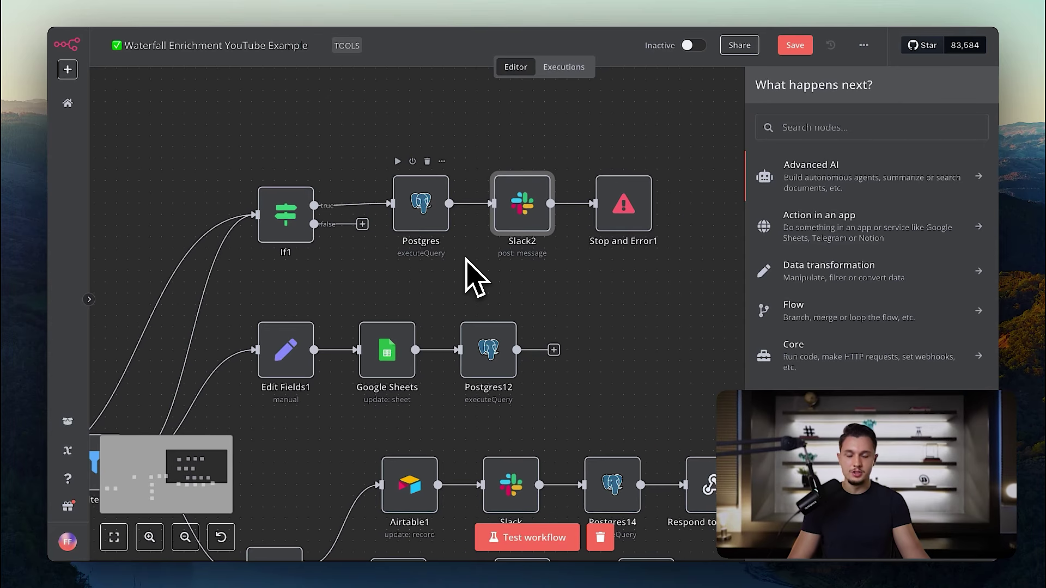
{"action": "double_click", "coordinate": [420, 206]}
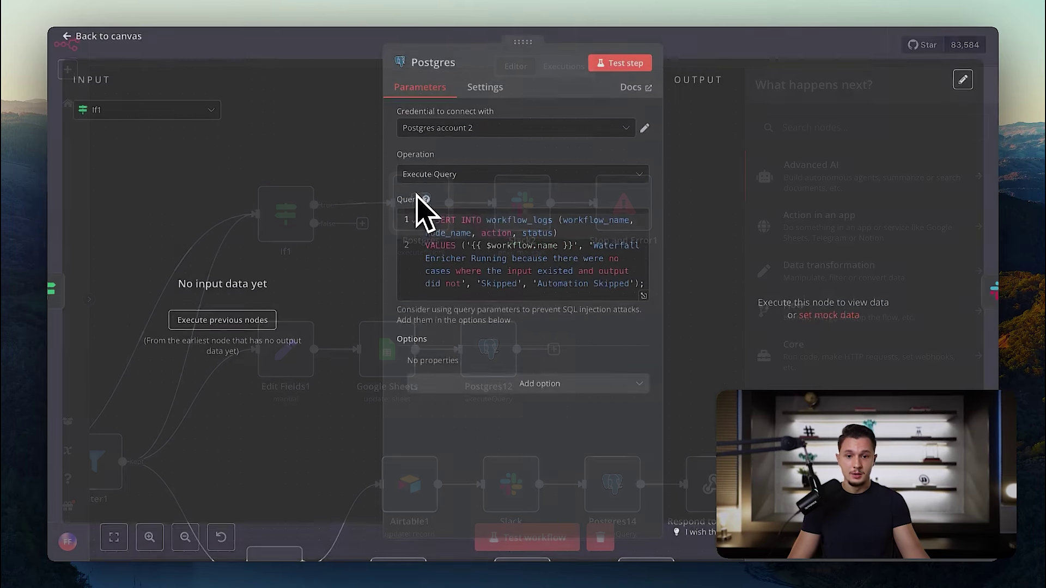
{"action": "left_click_drag", "start_coordinate": [430, 274], "coordinate": [456, 290]}
{"action": "left_click", "coordinate": [765, 57]}
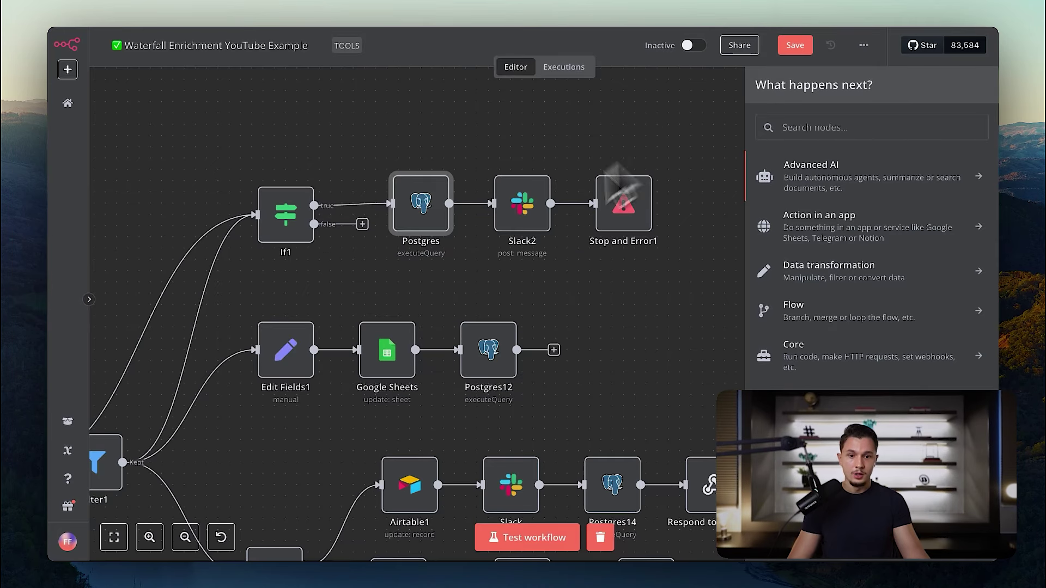
Review the message text that Slack2 sends to the tools-delivery channel and return to the canvas.
{"action": "double_click", "coordinate": [524, 237]}
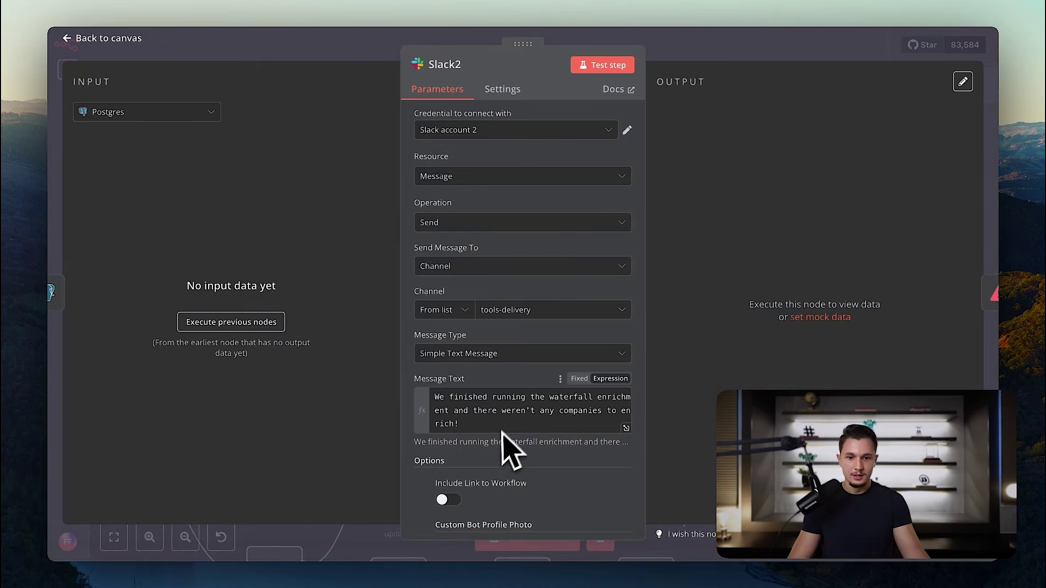
{"action": "left_click_drag", "start_coordinate": [497, 431], "coordinate": [435, 396]}
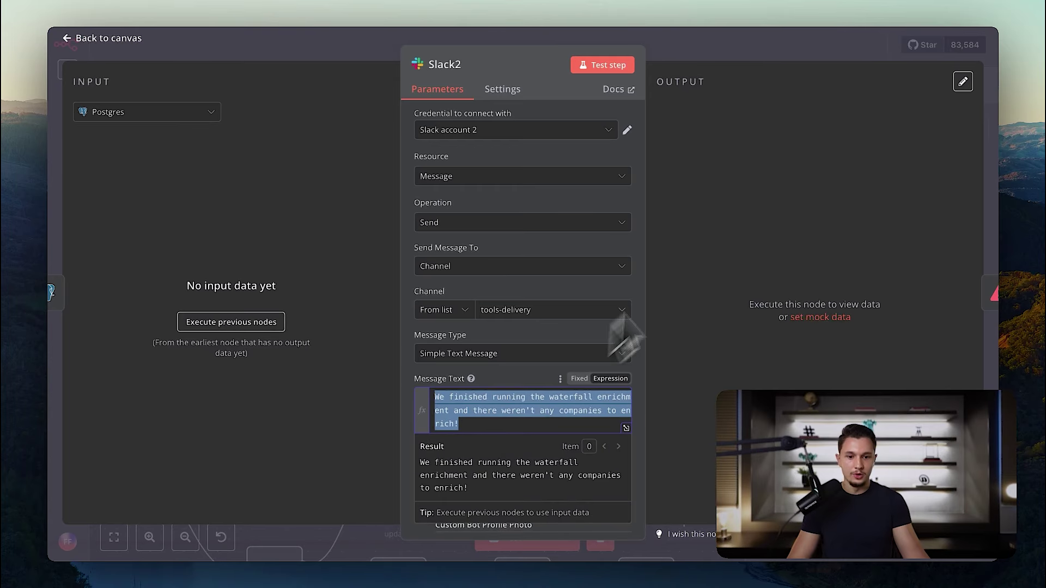
{"action": "left_click", "coordinate": [753, 60]}
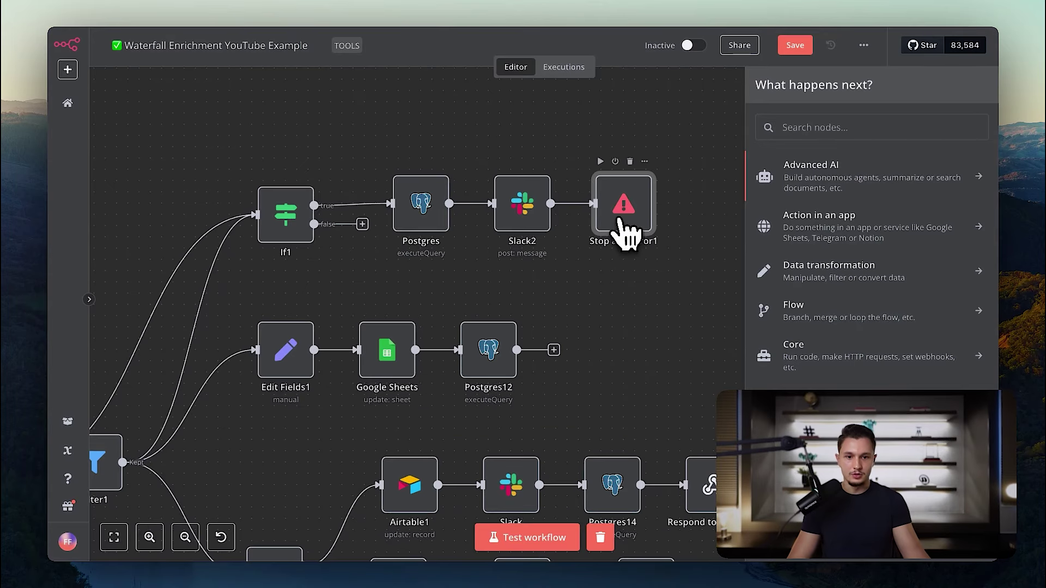
Switch to the Shopify Partners lead sheet in Google Sheets and examine the LinkedIn URL column on Valid Leads.
{"action": "scroll", "coordinate": [591, 273], "scroll_direction": "left", "scroll_amount": 10}
{"action": "scroll", "coordinate": [591, 273], "scroll_direction": "down", "scroll_amount": 4}
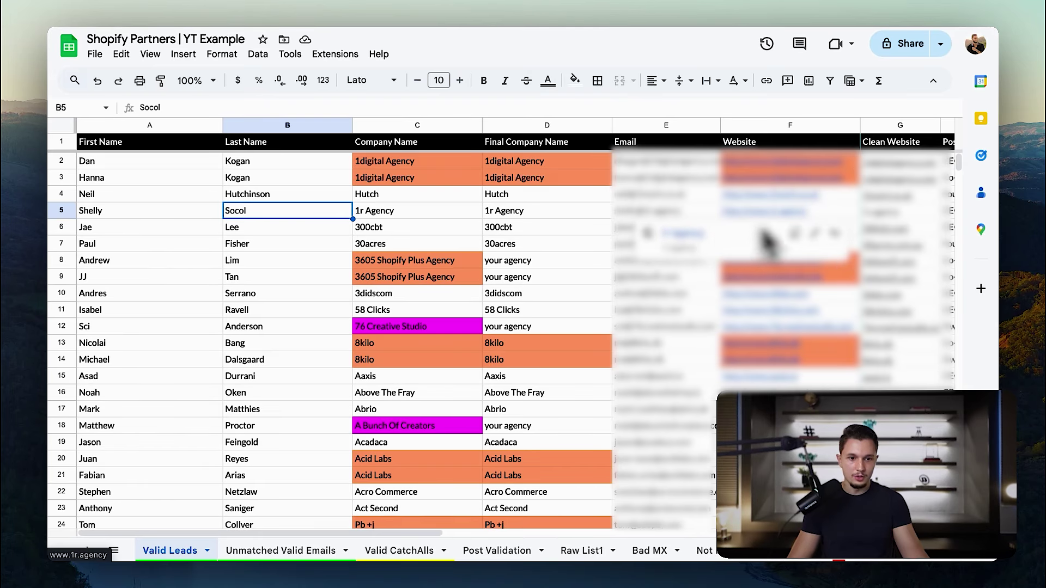
{"action": "scroll", "coordinate": [768, 245], "scroll_direction": "right", "scroll_amount": 10}
{"action": "scroll", "coordinate": [823, 327], "scroll_direction": "right", "scroll_amount": 3}
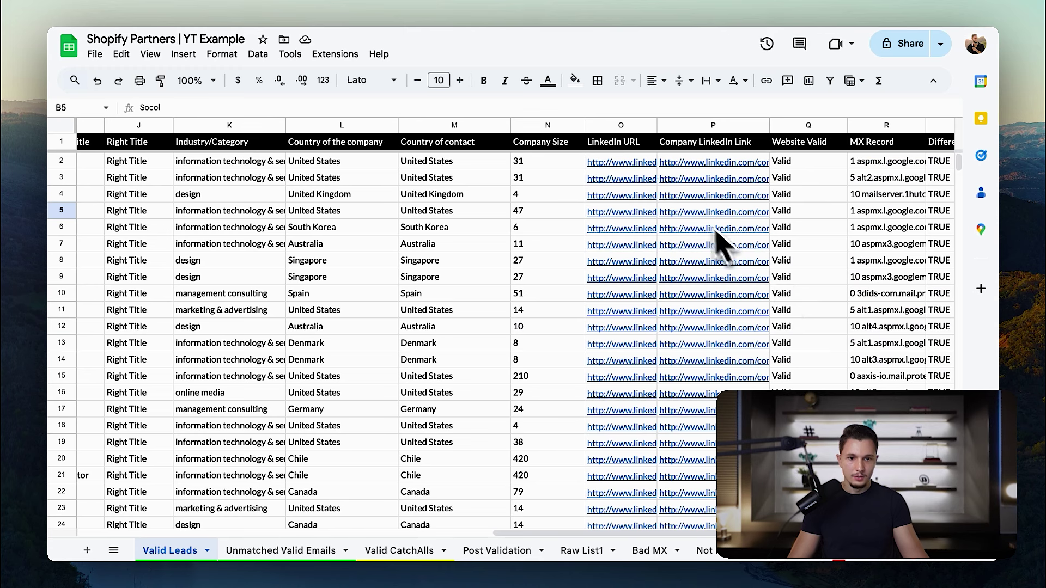
{"action": "left_click_drag", "start_coordinate": [624, 163], "coordinate": [625, 277]}
{"action": "left_click_drag", "start_coordinate": [626, 342], "coordinate": [625, 343]}
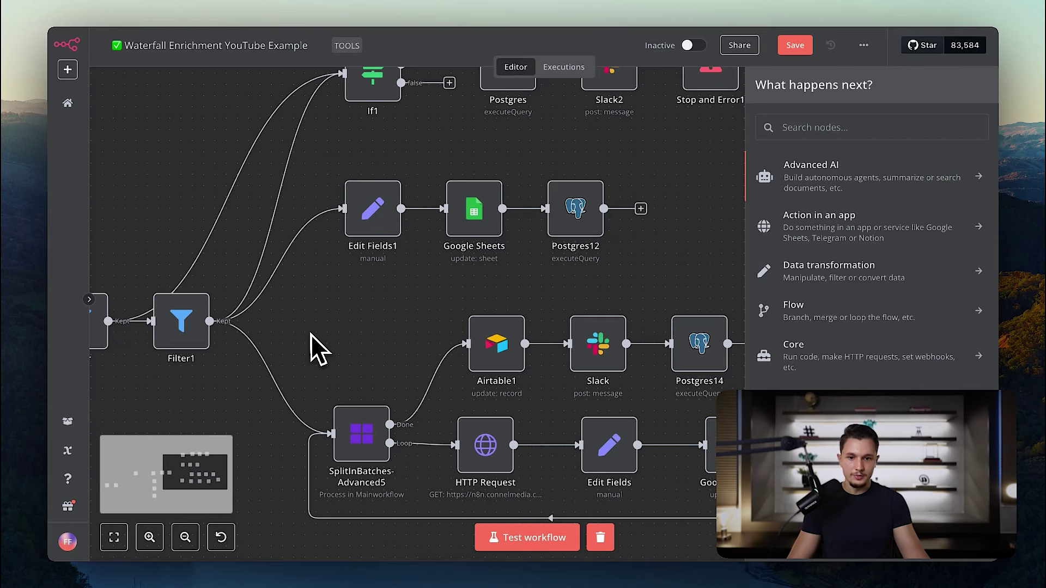
Back in the n8n workflow, examine the Final Email, Email Status, Vendor and Quality fields in the Edit Fields1 node.
{"action": "left_click", "coordinate": [310, 340]}
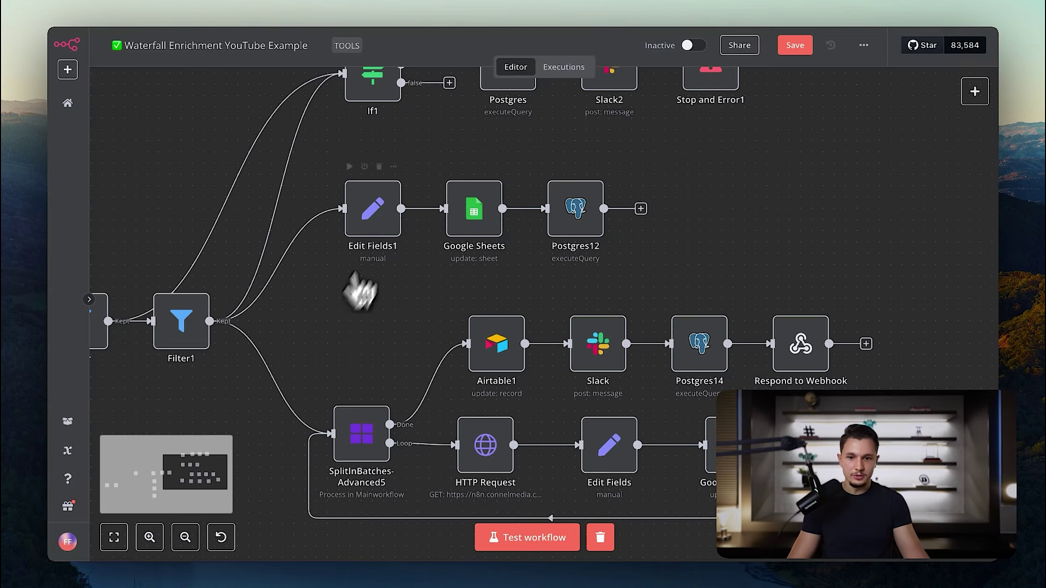
{"action": "double_click", "coordinate": [386, 226]}
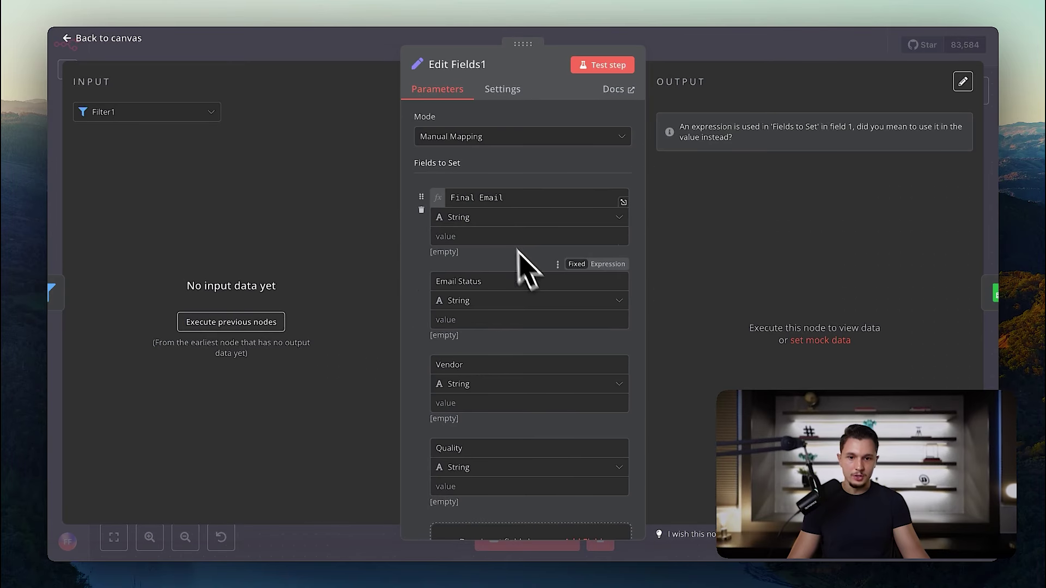
{"action": "scroll", "coordinate": [518, 261], "scroll_direction": "down", "scroll_amount": 1}
{"action": "scroll", "coordinate": [493, 210], "scroll_direction": "down", "scroll_amount": 2}
{"action": "scroll", "coordinate": [490, 220], "scroll_direction": "up", "scroll_amount": 1}
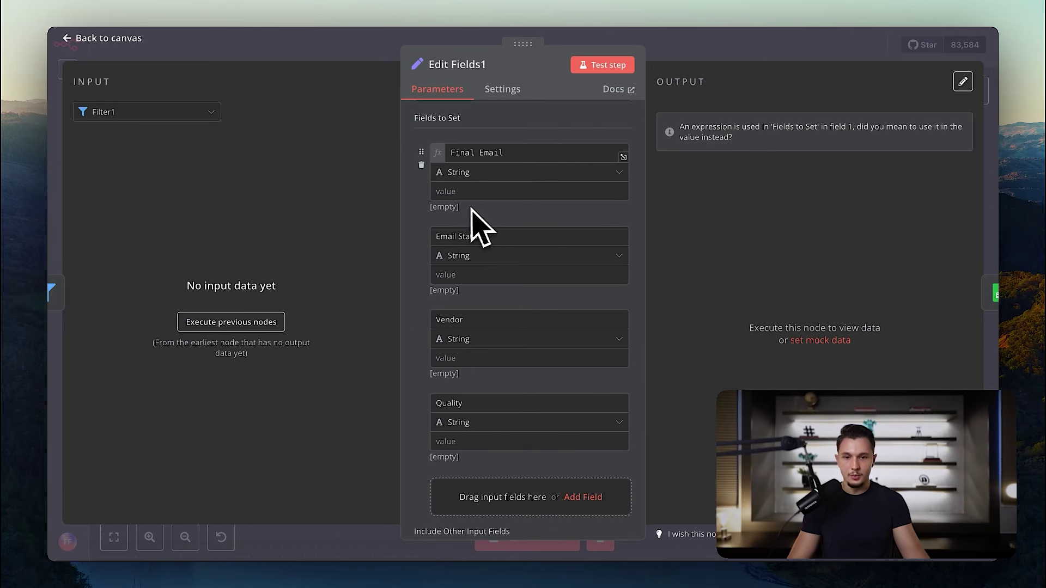
{"action": "left_click", "coordinate": [488, 154]}
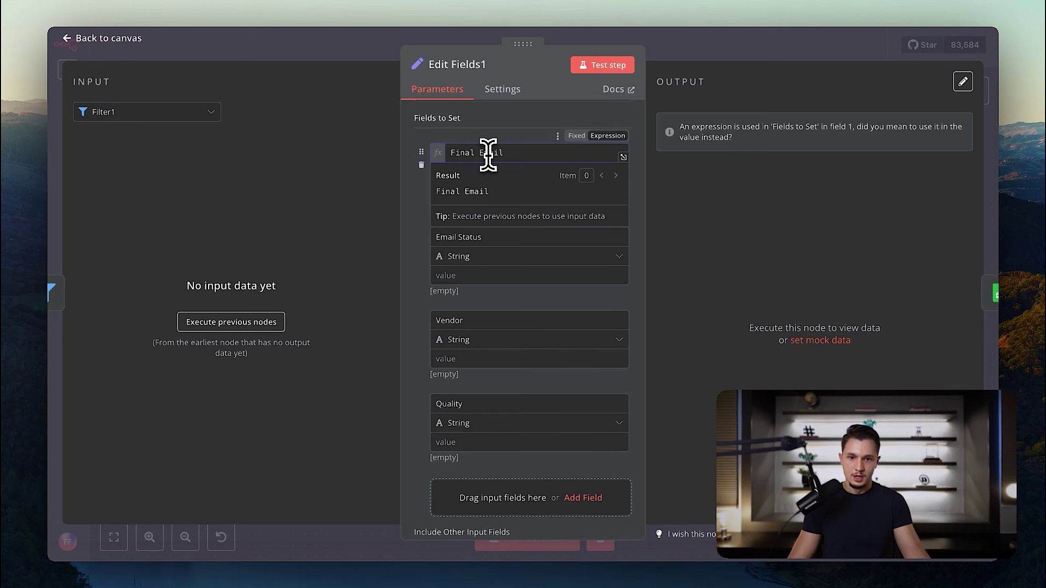
{"action": "left_click", "coordinate": [485, 236]}
{"action": "double_click", "coordinate": [479, 320]}
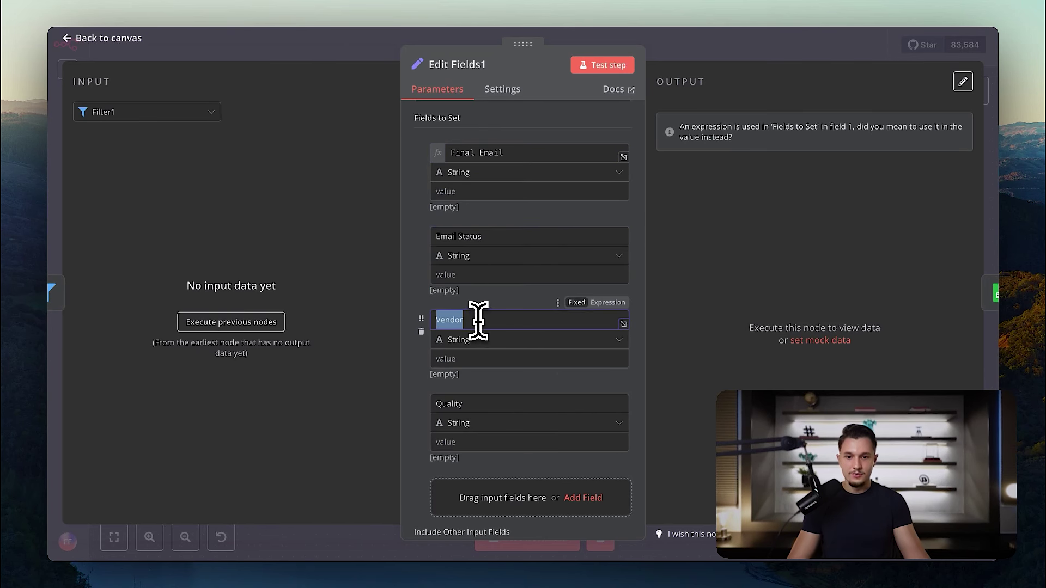
{"action": "left_click", "coordinate": [493, 403]}
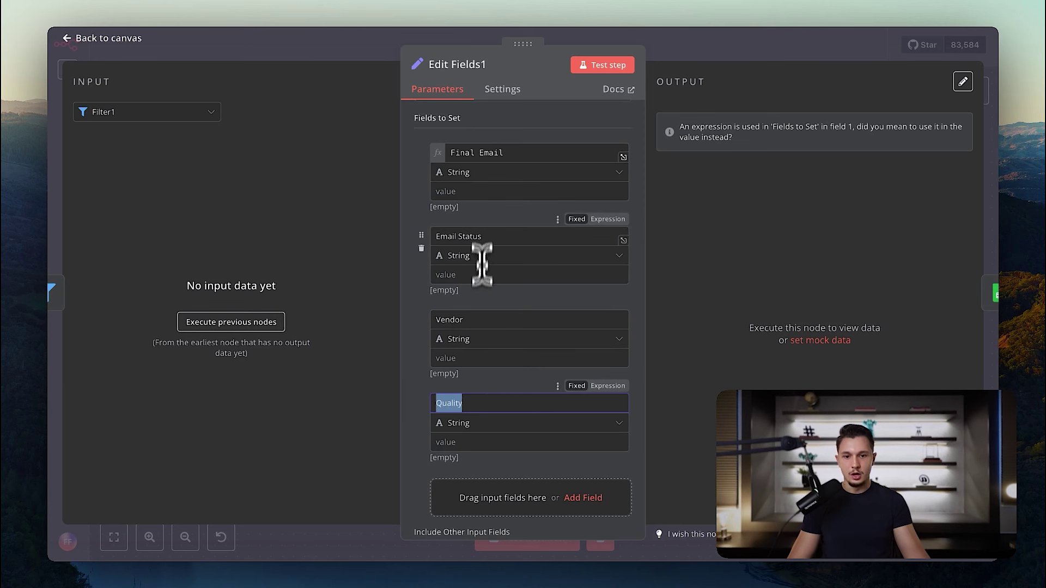
Highlight the Email Status, Vendor and Quality field names in Edit Fields1, check the remaining options and return to the canvas.
{"action": "left_click", "coordinate": [498, 237]}
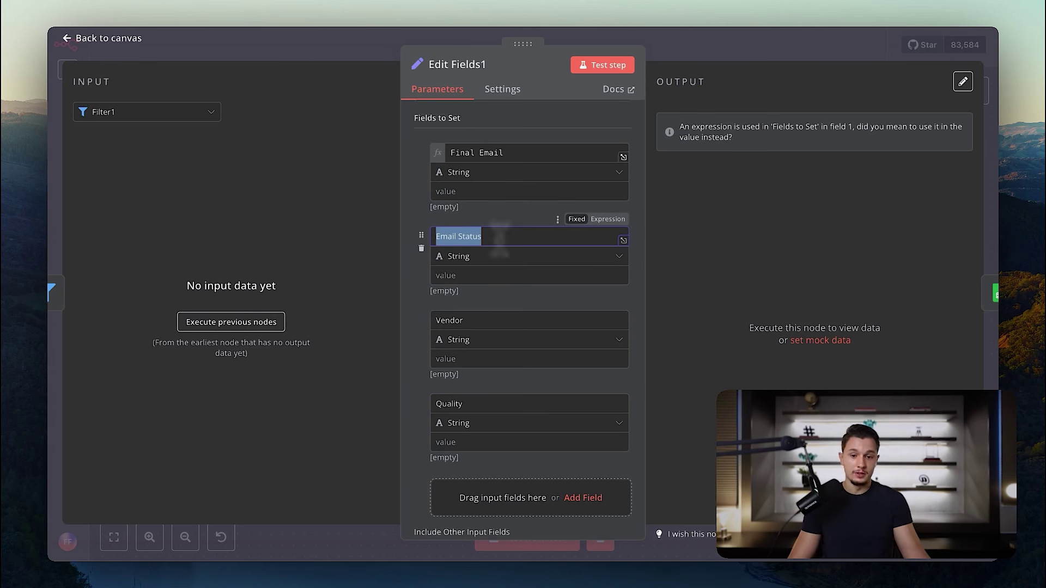
{"action": "double_click", "coordinate": [485, 318]}
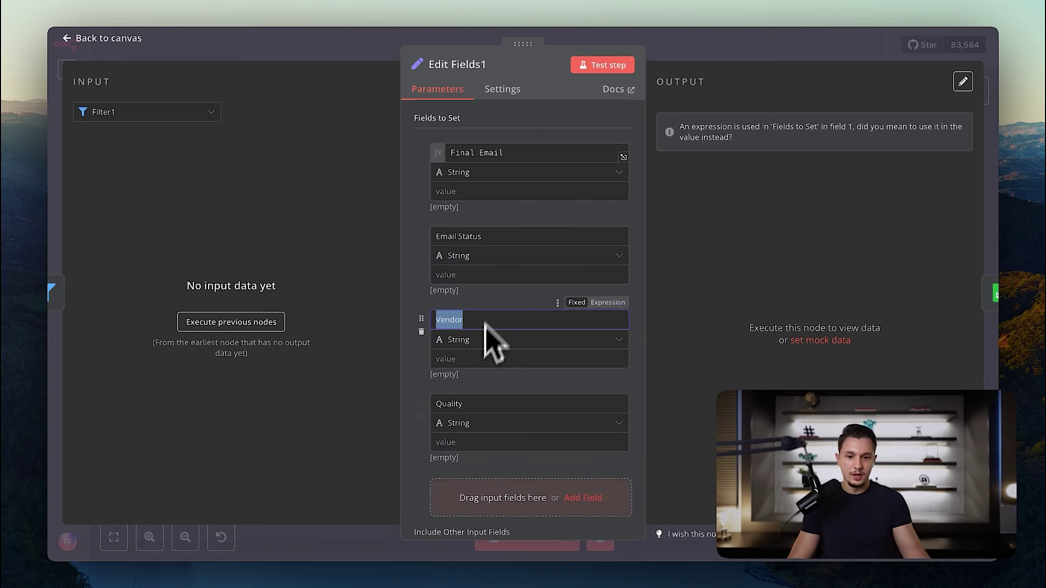
{"action": "double_click", "coordinate": [485, 403]}
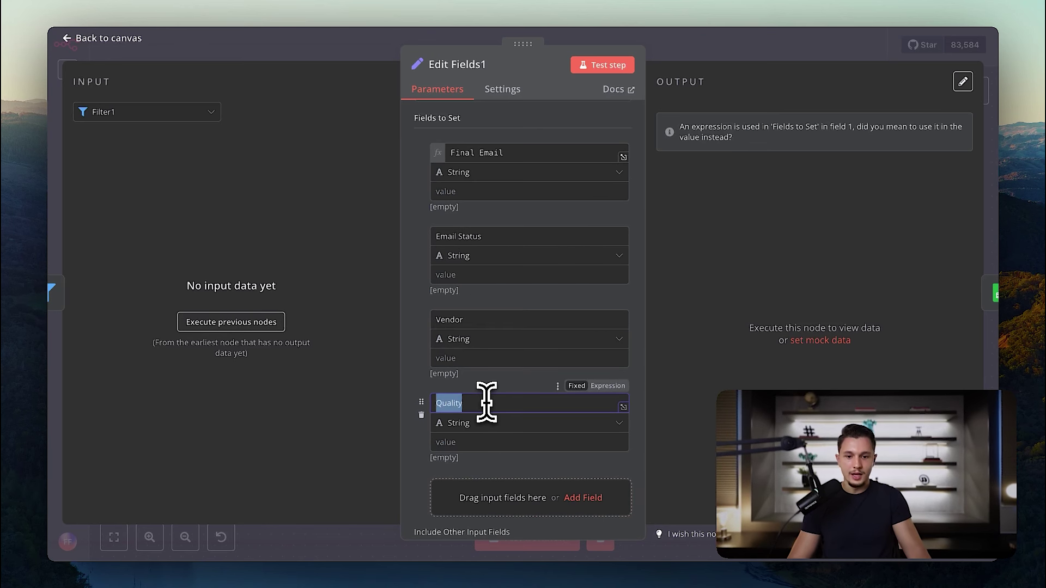
{"action": "scroll", "coordinate": [523, 397], "scroll_direction": "down", "scroll_amount": 1}
{"action": "left_click", "coordinate": [478, 360]}
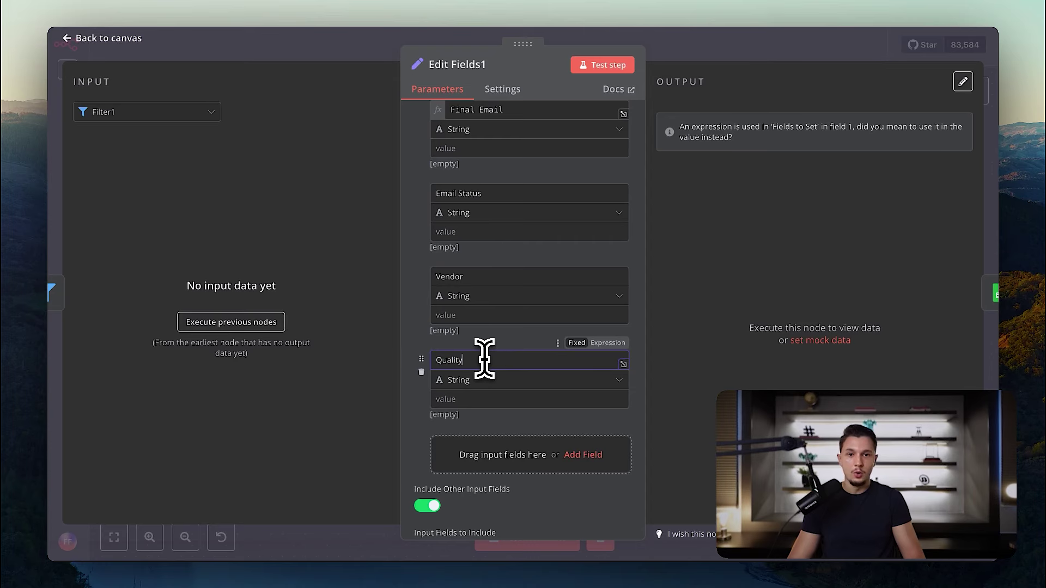
{"action": "left_click", "coordinate": [663, 57]}
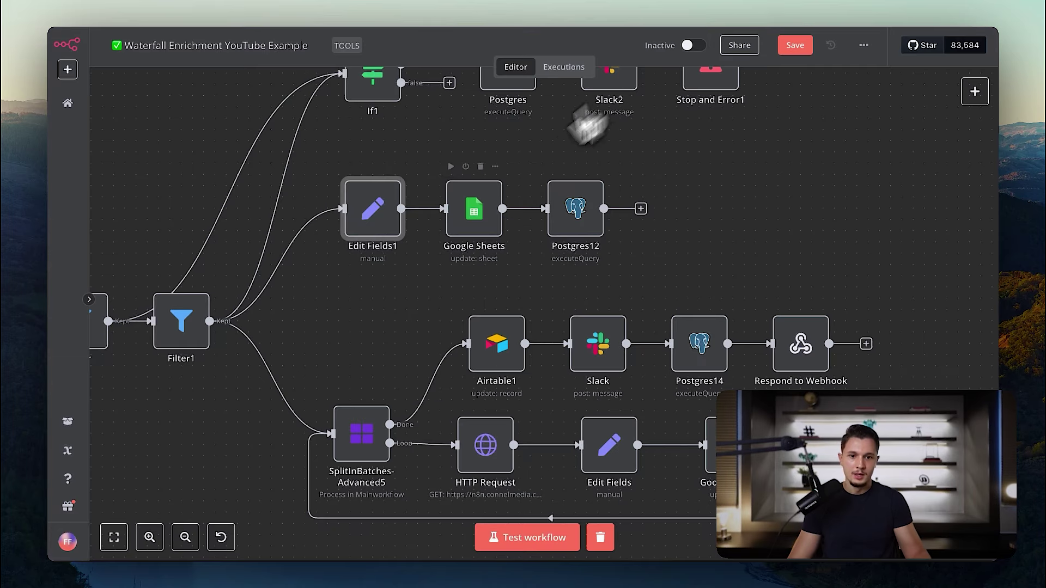
Review the Google Sheets node's Update Row operation, column mapping and extra-field handling, consulting the Excalidraw input diagram before returning to the canvas.
{"action": "double_click", "coordinate": [464, 223]}
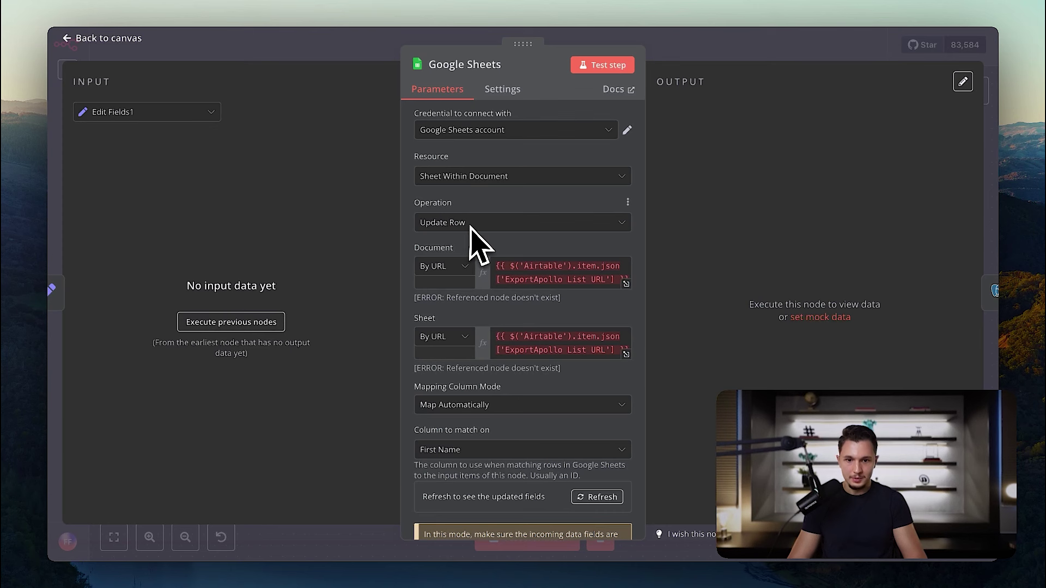
{"action": "scroll", "coordinate": [497, 331], "scroll_direction": "down", "scroll_amount": 2}
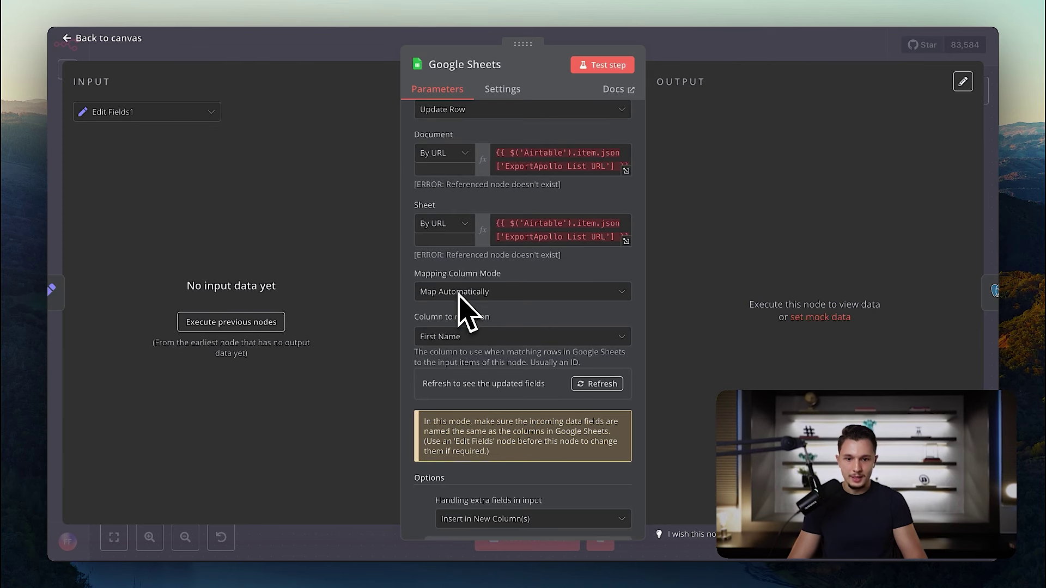
{"action": "scroll", "coordinate": [460, 310], "scroll_direction": "down", "scroll_amount": 1}
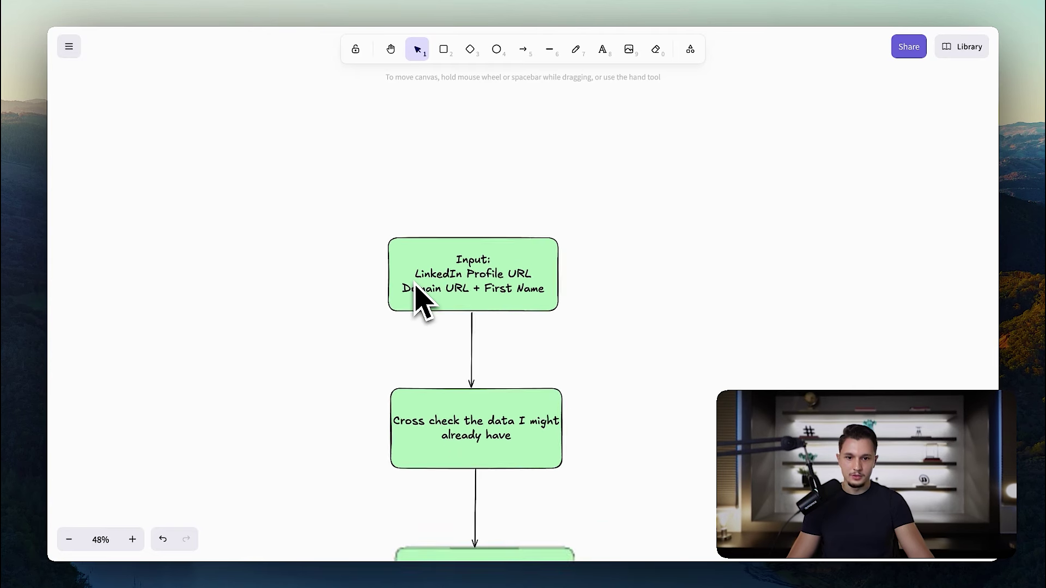
{"action": "scroll", "coordinate": [420, 299], "scroll_direction": "right", "scroll_amount": 15}
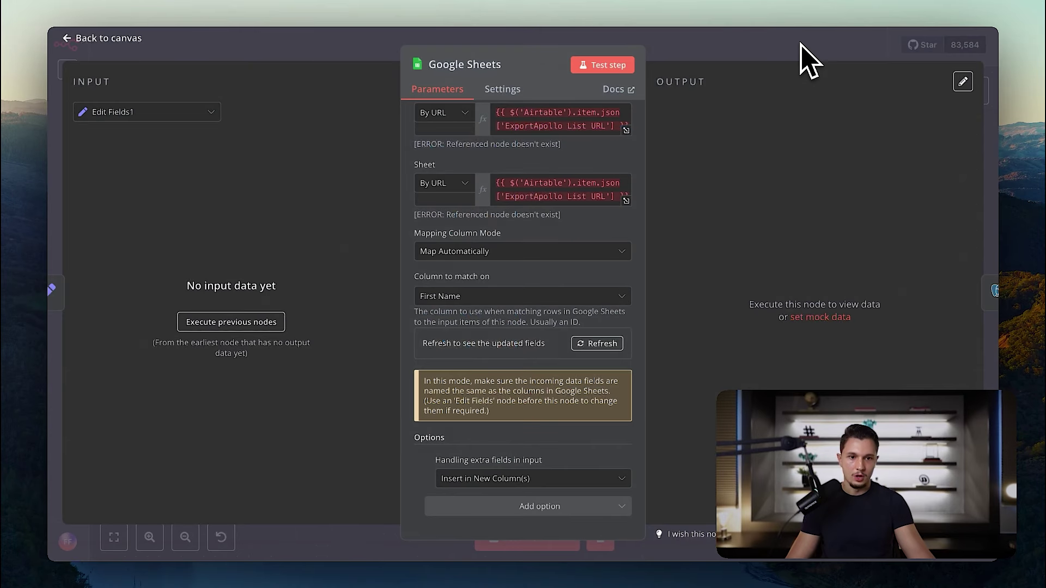
{"action": "left_click", "coordinate": [806, 60]}
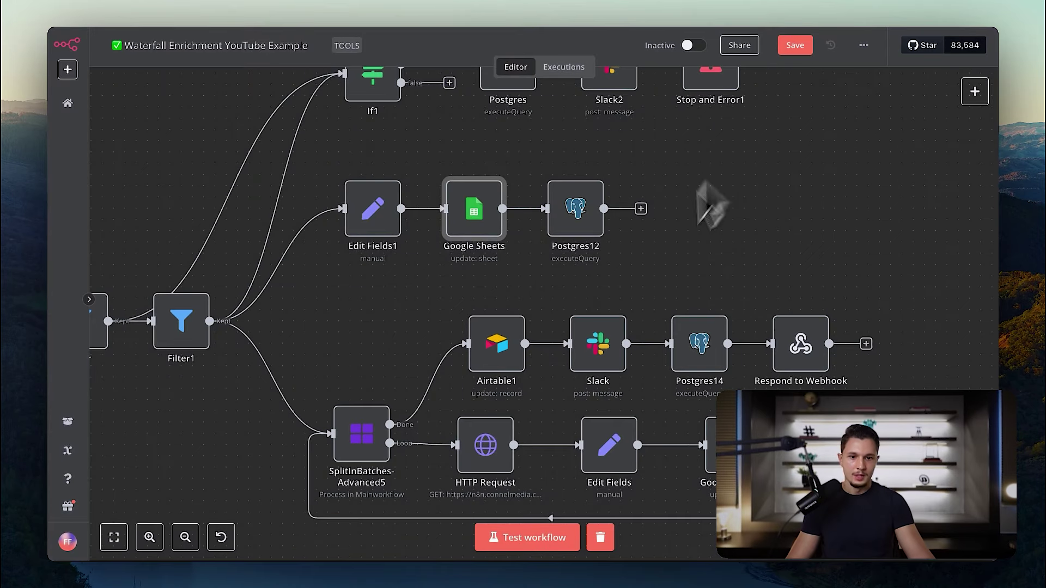
Follow the lower branch to the SplitInBatches-Advanced5 node and review its batch size setting before returning to the canvas.
{"action": "scroll", "coordinate": [653, 280], "scroll_direction": "down", "scroll_amount": 5}
{"action": "scroll", "coordinate": [653, 280], "scroll_direction": "right", "scroll_amount": 5}
{"action": "scroll", "coordinate": [648, 283], "scroll_direction": "right", "scroll_amount": 3}
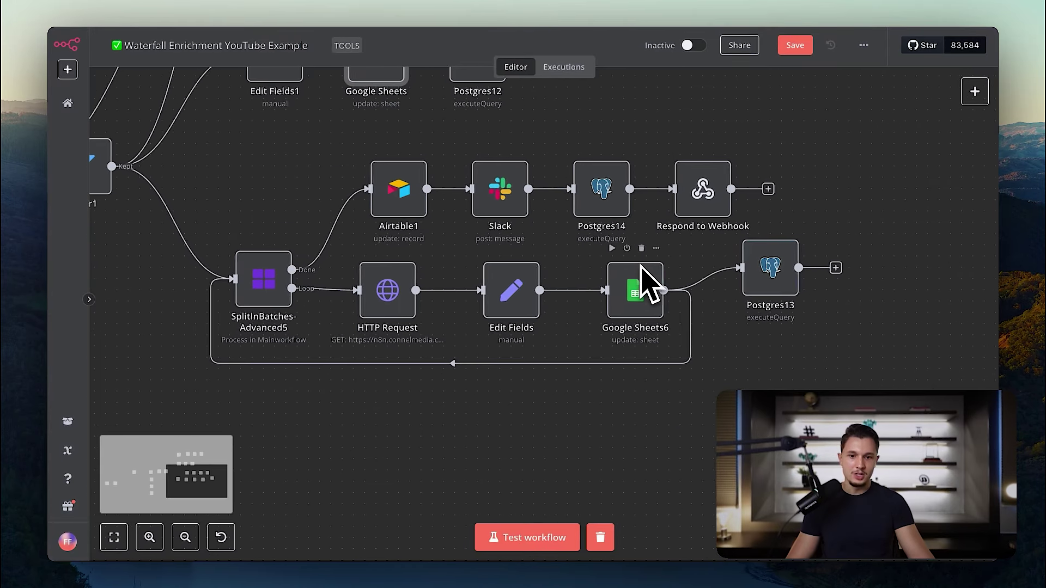
{"action": "left_click", "coordinate": [260, 296]}
{"action": "double_click", "coordinate": [260, 297]}
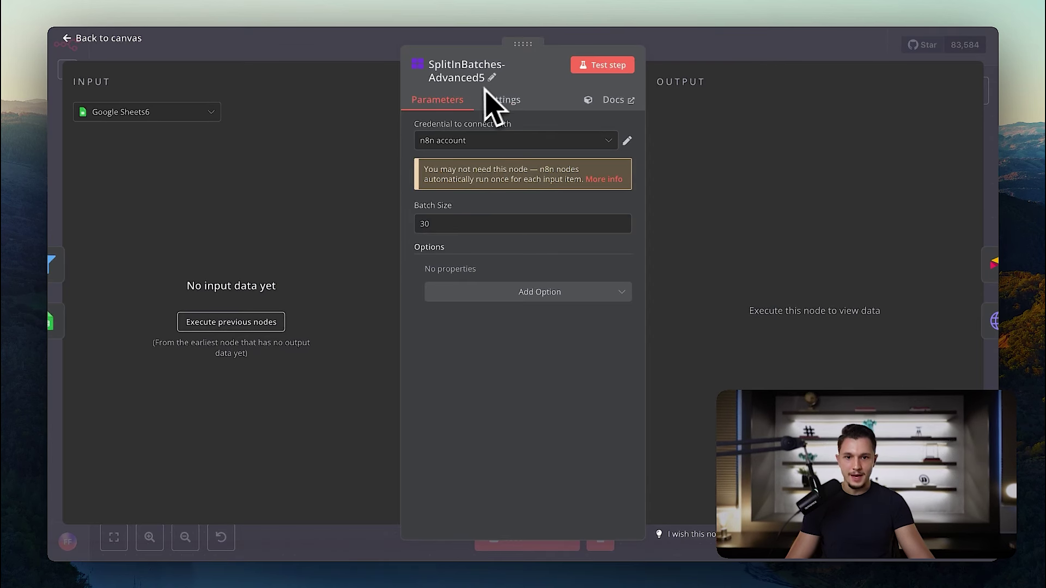
{"action": "left_click", "coordinate": [675, 61]}
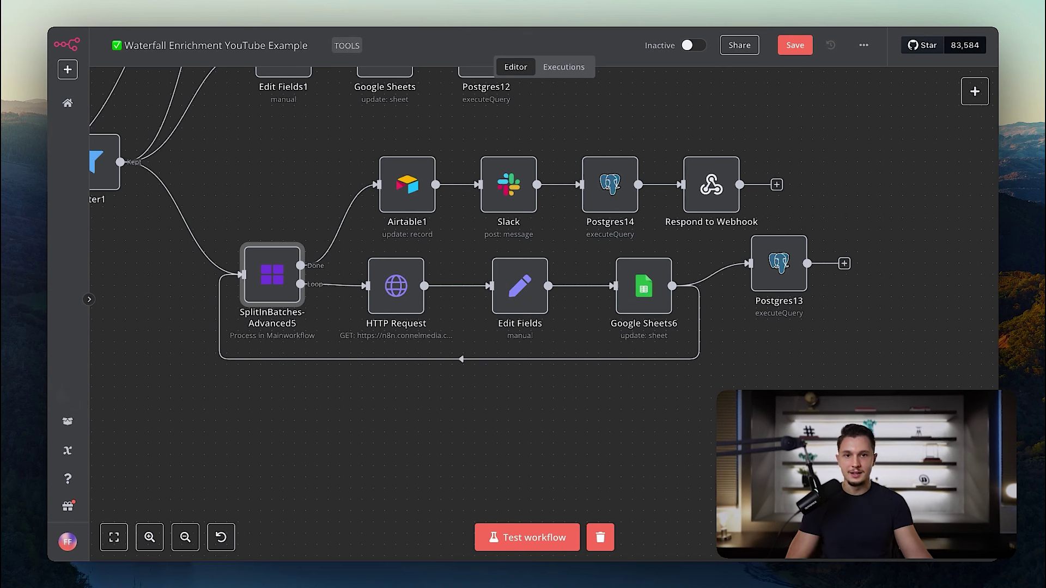
{"action": "double_click", "coordinate": [297, 277]}
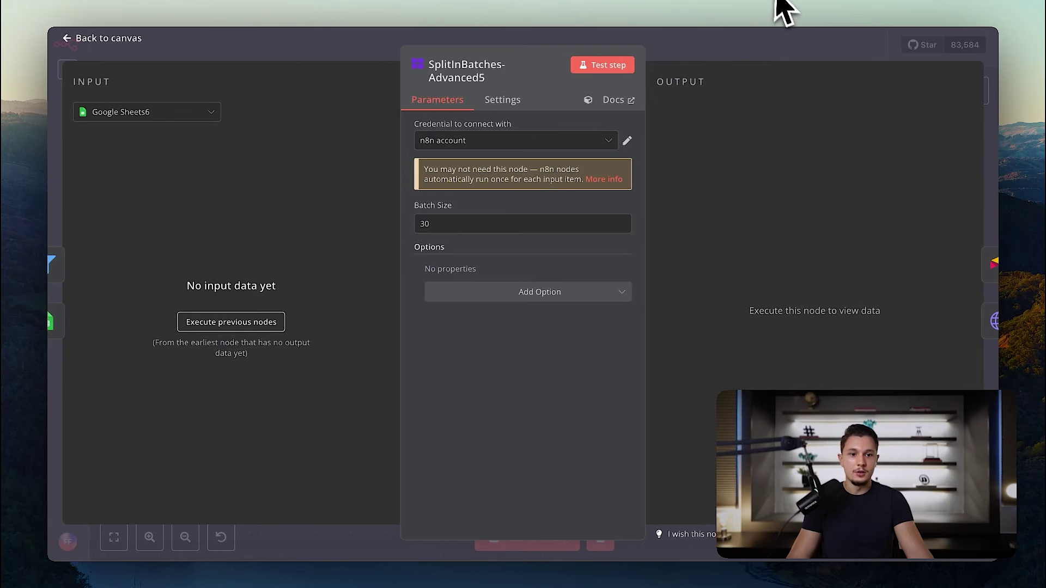
{"action": "left_click", "coordinate": [783, 54]}
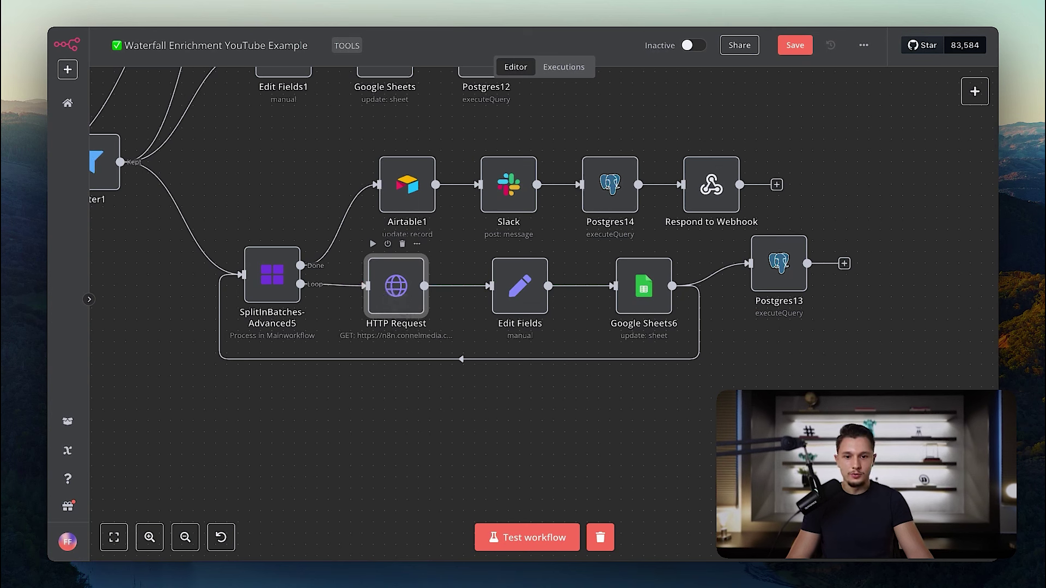
Search the node library for "execute" and show the Execute Sub-workflow node's actions.
{"action": "left_click", "coordinate": [975, 92]}
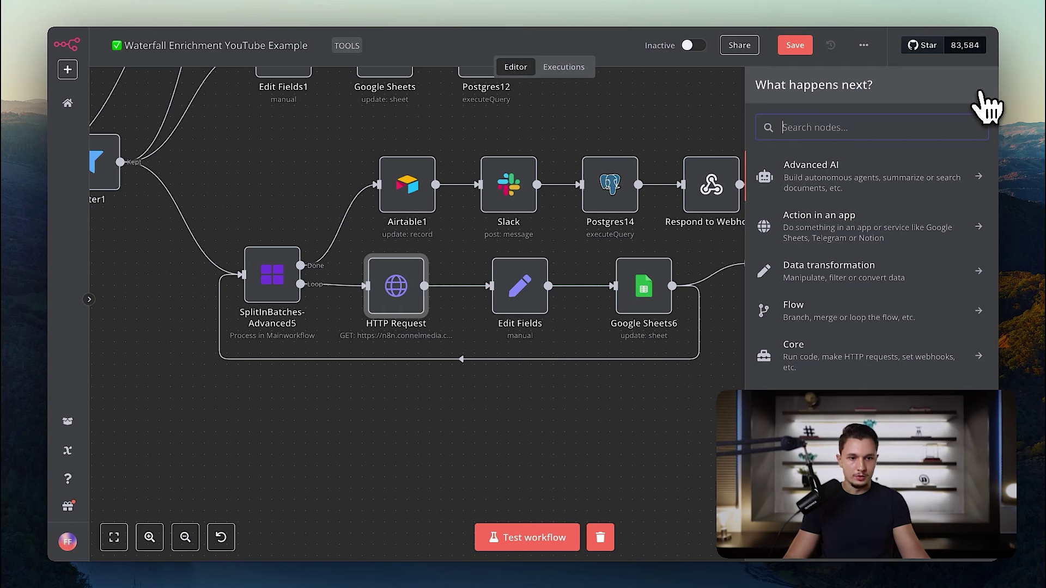
{"action": "type", "text": "execute"}
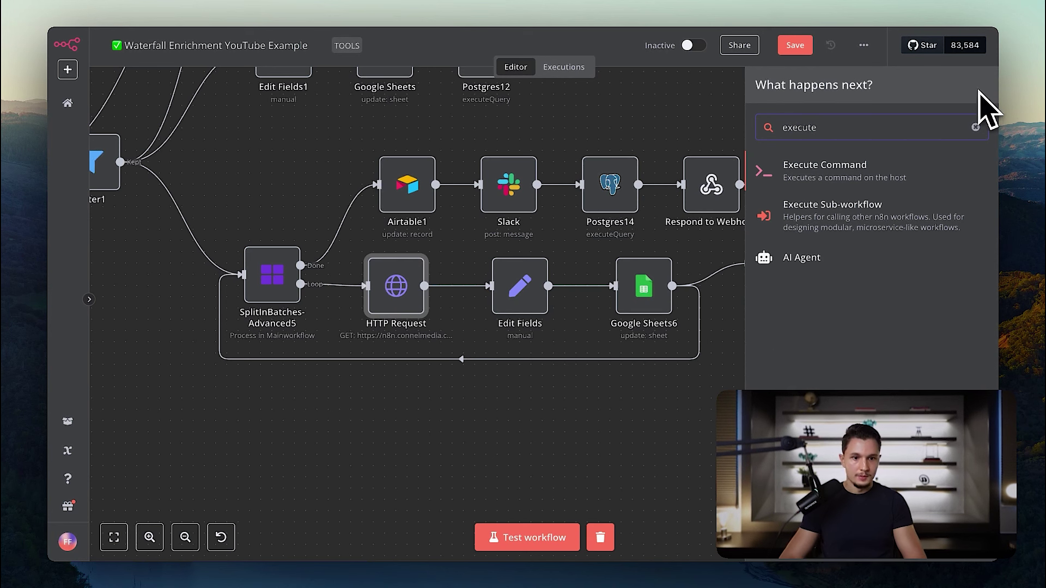
{"action": "left_click", "coordinate": [846, 195]}
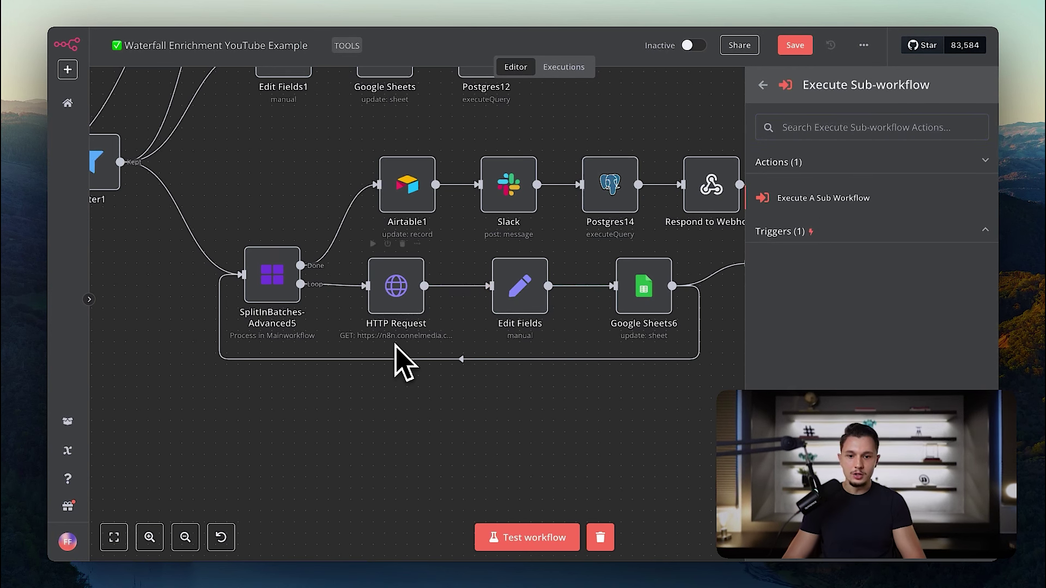
Inspect the HTTP Request node after the batch loop and the matching Webhook node in the Waterfall_Enrichment_API_v2 workflow.
{"action": "double_click", "coordinate": [396, 299]}
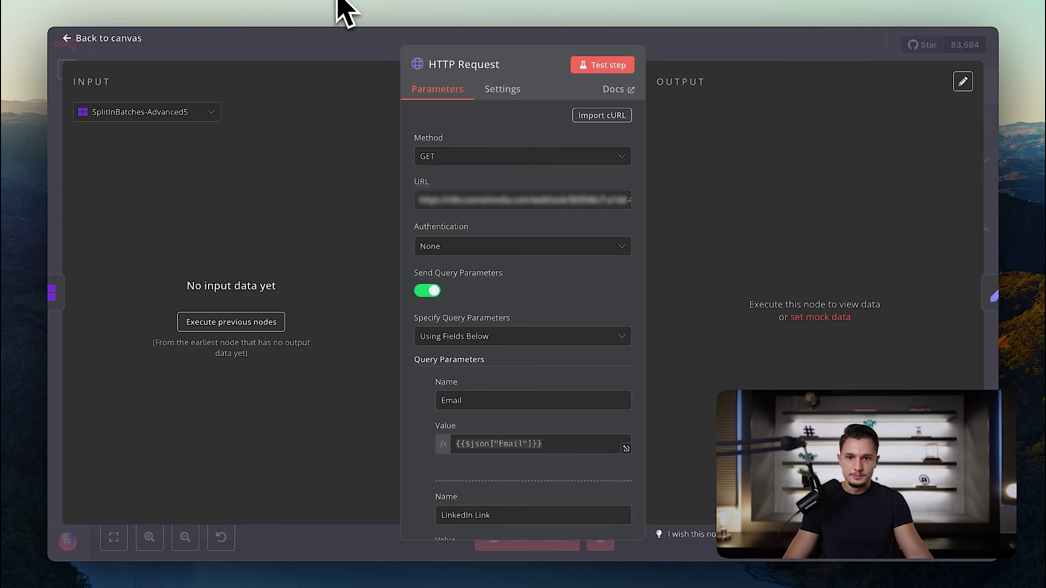
{"action": "key", "text": "Escape"}
{"action": "scroll", "coordinate": [211, 250], "scroll_direction": "up", "scroll_amount": 5}
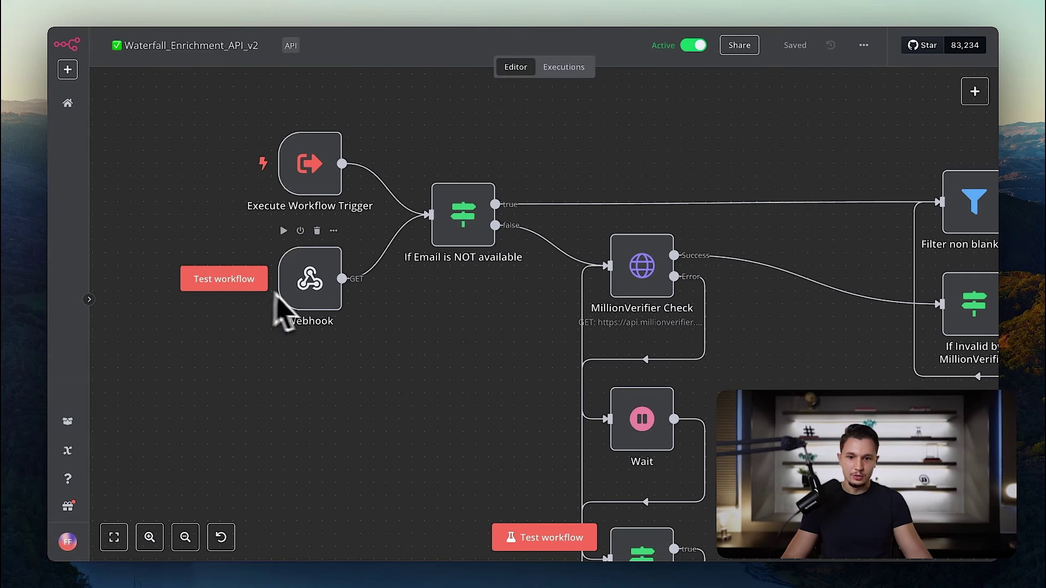
{"action": "double_click", "coordinate": [306, 280]}
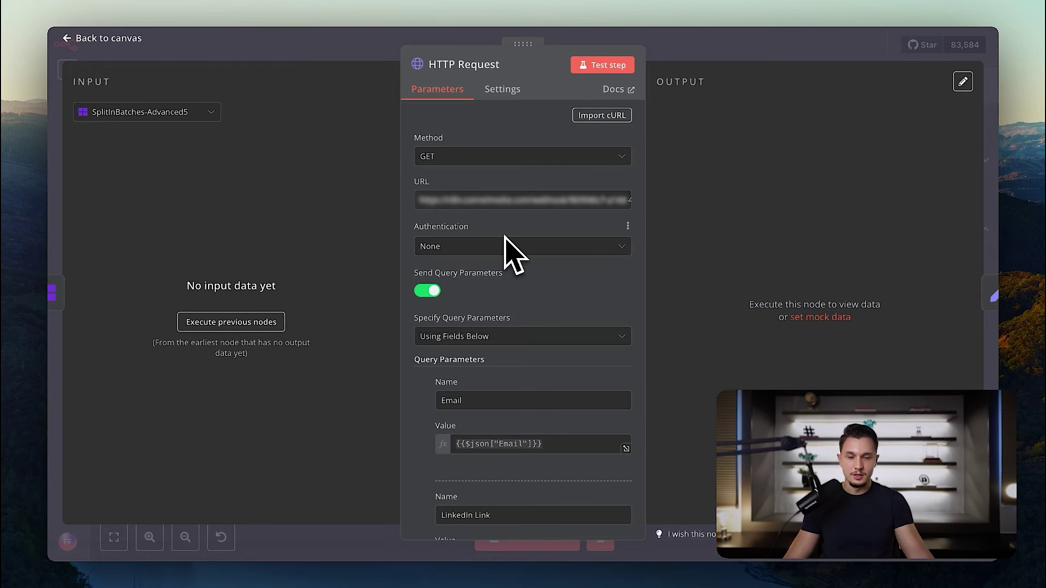
Examine the HTTP Request's Email, LinkedIn Link, sheet_url and row_id query parameters, including the LinkedIn Link value expression.
{"action": "scroll", "coordinate": [506, 239], "scroll_direction": "down", "scroll_amount": 5}
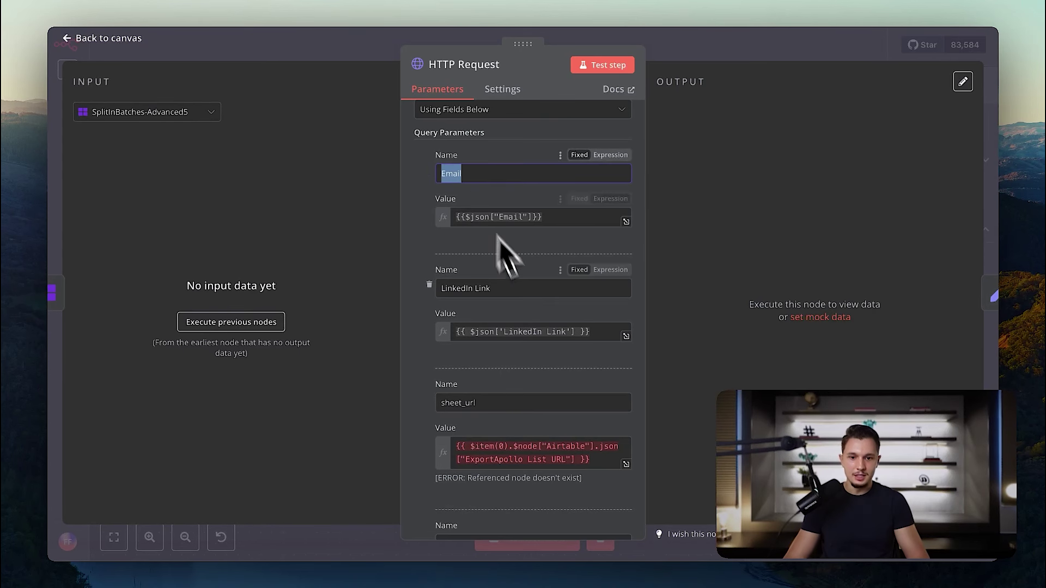
{"action": "triple_click", "coordinate": [523, 289]}
{"action": "scroll", "coordinate": [529, 305], "scroll_direction": "down", "scroll_amount": 3}
{"action": "triple_click", "coordinate": [518, 277]}
{"action": "scroll", "coordinate": [518, 305], "scroll_direction": "down", "scroll_amount": 3}
{"action": "left_click", "coordinate": [514, 309]}
{"action": "double_click", "coordinate": [514, 309]}
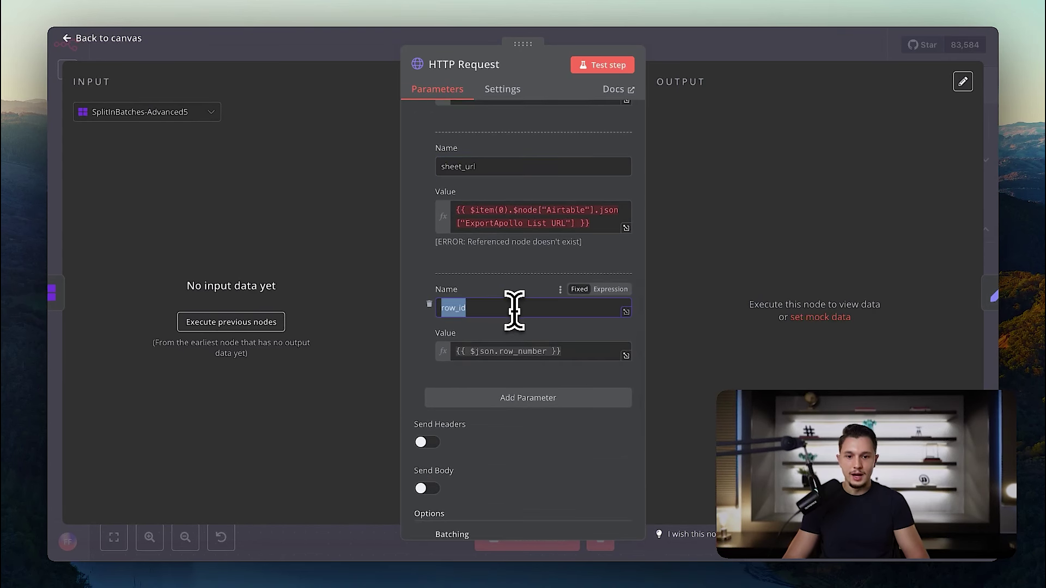
{"action": "scroll", "coordinate": [515, 310], "scroll_direction": "up", "scroll_amount": 6}
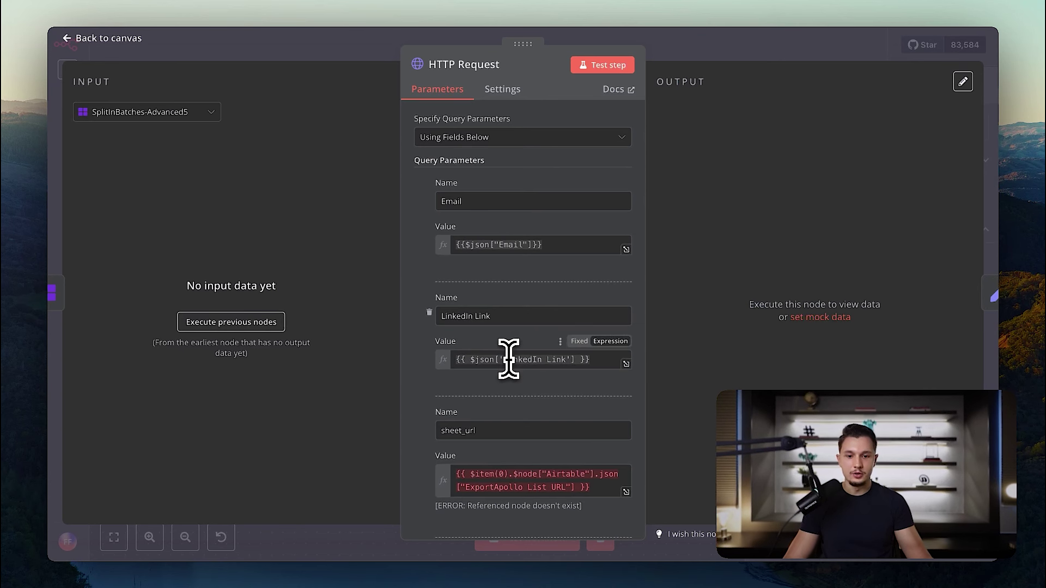
{"action": "left_click", "coordinate": [597, 361]}
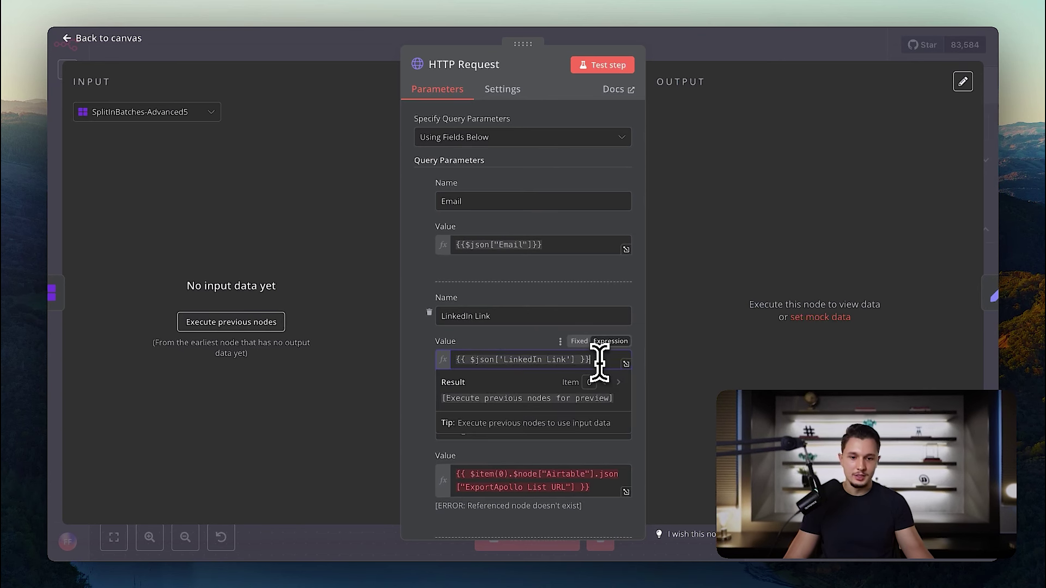
{"action": "left_click", "coordinate": [651, 376]}
Review the HTTP Request's batching and timeout options and its retry and error settings, and return to the canvas.
{"action": "scroll", "coordinate": [645, 366], "scroll_direction": "down", "scroll_amount": 1}
{"action": "scroll", "coordinate": [654, 384], "scroll_direction": "down", "scroll_amount": 10}
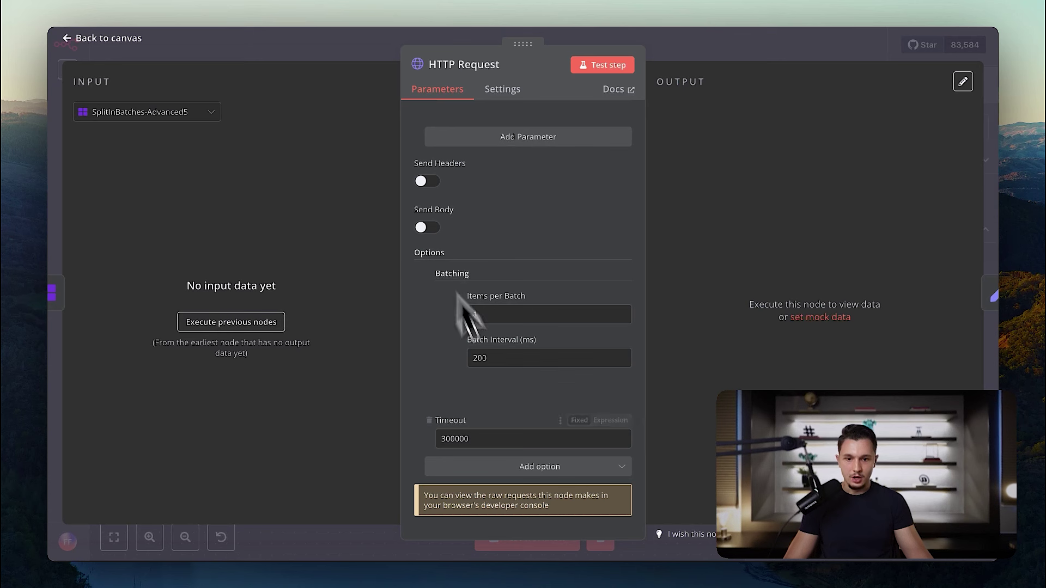
{"action": "left_click", "coordinate": [516, 472]}
{"action": "left_click", "coordinate": [516, 471]}
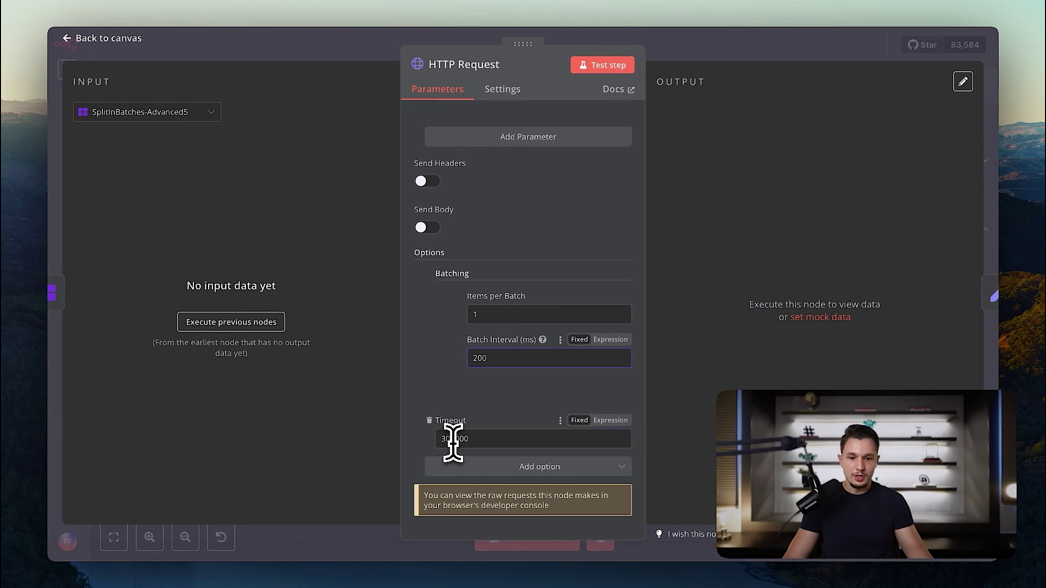
{"action": "left_click_drag", "start_coordinate": [488, 438], "coordinate": [385, 439]}
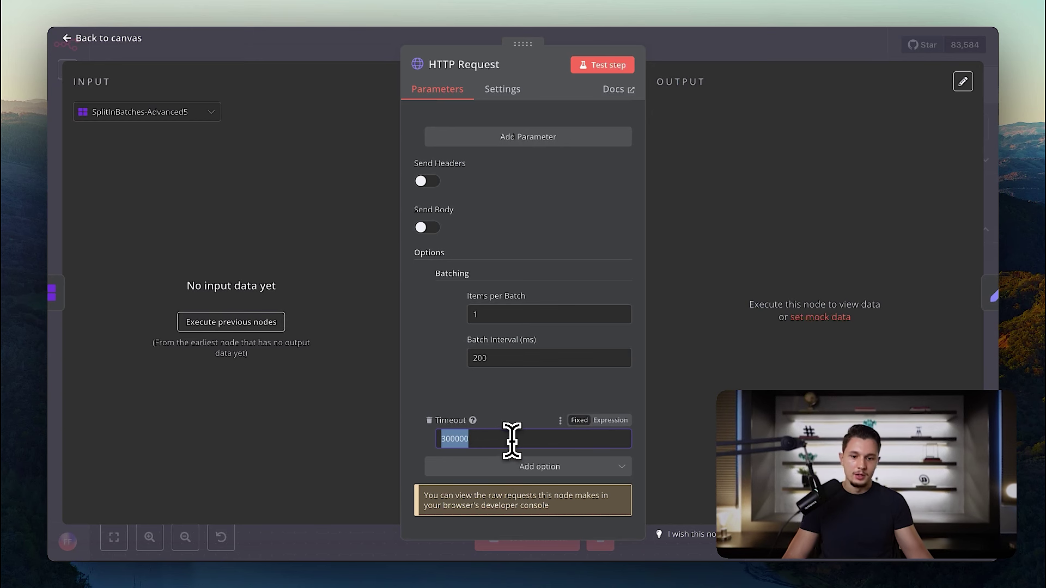
{"action": "scroll", "coordinate": [550, 275], "scroll_direction": "up", "scroll_amount": 10}
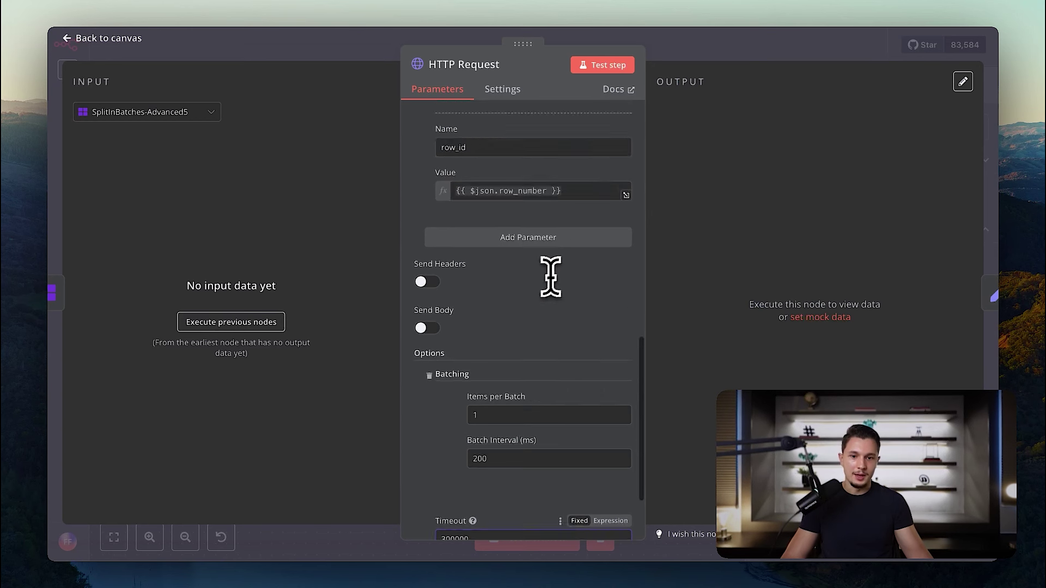
{"action": "left_click", "coordinate": [501, 91]}
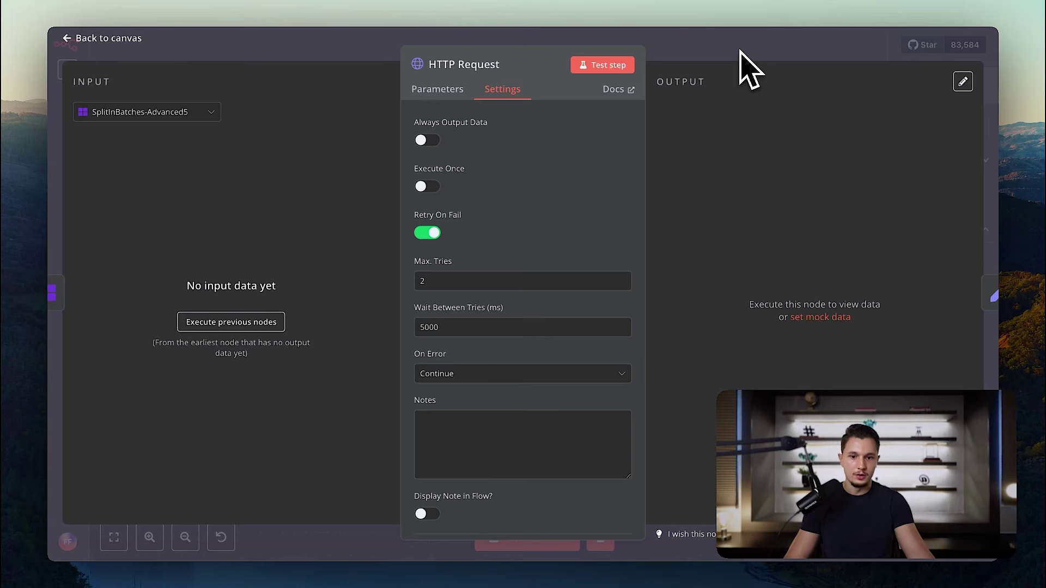
{"action": "left_click", "coordinate": [681, 55]}
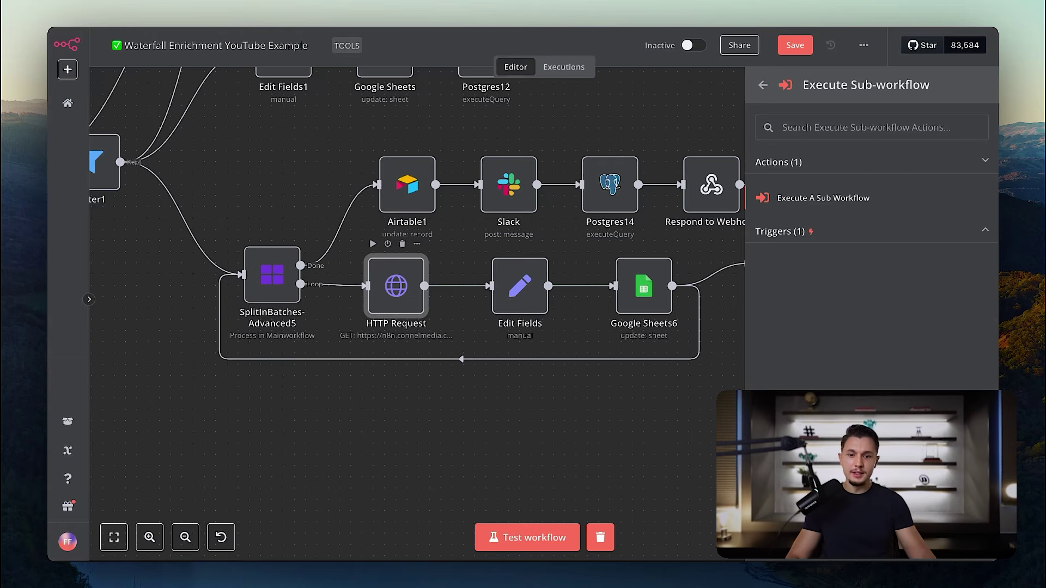
Trace the Waterfall_Enrichment_API_v2 workflow from its triggers to the final Respond to Webhook nodes and return to the YouTube example workflow.
{"action": "scroll", "coordinate": [419, 375], "scroll_direction": "right", "scroll_amount": 5}
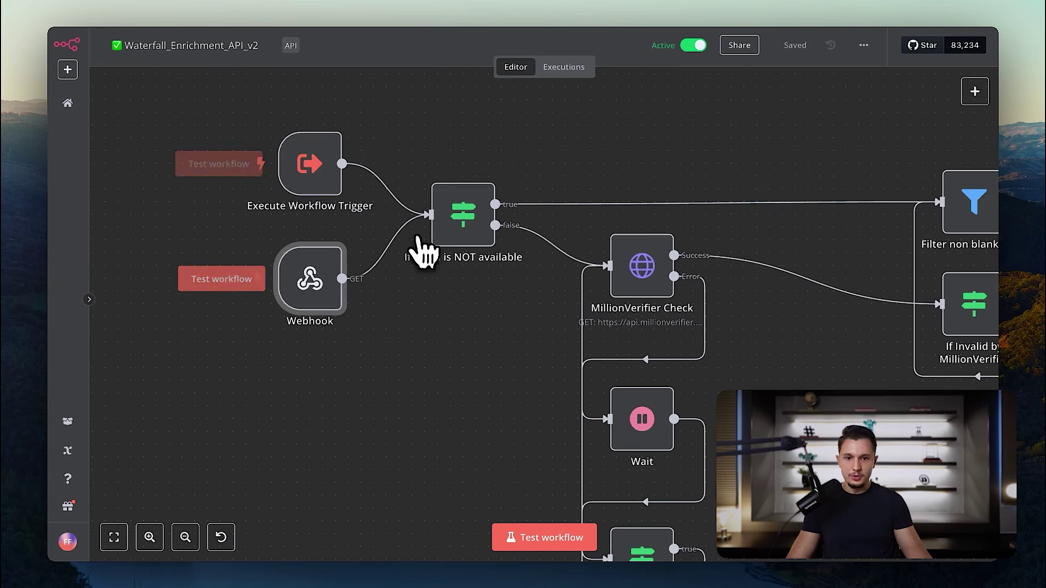
{"action": "scroll", "coordinate": [572, 346], "scroll_direction": "down", "scroll_amount": 6}
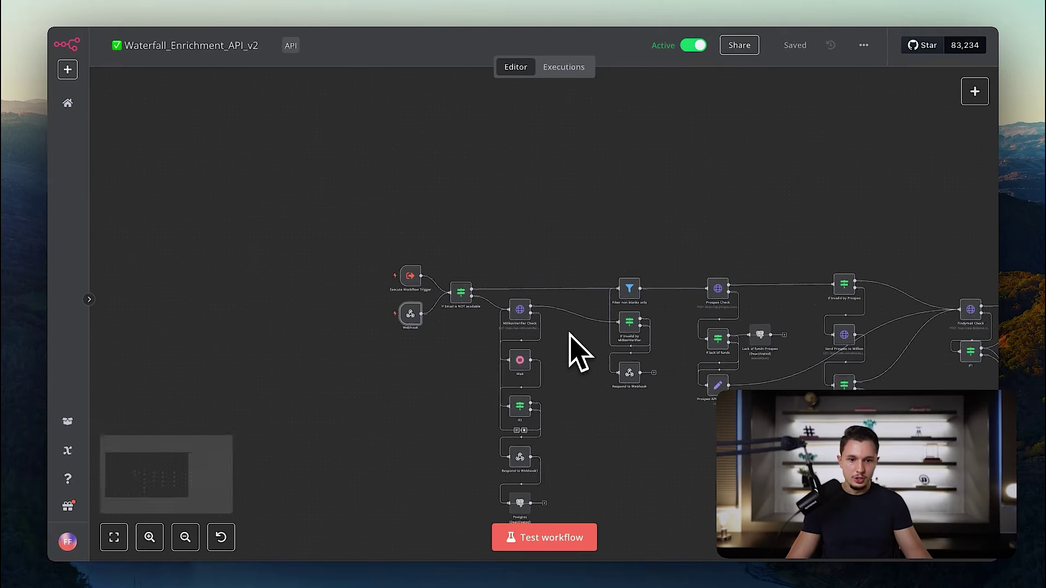
{"action": "scroll", "coordinate": [571, 349], "scroll_direction": "right", "scroll_amount": 10}
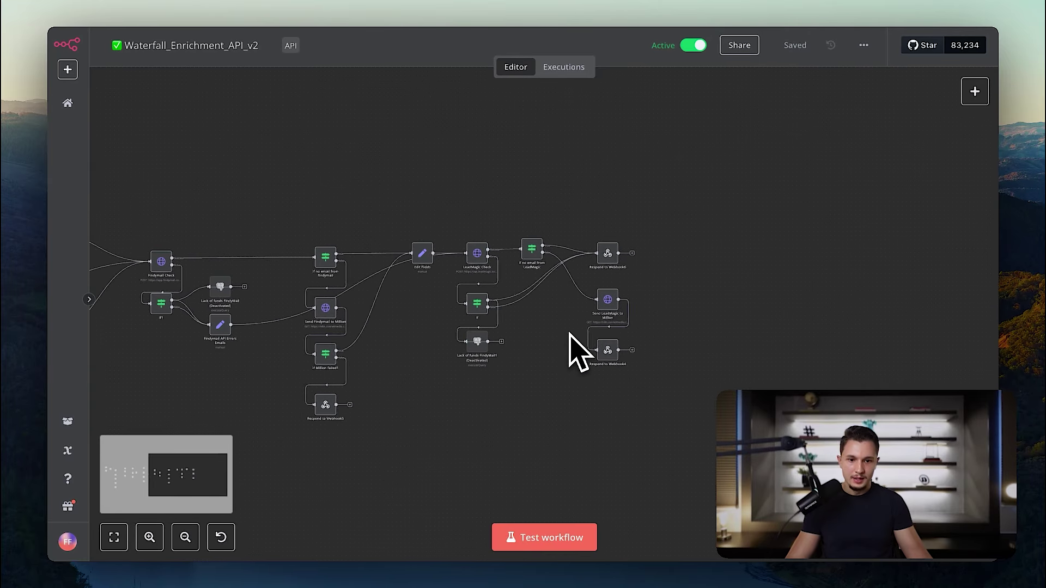
{"action": "double_click", "coordinate": [602, 260]}
{"action": "scroll", "coordinate": [531, 289], "scroll_direction": "down", "scroll_amount": 5}
{"action": "scroll", "coordinate": [531, 288], "scroll_direction": "up", "scroll_amount": 5}
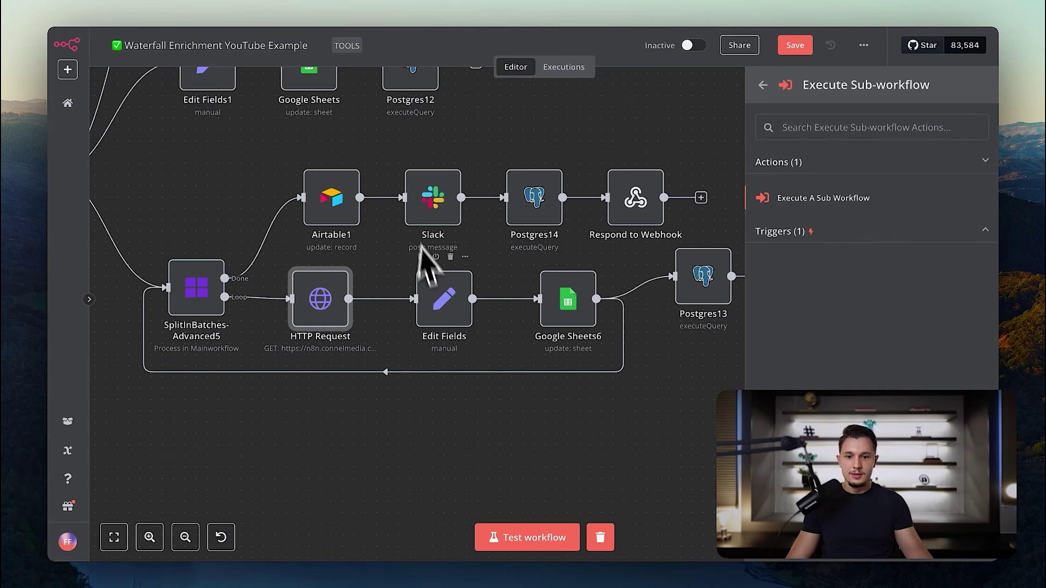
Review the SplitInBatches-Advanced5 settings and the Edit Fields mapping for Final Email, Vendor, Quality, row_number and Email Status.
{"action": "double_click", "coordinate": [198, 304]}
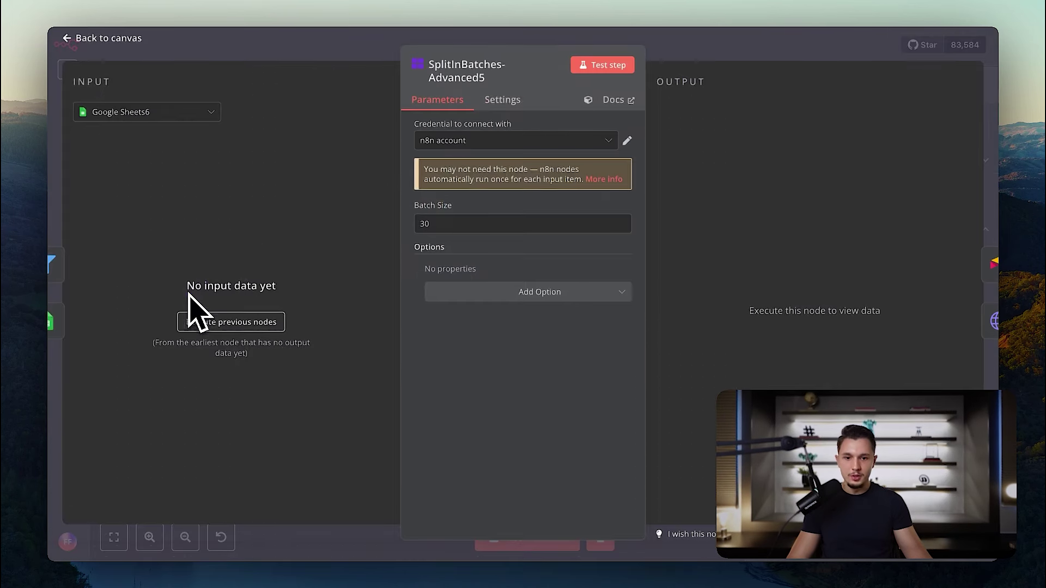
{"action": "key", "text": "Escape"}
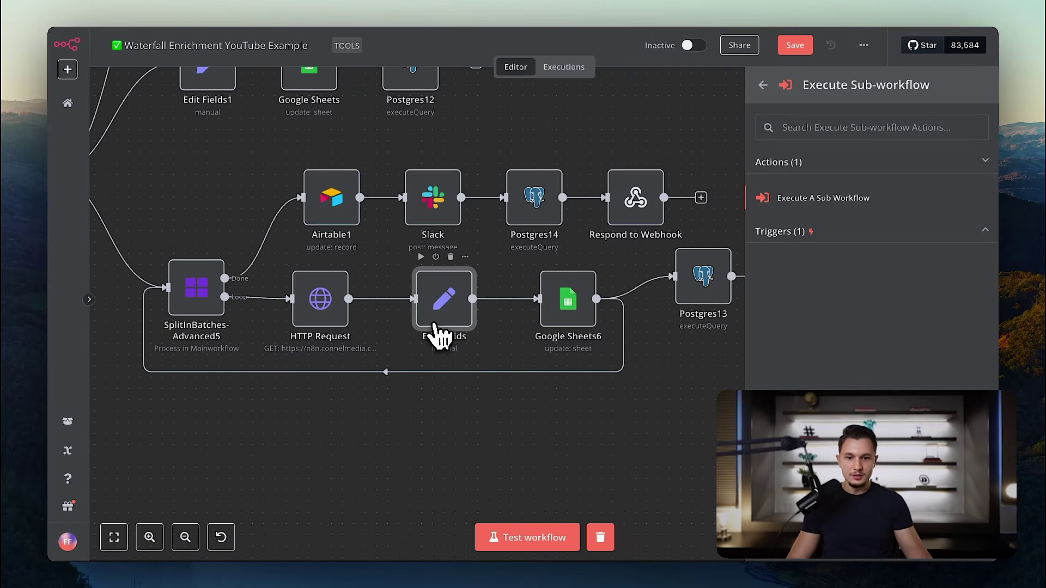
{"action": "double_click", "coordinate": [442, 330]}
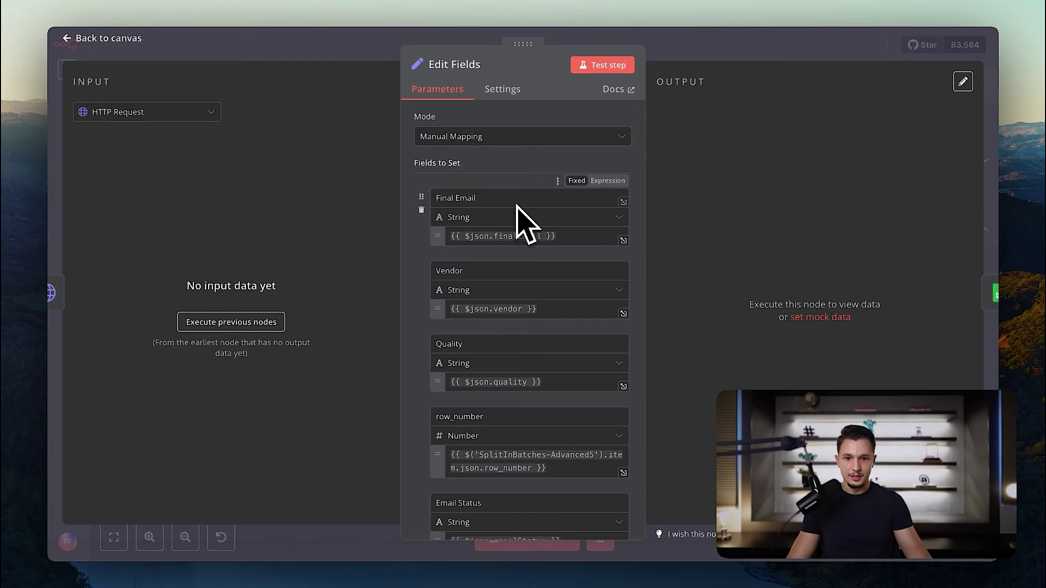
{"action": "scroll", "coordinate": [512, 261], "scroll_direction": "down", "scroll_amount": 3}
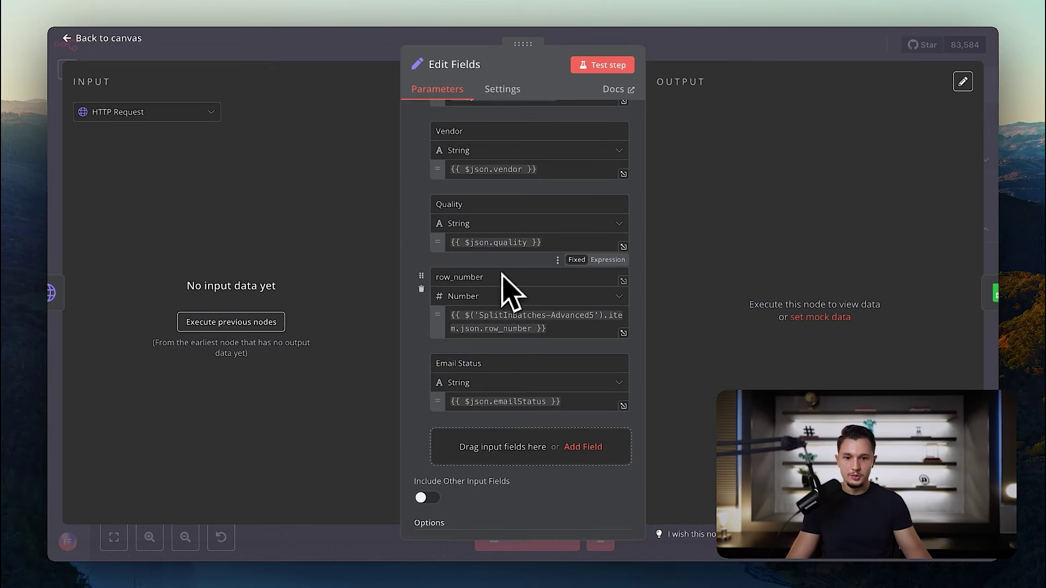
{"action": "left_click", "coordinate": [740, 53]}
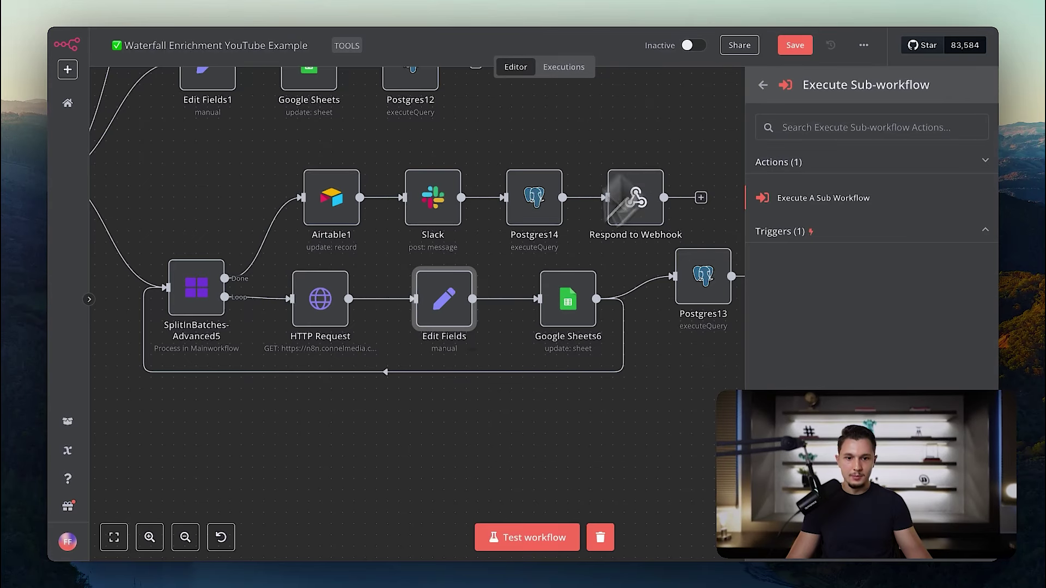
Examine the Google Sheets6 row update settings, including its document and sheet URLs, column mapping and matching column, alongside the Respond to Webhook6 response body.
{"action": "double_click", "coordinate": [568, 313]}
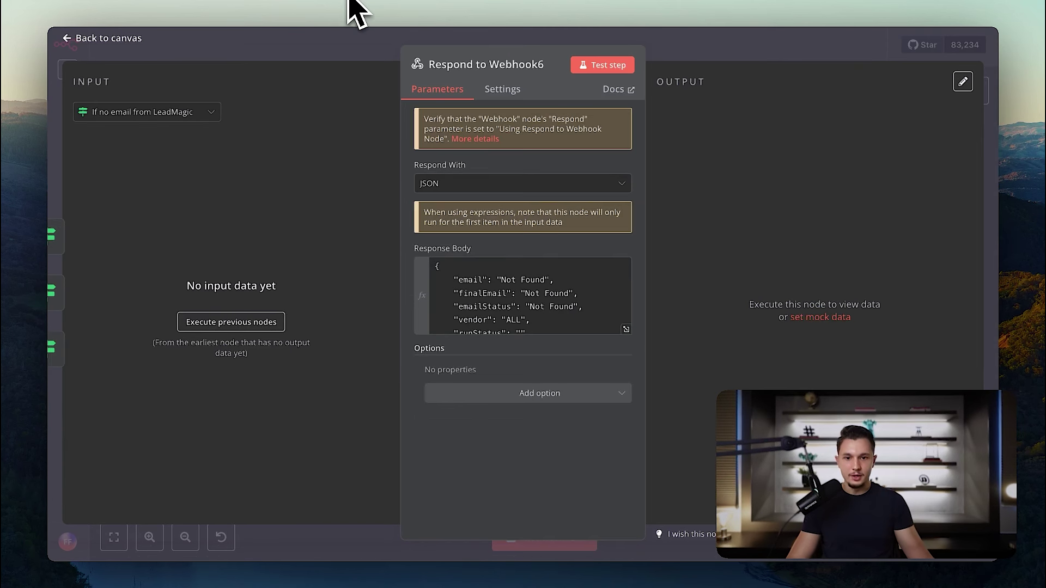
{"action": "left_click", "coordinate": [268, 58]}
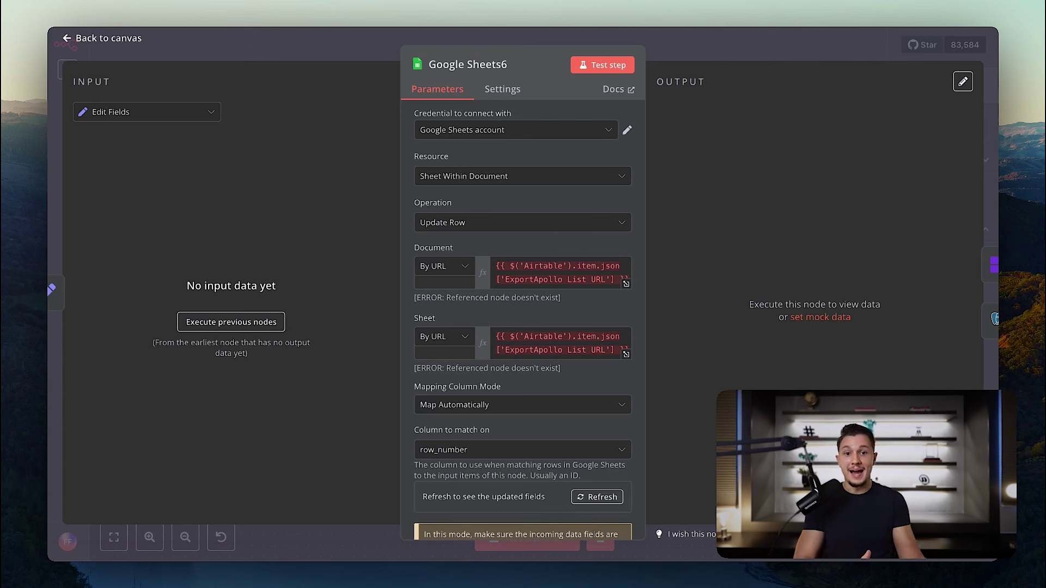
{"action": "scroll", "coordinate": [526, 364], "scroll_direction": "down", "scroll_amount": 3}
{"action": "scroll", "coordinate": [531, 365], "scroll_direction": "up", "scroll_amount": 3}
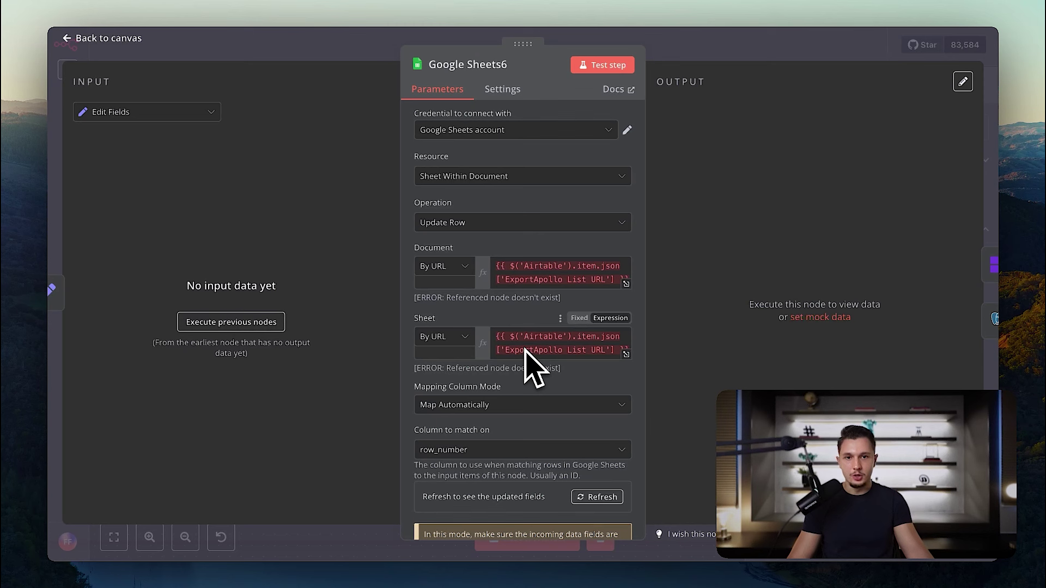
{"action": "scroll", "coordinate": [618, 305], "scroll_direction": "down", "scroll_amount": 3}
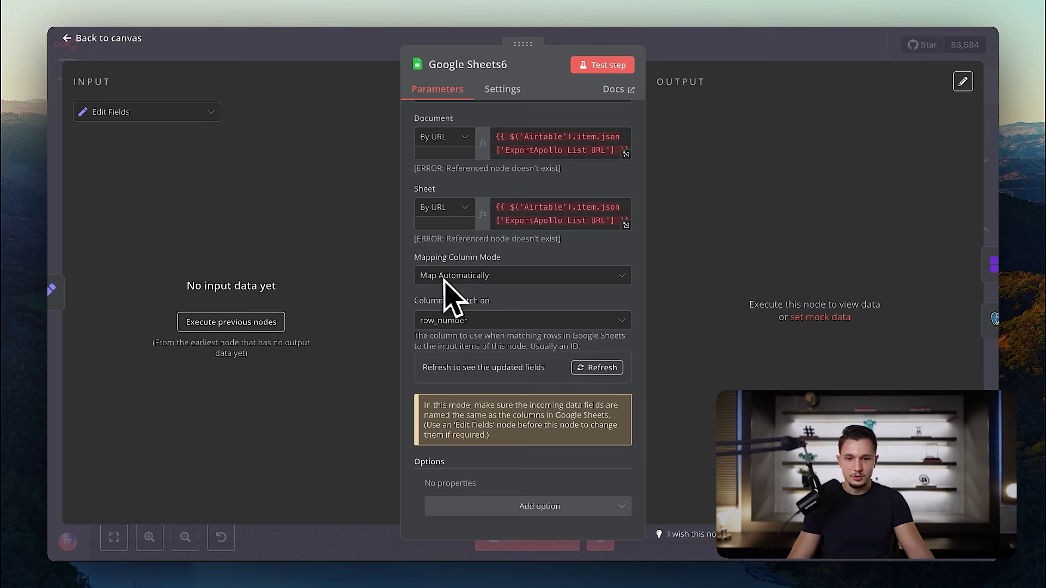
{"action": "key", "text": "Escape"}
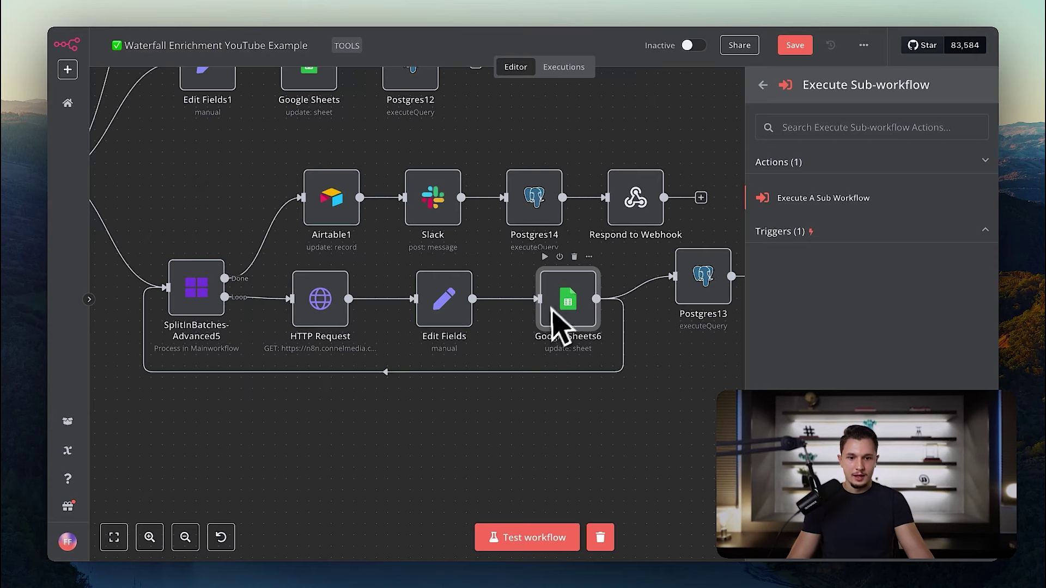
Inspect the Postgres13 node's query that inserts a record into workflow_logs after the sheet update, and return to the canvas.
{"action": "scroll", "coordinate": [686, 303], "scroll_direction": "right", "scroll_amount": 2}
{"action": "left_click", "coordinate": [664, 306]}
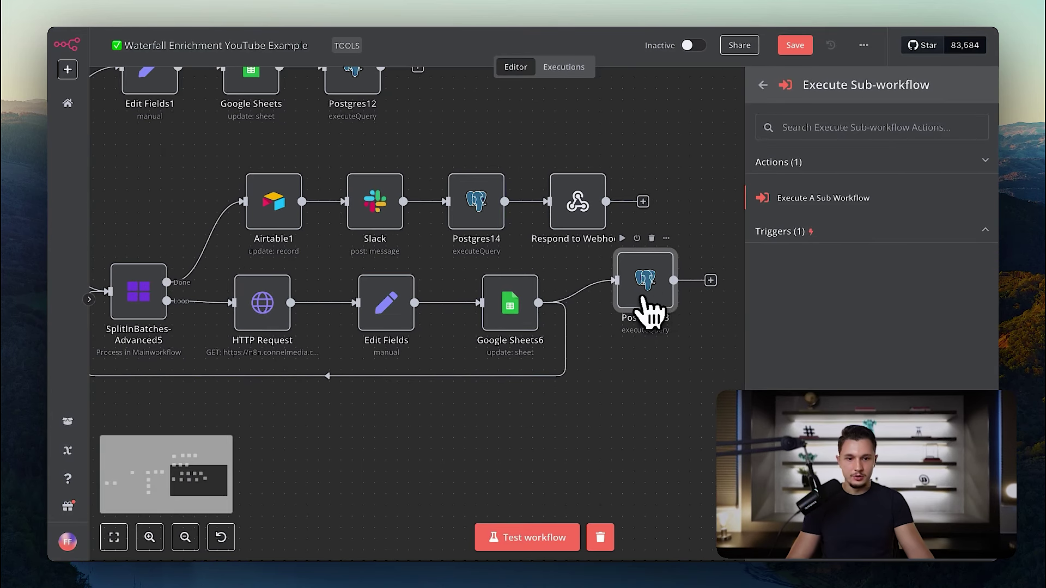
{"action": "double_click", "coordinate": [660, 299]}
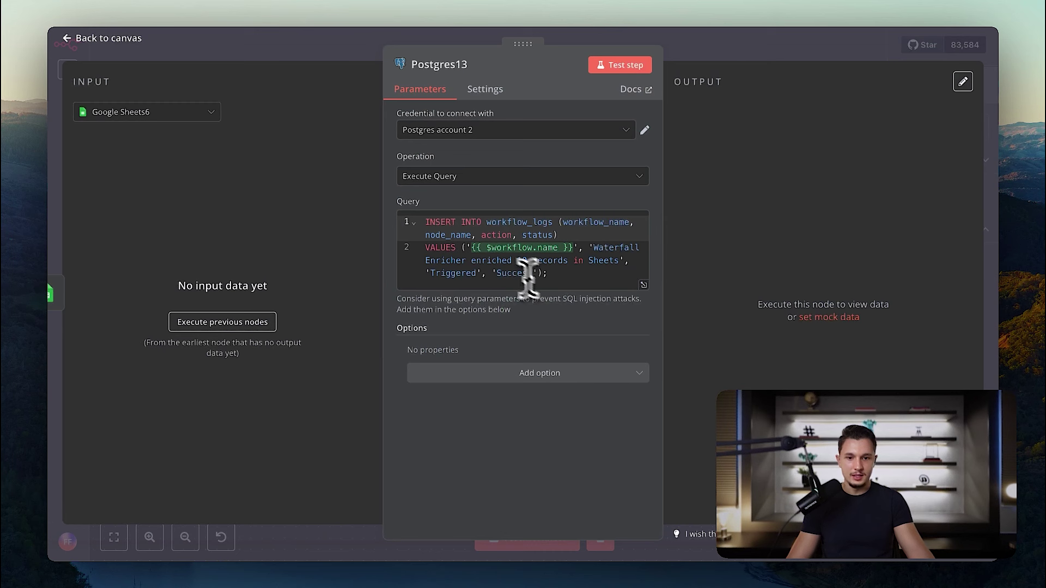
{"action": "left_click_drag", "start_coordinate": [595, 278], "coordinate": [595, 246]}
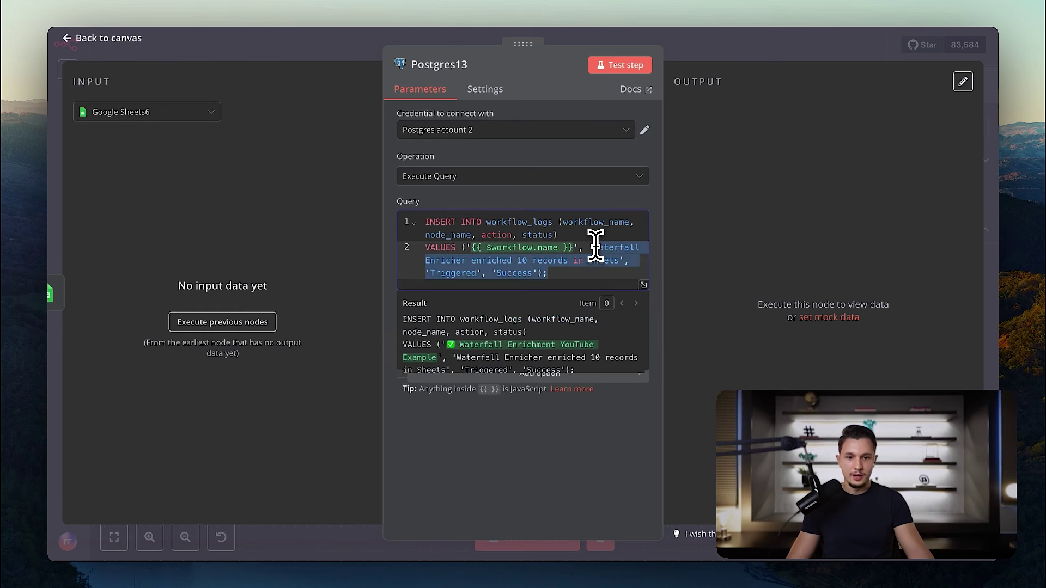
{"action": "left_click", "coordinate": [531, 273]}
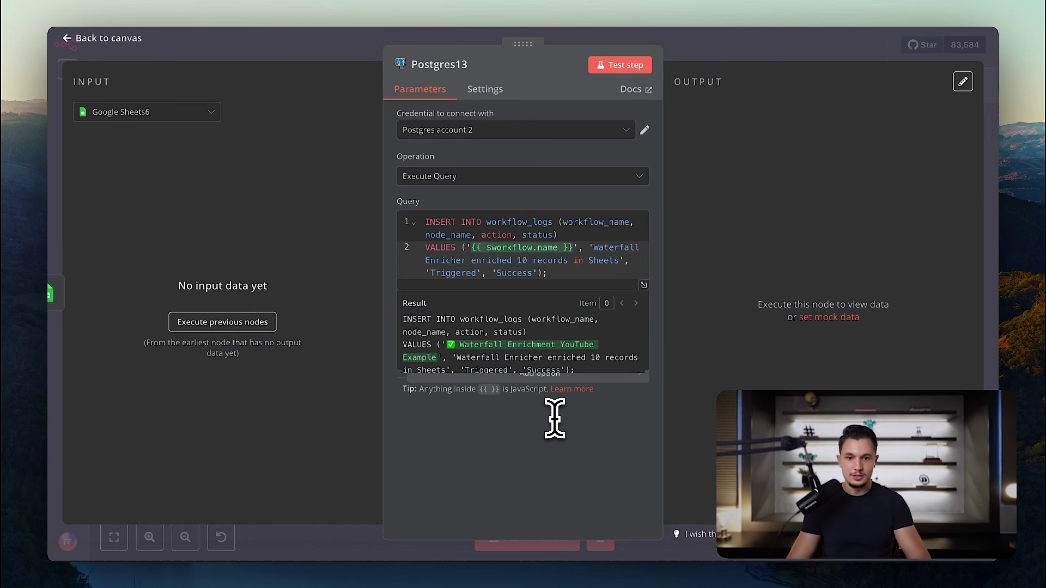
{"action": "left_click", "coordinate": [730, 52]}
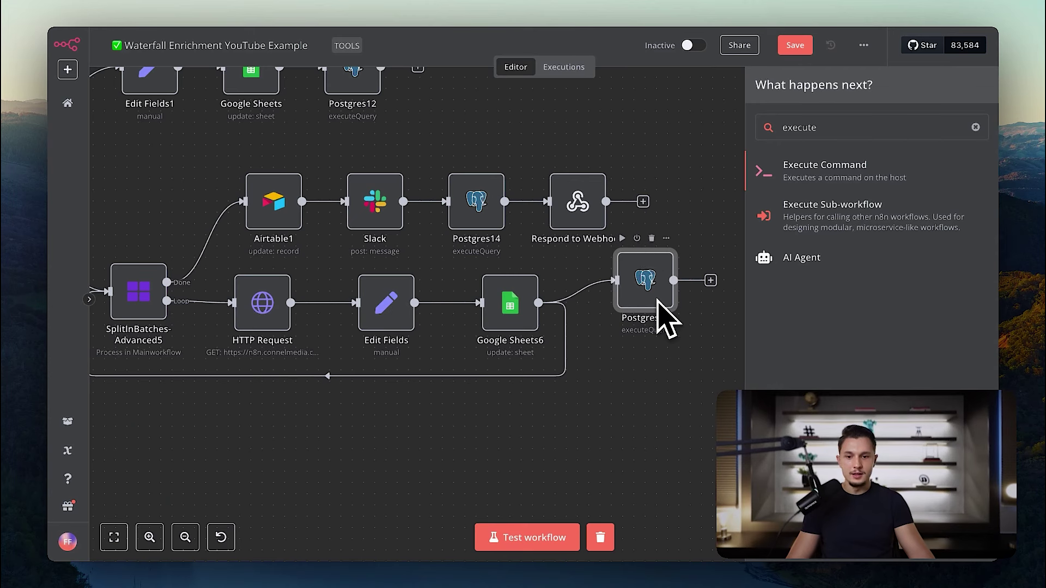
Recheck the SplitInBatches-Advanced5 node and trace the flow from Filter1 through the batch loop to its Done branch with Airtable1 and Slack.
{"action": "scroll", "coordinate": [528, 367], "scroll_direction": "down", "scroll_amount": 2}
{"action": "scroll", "coordinate": [528, 366], "scroll_direction": "left", "scroll_amount": 4}
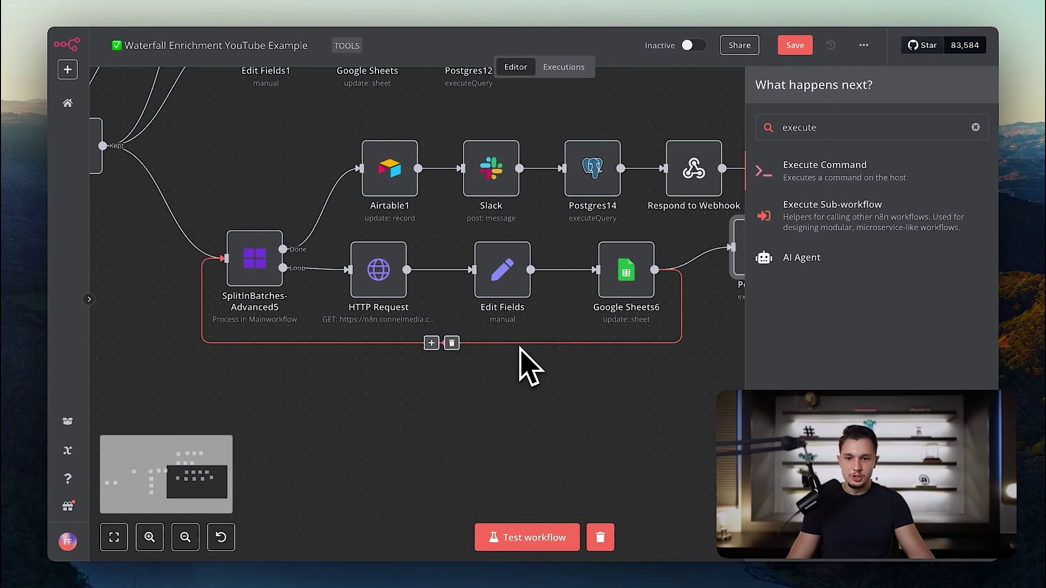
{"action": "double_click", "coordinate": [267, 281]}
{"action": "left_click", "coordinate": [759, 71]}
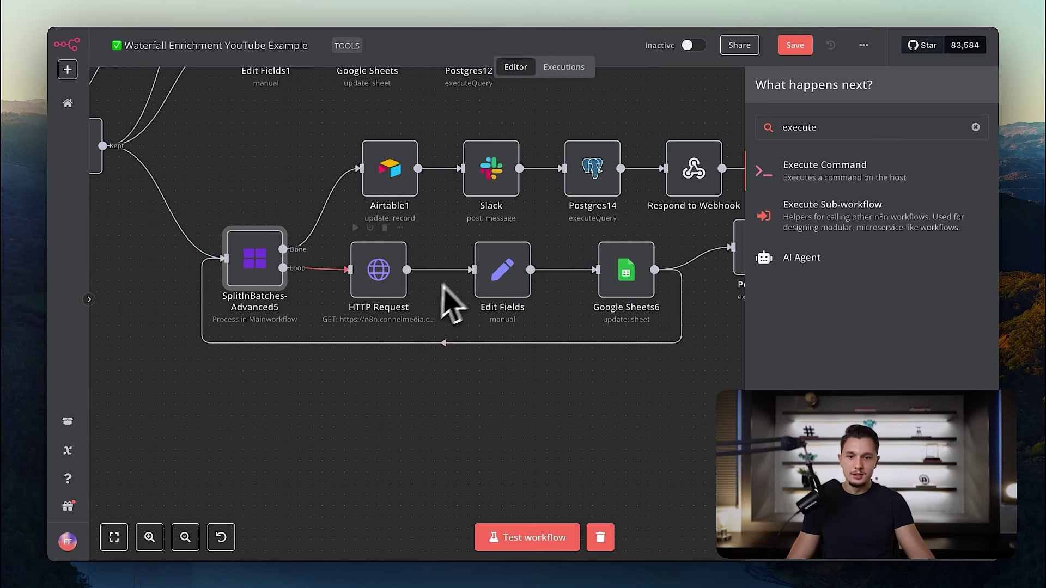
{"action": "scroll", "coordinate": [278, 275], "scroll_direction": "left", "scroll_amount": 10}
{"action": "scroll", "coordinate": [278, 275], "scroll_direction": "up", "scroll_amount": 3}
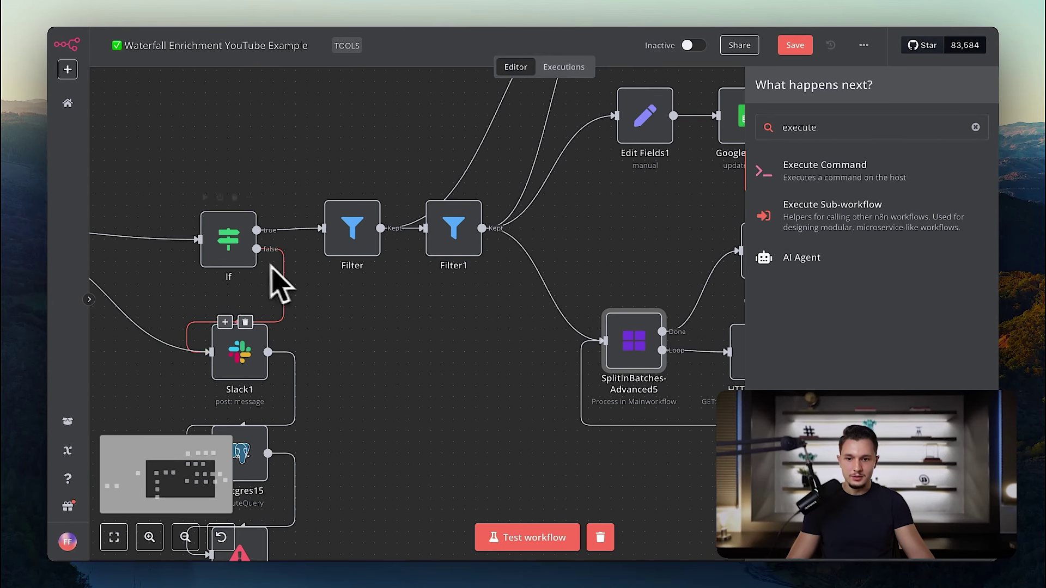
{"action": "left_click", "coordinate": [481, 231]}
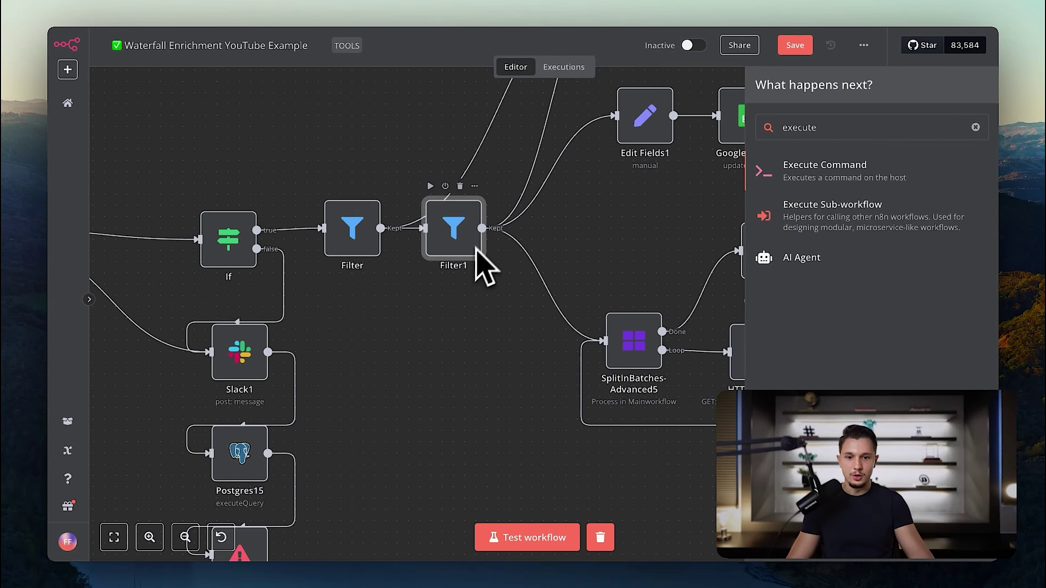
{"action": "scroll", "coordinate": [281, 295], "scroll_direction": "right", "scroll_amount": 7}
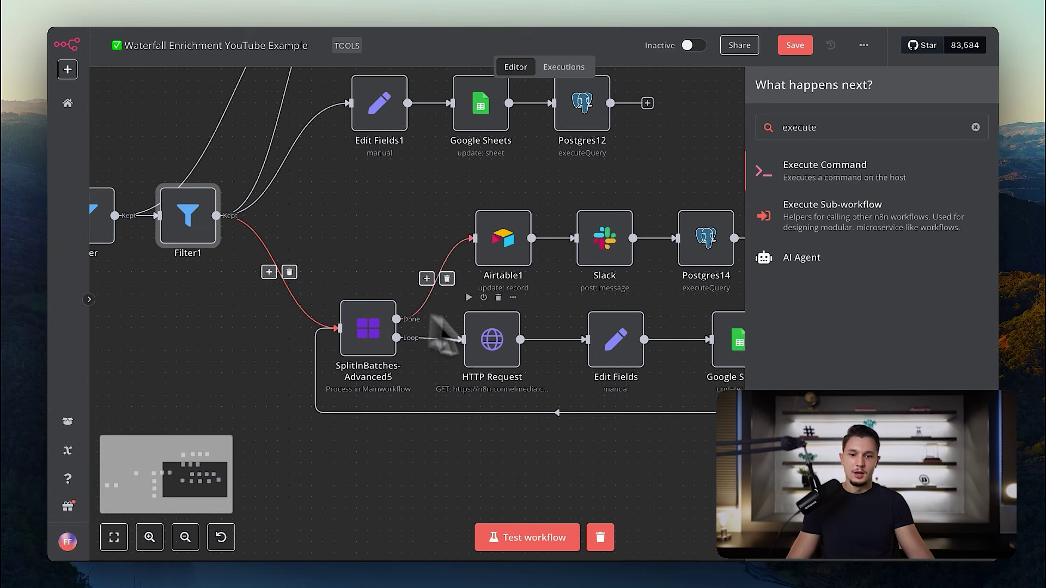
{"action": "scroll", "coordinate": [490, 261], "scroll_direction": "right", "scroll_amount": 3}
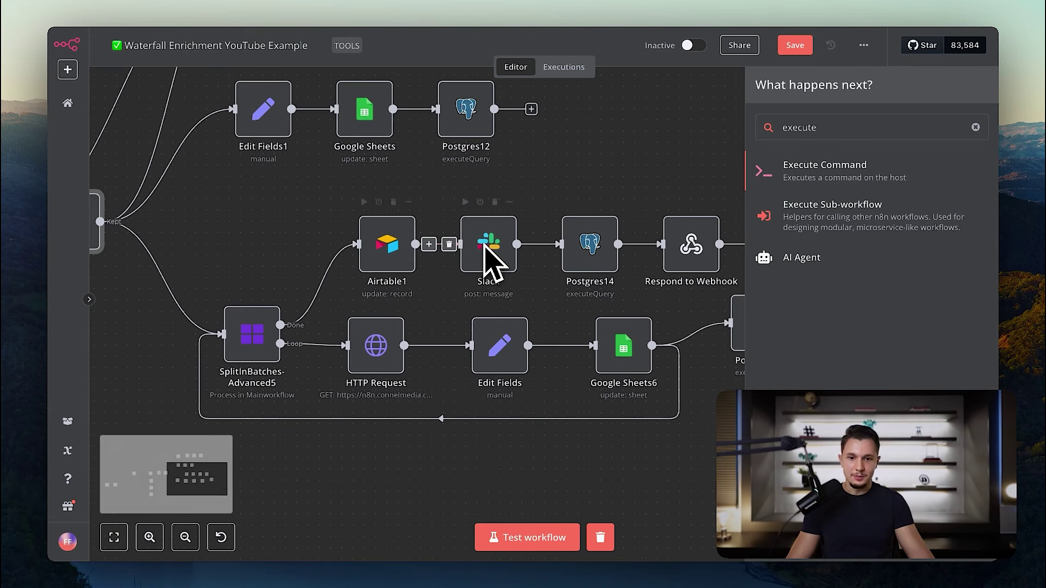
Select the Airtable1 node and examine the automation and status columns of the Lead Generation table in Airtable.
{"action": "left_click", "coordinate": [383, 265]}
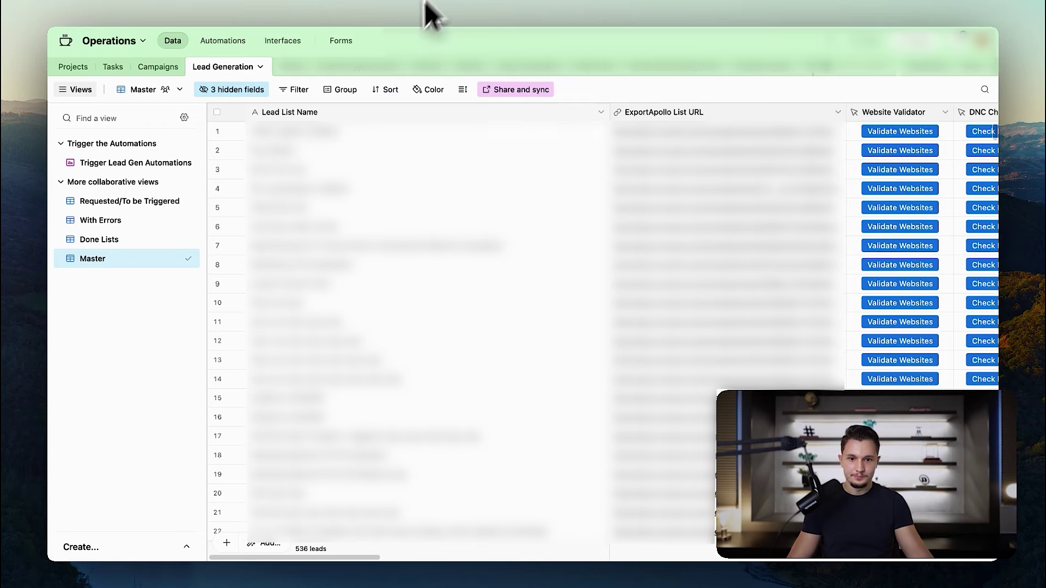
{"action": "scroll", "coordinate": [339, 201], "scroll_direction": "right", "scroll_amount": 10}
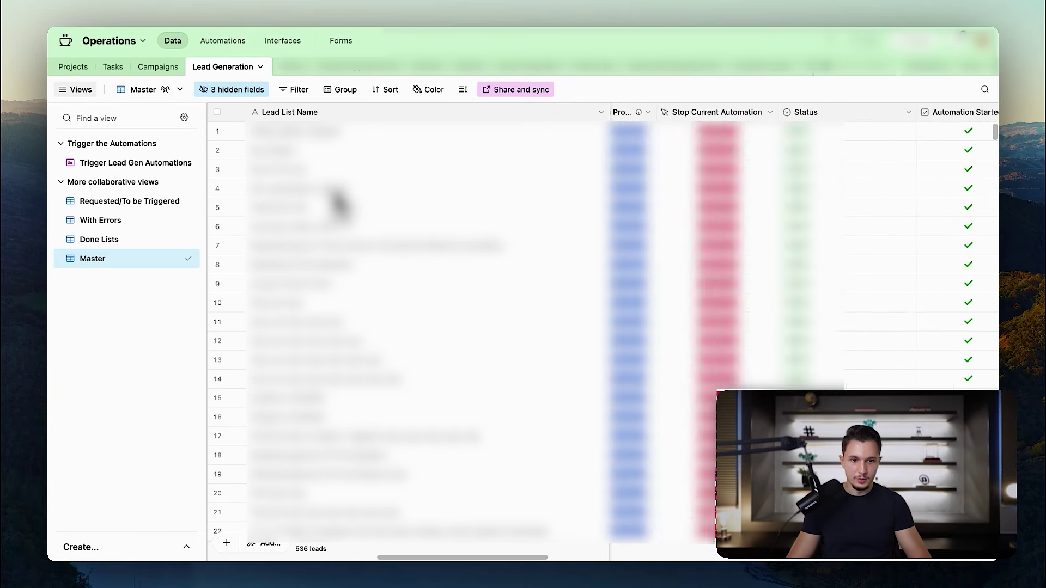
{"action": "scroll", "coordinate": [339, 201], "scroll_direction": "left", "scroll_amount": 5}
{"action": "left_click", "coordinate": [727, 136]}
{"action": "left_click_drag", "start_coordinate": [727, 136], "coordinate": [729, 397]}
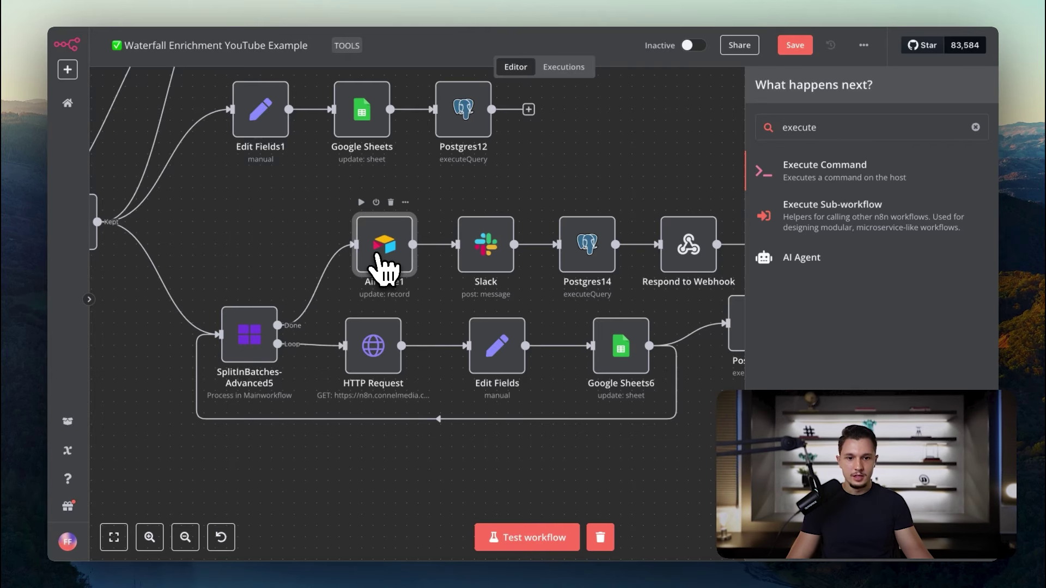
Review the message settings of the Slack node and the logging query of the Postgres14 node in the n8n workflow.
{"action": "double_click", "coordinate": [469, 275]}
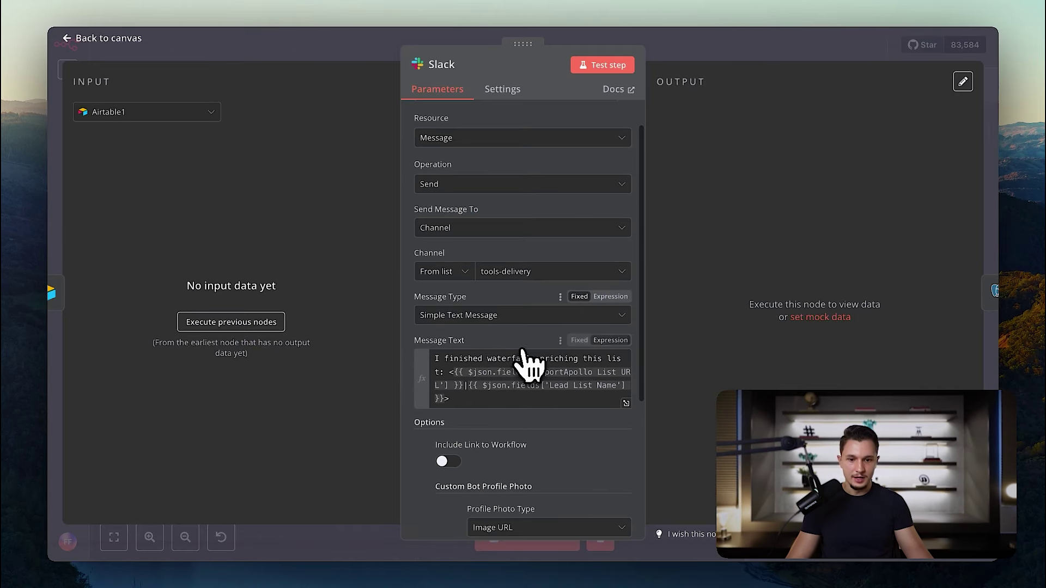
{"action": "left_click", "coordinate": [728, 57]}
{"action": "scroll", "coordinate": [670, 216], "scroll_direction": "right", "scroll_amount": 3}
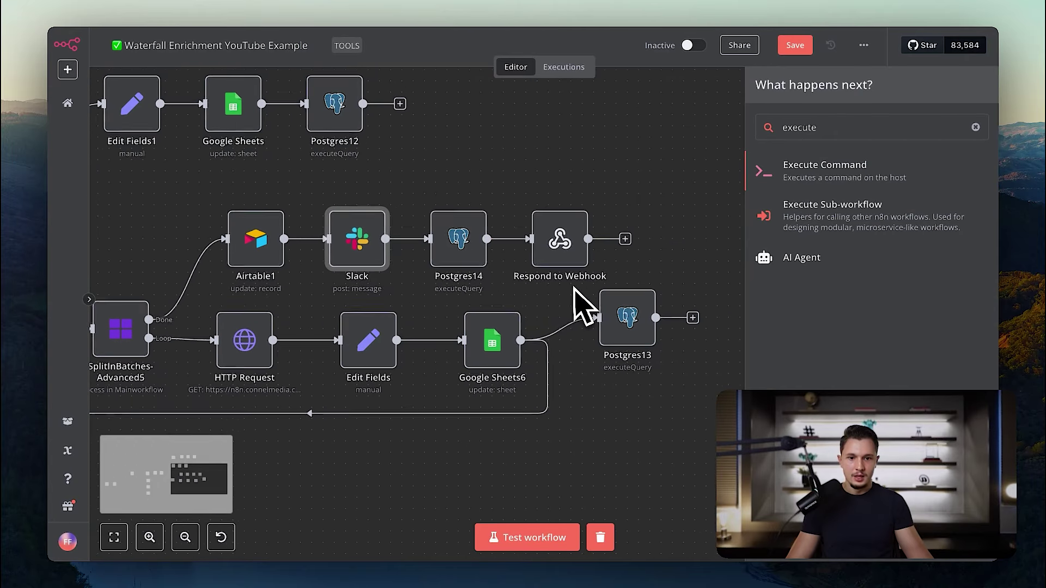
{"action": "double_click", "coordinate": [447, 250]}
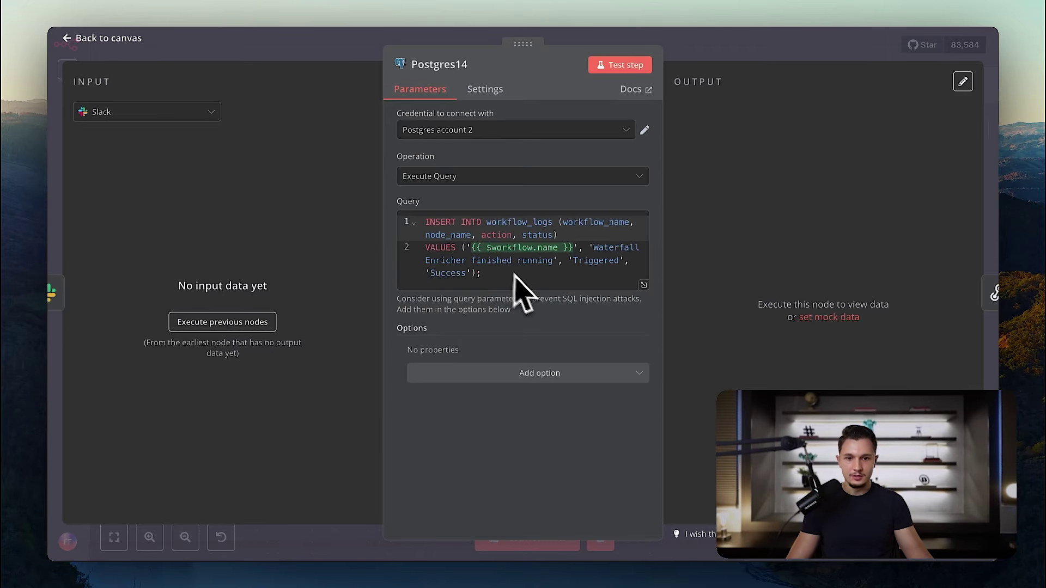
{"action": "left_click", "coordinate": [699, 66]}
Add a "No Operation, do nothing" node after the Respond to Webhook node.
{"action": "left_click", "coordinate": [554, 253]}
{"action": "scroll", "coordinate": [560, 255], "scroll_direction": "down", "scroll_amount": 5}
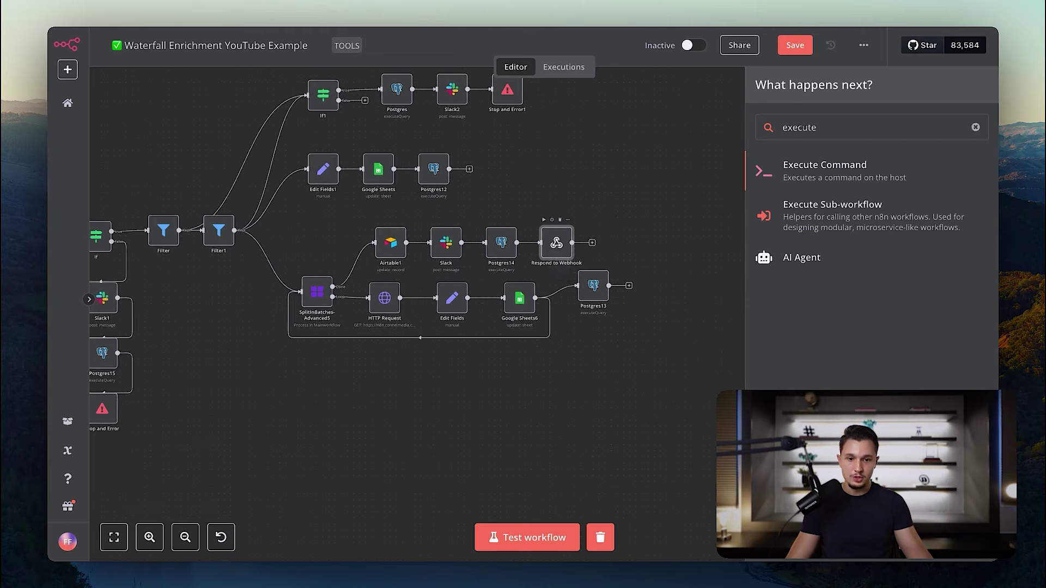
{"action": "scroll", "coordinate": [560, 261], "scroll_direction": "left", "scroll_amount": 10}
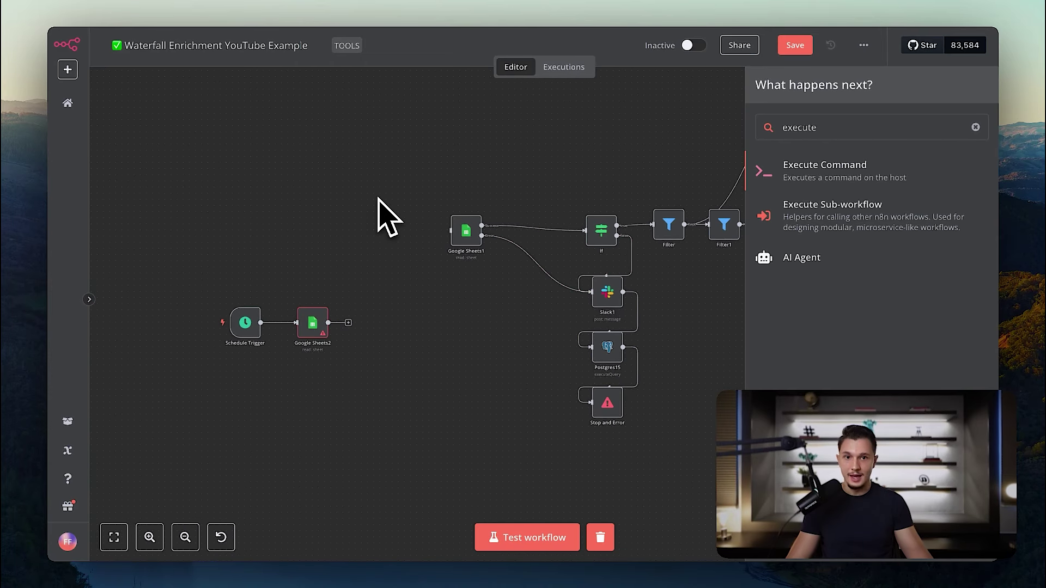
{"action": "scroll", "coordinate": [381, 202], "scroll_direction": "right", "scroll_amount": 10}
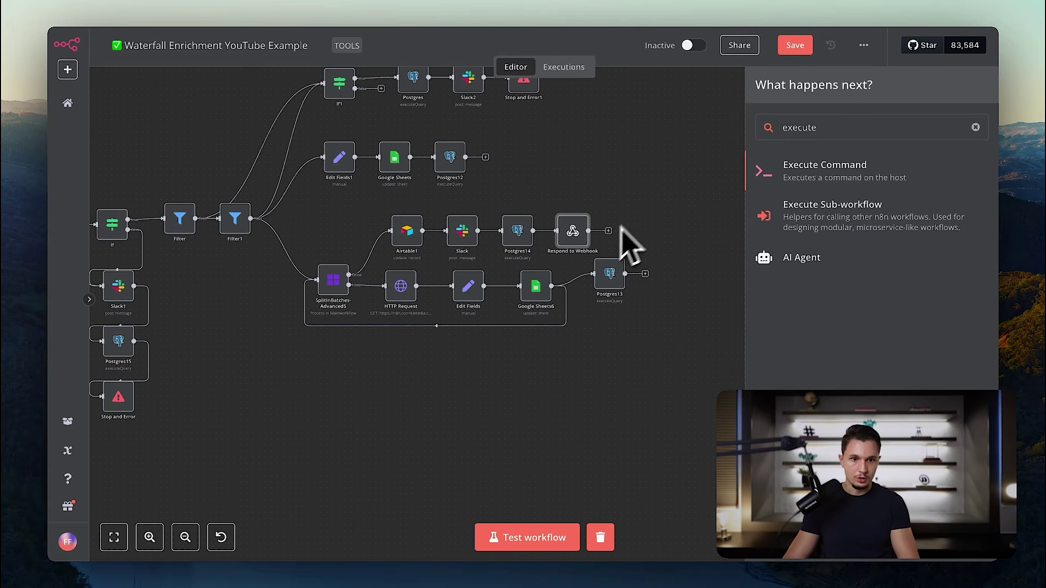
{"action": "type", "text": "do no"}
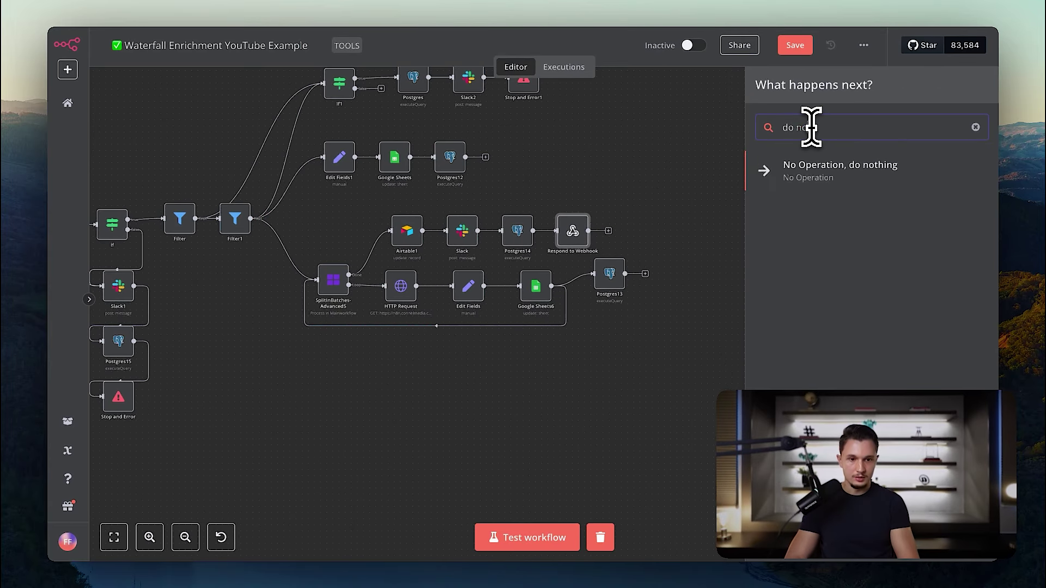
{"action": "type", "text": "t"}
{"action": "left_click_drag", "start_coordinate": [845, 182], "coordinate": [783, 185]}
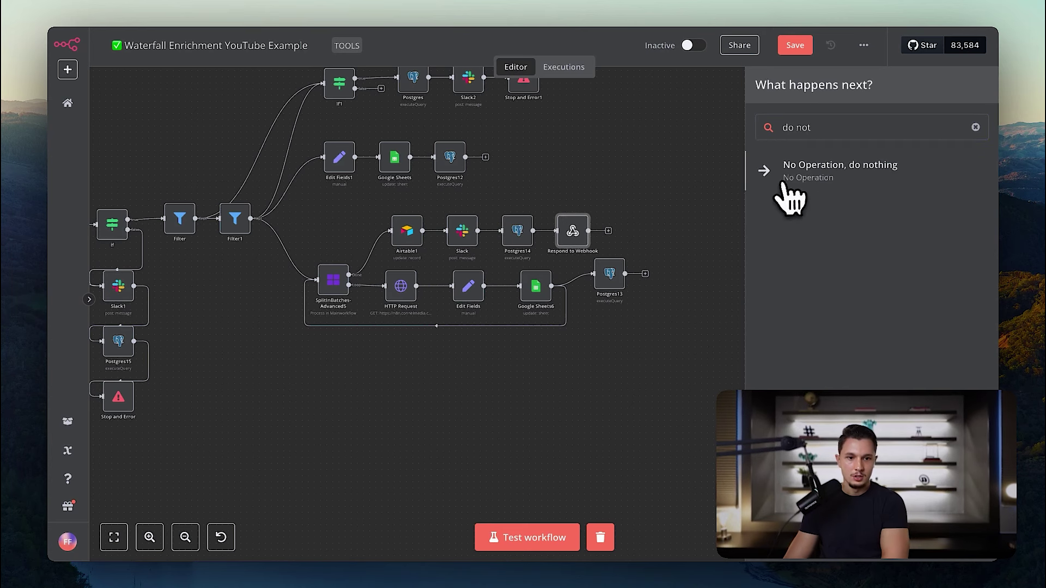
{"action": "left_click", "coordinate": [785, 182]}
{"action": "key", "text": "Escape"}
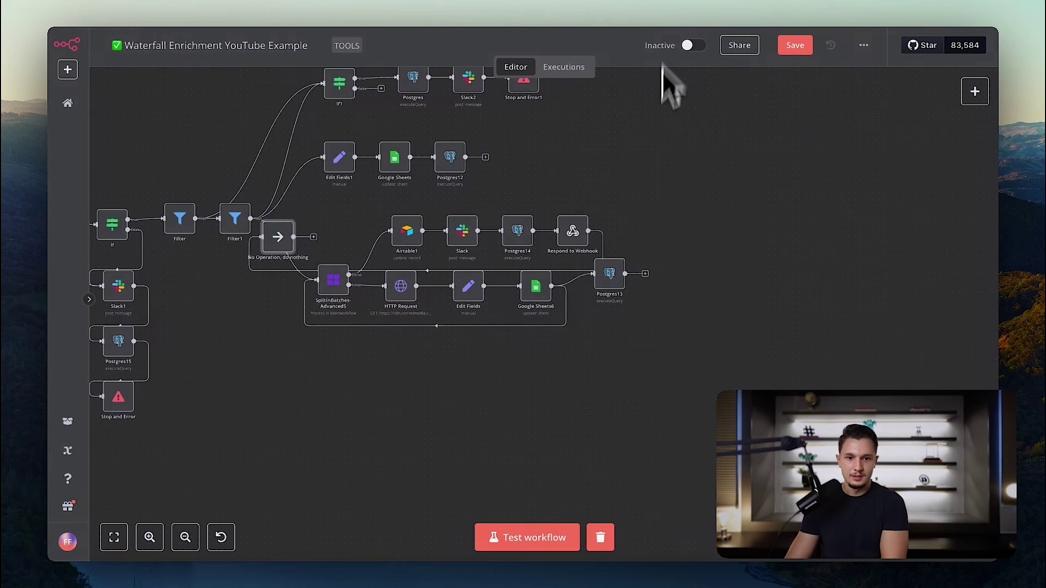
Move Postgres13 below the loop branch and place the No Operation node just after Respond to Webhook in its row.
{"action": "scroll", "coordinate": [599, 266], "scroll_direction": "up", "scroll_amount": 5}
{"action": "left_click", "coordinate": [641, 294]}
{"action": "left_click_drag", "start_coordinate": [643, 294], "coordinate": [643, 368]}
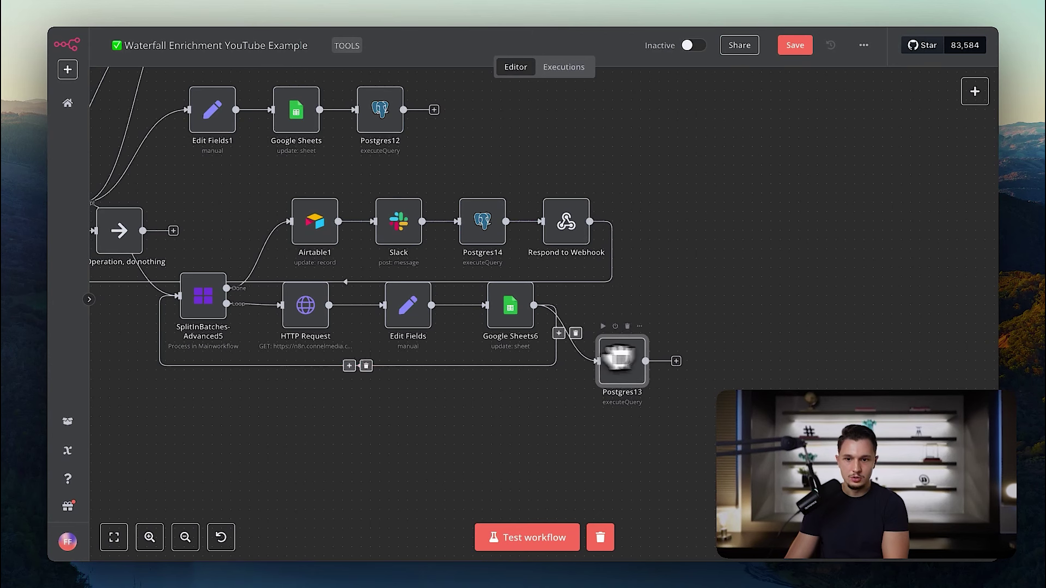
{"action": "left_click_drag", "start_coordinate": [137, 240], "coordinate": [673, 208]}
{"action": "scroll", "coordinate": [571, 223], "scroll_direction": "left", "scroll_amount": 3}
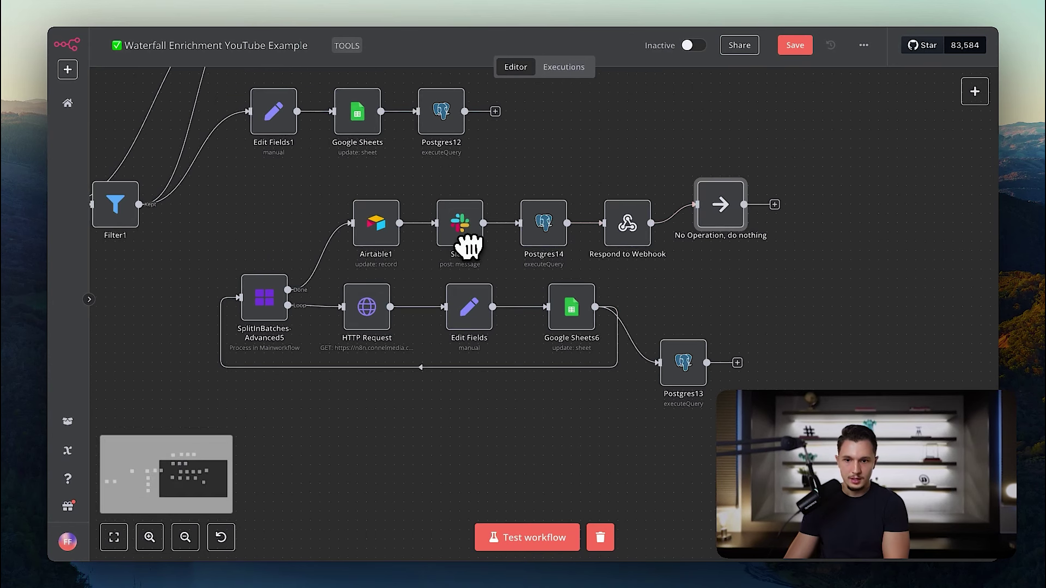
Connect the Kept output of Filter1 to the input of SplitInBatches-Advanced5.
{"action": "left_click_drag", "start_coordinate": [139, 204], "coordinate": [240, 297]}
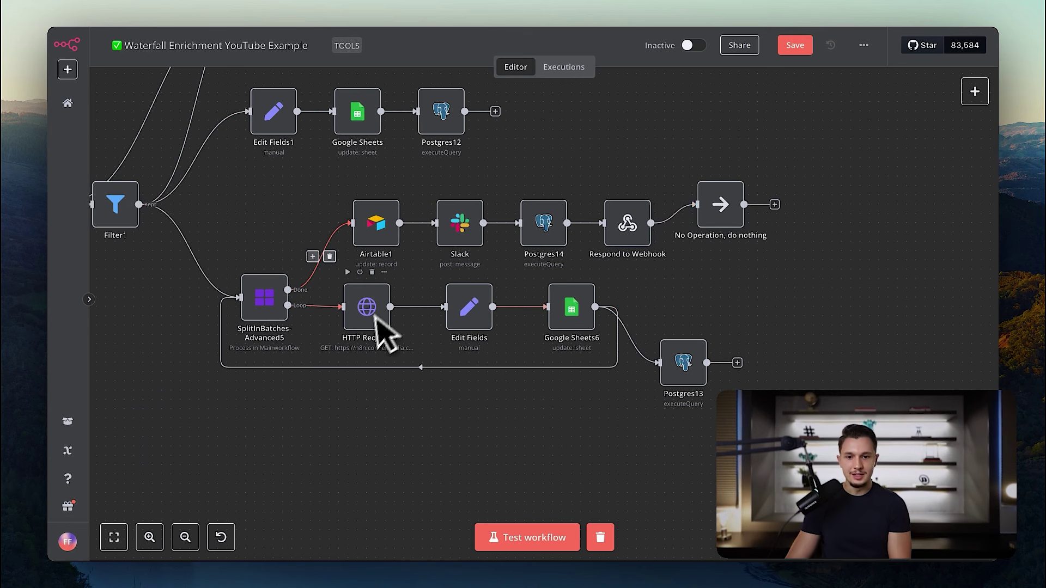
{"action": "scroll", "coordinate": [385, 327], "scroll_direction": "left", "scroll_amount": 8}
{"action": "scroll", "coordinate": [385, 327], "scroll_direction": "up", "scroll_amount": 4}
{"action": "scroll", "coordinate": [372, 348], "scroll_direction": "down", "scroll_amount": 6}
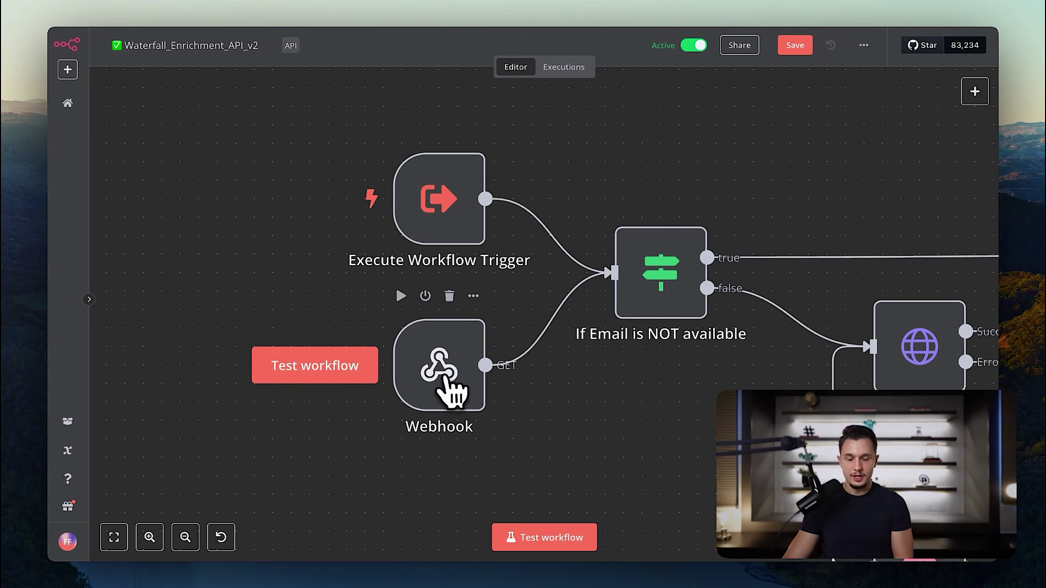
Examine the two triggers and the "If Email is NOT available" node in the Waterfall_Enrichment_API_v2 workflow.
{"action": "left_click", "coordinate": [432, 235]}
{"action": "scroll", "coordinate": [434, 256], "scroll_direction": "down", "scroll_amount": 2}
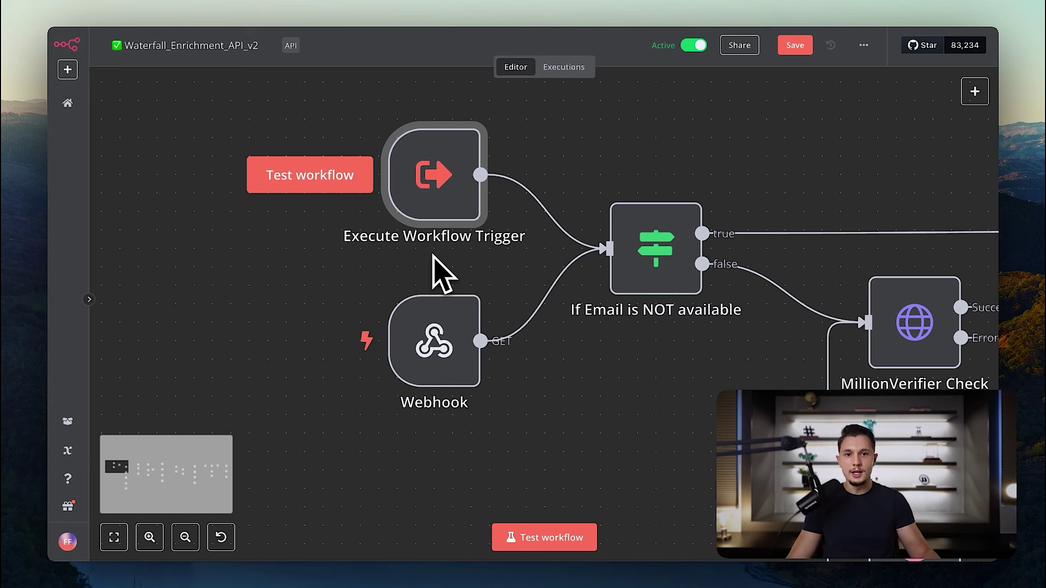
{"action": "scroll", "coordinate": [434, 261], "scroll_direction": "down", "scroll_amount": 3}
{"action": "scroll", "coordinate": [434, 262], "scroll_direction": "right", "scroll_amount": 5}
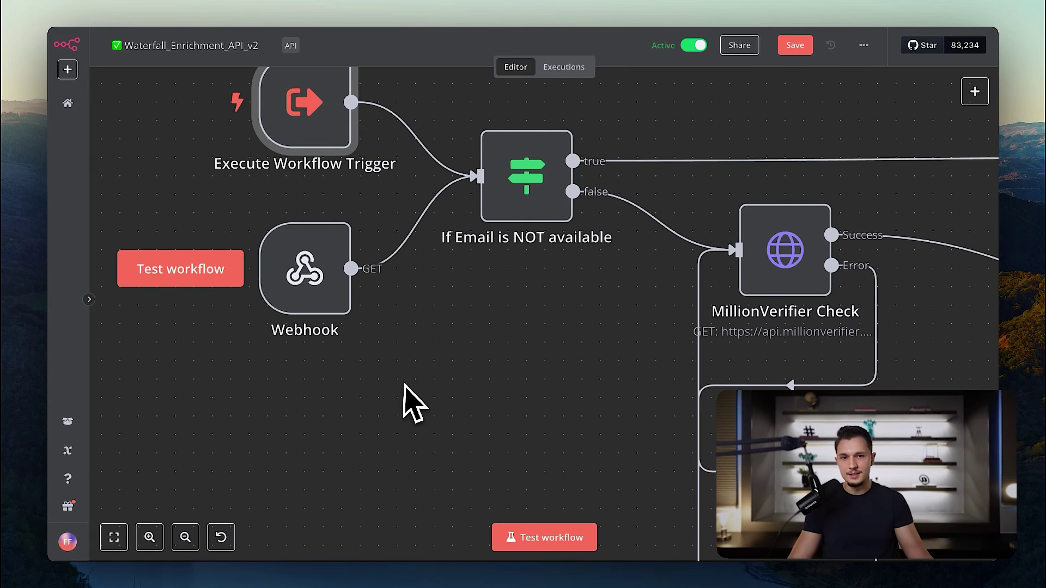
{"action": "scroll", "coordinate": [477, 327], "scroll_direction": "up", "scroll_amount": 3}
{"action": "scroll", "coordinate": [477, 326], "scroll_direction": "right", "scroll_amount": 2}
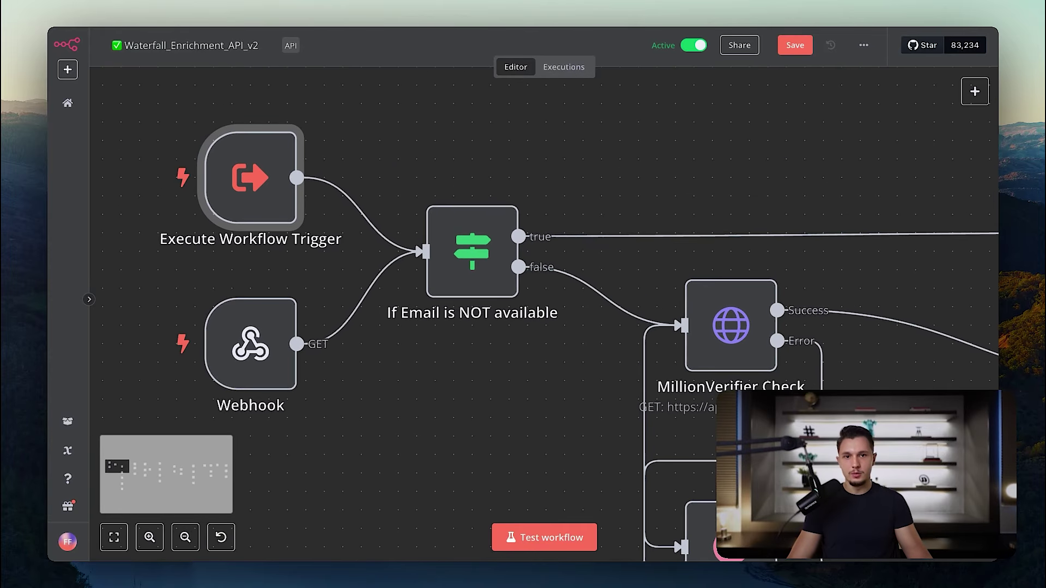
{"action": "mouse_move", "coordinate": [463, 319]}
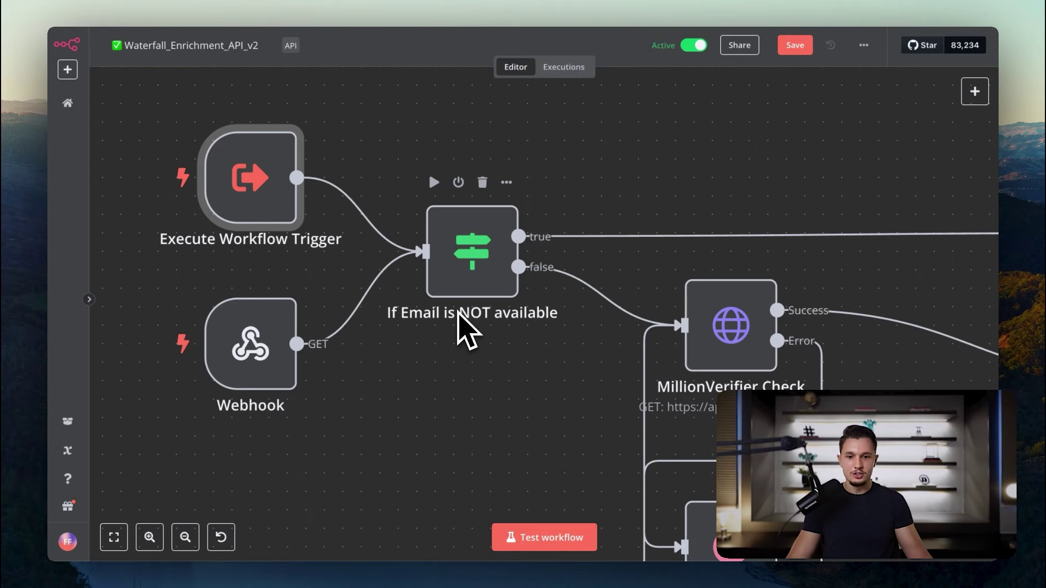
{"action": "double_click", "coordinate": [477, 272]}
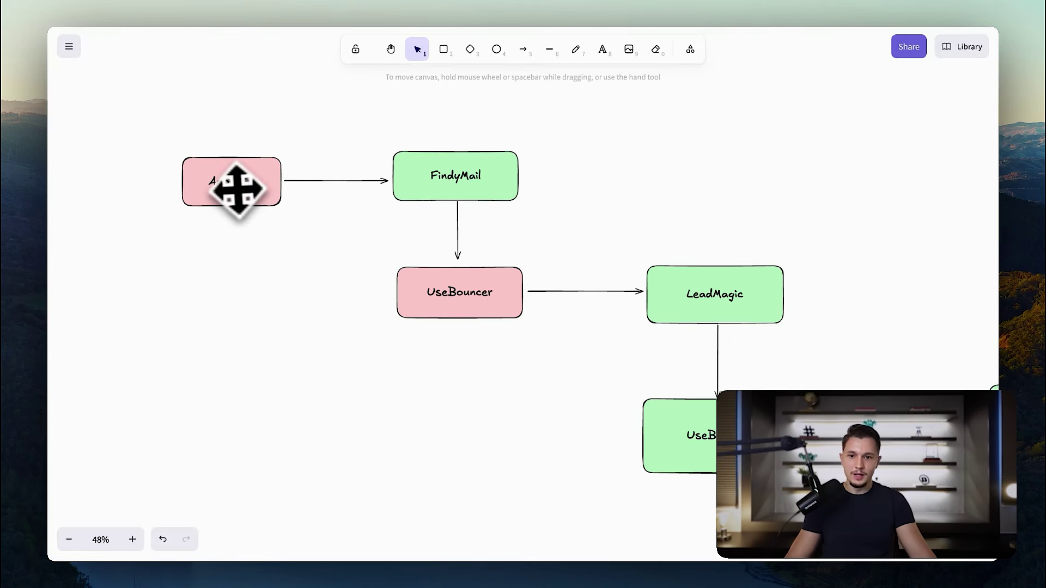
Review the email waterfall diagram and the lead source diagram in Excalidraw, selecting the first waterfall box and the Apollo.io label.
{"action": "left_click", "coordinate": [237, 188]}
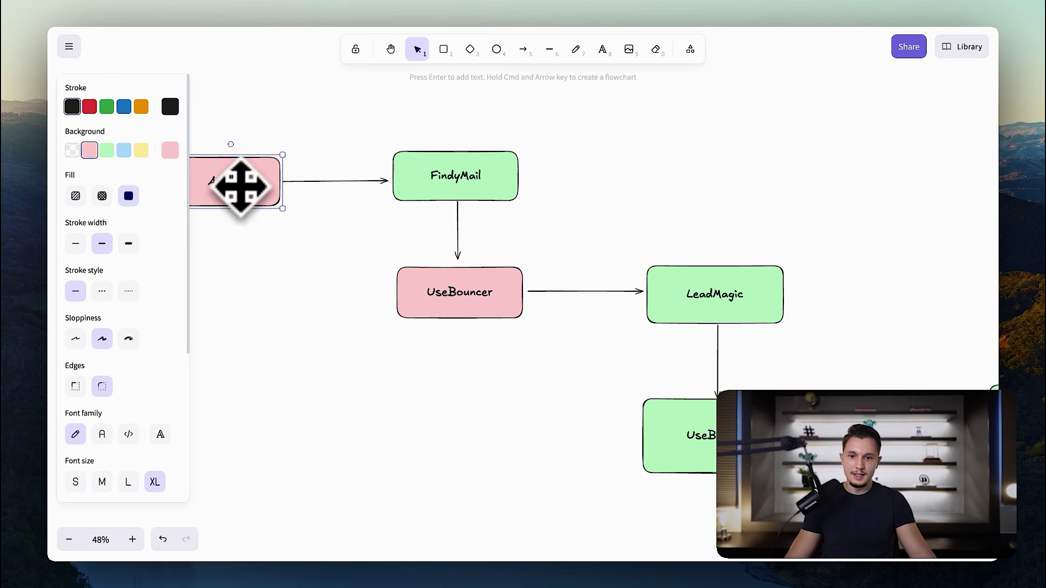
{"action": "scroll", "coordinate": [229, 187], "scroll_direction": "down", "scroll_amount": 10}
{"action": "scroll", "coordinate": [229, 186], "scroll_direction": "right", "scroll_amount": 10}
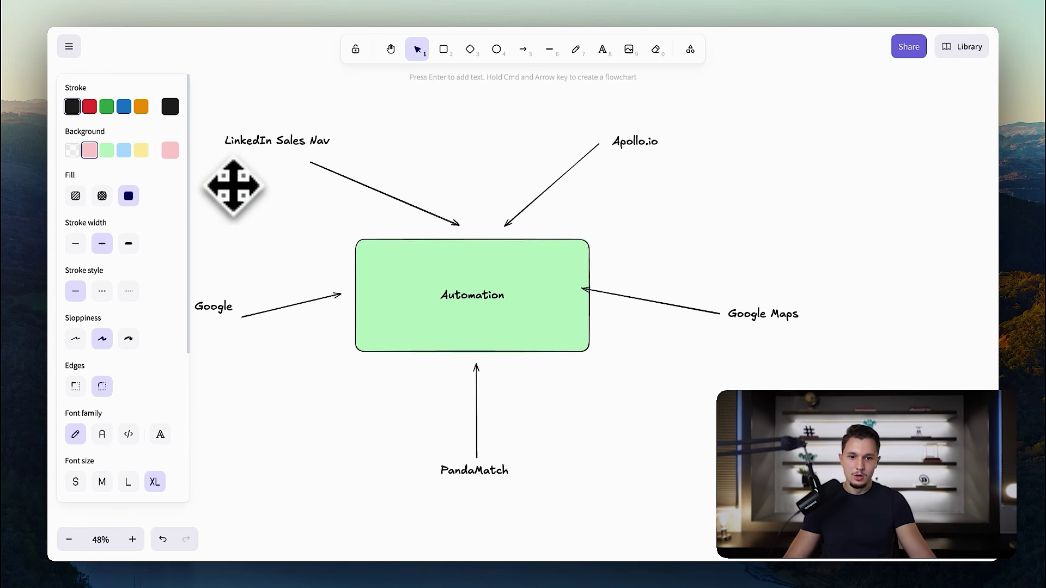
{"action": "left_click", "coordinate": [636, 144]}
{"action": "scroll", "coordinate": [621, 172], "scroll_direction": "down", "scroll_amount": 1}
{"action": "scroll", "coordinate": [621, 171], "scroll_direction": "left", "scroll_amount": 2}
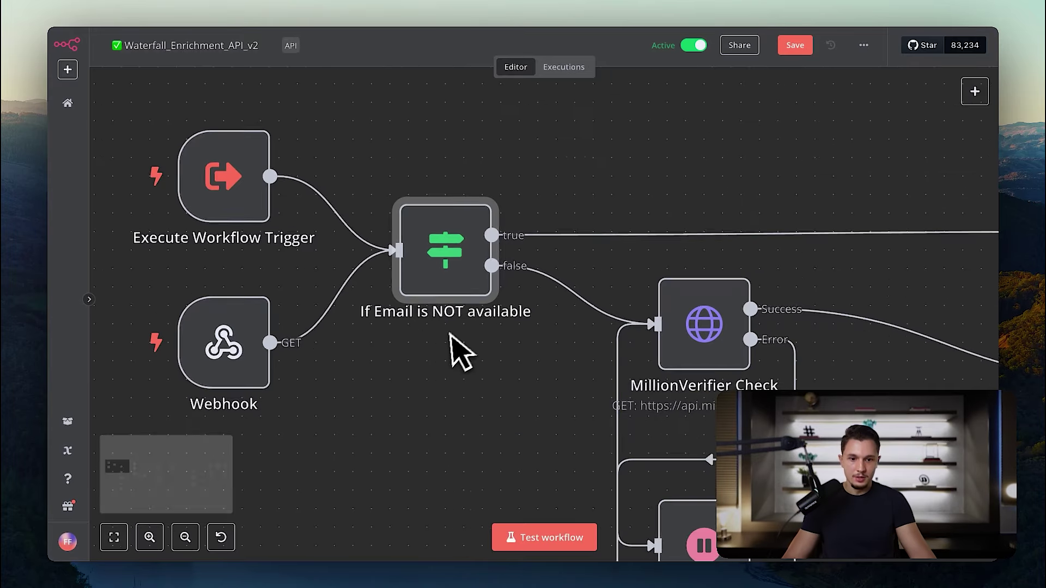
Review the request URL, query parameters and options of the MillionVerifier Check node in the n8n API workflow.
{"action": "scroll", "coordinate": [450, 335], "scroll_direction": "down", "scroll_amount": 5}
{"action": "scroll", "coordinate": [449, 334], "scroll_direction": "right", "scroll_amount": 5}
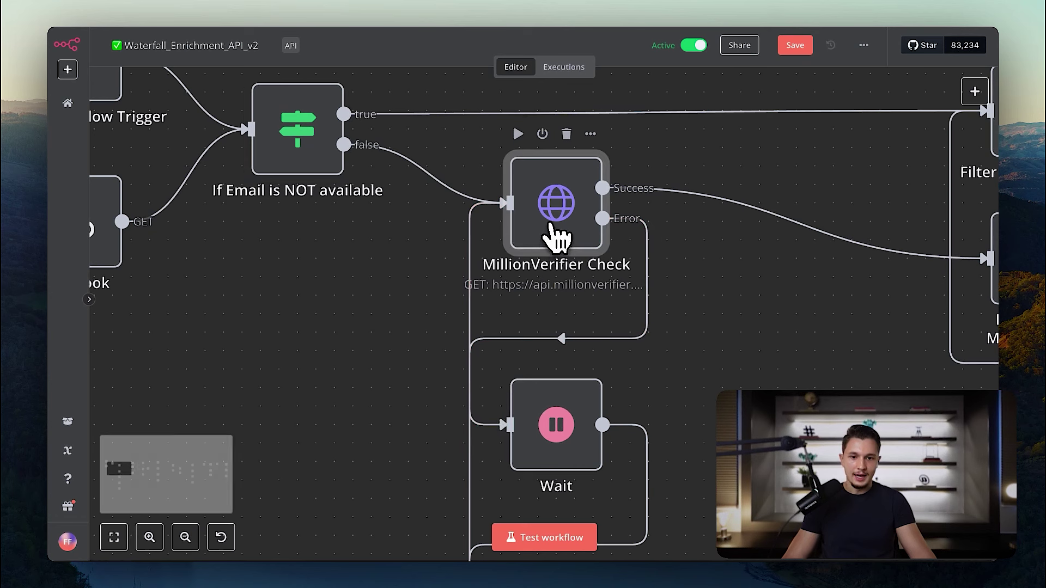
{"action": "double_click", "coordinate": [550, 231]}
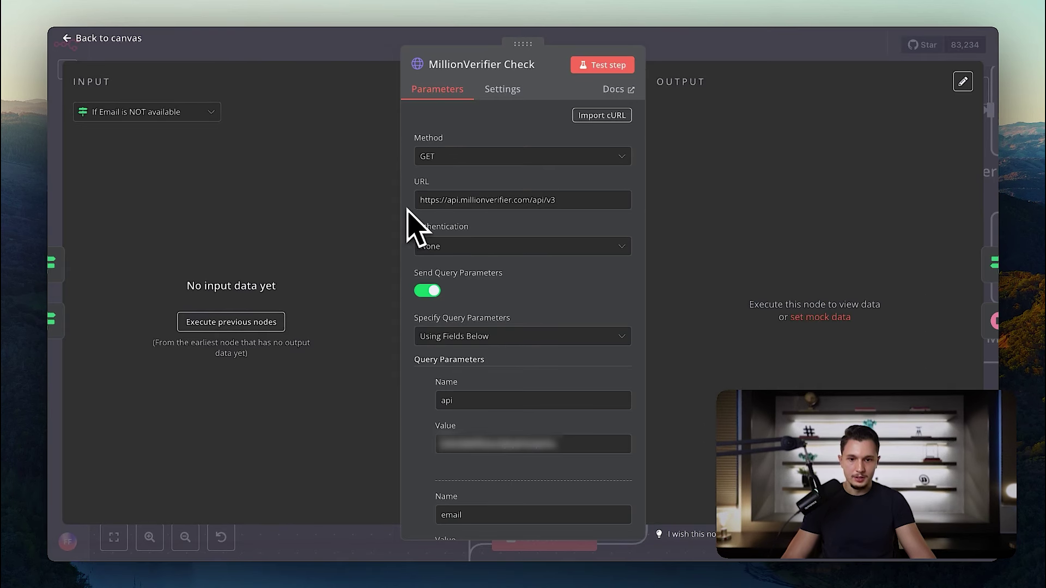
{"action": "scroll", "coordinate": [545, 235], "scroll_direction": "down", "scroll_amount": 5}
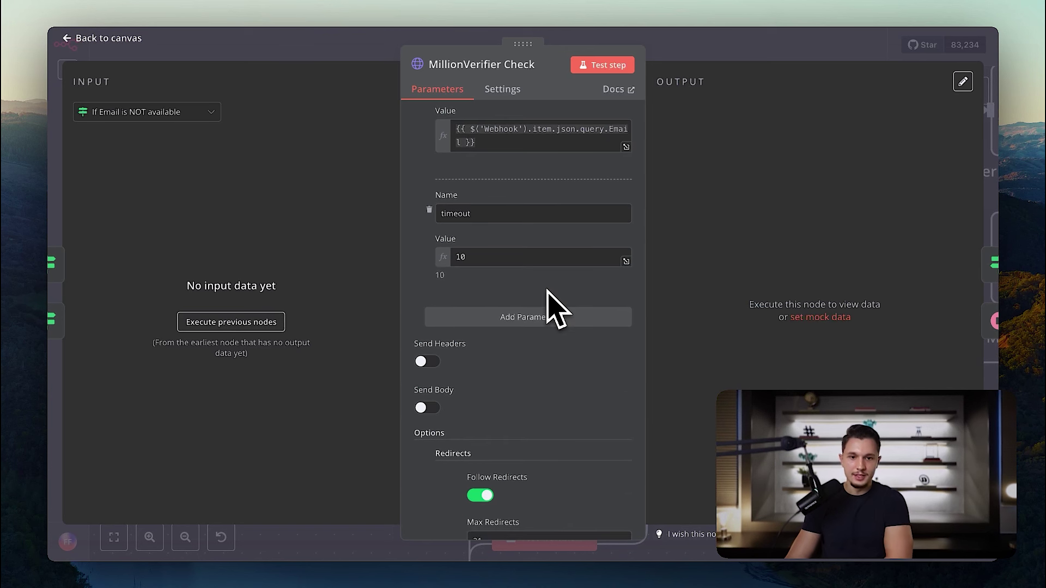
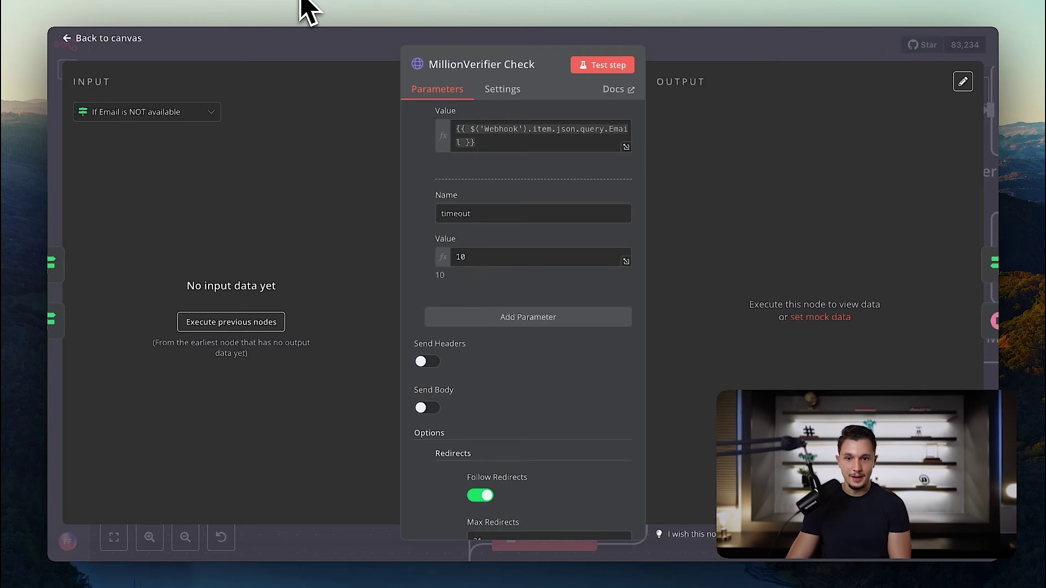
{"action": "scroll", "coordinate": [561, 280], "scroll_direction": "down", "scroll_amount": 3}
{"action": "scroll", "coordinate": [569, 288], "scroll_direction": "up", "scroll_amount": 6}
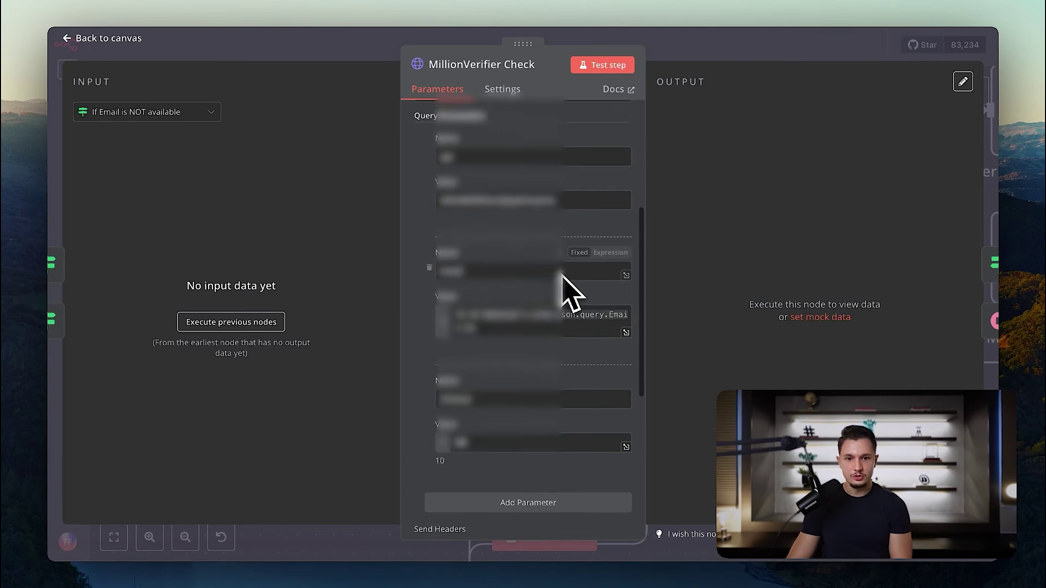
{"action": "scroll", "coordinate": [569, 294], "scroll_direction": "up", "scroll_amount": 5}
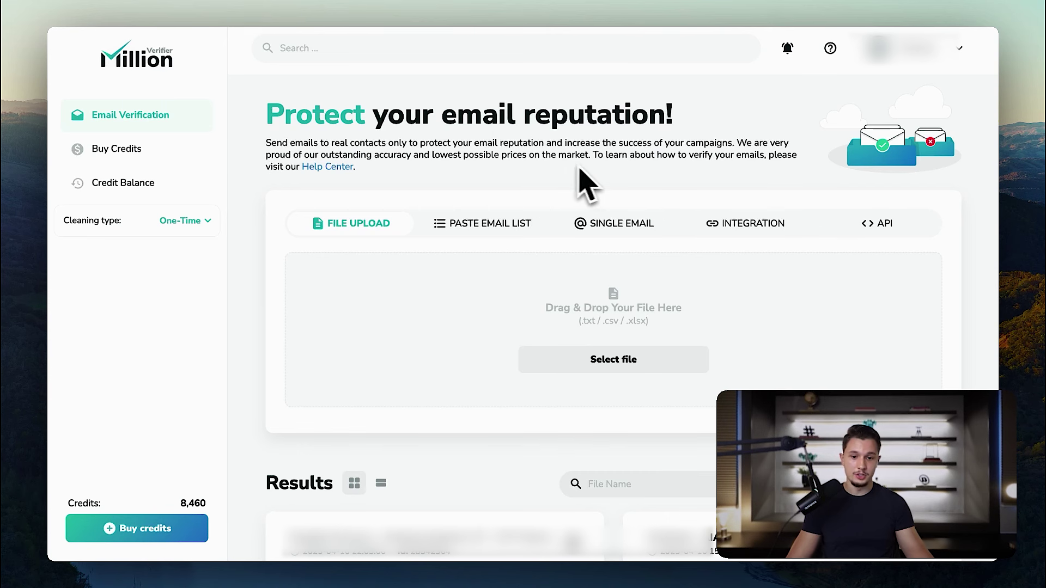
Open the API section on the MillionVerifier website and examine the base URL, email and timeout parts of the real-time example.
{"action": "left_click", "coordinate": [690, 222]}
{"action": "left_click", "coordinate": [854, 232]}
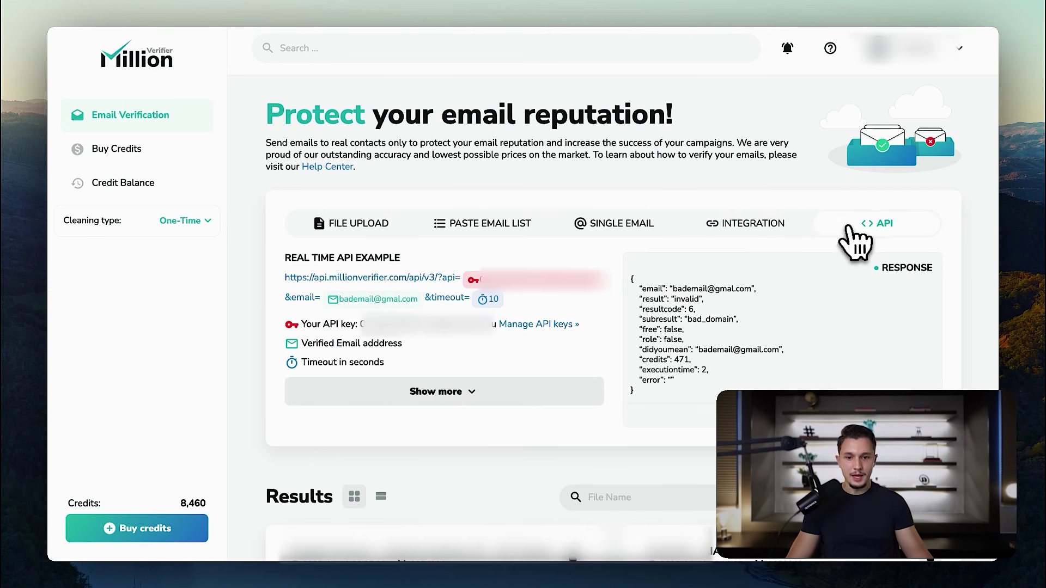
{"action": "scroll", "coordinate": [452, 297], "scroll_direction": "down", "scroll_amount": 1}
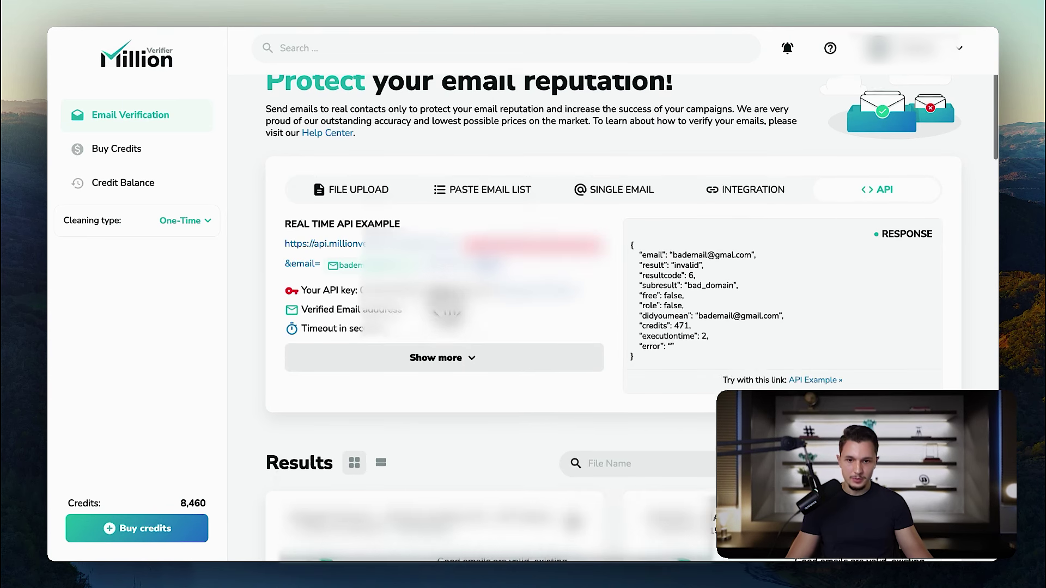
{"action": "left_click_drag", "start_coordinate": [285, 243], "coordinate": [500, 256]}
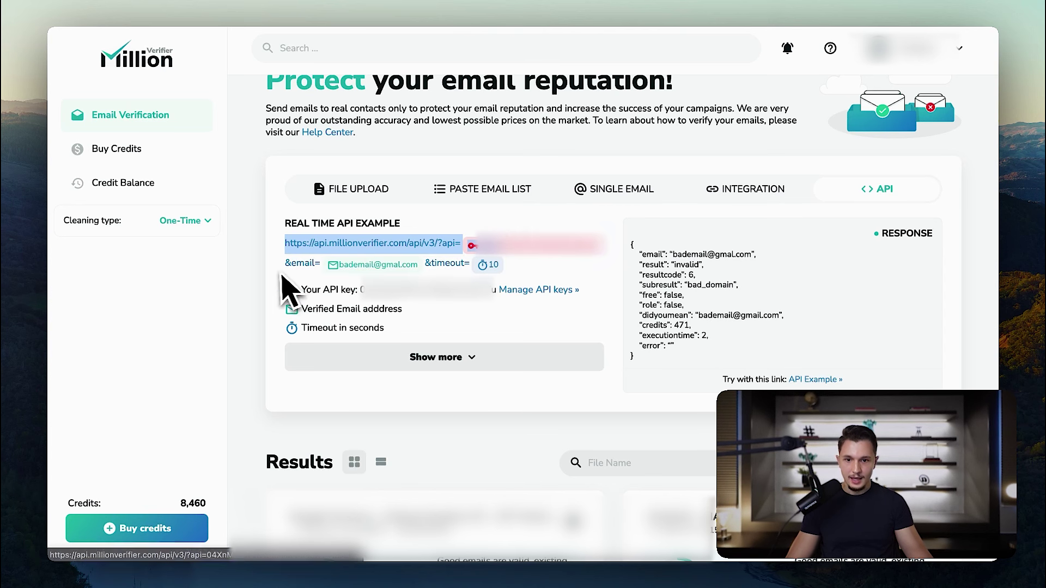
{"action": "left_click_drag", "start_coordinate": [279, 276], "coordinate": [409, 264]}
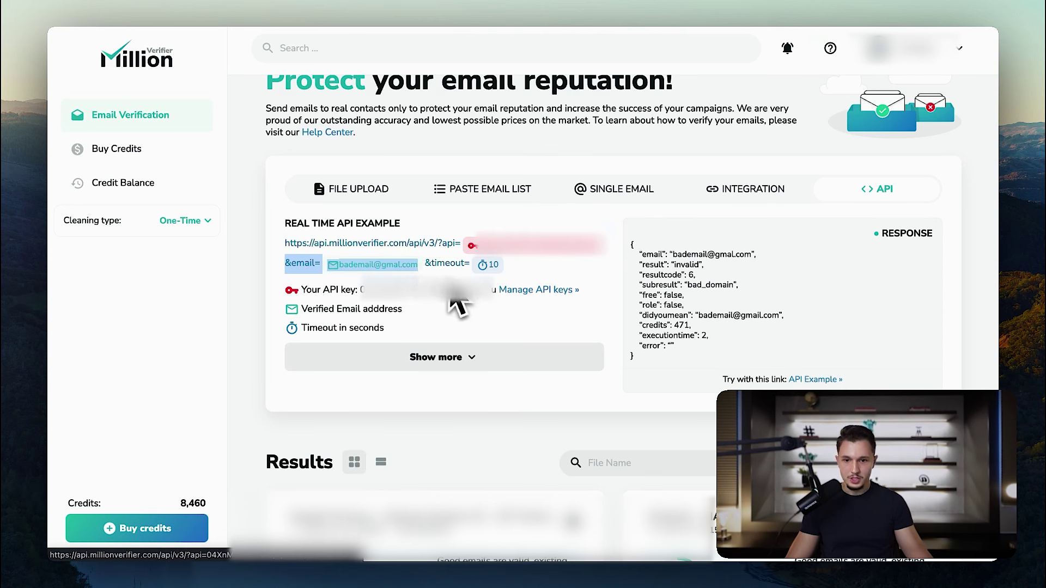
{"action": "left_click", "coordinate": [429, 299]}
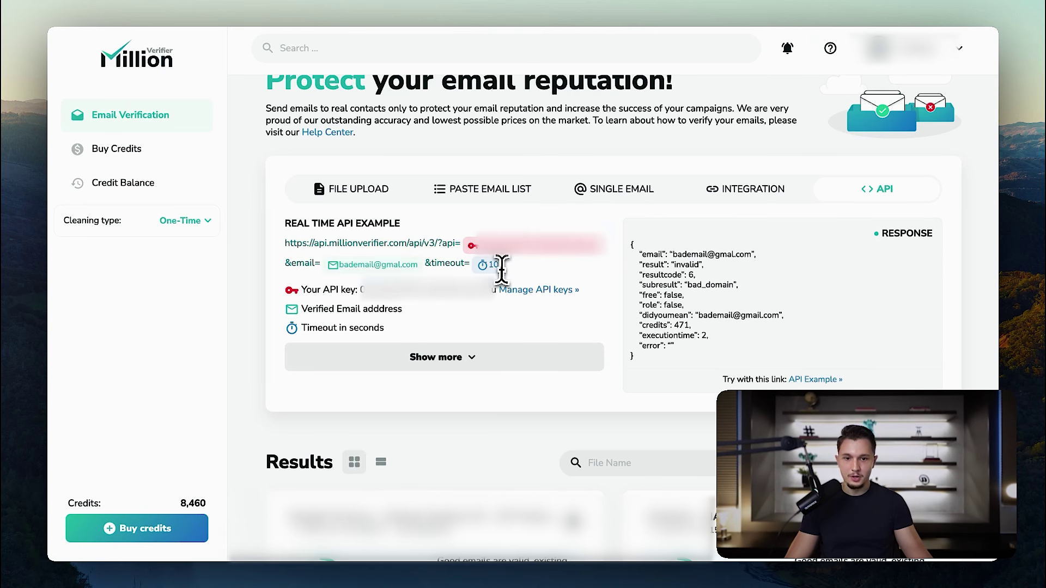
Compare the email parameter in MillionVerifier's real-time example with the MillionVerifier Check node's request URL and cURL import option.
{"action": "left_click_drag", "start_coordinate": [512, 267], "coordinate": [429, 264]}
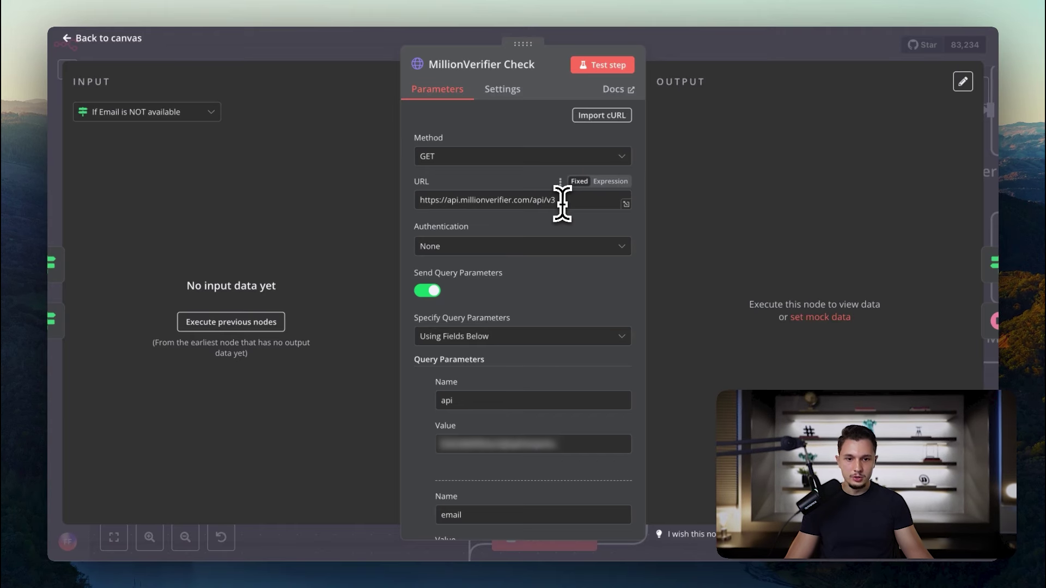
{"action": "left_click", "coordinate": [562, 204]}
{"action": "key", "text": "ctrl+a"}
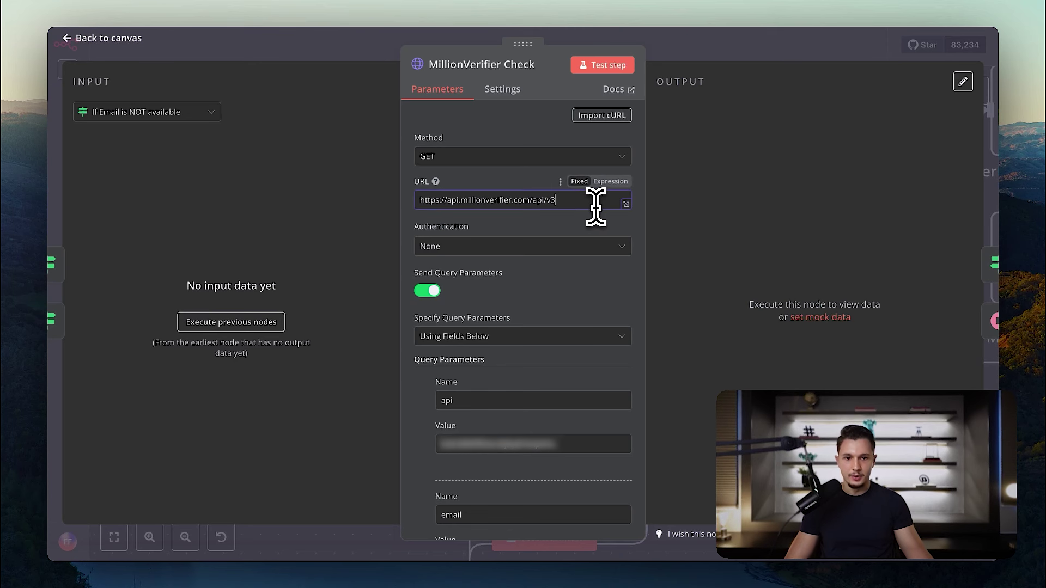
{"action": "left_click", "coordinate": [596, 117]}
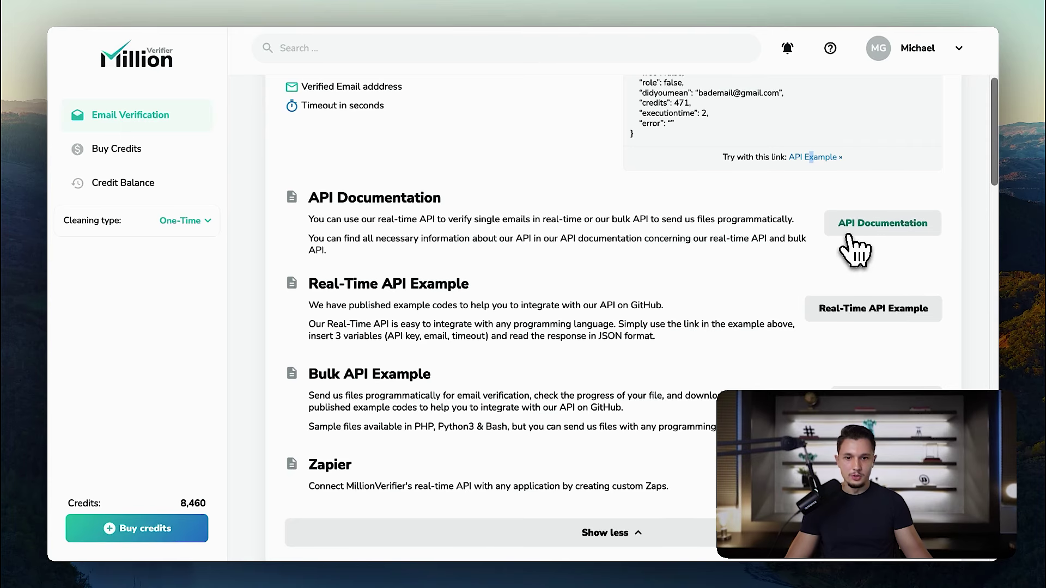
Open MillionVerifier's API documentation and copy the cURL sample for verifying an email address in real time under Single API.
{"action": "left_click", "coordinate": [850, 224]}
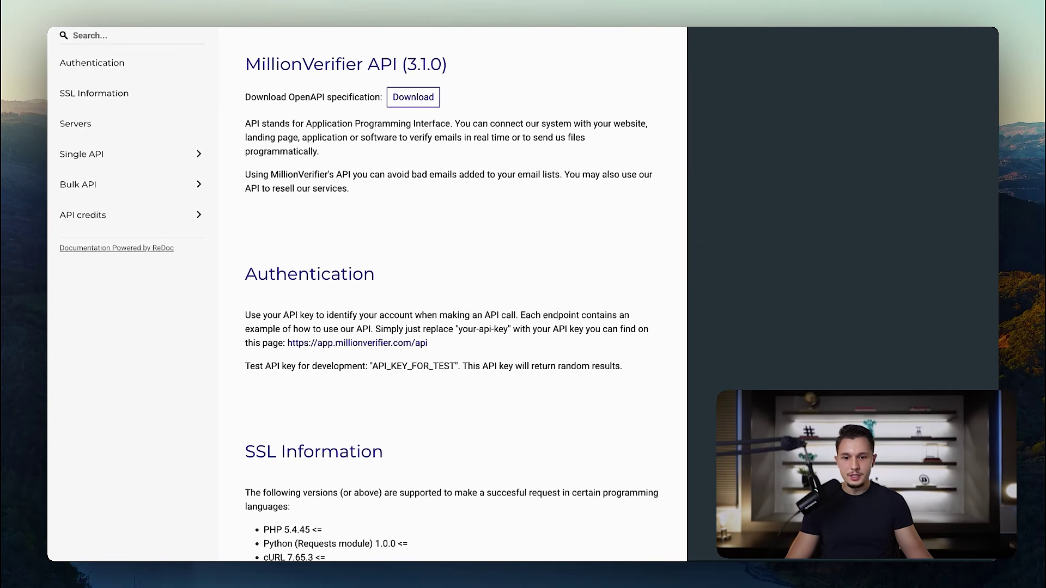
{"action": "scroll", "coordinate": [696, 249], "scroll_direction": "down", "scroll_amount": 1}
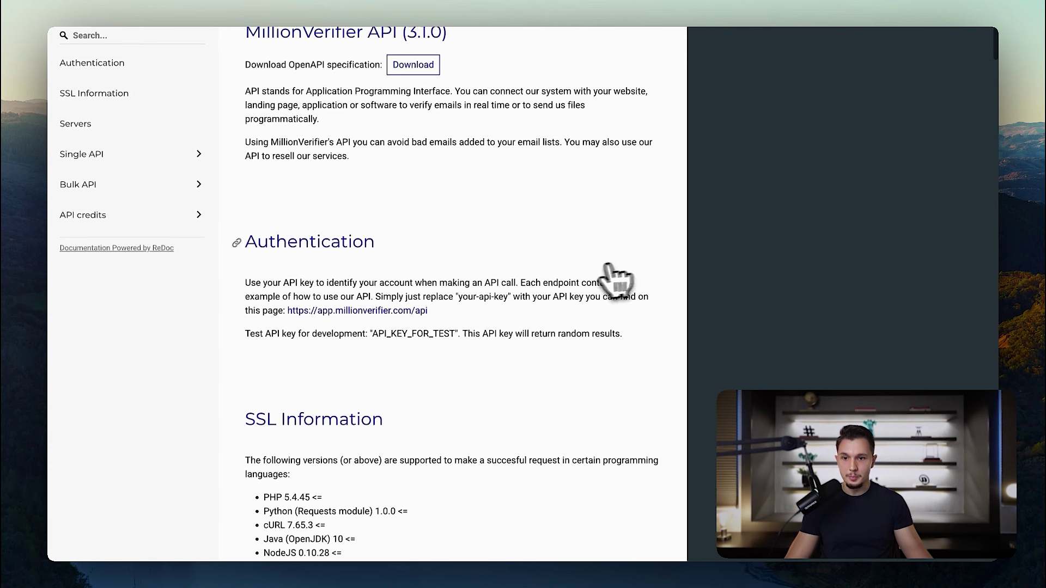
{"action": "left_click", "coordinate": [199, 188]}
{"action": "left_click", "coordinate": [198, 155]}
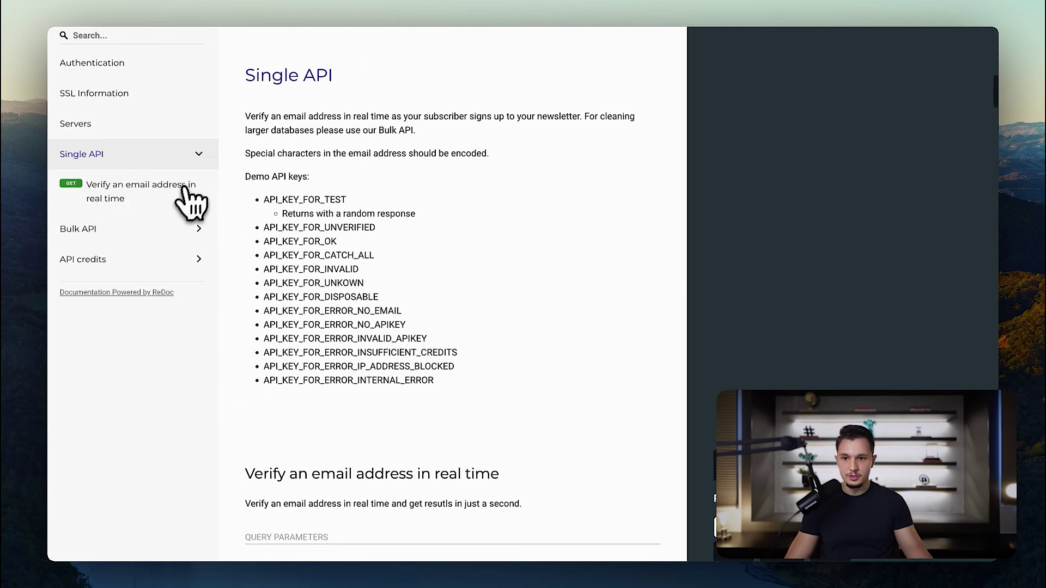
{"action": "left_click", "coordinate": [188, 196]}
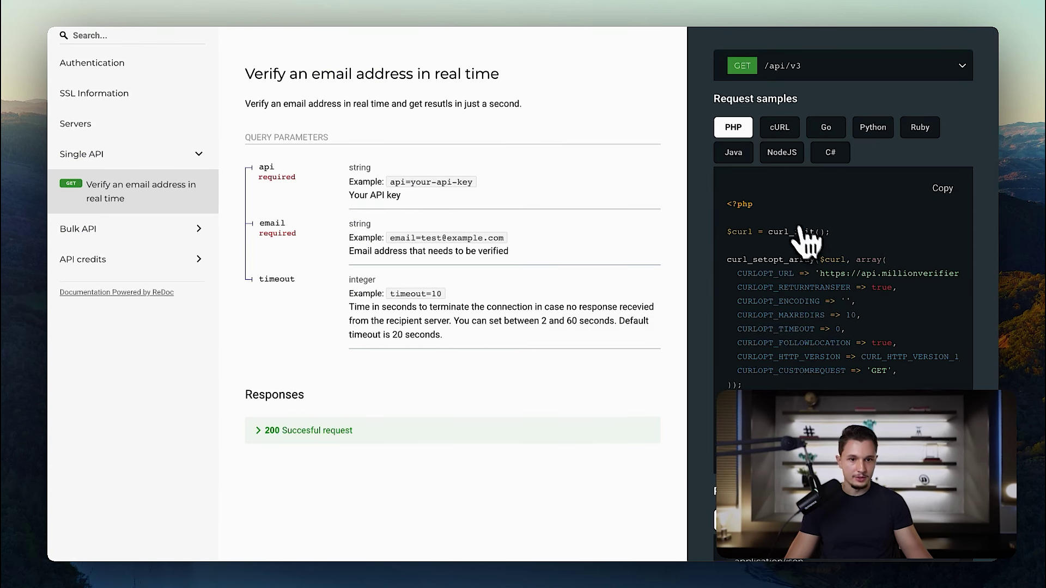
{"action": "left_click", "coordinate": [779, 128]}
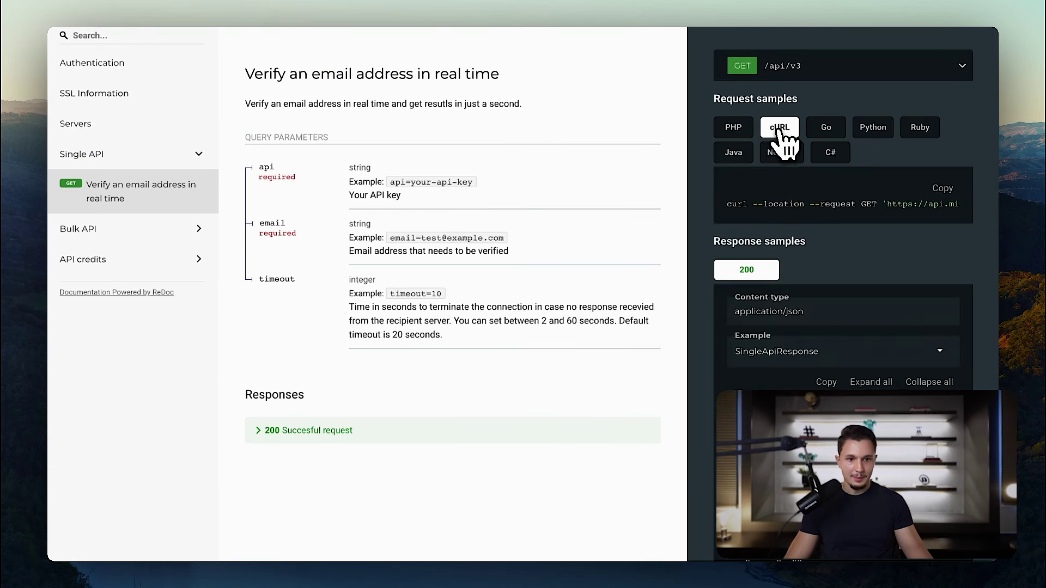
{"action": "left_click", "coordinate": [944, 189]}
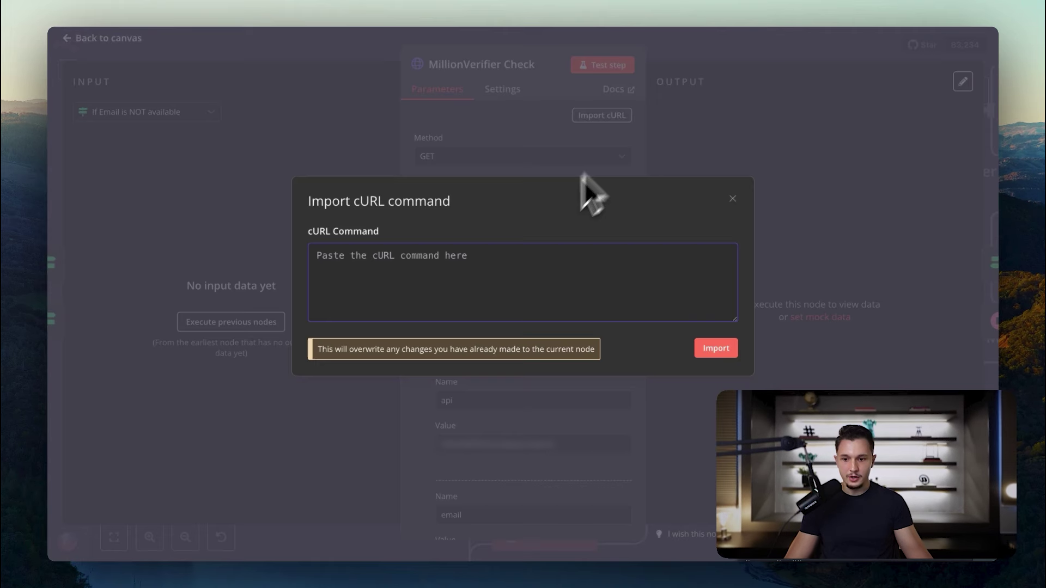
Paste the copied cURL sample into the MillionVerifier Check node's cURL import and close it without importing.
{"action": "key", "text": "super+v"}
{"action": "key", "text": "BackSpace"}
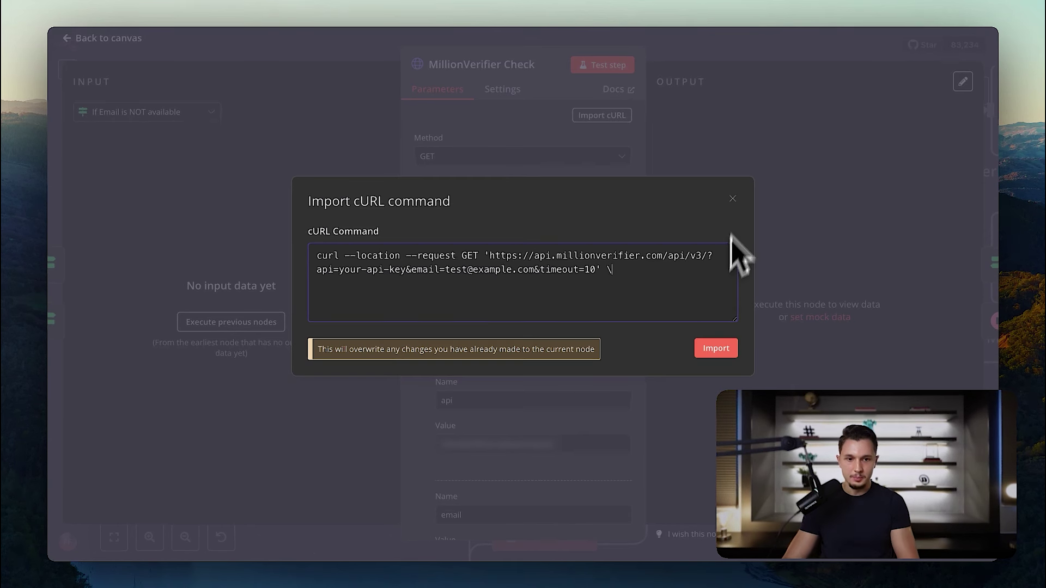
{"action": "left_click", "coordinate": [733, 198]}
Review the api, email and timeout query parameters of the MillionVerifier Check node and return to the canvas.
{"action": "scroll", "coordinate": [509, 262], "scroll_direction": "down", "scroll_amount": 4}
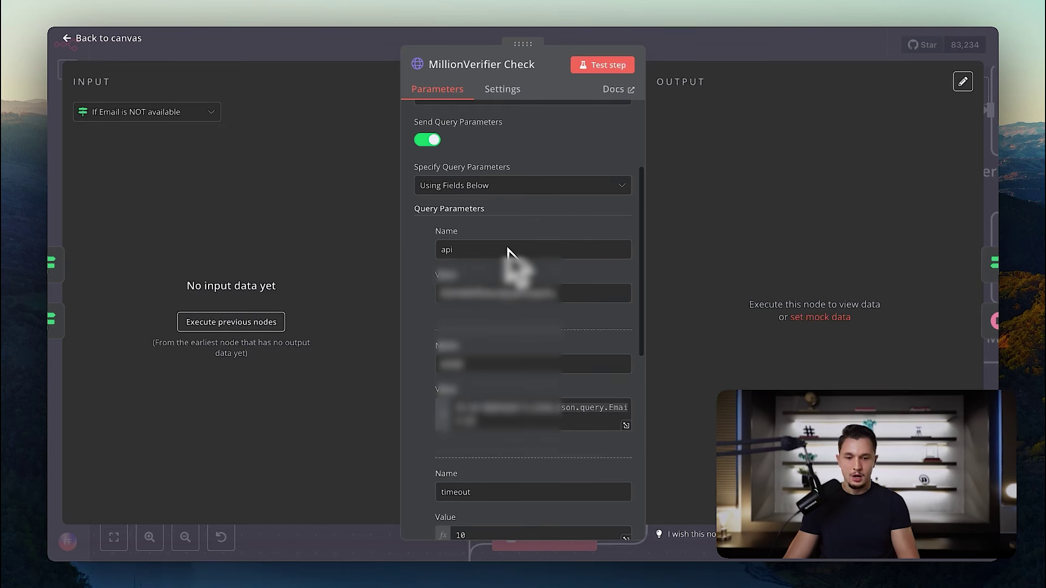
{"action": "scroll", "coordinate": [507, 251], "scroll_direction": "down", "scroll_amount": 1}
{"action": "left_click_drag", "start_coordinate": [562, 269], "coordinate": [407, 287]}
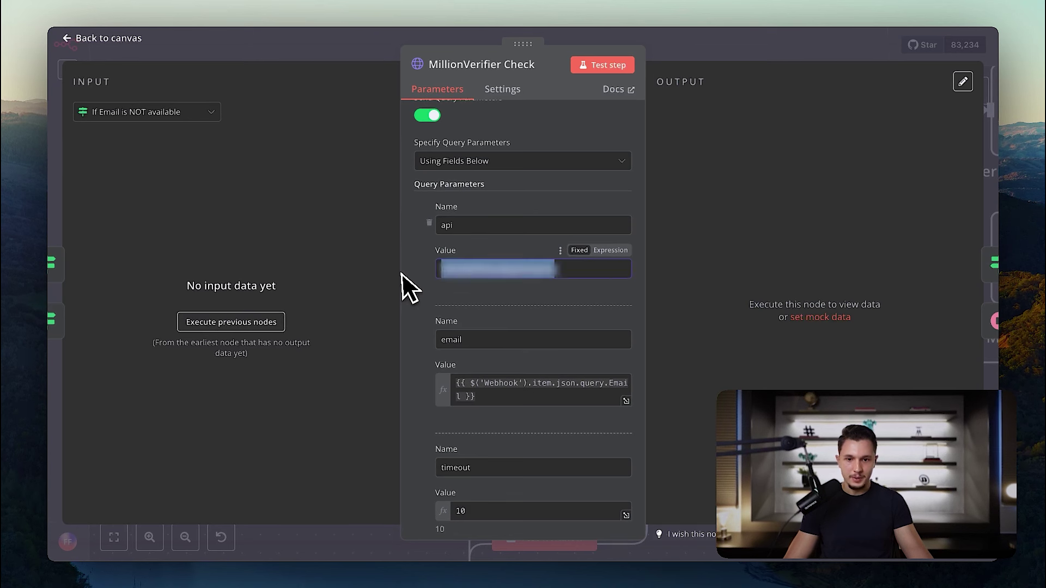
{"action": "scroll", "coordinate": [544, 327], "scroll_direction": "down", "scroll_amount": 3}
{"action": "left_click_drag", "start_coordinate": [547, 306], "coordinate": [455, 286]}
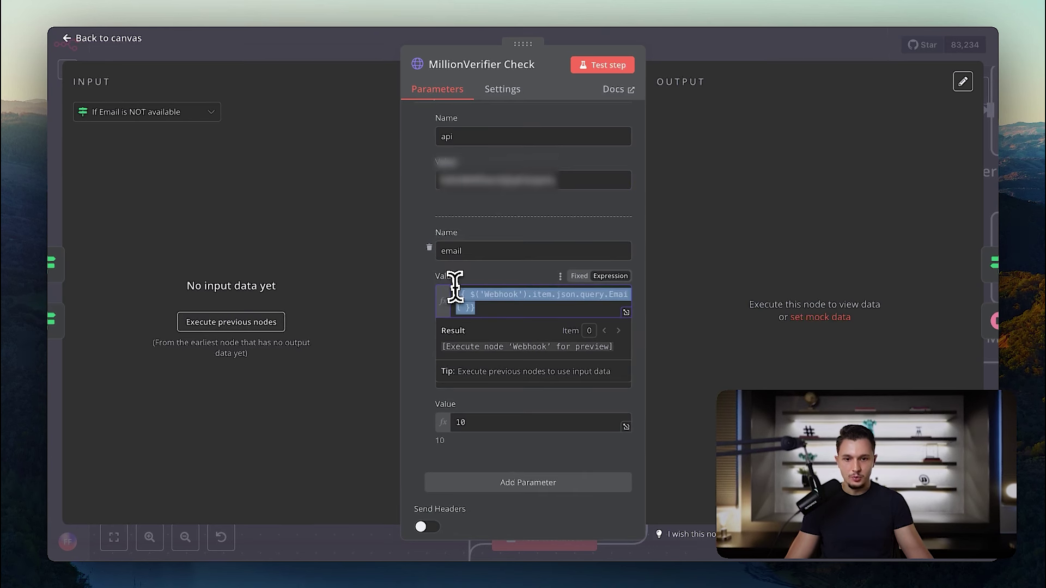
{"action": "left_click", "coordinate": [536, 307]}
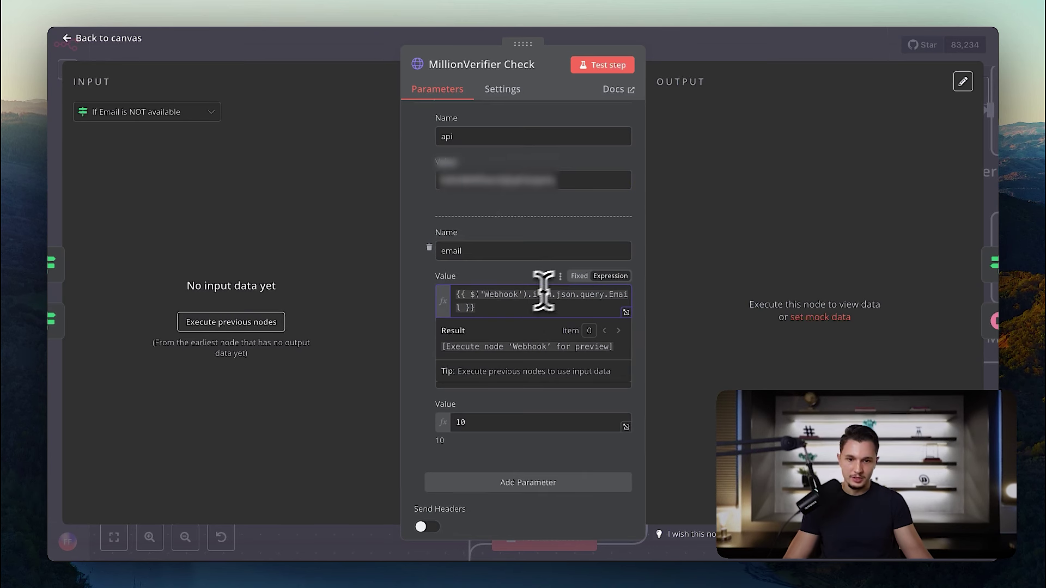
{"action": "key", "text": "ctrl+a"}
{"action": "left_click", "coordinate": [548, 305]}
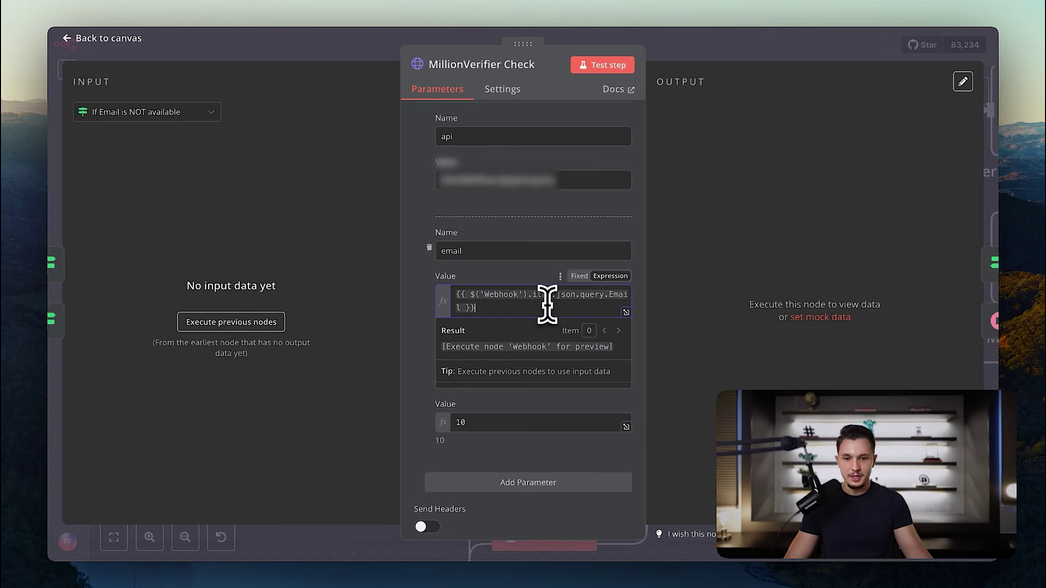
{"action": "left_click", "coordinate": [372, 302]}
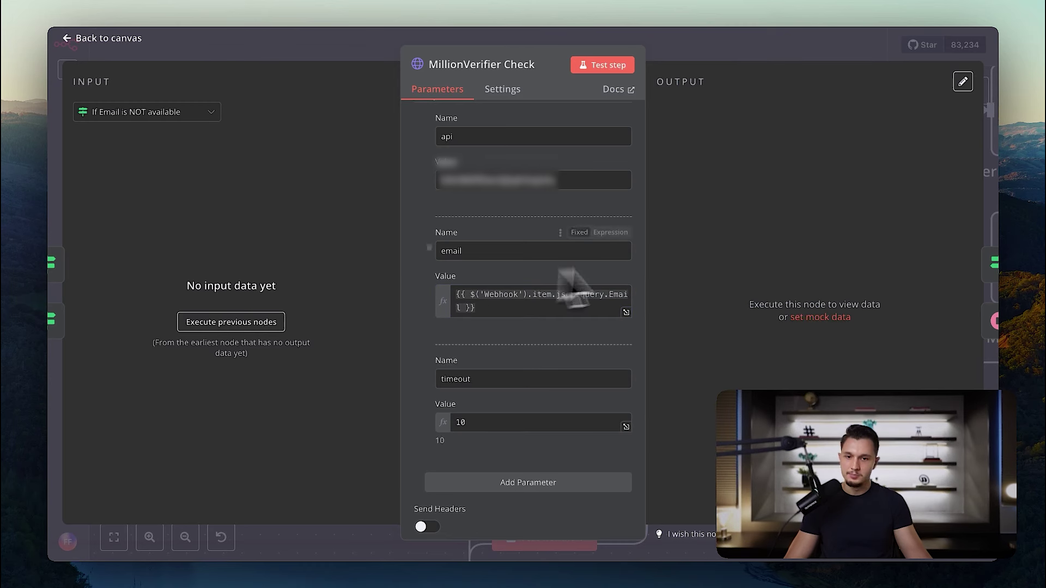
{"action": "left_click", "coordinate": [731, 50]}
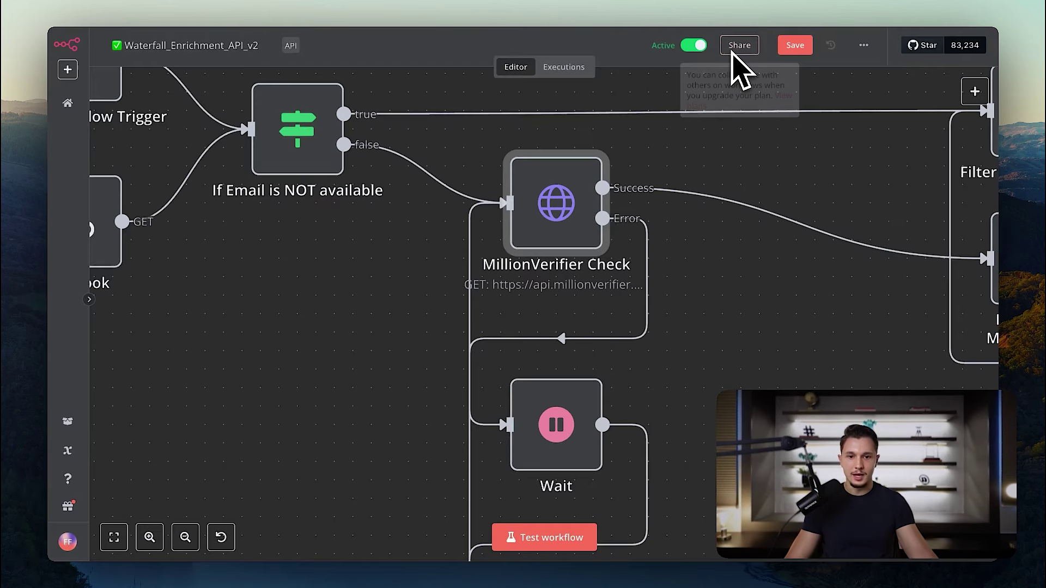
Examine the If Invalid by MillionVerifier and Filter non blanks only nodes that follow the email check.
{"action": "scroll", "coordinate": [577, 250], "scroll_direction": "up", "scroll_amount": 3}
{"action": "scroll", "coordinate": [563, 229], "scroll_direction": "down", "scroll_amount": 3}
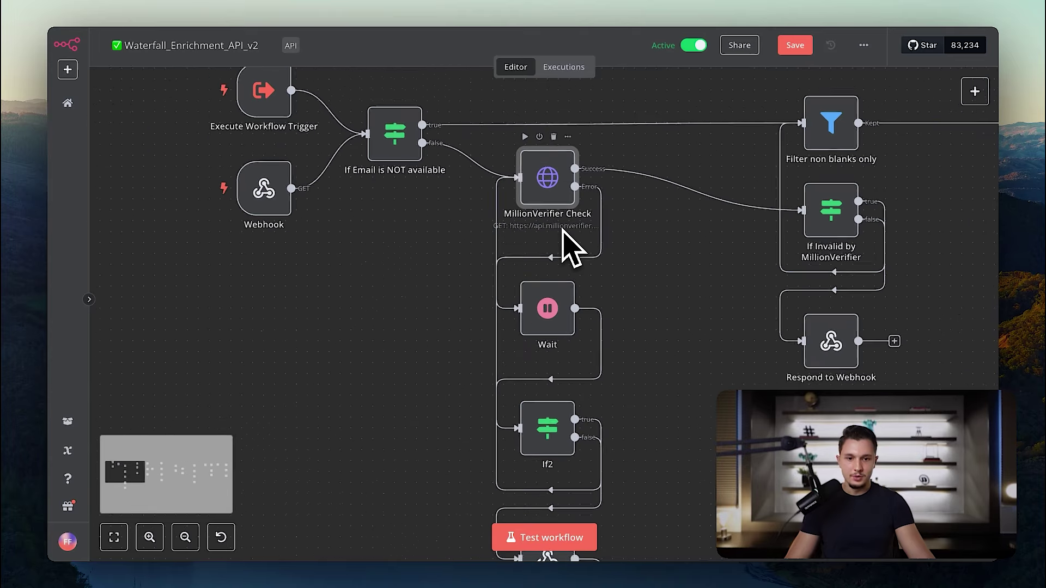
{"action": "left_click", "coordinate": [826, 222]}
{"action": "left_click", "coordinate": [826, 139]}
{"action": "scroll", "coordinate": [828, 146], "scroll_direction": "right", "scroll_amount": 5}
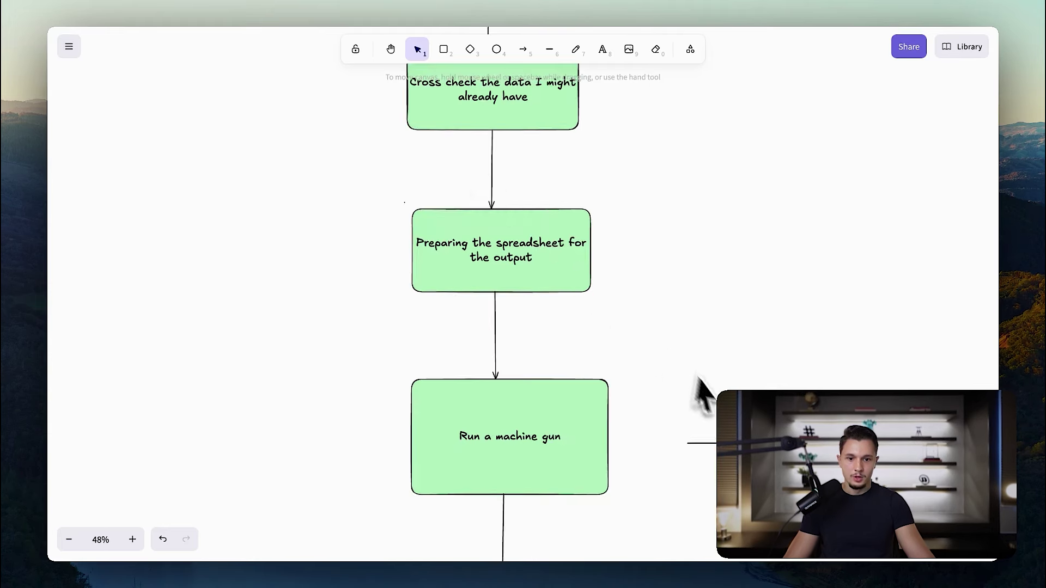
Draw an arrow from the Apollo.io box to the red UseBouncer box in the Excalidraw waterfall diagram and select the LeadMagic box.
{"action": "scroll", "coordinate": [701, 397], "scroll_direction": "left", "scroll_amount": 10}
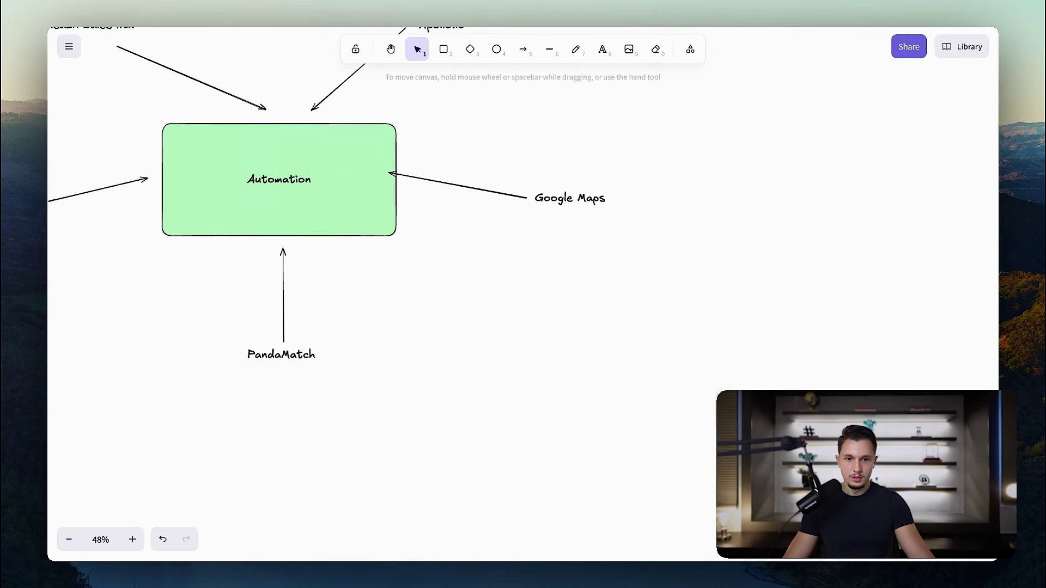
{"action": "scroll", "coordinate": [523, 294], "scroll_direction": "down", "scroll_amount": 10}
{"action": "scroll", "coordinate": [523, 294], "scroll_direction": "up", "scroll_amount": 3}
{"action": "scroll", "coordinate": [532, 400], "scroll_direction": "right", "scroll_amount": 3}
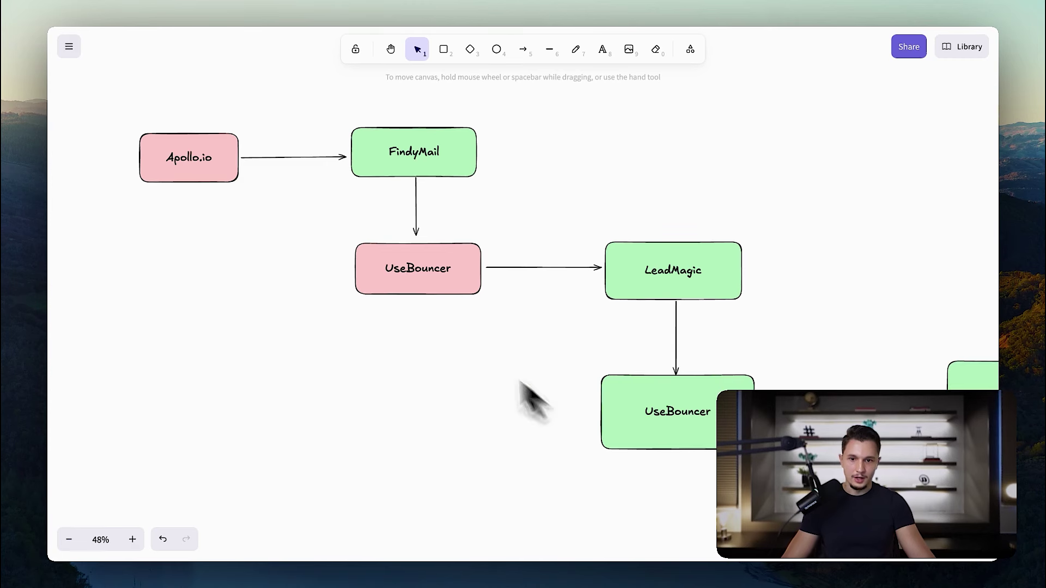
{"action": "left_click", "coordinate": [164, 143]}
{"action": "left_click", "coordinate": [393, 161]}
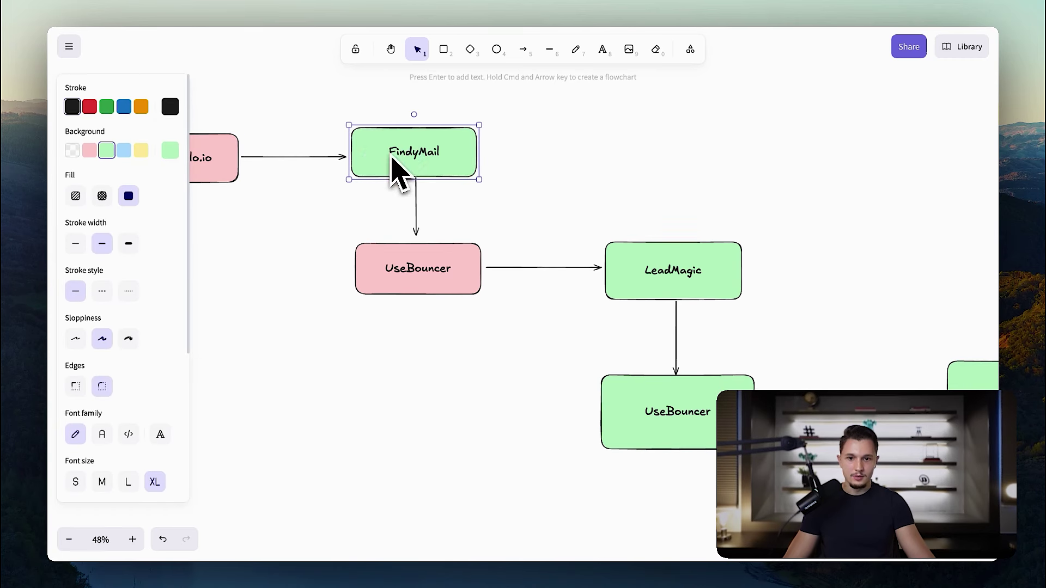
{"action": "left_click", "coordinate": [230, 158]}
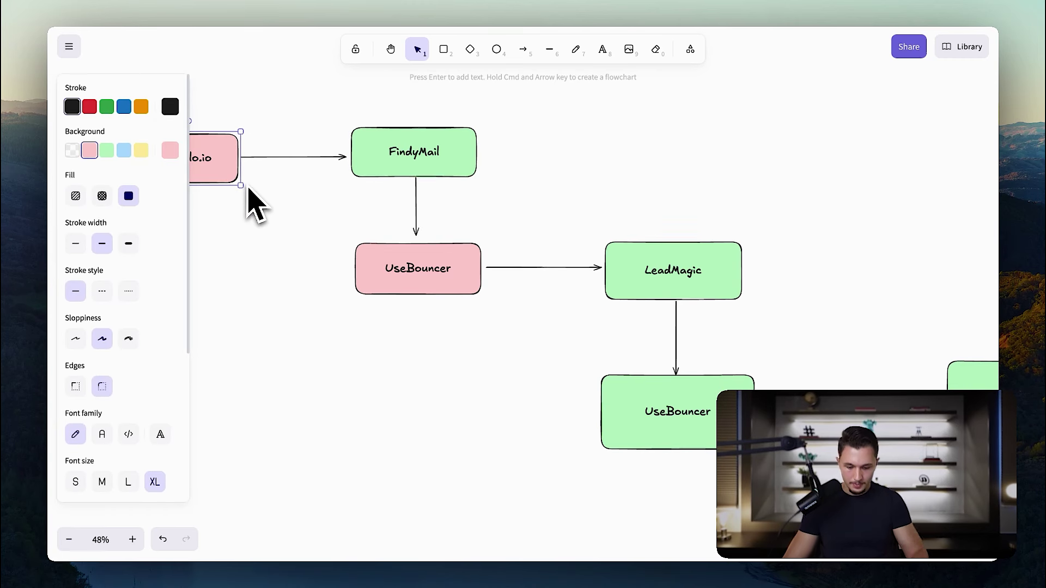
{"action": "key", "text": "a"}
{"action": "left_click_drag", "start_coordinate": [332, 250], "coordinate": [345, 268]}
{"action": "left_click", "coordinate": [411, 276]}
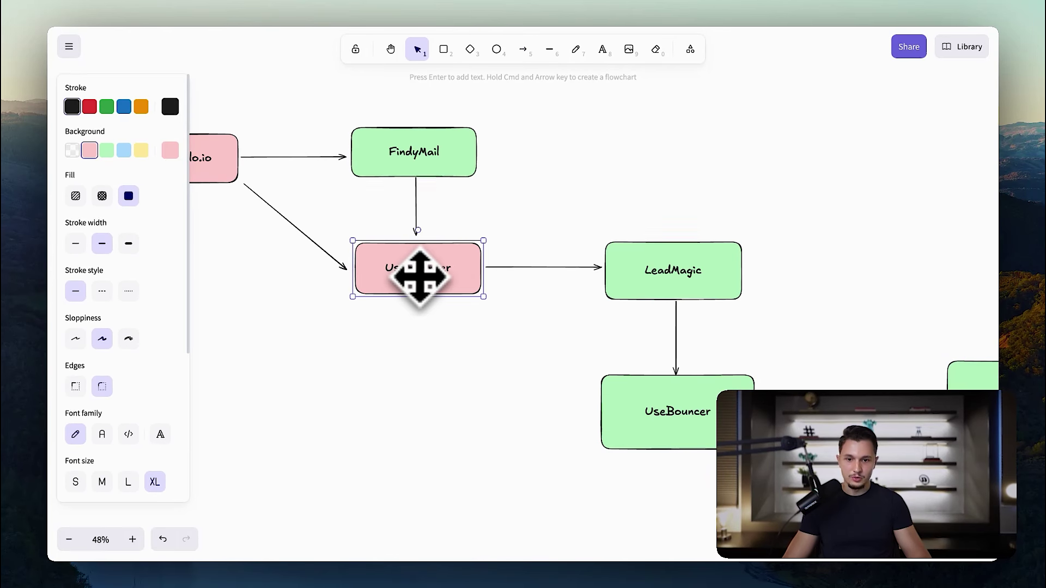
{"action": "left_click", "coordinate": [681, 270]}
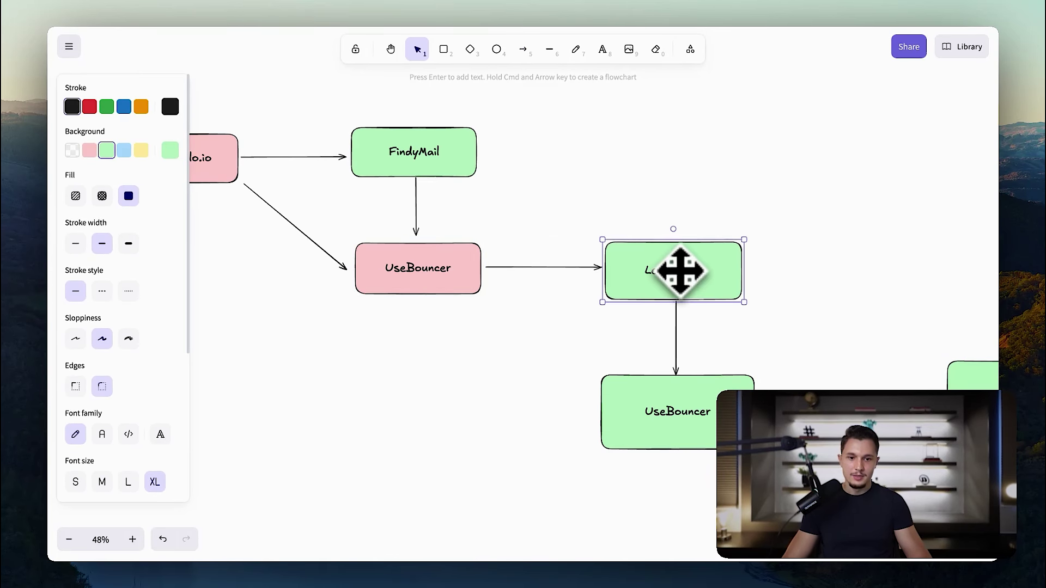
In the n8n workflow, trace the path from the MillionVerifier Check node to the Prospeo Check node.
{"action": "scroll", "coordinate": [669, 381], "scroll_direction": "right", "scroll_amount": 5}
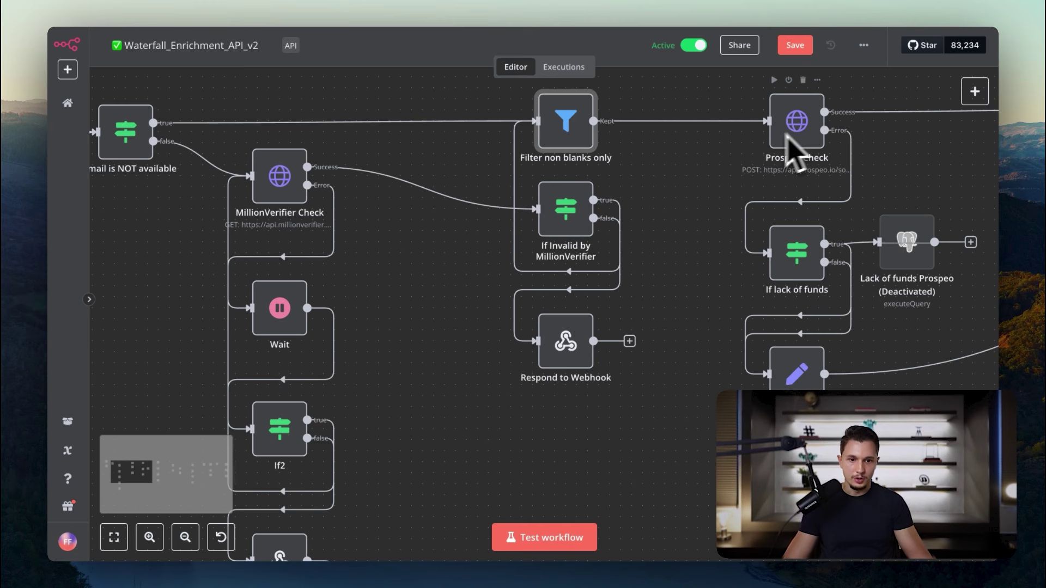
{"action": "left_click", "coordinate": [298, 198]}
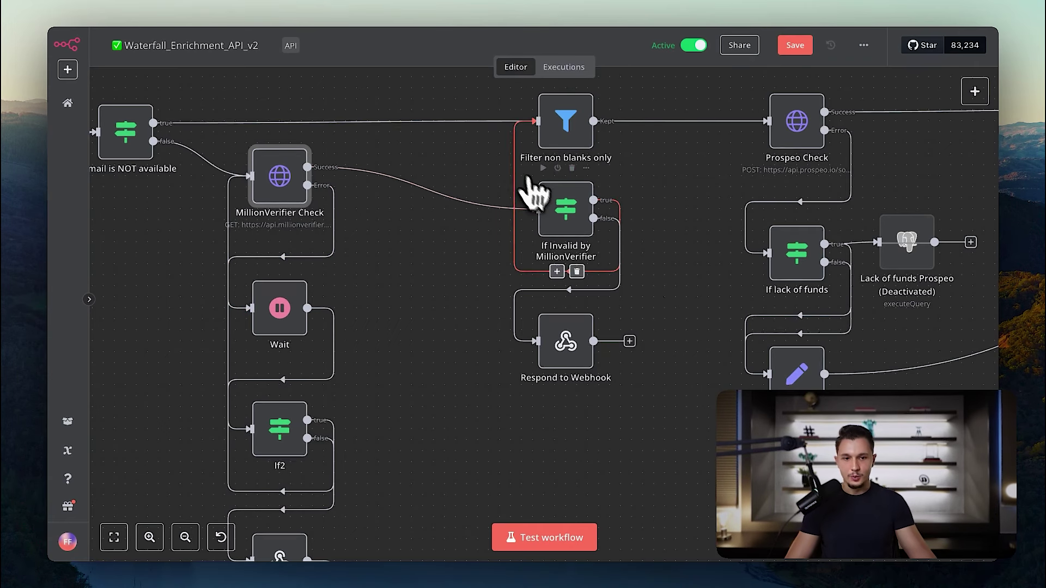
{"action": "left_click", "coordinate": [793, 139]}
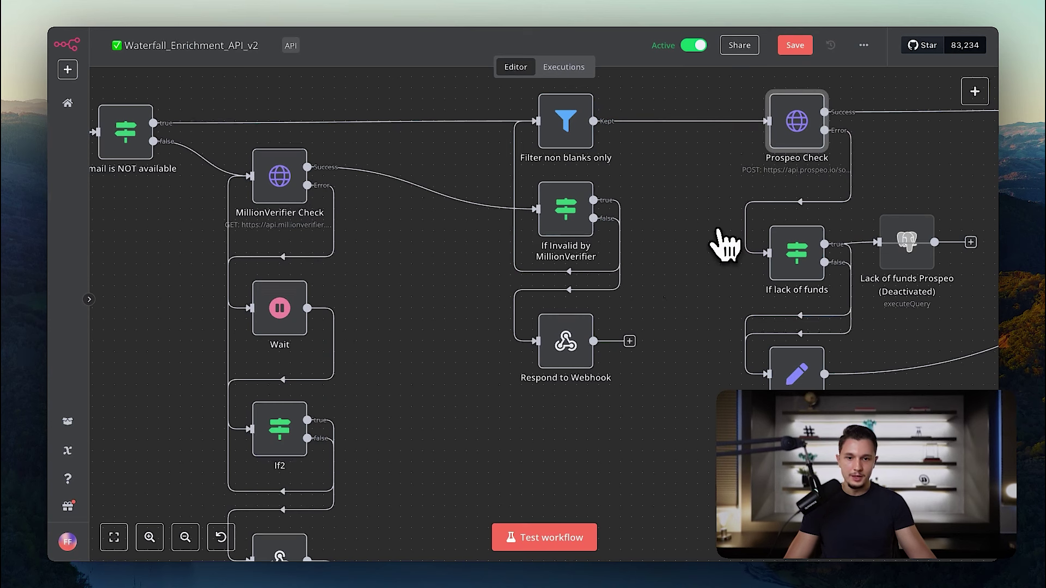
{"action": "scroll", "coordinate": [711, 247], "scroll_direction": "left", "scroll_amount": 2}
{"action": "scroll", "coordinate": [710, 248], "scroll_direction": "left", "scroll_amount": 5}
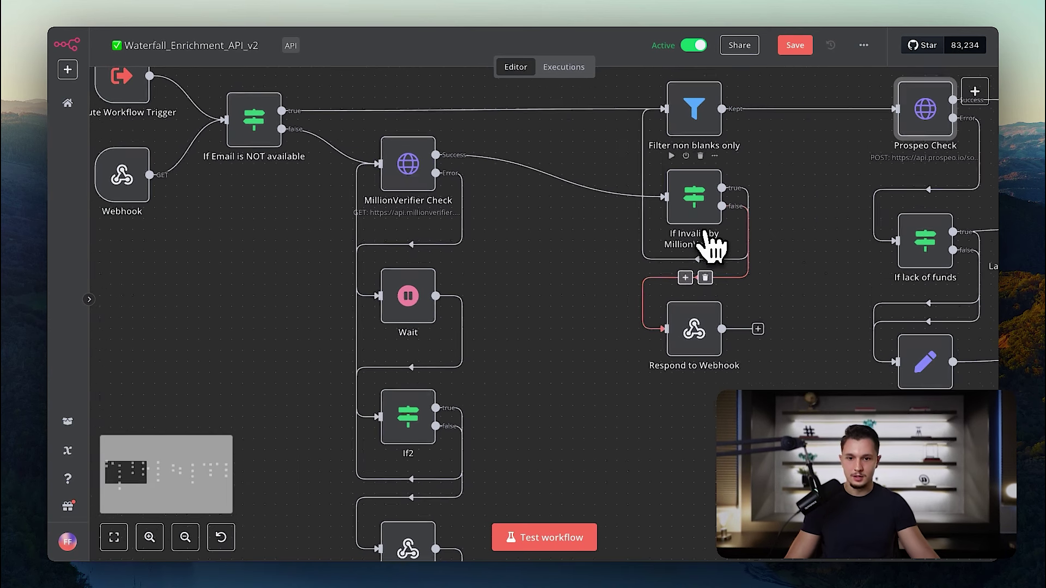
Follow the MillionVerifier Check error path through the Wait node and examine the $runIndex condition in the If2 node.
{"action": "left_click", "coordinate": [410, 185]}
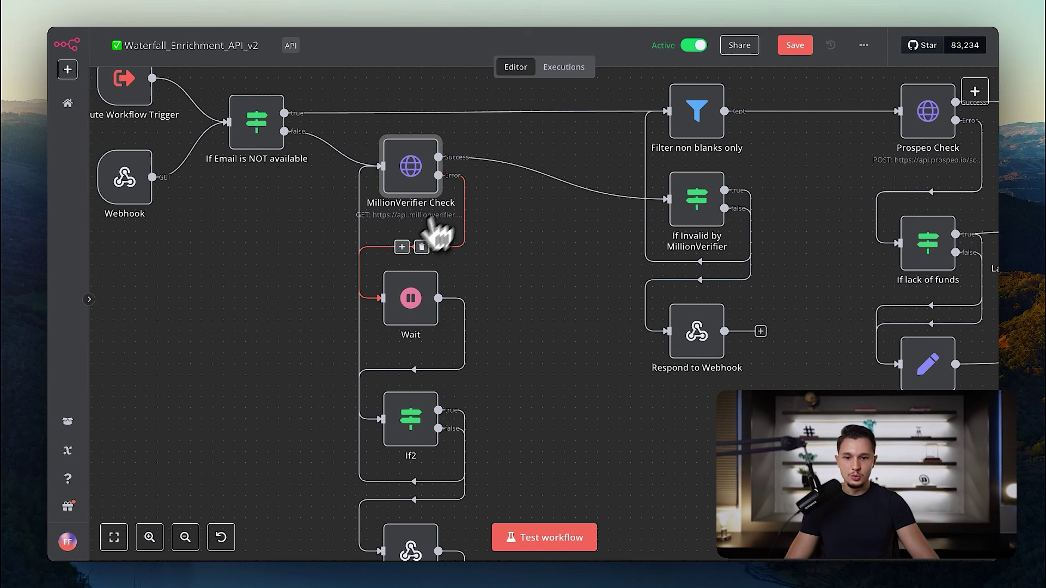
{"action": "left_click", "coordinate": [413, 304]}
{"action": "scroll", "coordinate": [412, 306], "scroll_direction": "down", "scroll_amount": 2}
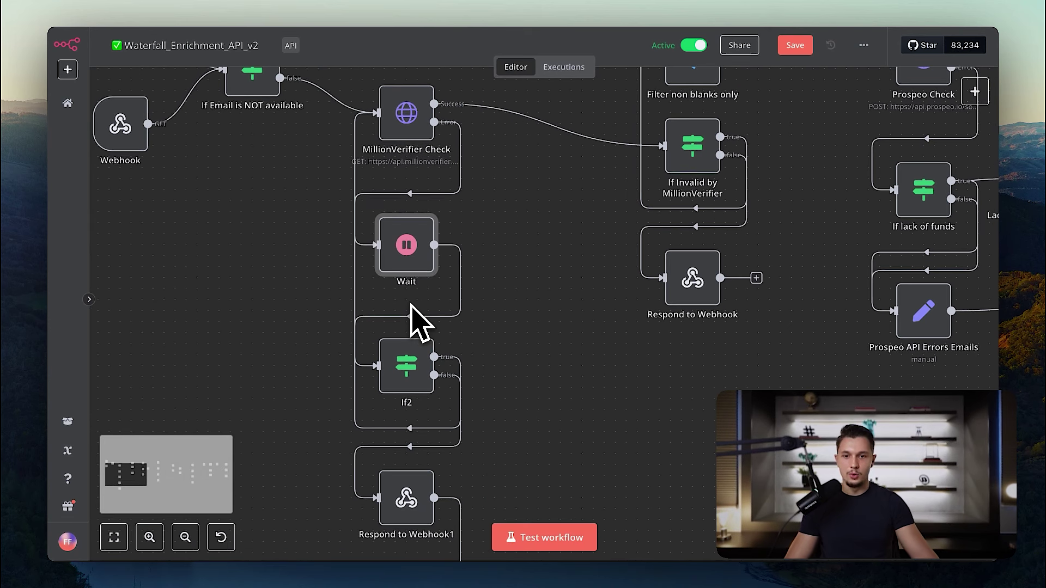
{"action": "scroll", "coordinate": [416, 288], "scroll_direction": "down", "scroll_amount": 1}
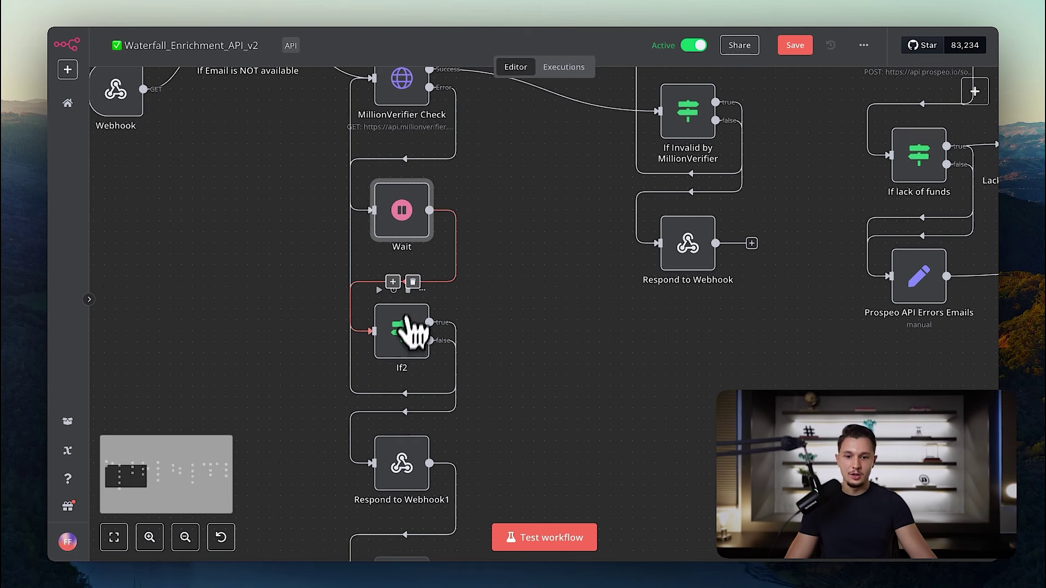
{"action": "left_click", "coordinate": [410, 343]}
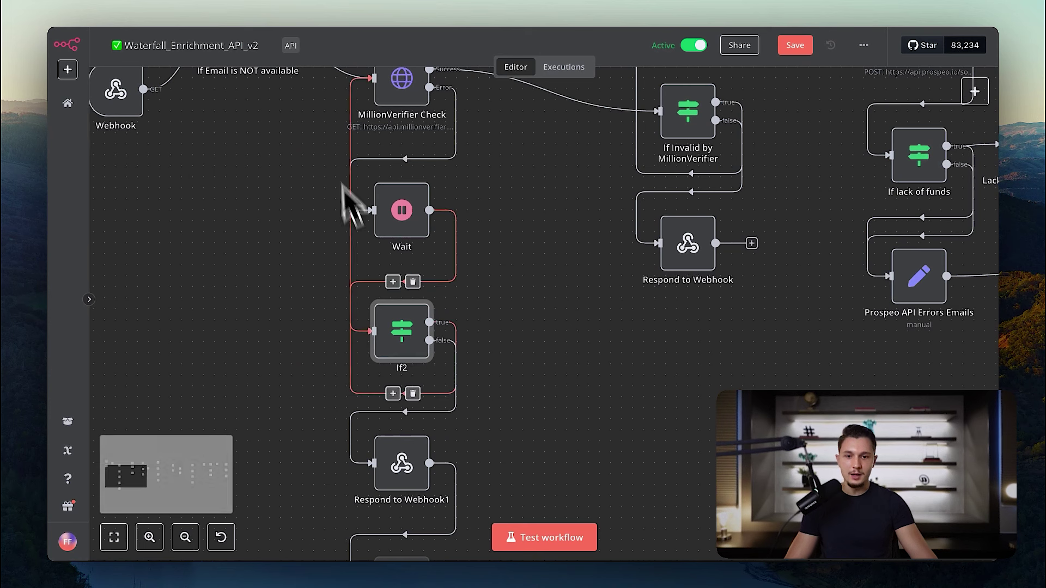
{"action": "double_click", "coordinate": [404, 346]}
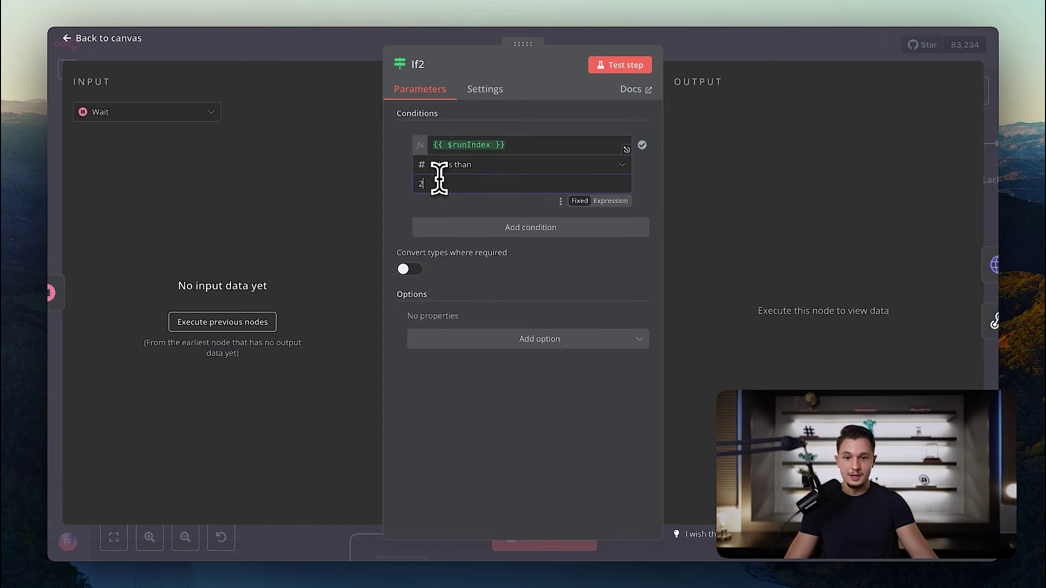
{"action": "left_click_drag", "start_coordinate": [517, 144], "coordinate": [402, 160]}
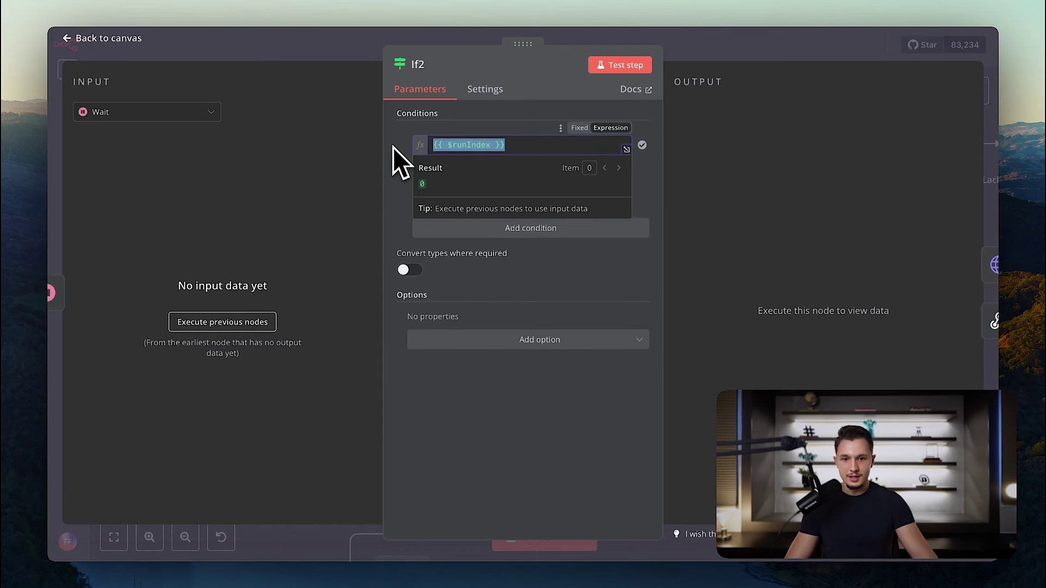
Examine the If2 node's run limit comparison and trace its true branch back to the MillionVerifier Check node.
{"action": "left_click", "coordinate": [430, 186]}
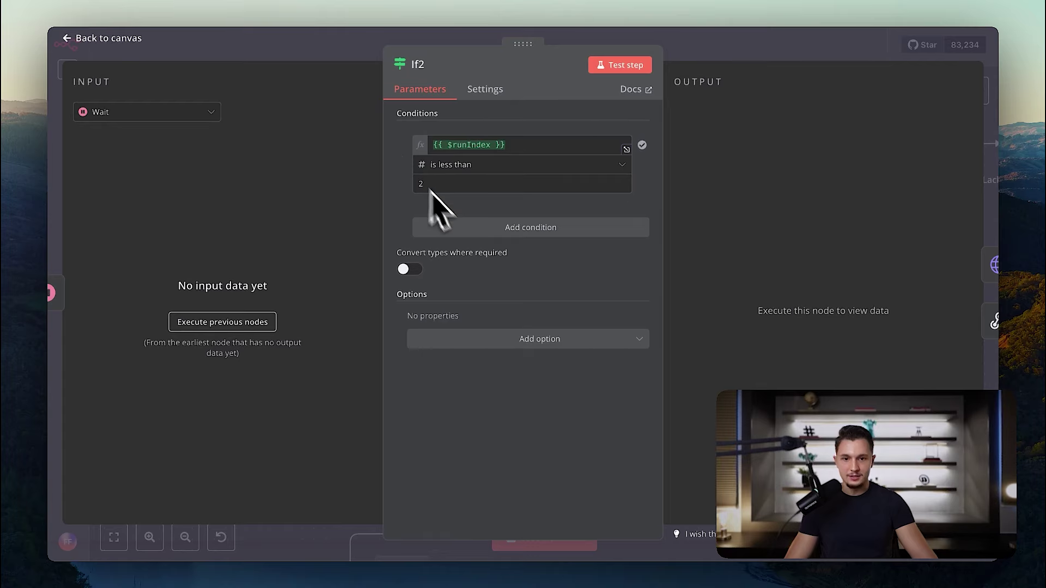
{"action": "left_click", "coordinate": [715, 59]}
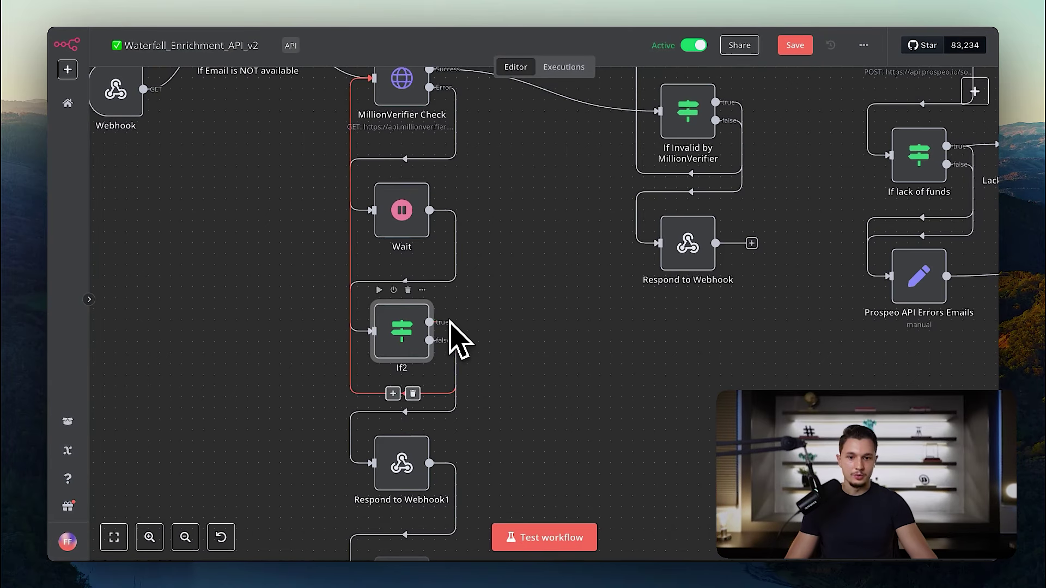
{"action": "scroll", "coordinate": [460, 373], "scroll_direction": "down", "scroll_amount": 1}
{"action": "scroll", "coordinate": [463, 376], "scroll_direction": "up", "scroll_amount": 3}
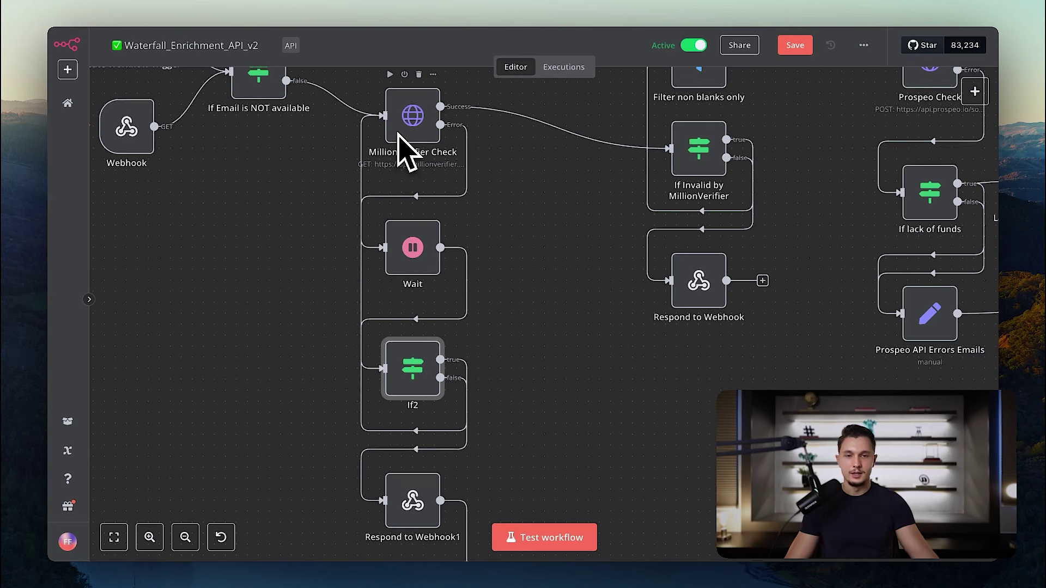
{"action": "scroll", "coordinate": [407, 146], "scroll_direction": "down", "scroll_amount": 5}
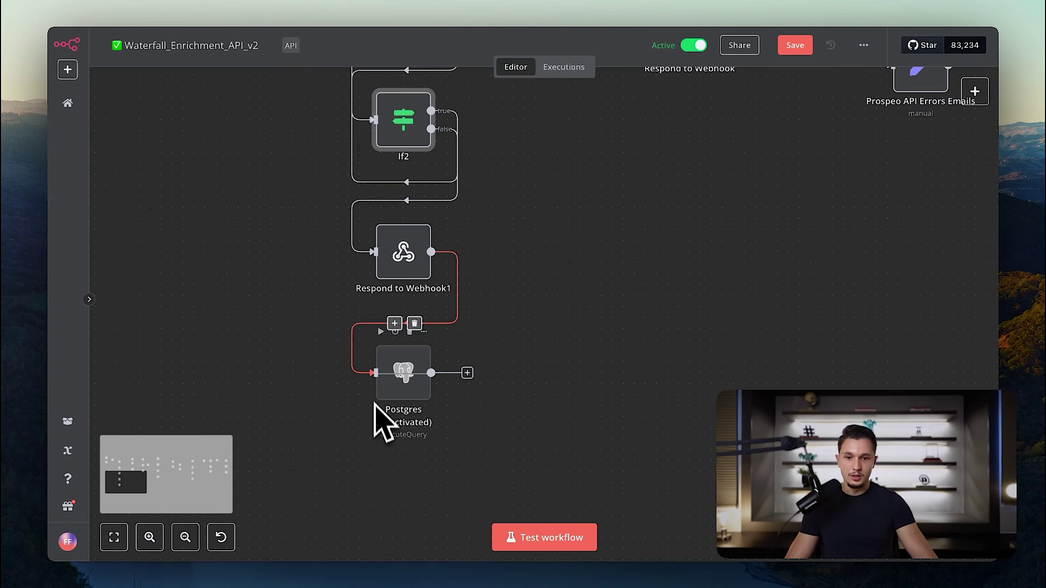
Follow If2's false branch and examine the JSON response body in the Respond to Webhook1 node.
{"action": "double_click", "coordinate": [397, 277]}
{"action": "scroll", "coordinate": [480, 280], "scroll_direction": "down", "scroll_amount": 3}
{"action": "scroll", "coordinate": [509, 299], "scroll_direction": "up", "scroll_amount": 3}
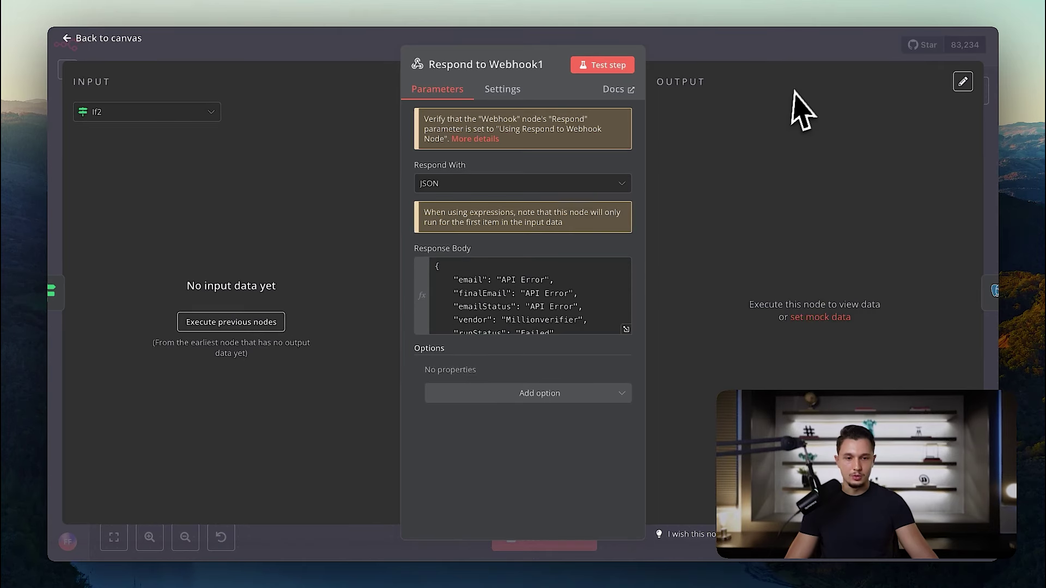
{"action": "key", "text": "Escape"}
{"action": "scroll", "coordinate": [676, 218], "scroll_direction": "up", "scroll_amount": 5}
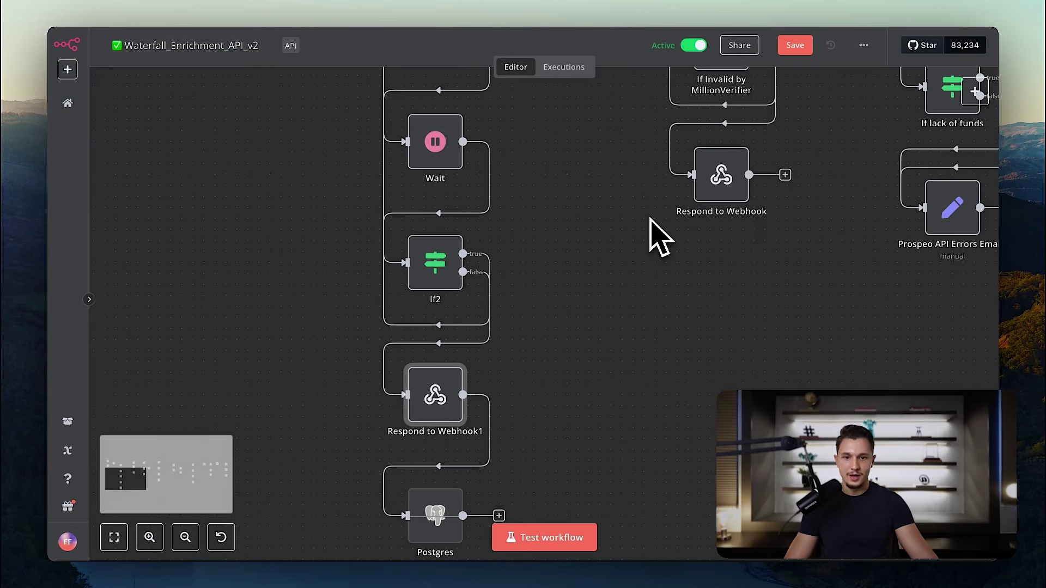
Trace the MillionVerifier Check success path and review the conditions in the If Invalid by MillionVerifier node.
{"action": "scroll", "coordinate": [659, 235], "scroll_direction": "up", "scroll_amount": 2}
{"action": "scroll", "coordinate": [659, 235], "scroll_direction": "right", "scroll_amount": 2}
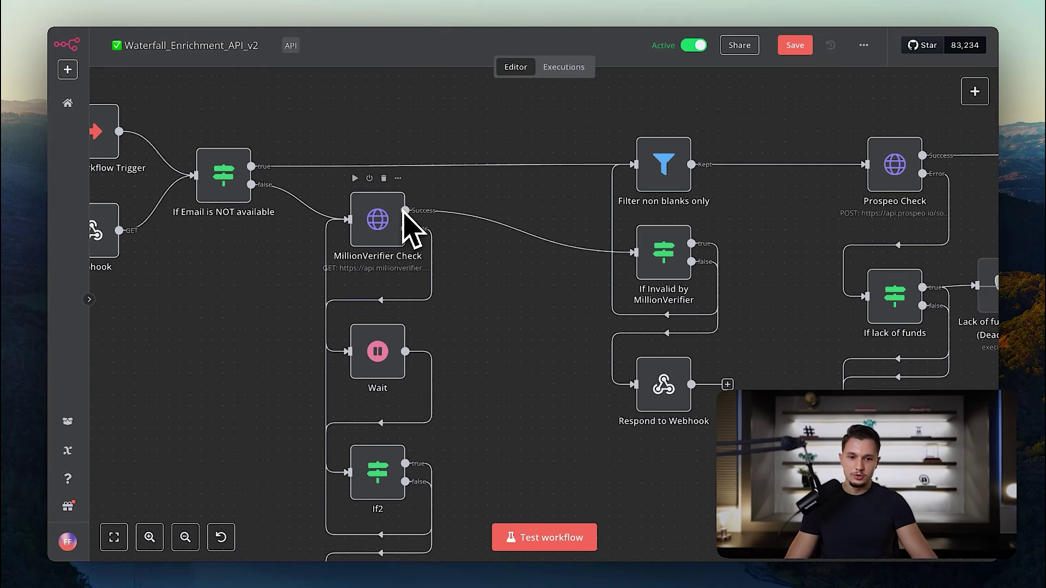
{"action": "scroll", "coordinate": [707, 273], "scroll_direction": "right", "scroll_amount": 3}
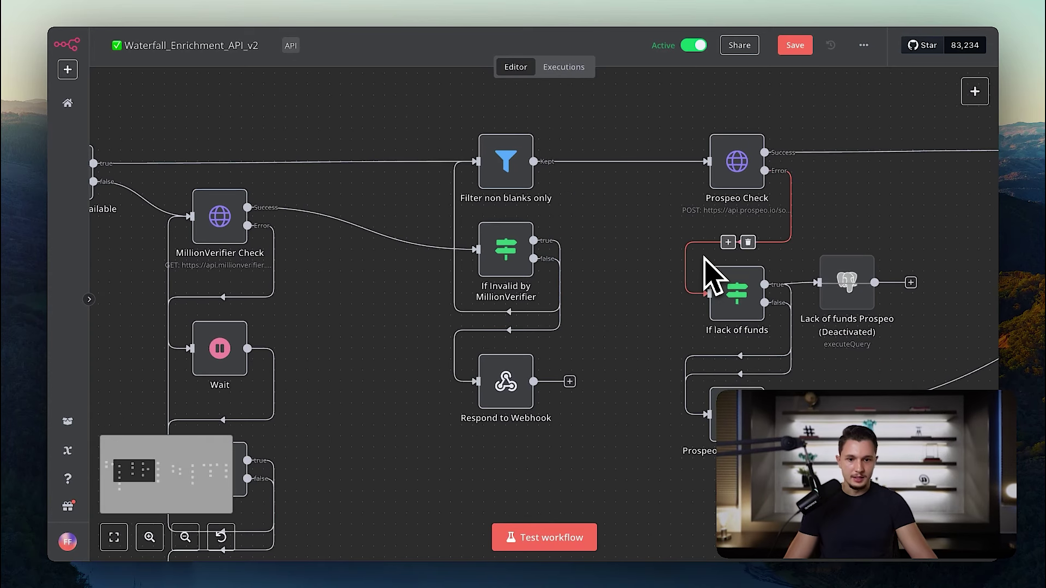
{"action": "double_click", "coordinate": [514, 260]}
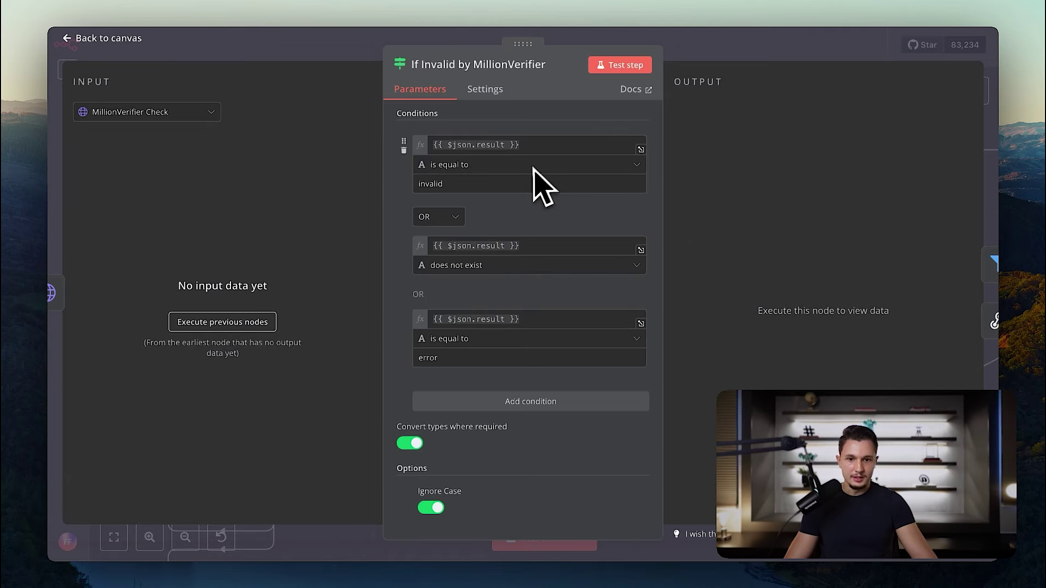
{"action": "key", "text": "Escape"}
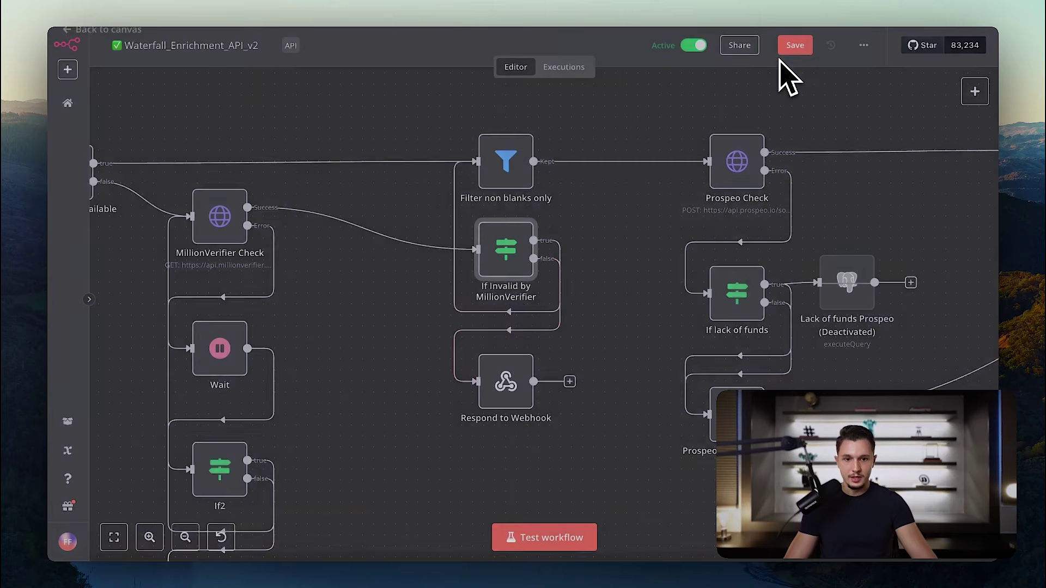
Open the Prospeo Check node and examine its social-url-enrichment endpoint and header parameters.
{"action": "double_click", "coordinate": [738, 166]}
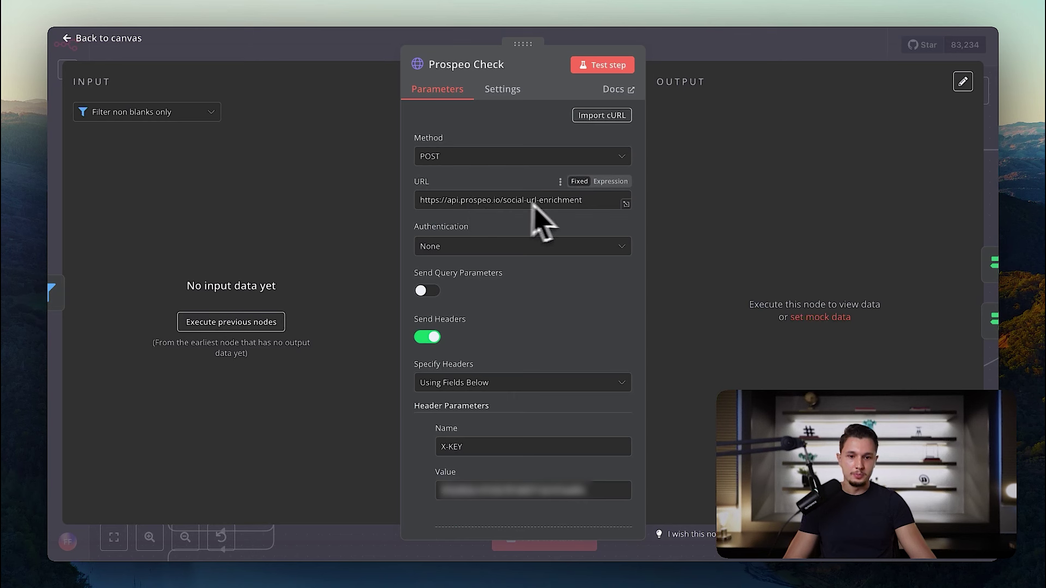
{"action": "left_click_drag", "start_coordinate": [502, 201], "coordinate": [598, 205]}
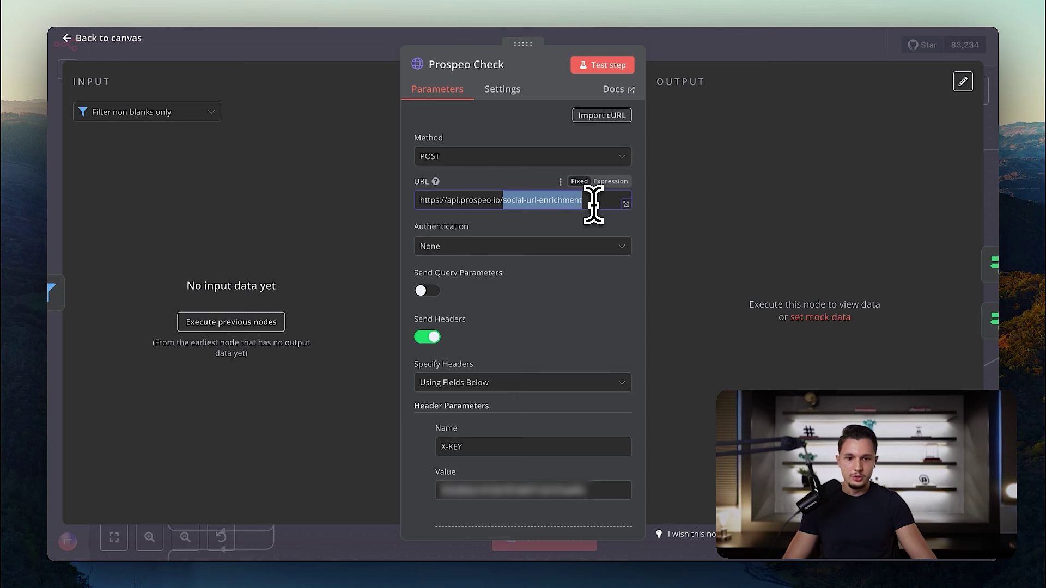
{"action": "scroll", "coordinate": [578, 238], "scroll_direction": "down", "scroll_amount": 5}
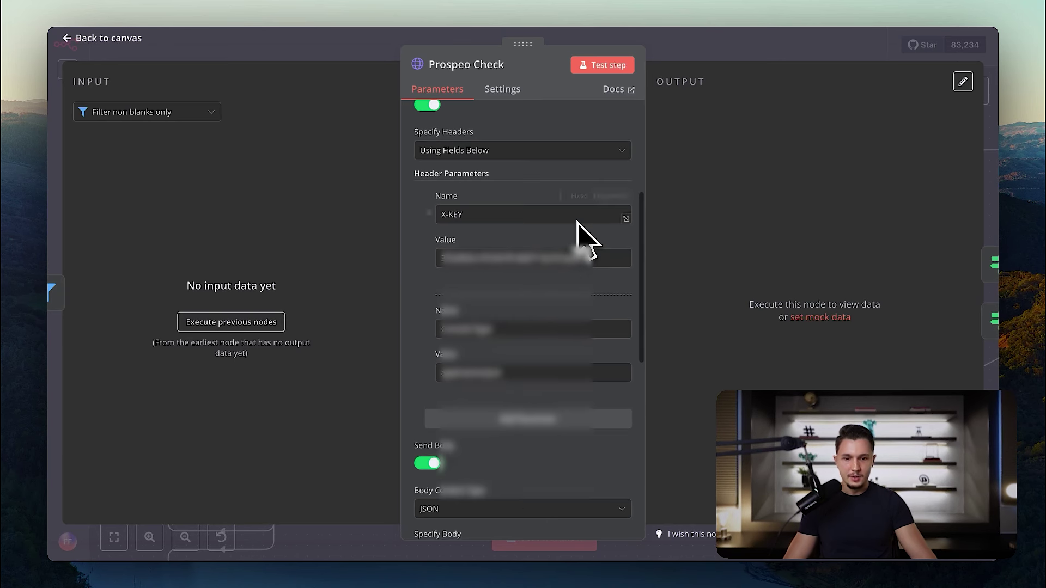
{"action": "scroll", "coordinate": [536, 302], "scroll_direction": "down", "scroll_amount": 6}
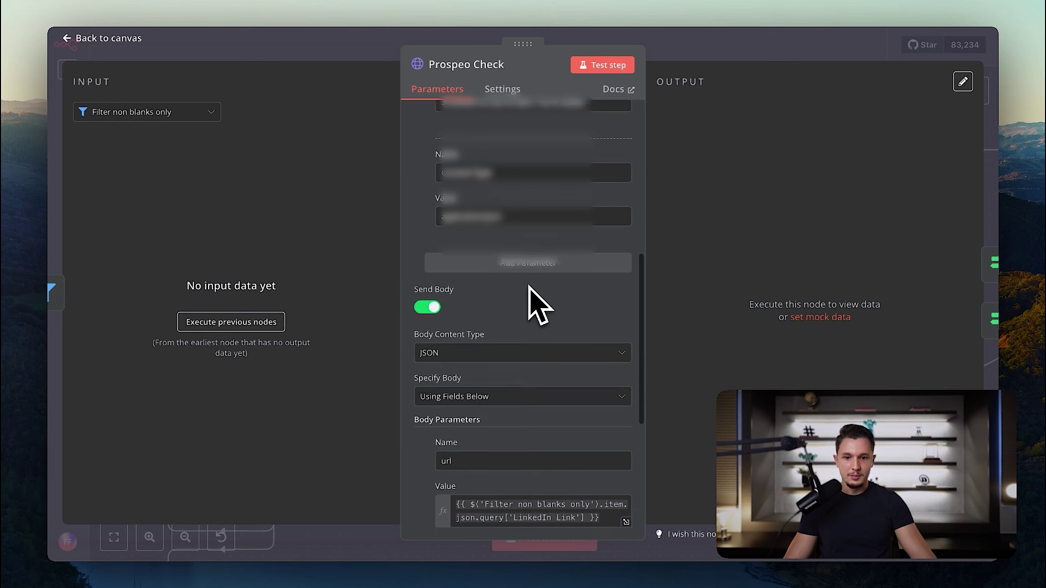
Examine the Prospeo Check node's url body parameter, which is fed by the LinkedIn Link, and its batching options.
{"action": "scroll", "coordinate": [536, 303], "scroll_direction": "down", "scroll_amount": 1}
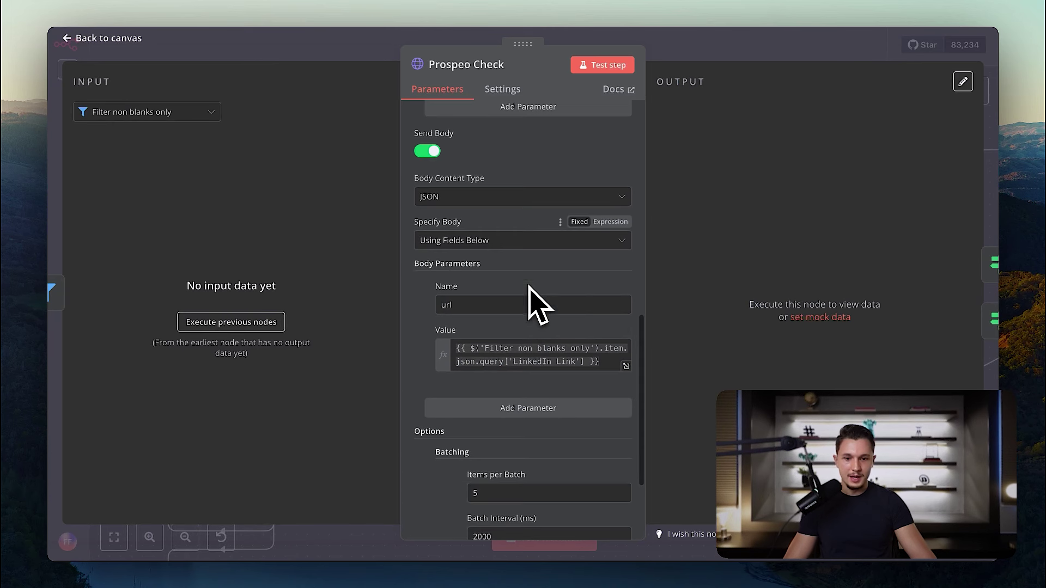
{"action": "left_click", "coordinate": [610, 363]}
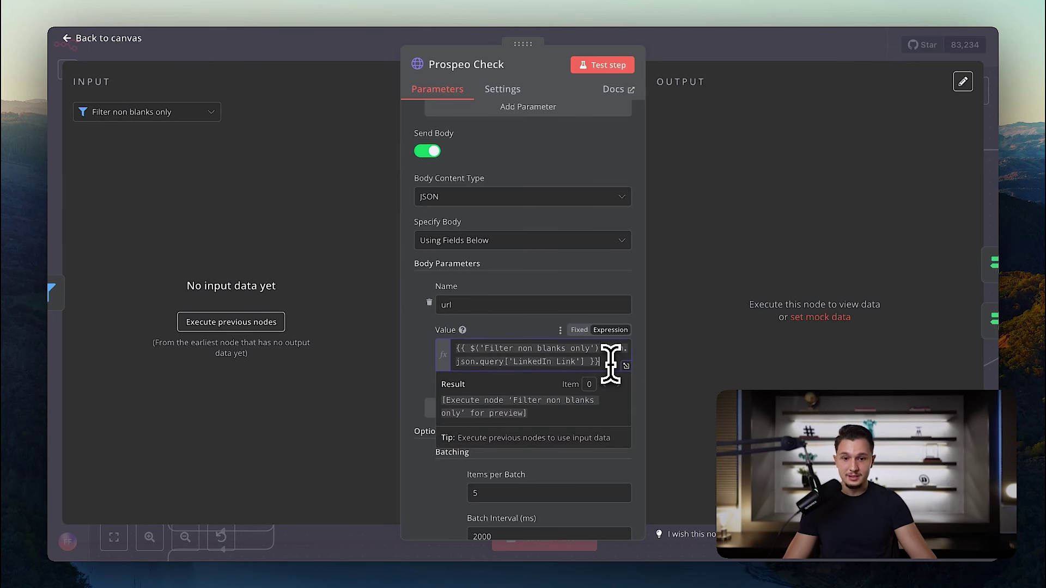
{"action": "left_click", "coordinate": [713, 376]}
{"action": "scroll", "coordinate": [536, 414], "scroll_direction": "down", "scroll_amount": 2}
{"action": "scroll", "coordinate": [533, 414], "scroll_direction": "down", "scroll_amount": 1}
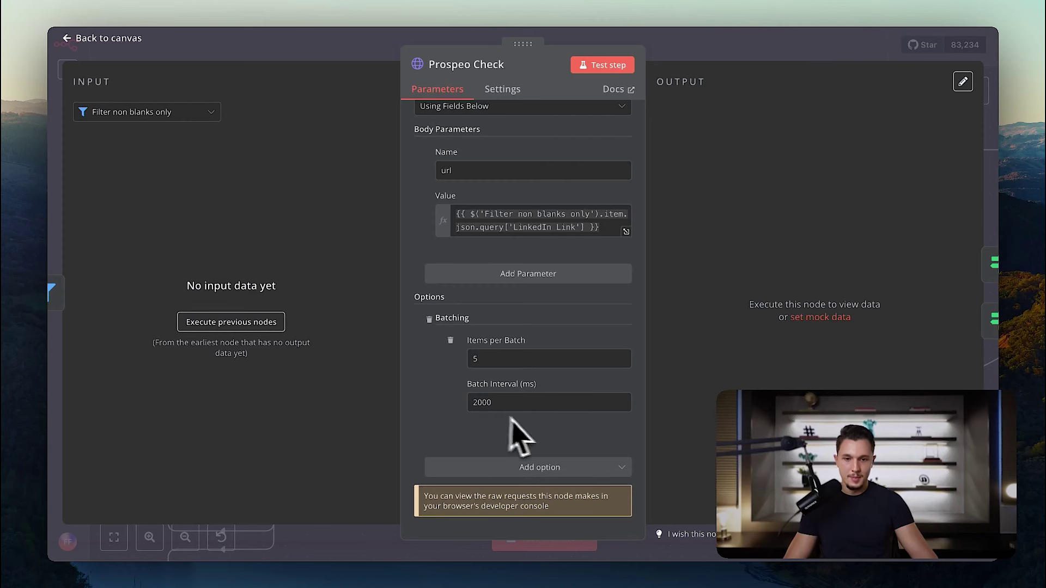
{"action": "scroll", "coordinate": [536, 439], "scroll_direction": "up", "scroll_amount": 15}
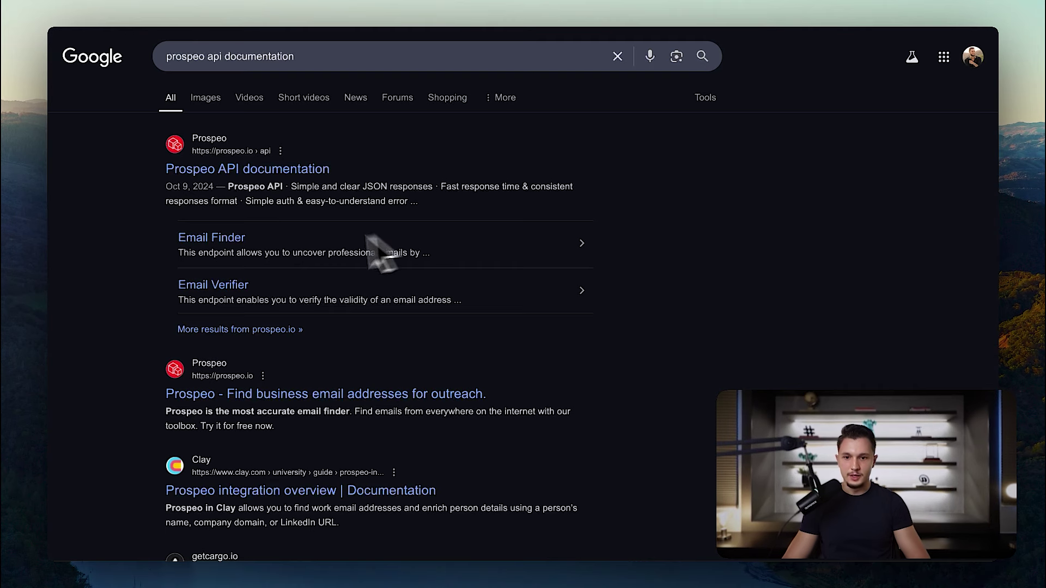
Open the Social URL Enrichment API page in the Prospeo API documentation and copy its cURL example.
{"action": "left_click", "coordinate": [241, 173]}
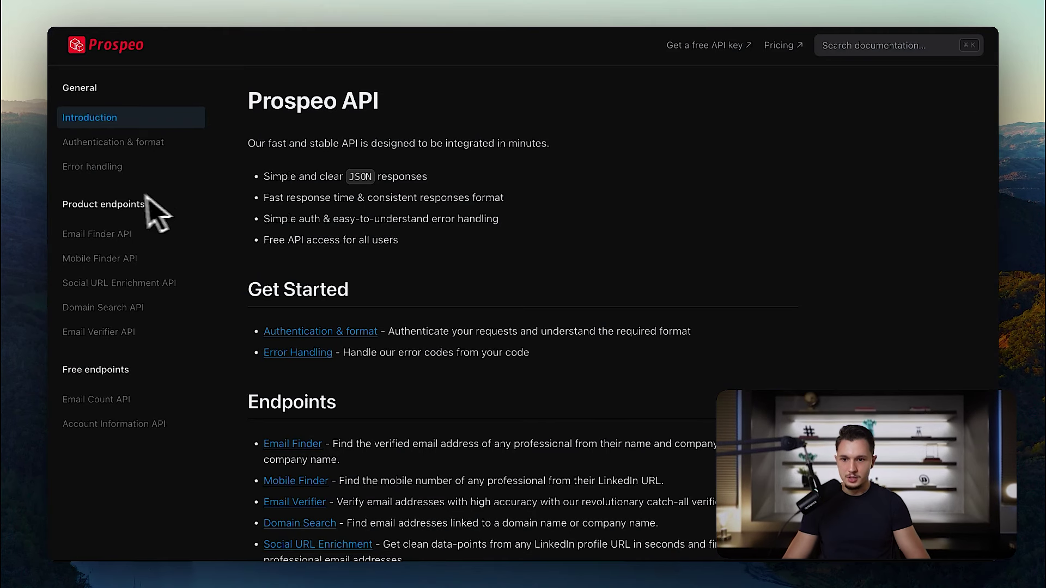
{"action": "left_click", "coordinate": [96, 287]}
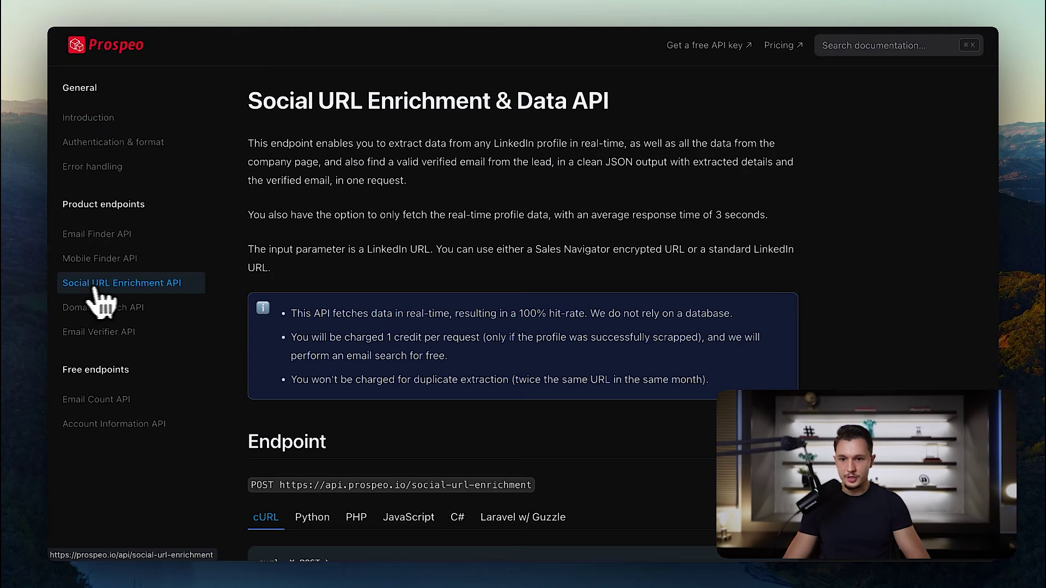
{"action": "scroll", "coordinate": [386, 304], "scroll_direction": "down", "scroll_amount": 7}
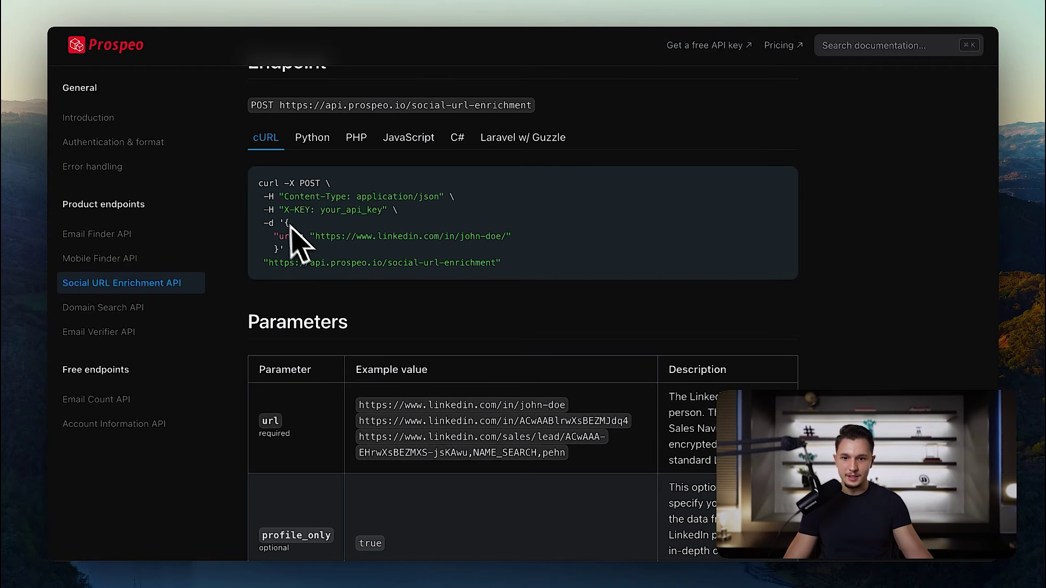
{"action": "left_click_drag", "start_coordinate": [259, 182], "coordinate": [538, 274]}
{"action": "key", "text": "super+c"}
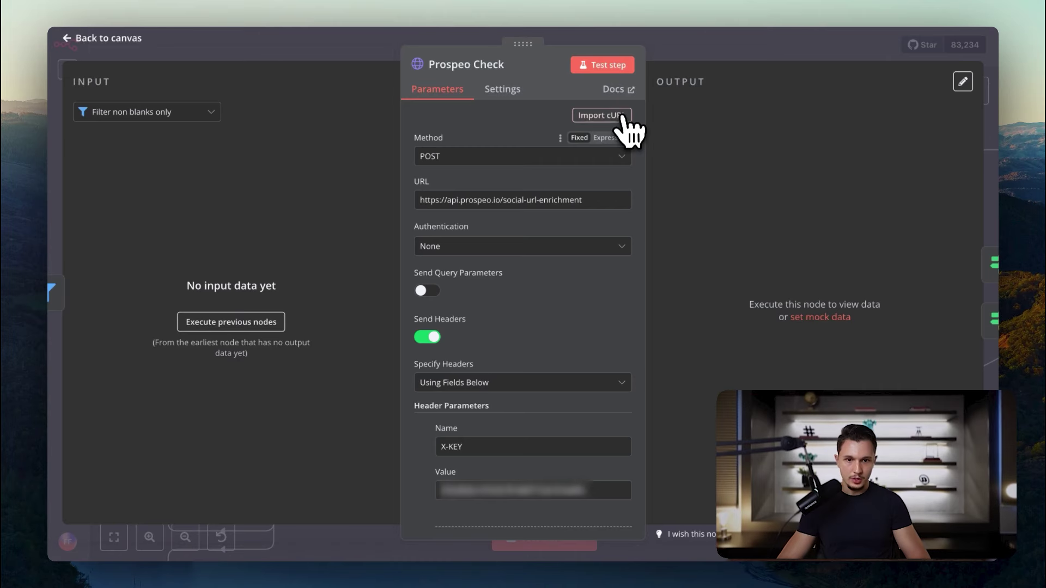
Paste the Prospeo cURL example into the Prospeo Check node's cURL import, highlight the your_api_key placeholder, and close without importing.
{"action": "left_click", "coordinate": [600, 115]}
{"action": "key", "text": "super+v"}
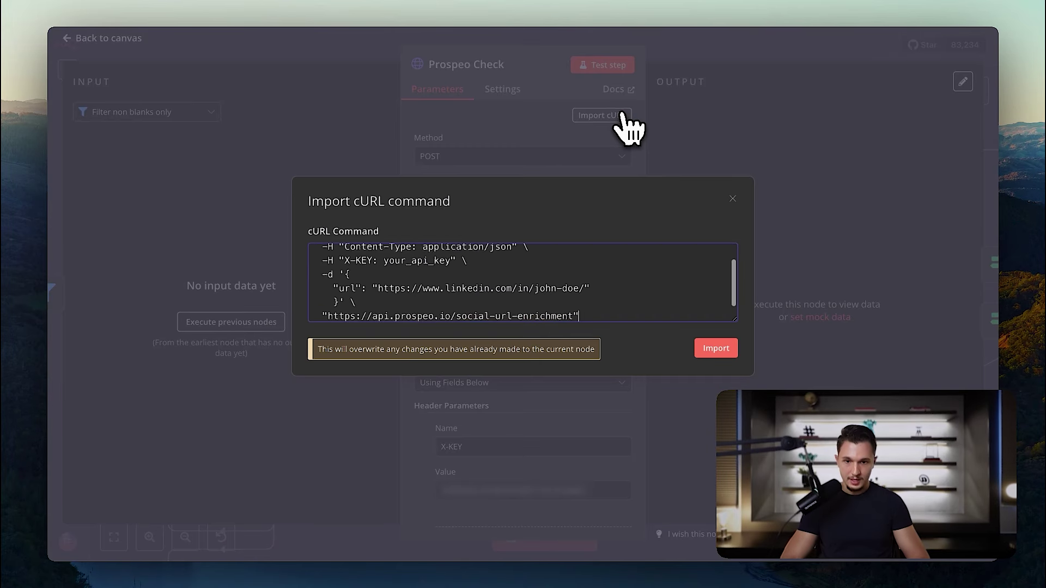
{"action": "left_click_drag", "start_coordinate": [383, 261], "coordinate": [455, 262]}
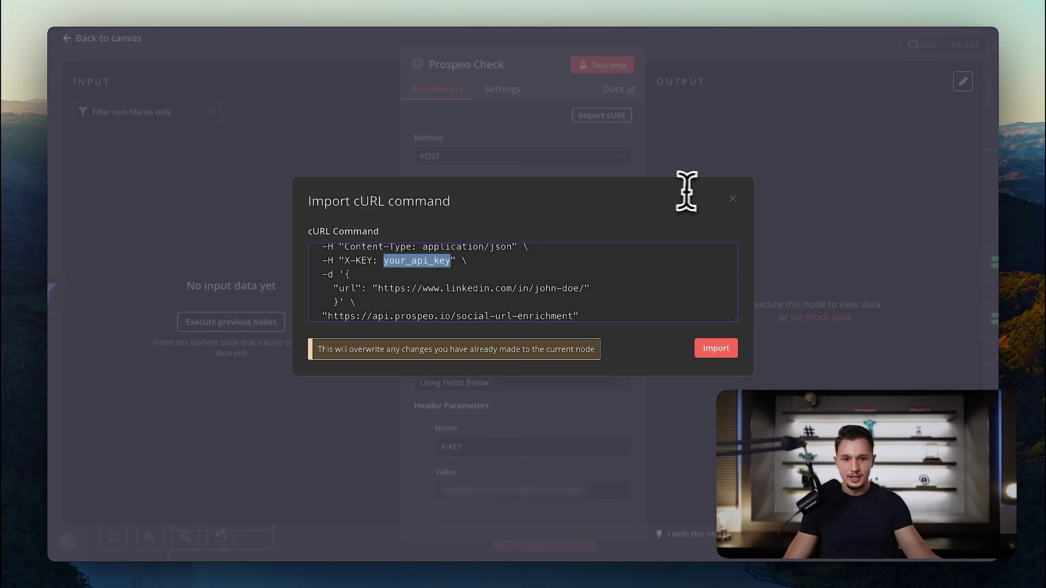
{"action": "left_click", "coordinate": [739, 210]}
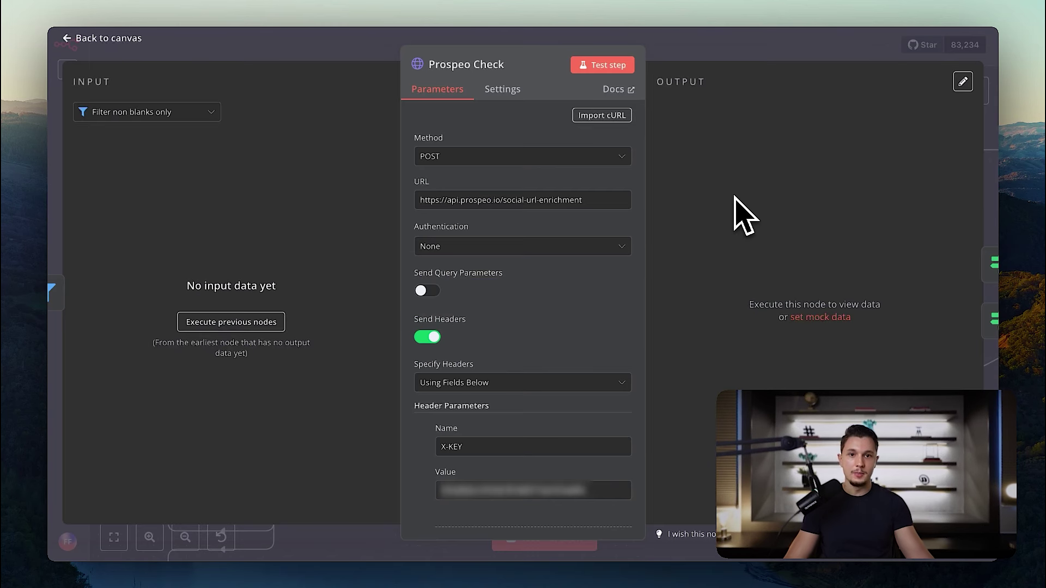
{"action": "left_click", "coordinate": [764, 55]}
{"action": "scroll", "coordinate": [635, 210], "scroll_direction": "right", "scroll_amount": 5}
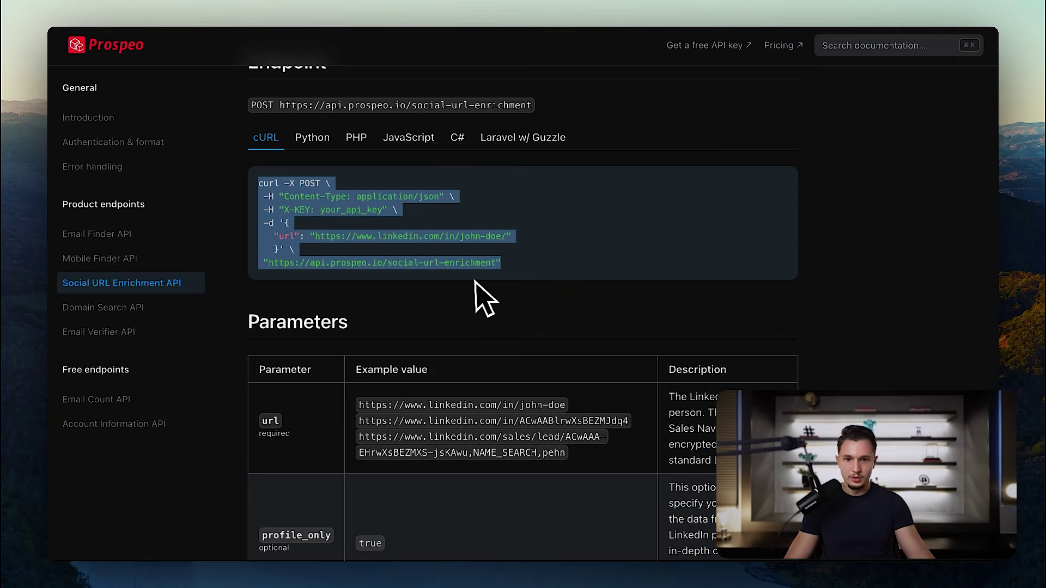
Read through the example JSON response and the response property table in Prospeo's Social URL Enrichment documentation.
{"action": "scroll", "coordinate": [477, 296], "scroll_direction": "down", "scroll_amount": 15}
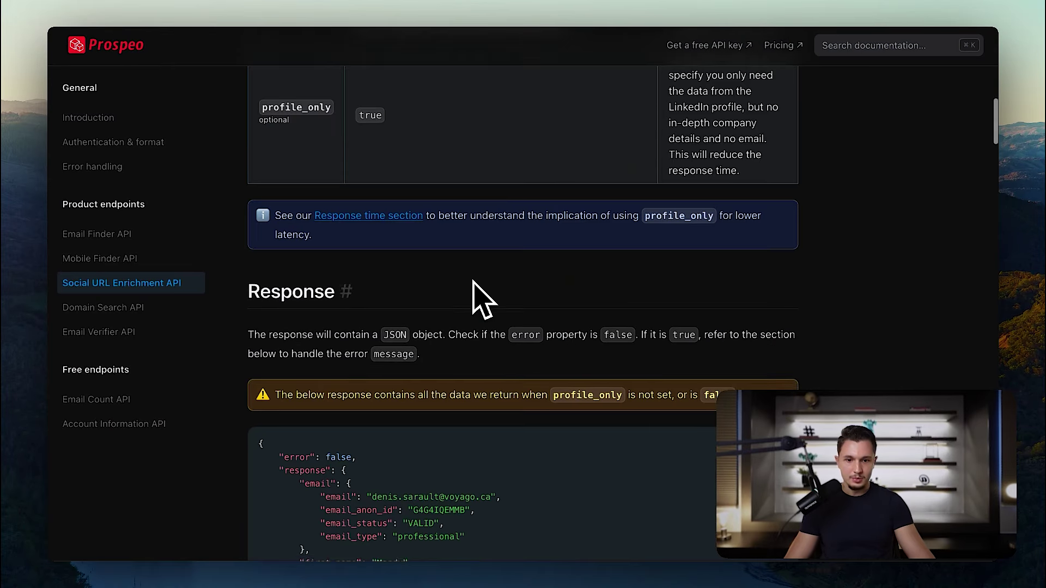
{"action": "scroll", "coordinate": [327, 185], "scroll_direction": "up", "scroll_amount": 2}
{"action": "scroll", "coordinate": [481, 350], "scroll_direction": "down", "scroll_amount": 6}
{"action": "scroll", "coordinate": [484, 355], "scroll_direction": "down", "scroll_amount": 14}
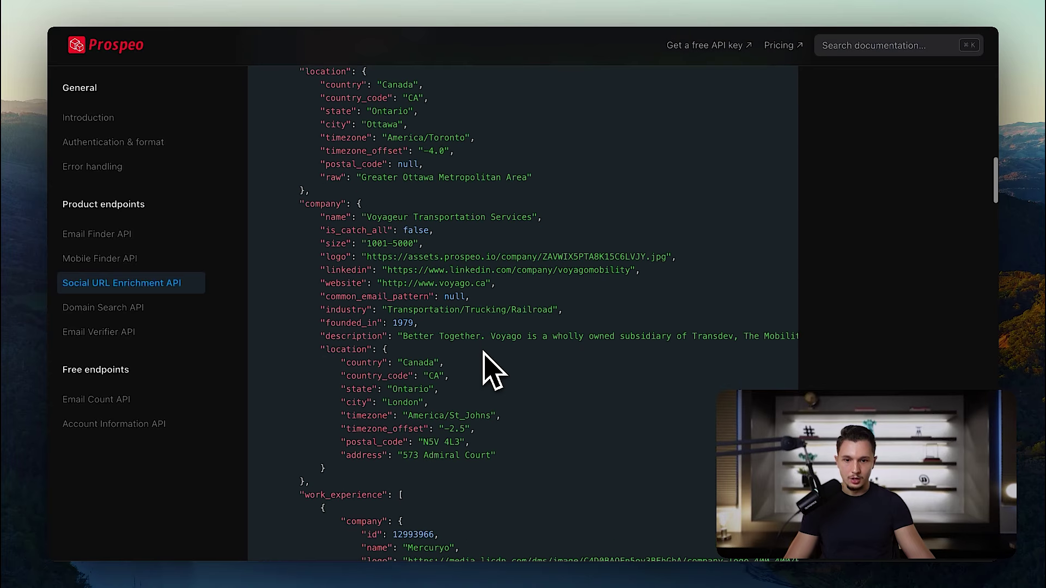
{"action": "scroll", "coordinate": [484, 354], "scroll_direction": "down", "scroll_amount": 15}
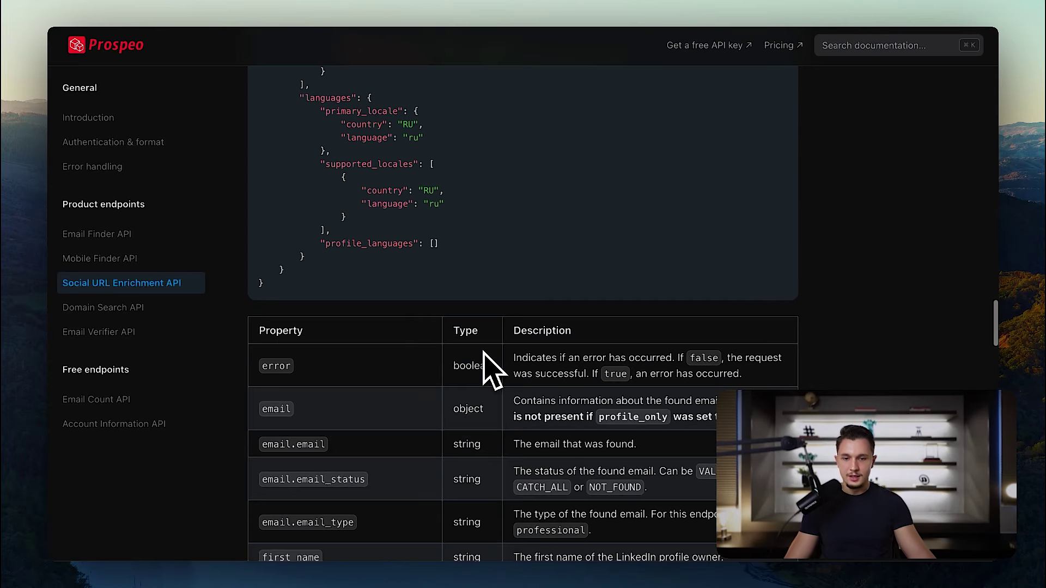
{"action": "scroll", "coordinate": [484, 355], "scroll_direction": "down", "scroll_amount": 1}
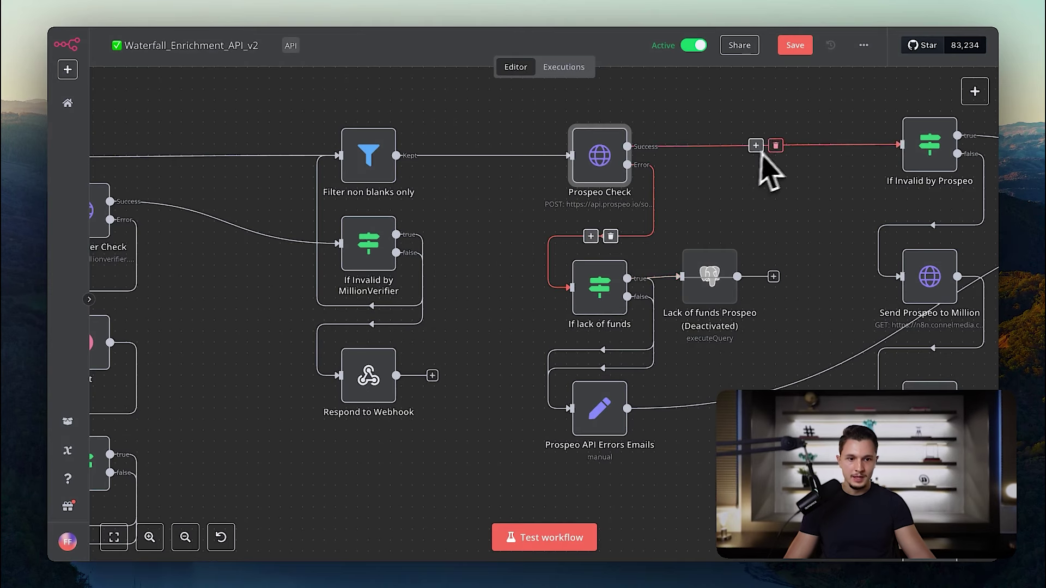
Trace the Prospeo Check success path through If Invalid by Prospeo and select the Send Prospeo to Million node.
{"action": "scroll", "coordinate": [784, 168], "scroll_direction": "right", "scroll_amount": 6}
{"action": "scroll", "coordinate": [784, 169], "scroll_direction": "right", "scroll_amount": 1}
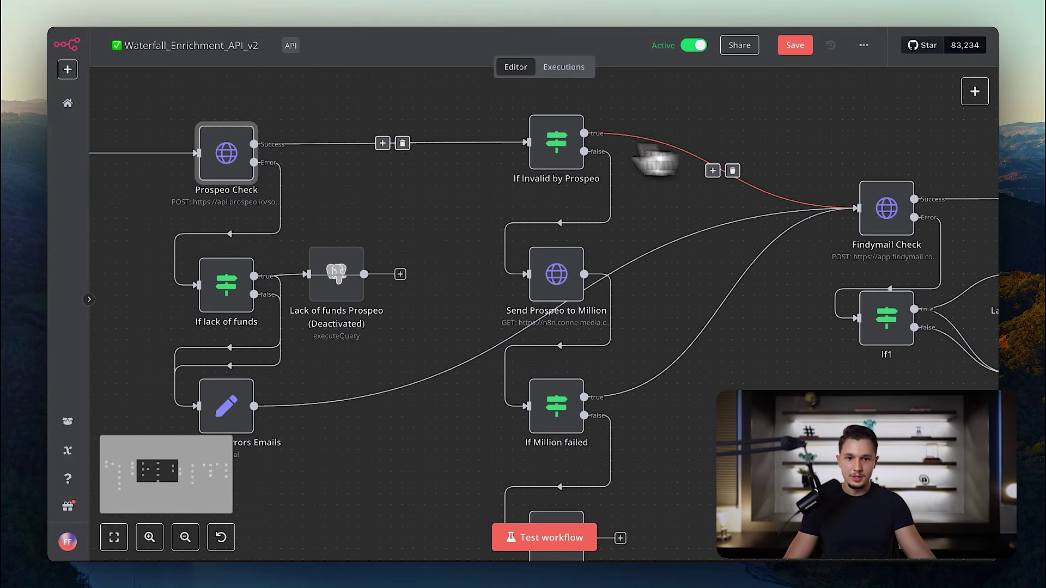
{"action": "left_click", "coordinate": [560, 162]}
{"action": "left_click", "coordinate": [557, 278]}
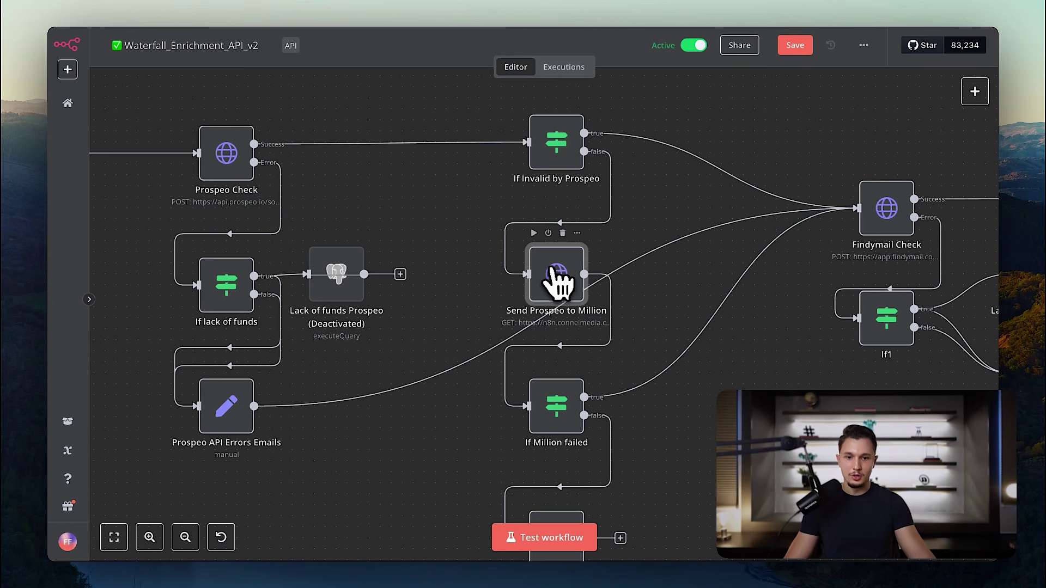
Switch to the Millionverifier validating from Findymail workflow and examine the settings of its Webhook node.
{"action": "scroll", "coordinate": [550, 281], "scroll_direction": "down", "scroll_amount": 1}
{"action": "scroll", "coordinate": [550, 280], "scroll_direction": "right", "scroll_amount": 1}
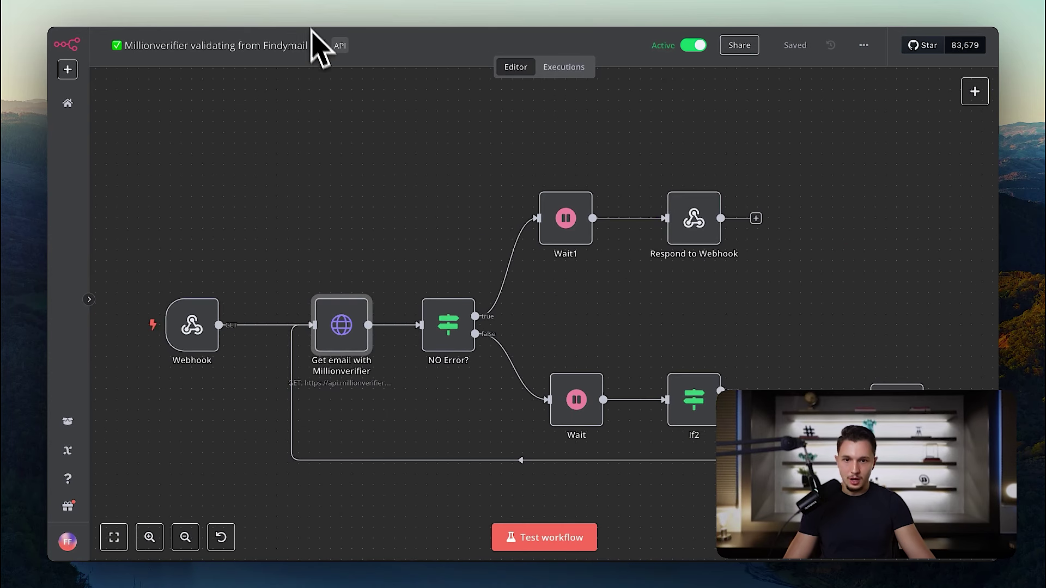
{"action": "double_click", "coordinate": [195, 329]}
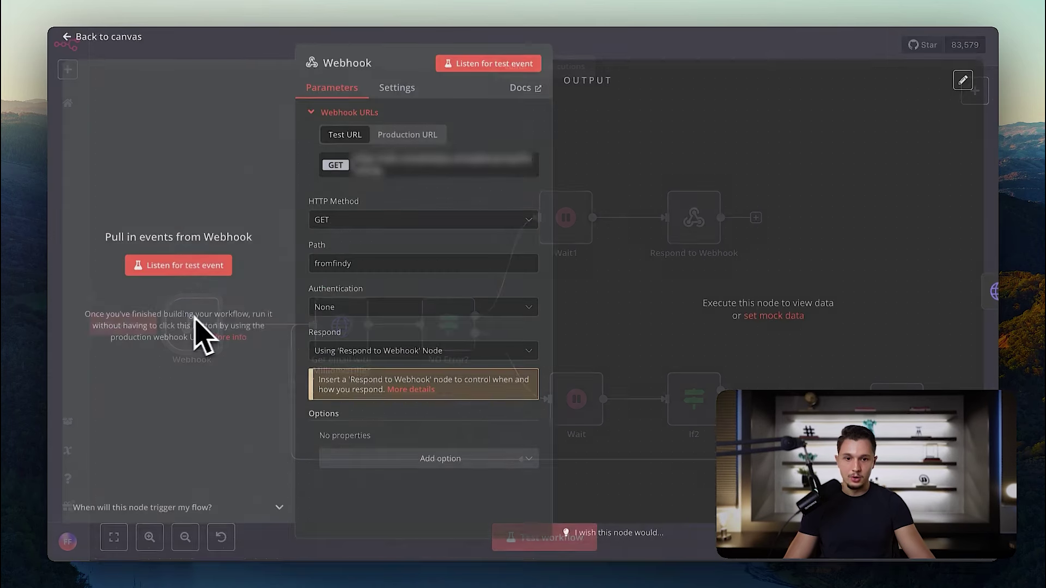
{"action": "key", "text": "Escape"}
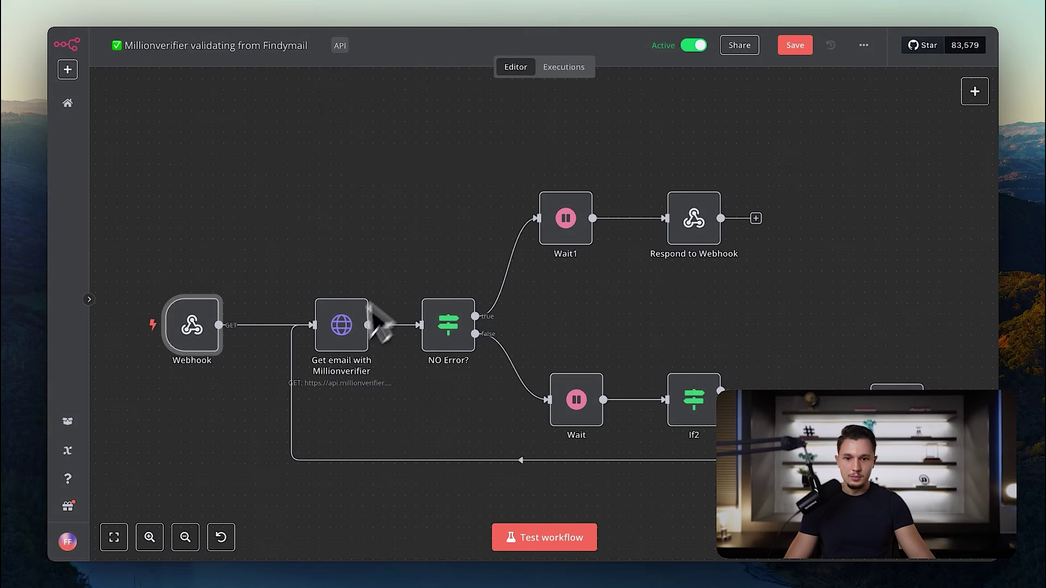
Examine the request settings of the Get email with Millionverifier node, return to the canvas, and follow the NO Error? branches.
{"action": "double_click", "coordinate": [362, 341]}
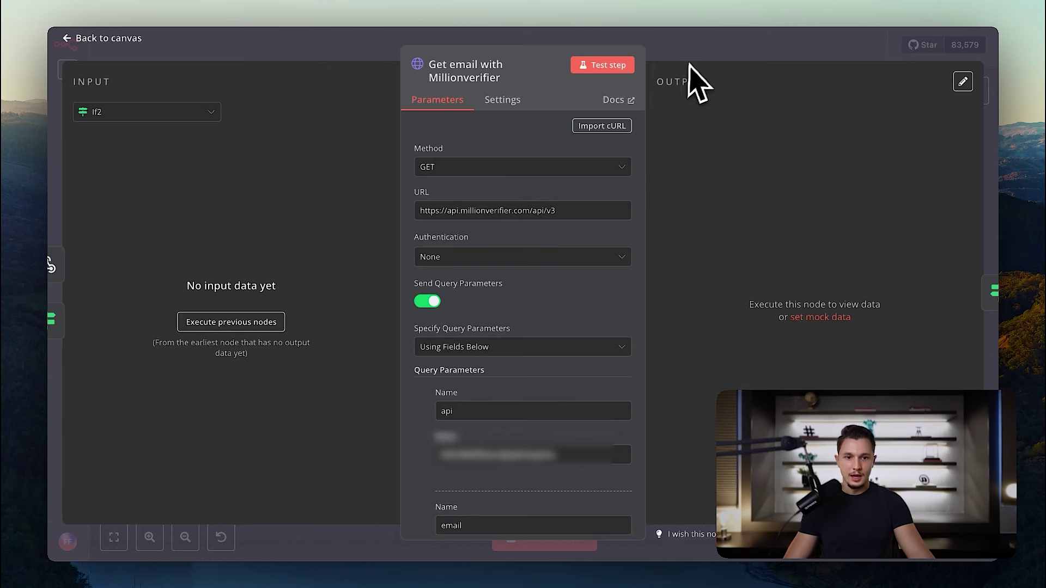
{"action": "key", "text": "Escape"}
{"action": "scroll", "coordinate": [425, 384], "scroll_direction": "left", "scroll_amount": 3}
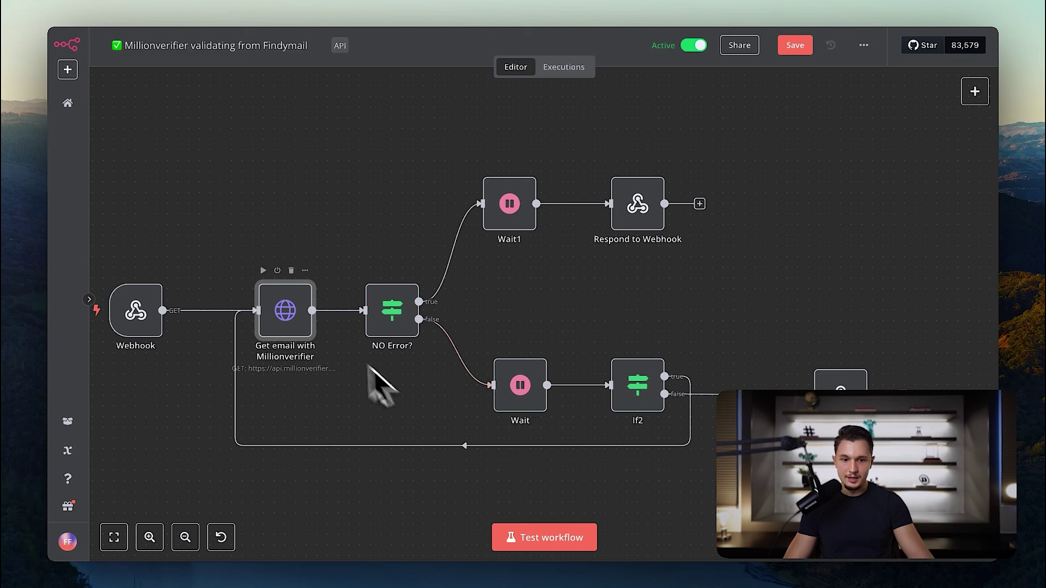
{"action": "mouse_move", "coordinate": [456, 364]}
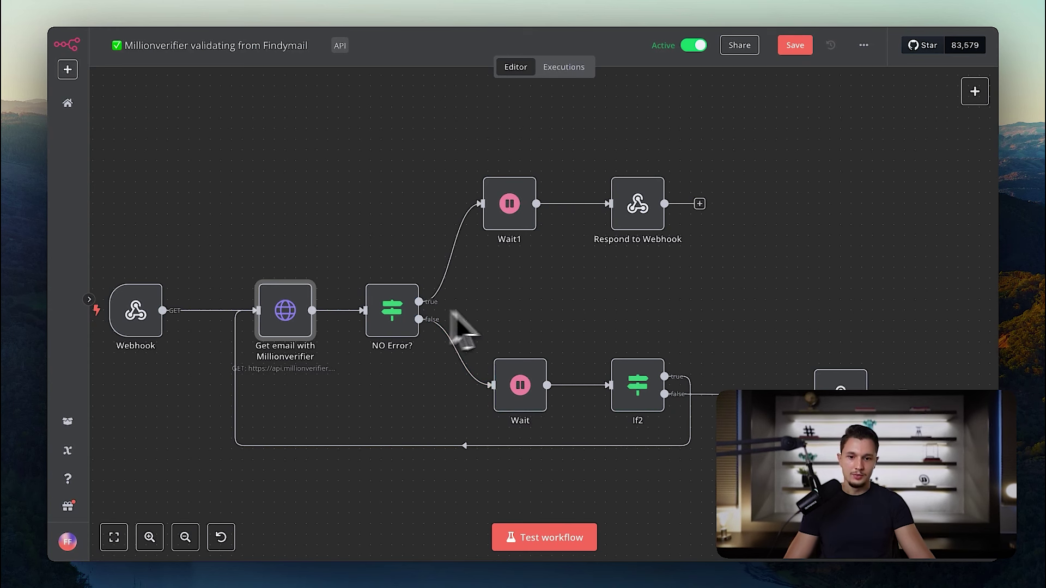
Read the Respond to Webhook node's JSON response body in the expanded expression view.
{"action": "double_click", "coordinate": [635, 203]}
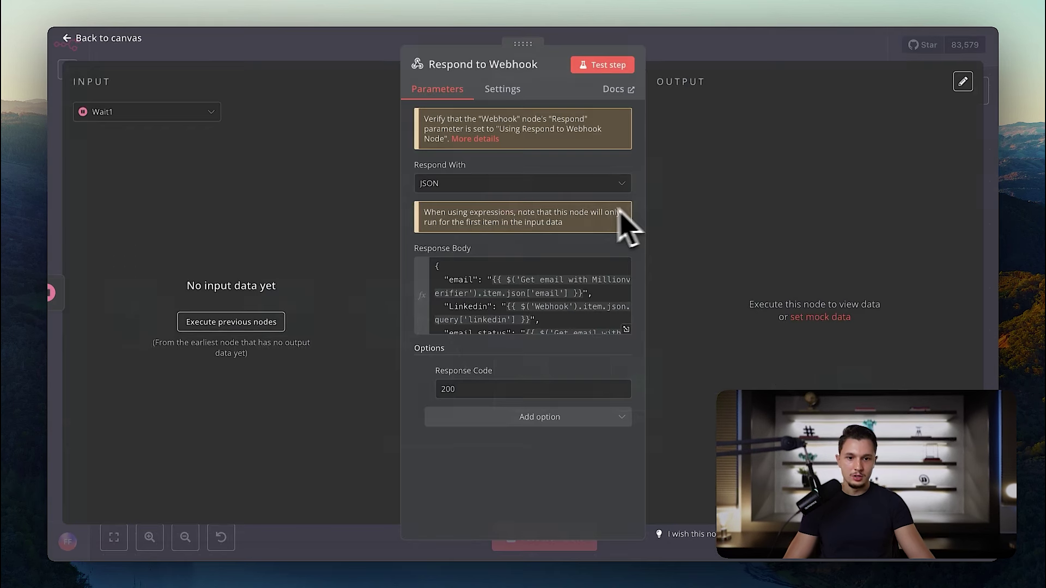
{"action": "scroll", "coordinate": [536, 311], "scroll_direction": "down", "scroll_amount": 2}
{"action": "scroll", "coordinate": [536, 321], "scroll_direction": "up", "scroll_amount": 2}
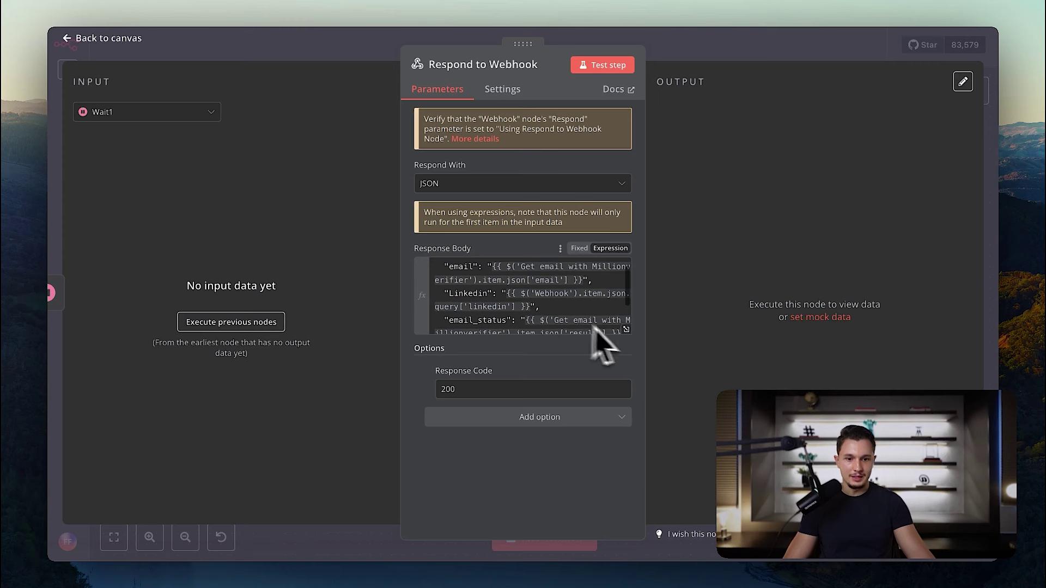
{"action": "left_click", "coordinate": [626, 329]}
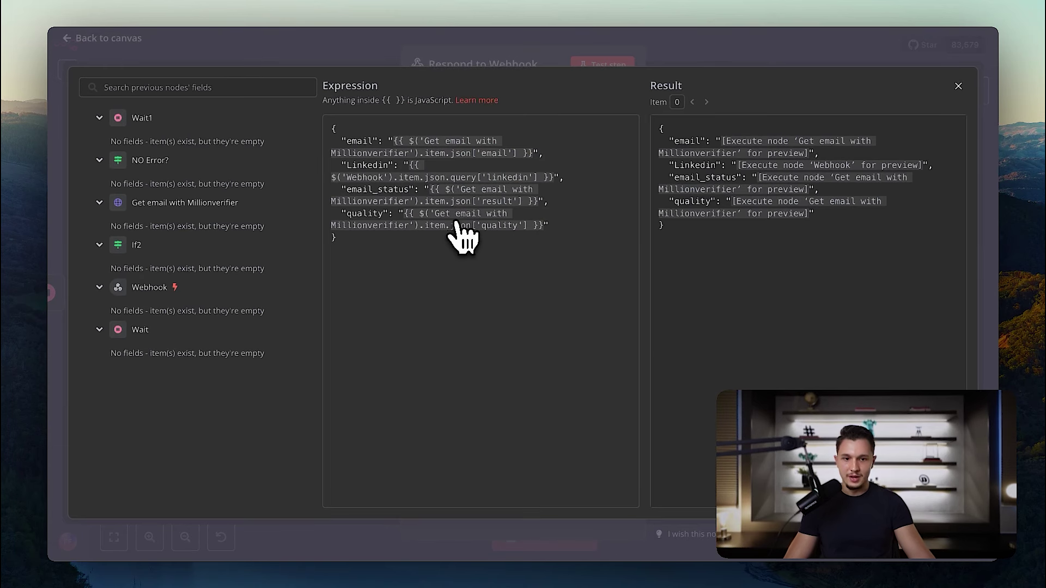
Return to the Waterfall_Enrichment_API_v2 workflow, examine the If Million failed conditions, and trace its true branch to Findymail Check.
{"action": "left_click", "coordinate": [305, 3]}
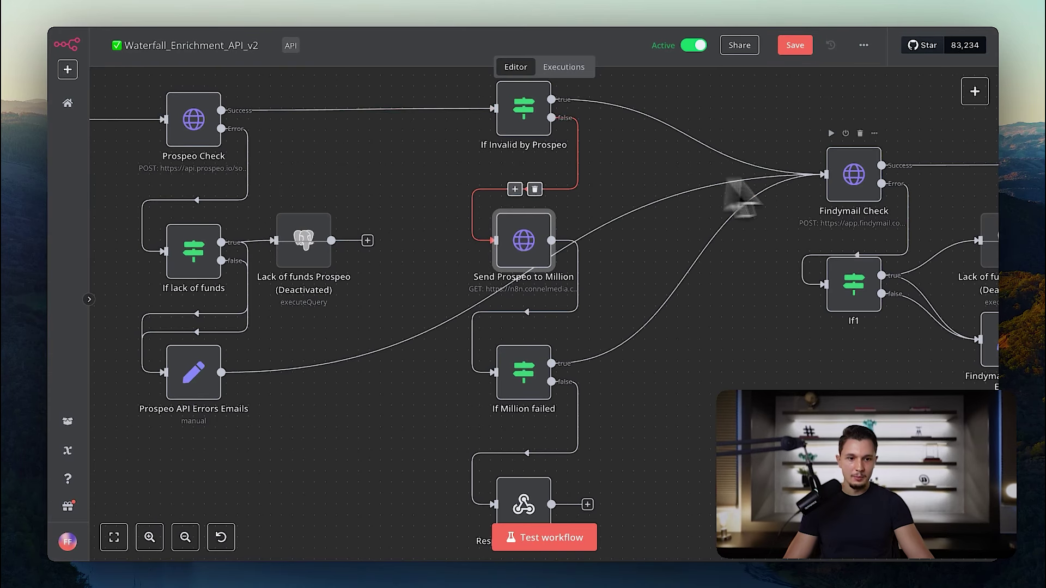
{"action": "scroll", "coordinate": [603, 305], "scroll_direction": "down", "scroll_amount": 5}
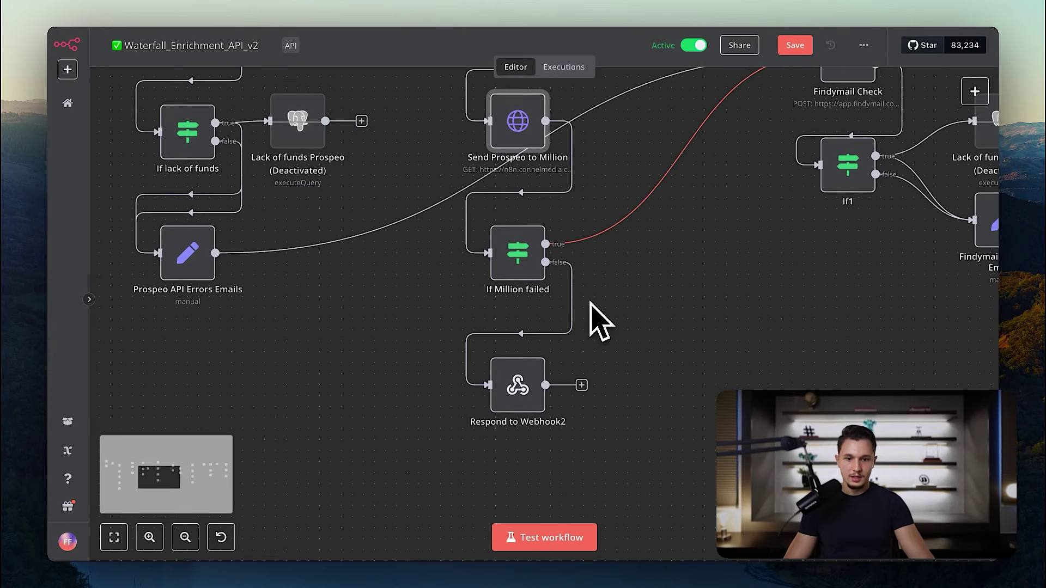
{"action": "double_click", "coordinate": [510, 246]}
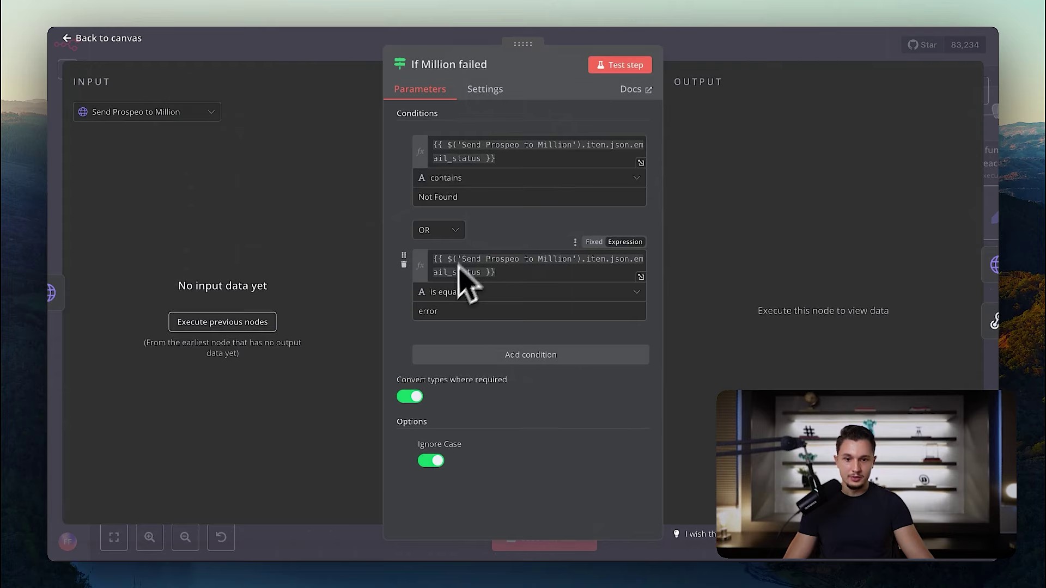
{"action": "left_click", "coordinate": [726, 53]}
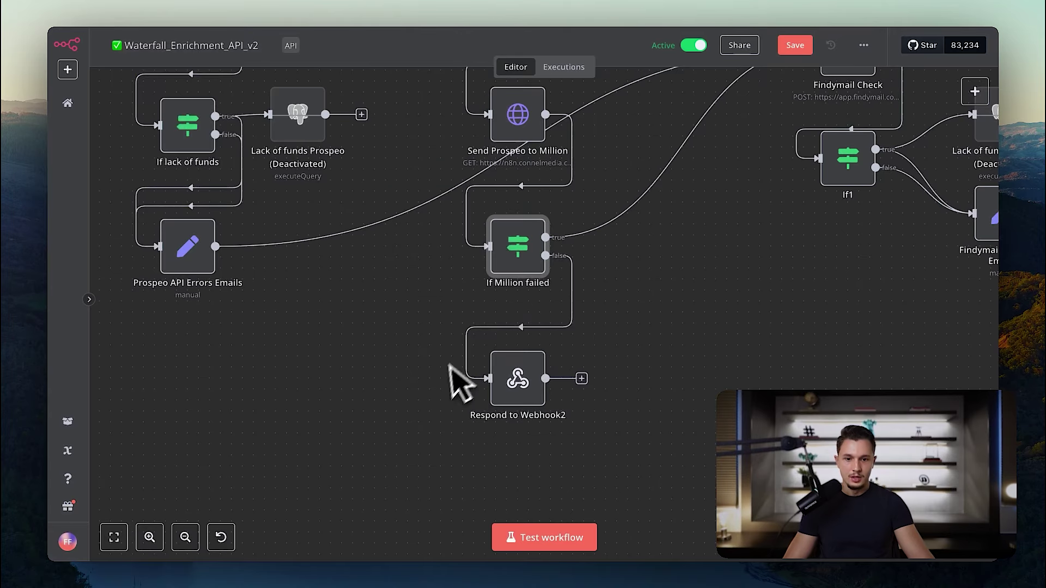
{"action": "scroll", "coordinate": [509, 430], "scroll_direction": "right", "scroll_amount": 5}
{"action": "scroll", "coordinate": [509, 430], "scroll_direction": "up", "scroll_amount": 5}
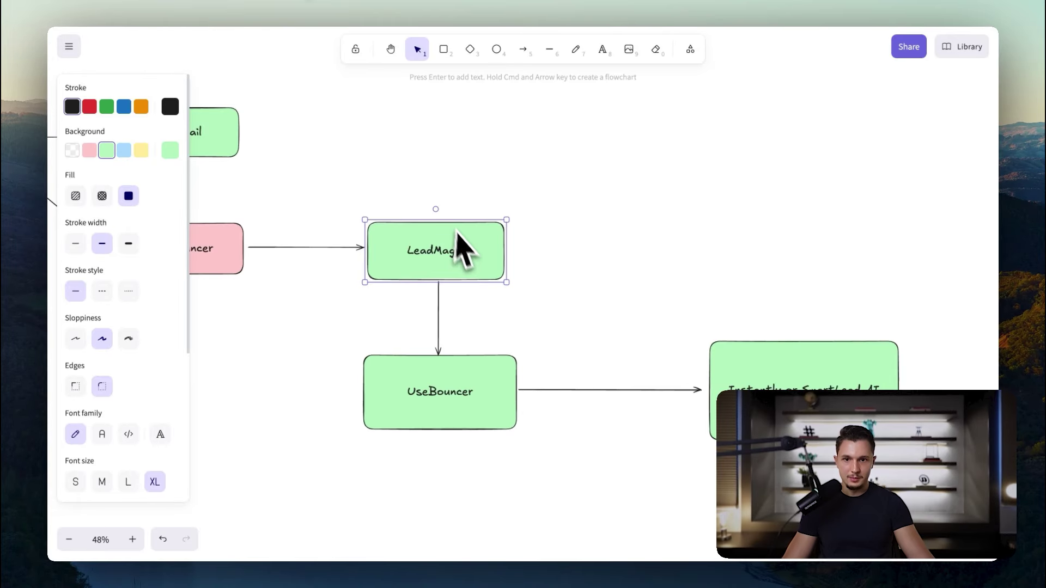
Switch to the Excalidraw flowchart and relabel the FindyMail box beside Apollo.io as Prospeo.
{"action": "scroll", "coordinate": [464, 248], "scroll_direction": "left", "scroll_amount": 10}
{"action": "scroll", "coordinate": [464, 248], "scroll_direction": "up", "scroll_amount": 1}
{"action": "left_click", "coordinate": [459, 177]}
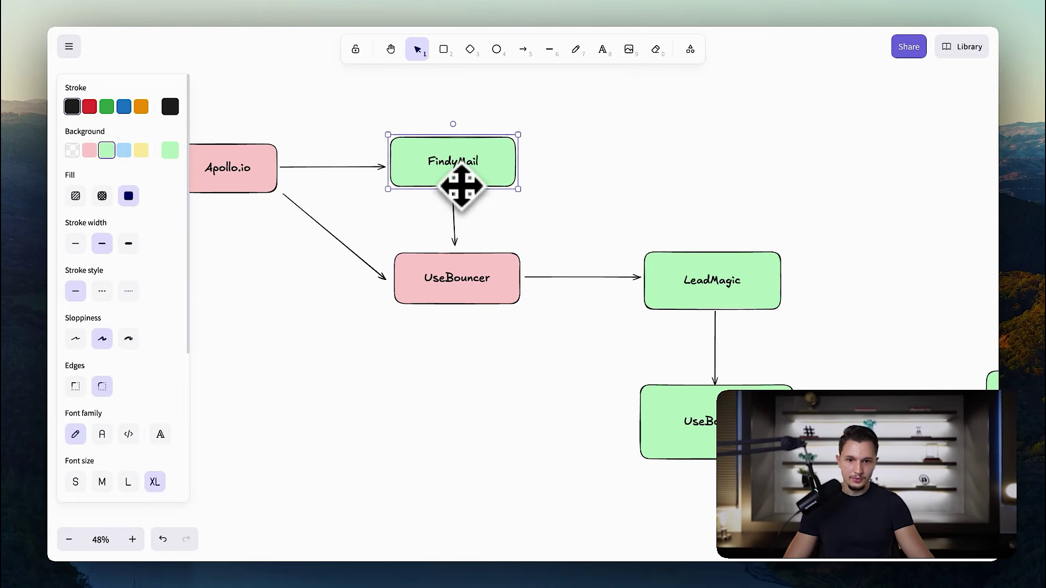
{"action": "left_click", "coordinate": [458, 275]}
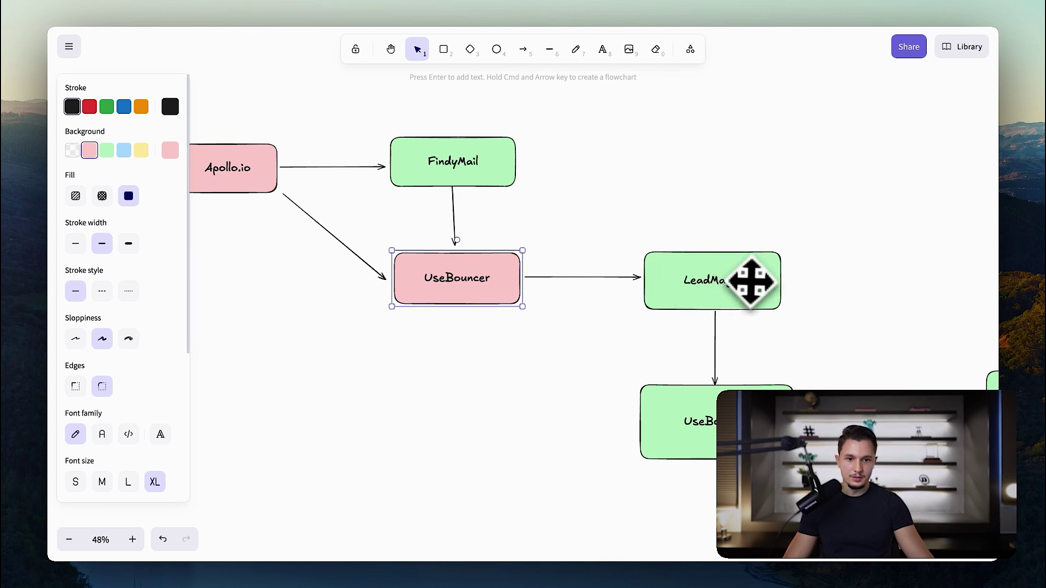
{"action": "left_click", "coordinate": [752, 282]}
{"action": "left_click", "coordinate": [438, 166]}
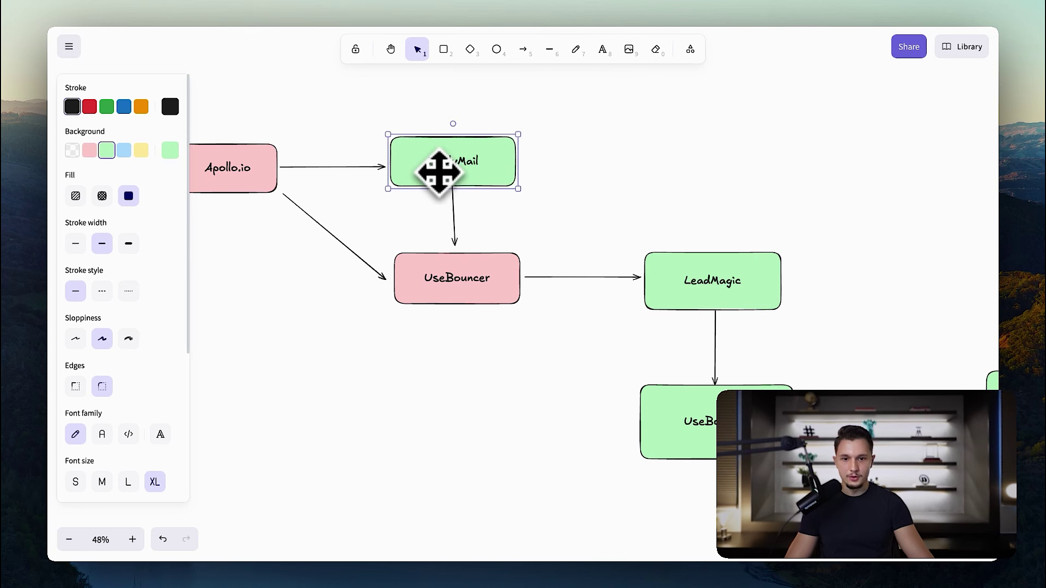
{"action": "double_click", "coordinate": [441, 164]}
{"action": "type", "text": "Prospeo"}
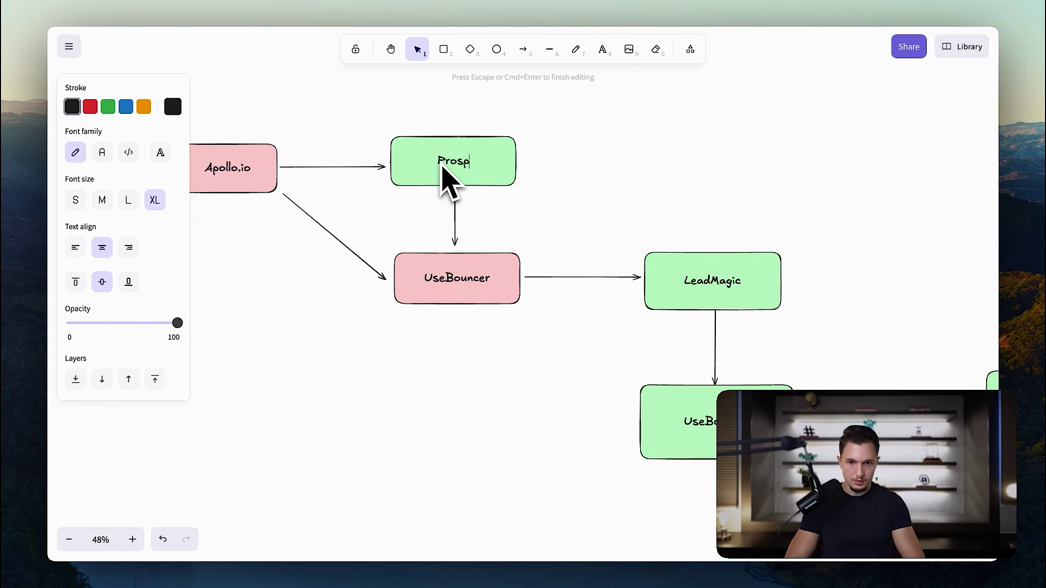
{"action": "left_click", "coordinate": [548, 221]}
Relabel the LeadMagic box in the flowchart as FindyMail.
{"action": "left_click", "coordinate": [498, 275]}
{"action": "left_click", "coordinate": [714, 305]}
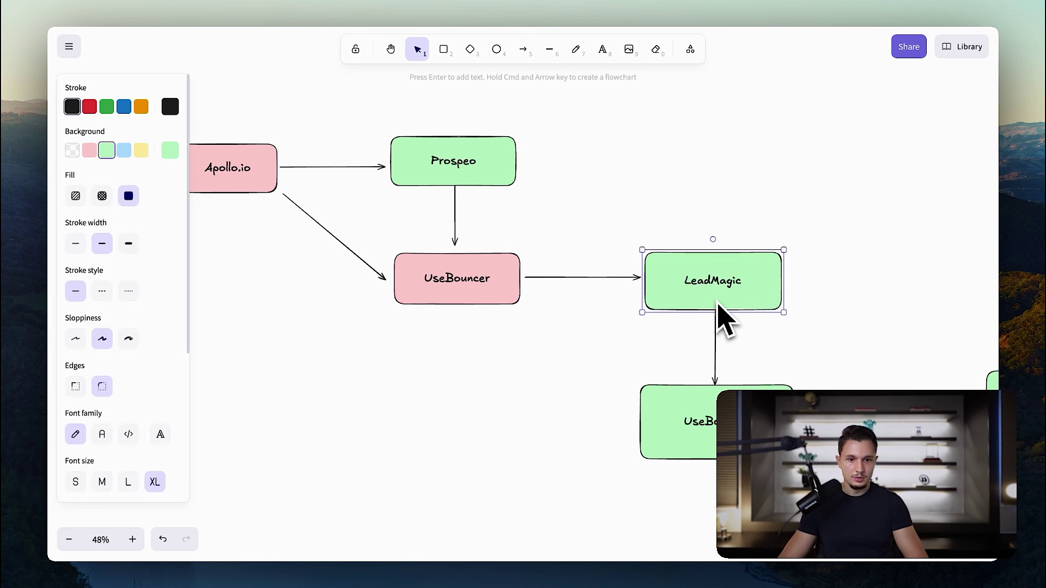
{"action": "double_click", "coordinate": [711, 293]}
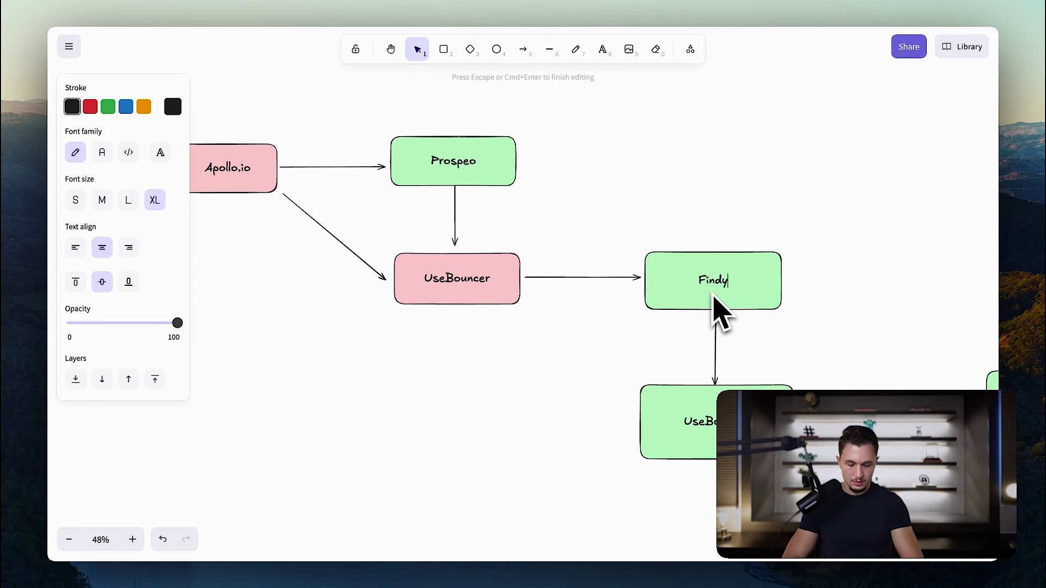
{"action": "left_click", "coordinate": [656, 210]}
{"action": "left_click_drag", "start_coordinate": [357, 117], "coordinate": [769, 336]}
{"action": "left_click", "coordinate": [822, 329]}
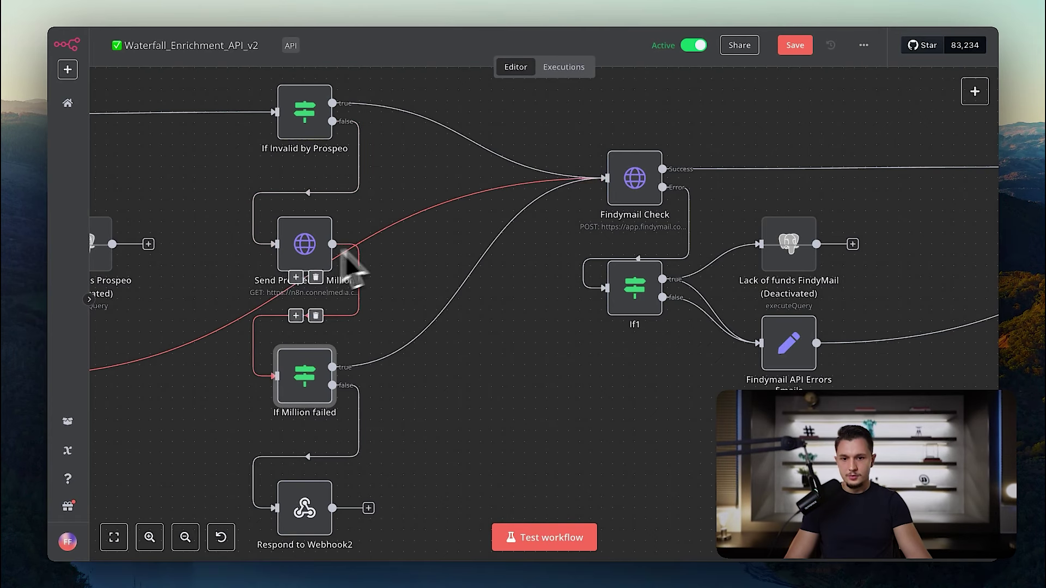
Trace the waterfall workflow from Findymail Check through Send Findymail to Million towards LeadMagic Check, and close the Respond to Webhook expression in the Millionverifier workflow.
{"action": "scroll", "coordinate": [550, 299], "scroll_direction": "right", "scroll_amount": 5}
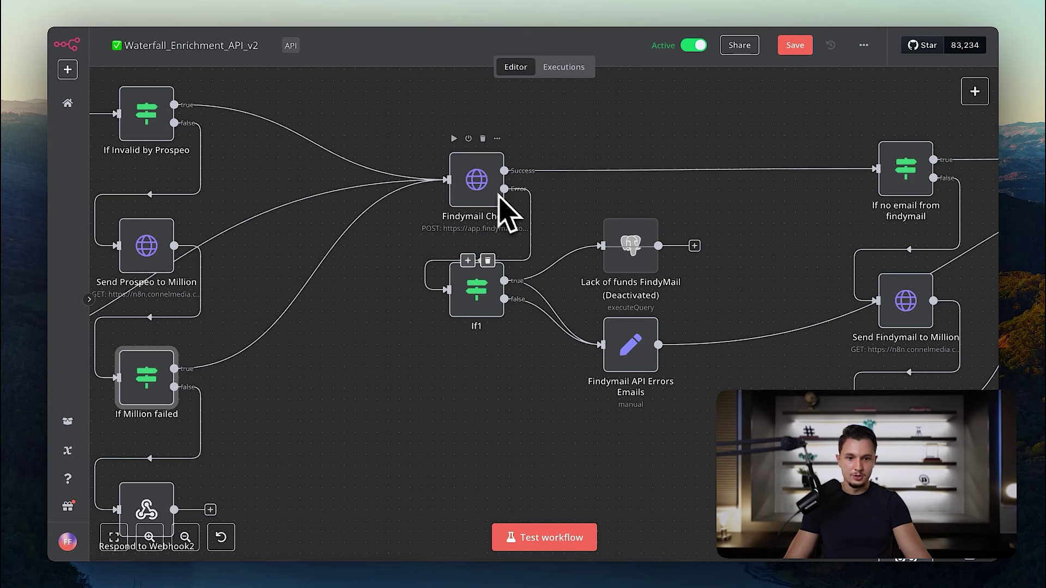
{"action": "scroll", "coordinate": [643, 356], "scroll_direction": "right", "scroll_amount": 5}
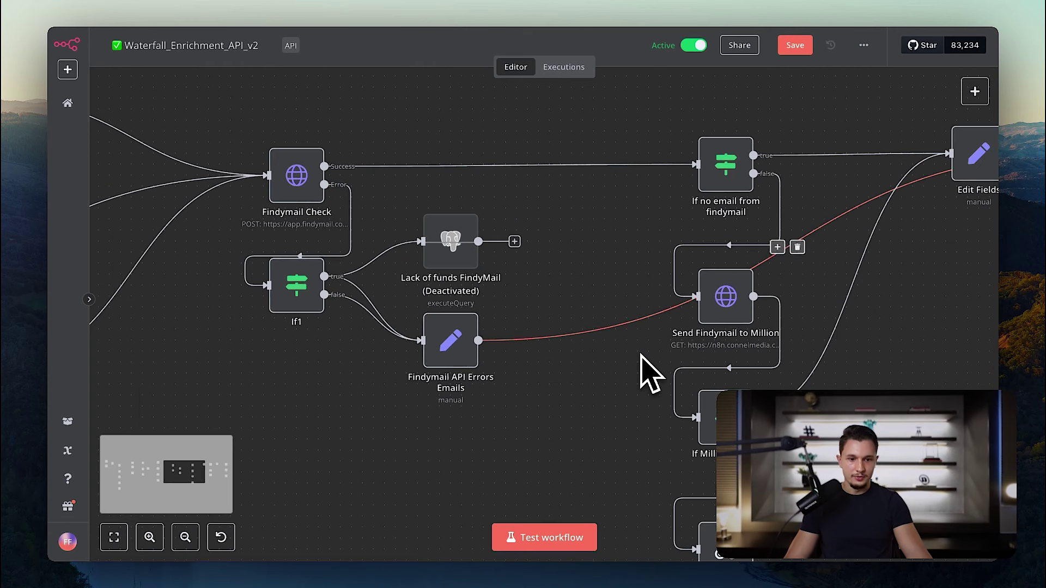
{"action": "scroll", "coordinate": [509, 346], "scroll_direction": "right", "scroll_amount": 10}
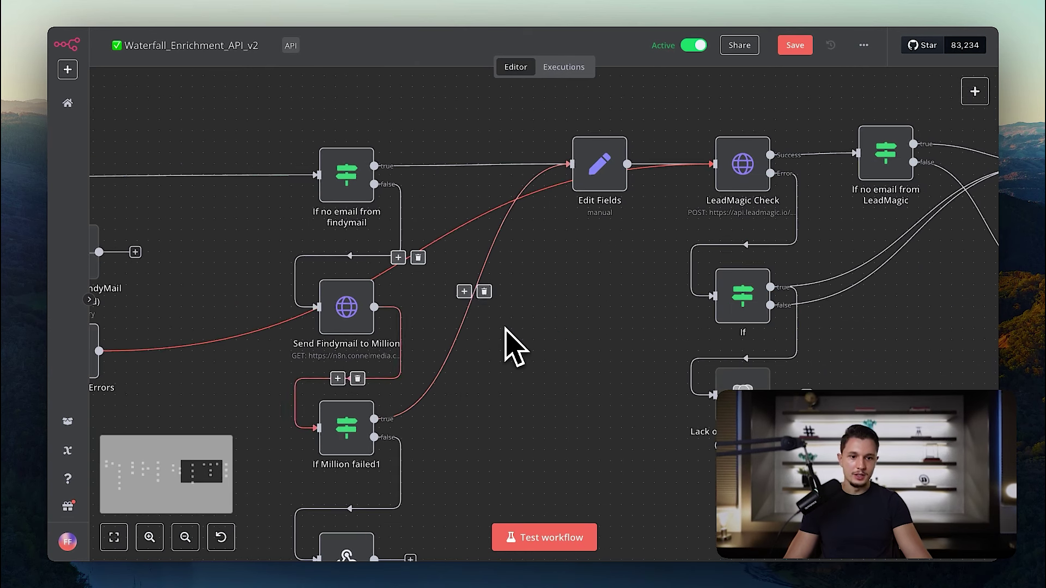
{"action": "scroll", "coordinate": [509, 345], "scroll_direction": "left", "scroll_amount": 3}
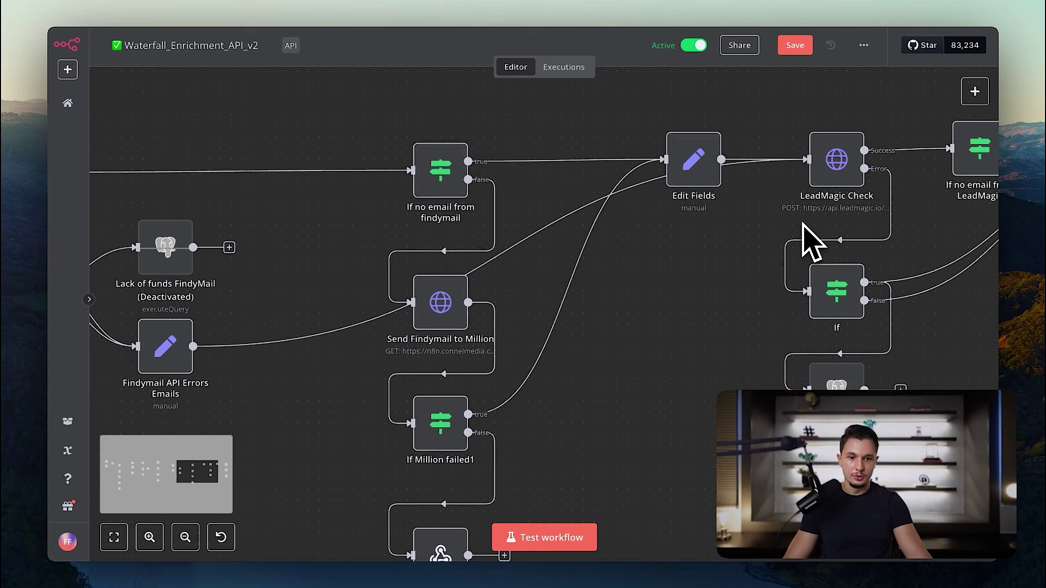
{"action": "scroll", "coordinate": [806, 240], "scroll_direction": "down", "scroll_amount": 2}
{"action": "scroll", "coordinate": [806, 239], "scroll_direction": "left", "scroll_amount": 1}
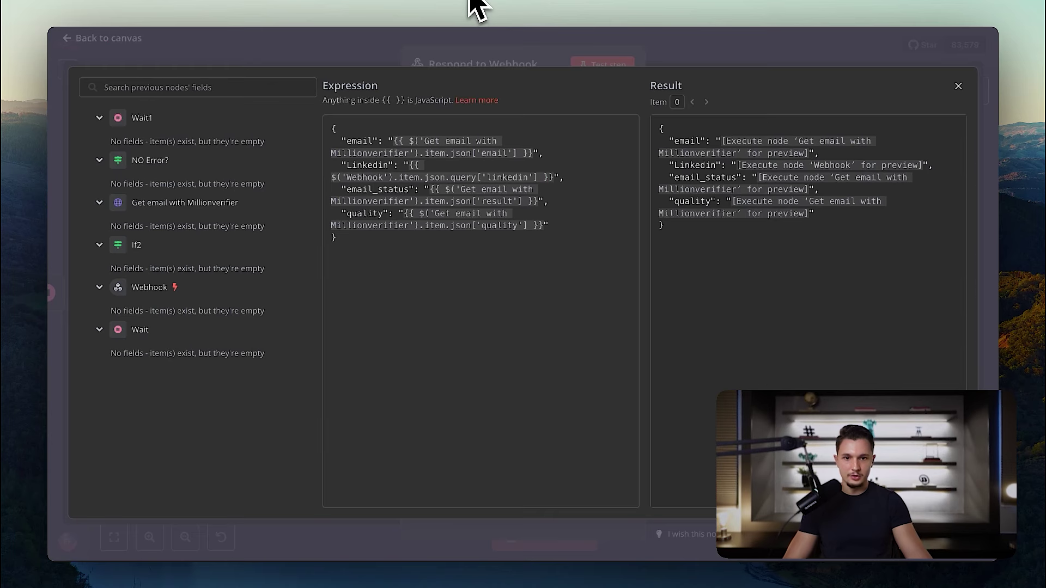
{"action": "key", "text": "Escape"}
{"action": "key", "text": "Escape"}
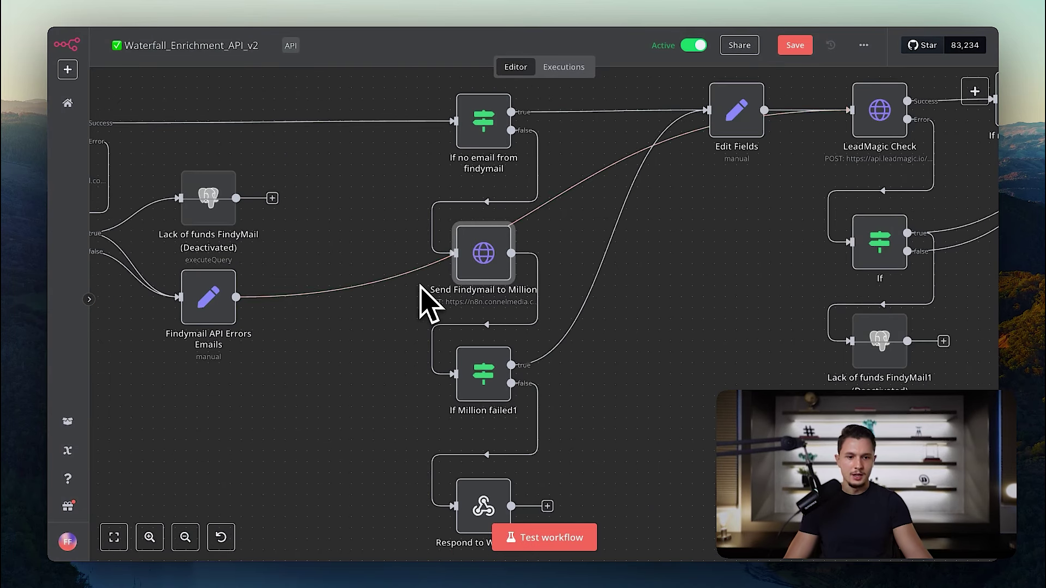
Follow the waterfall workflow onward, switch to Waterfall Enrichment YouTube Example, and examine its loop from HTTP Request to Google Sheets6.
{"action": "scroll", "coordinate": [427, 303], "scroll_direction": "right", "scroll_amount": 10}
{"action": "scroll", "coordinate": [428, 302], "scroll_direction": "right", "scroll_amount": 1}
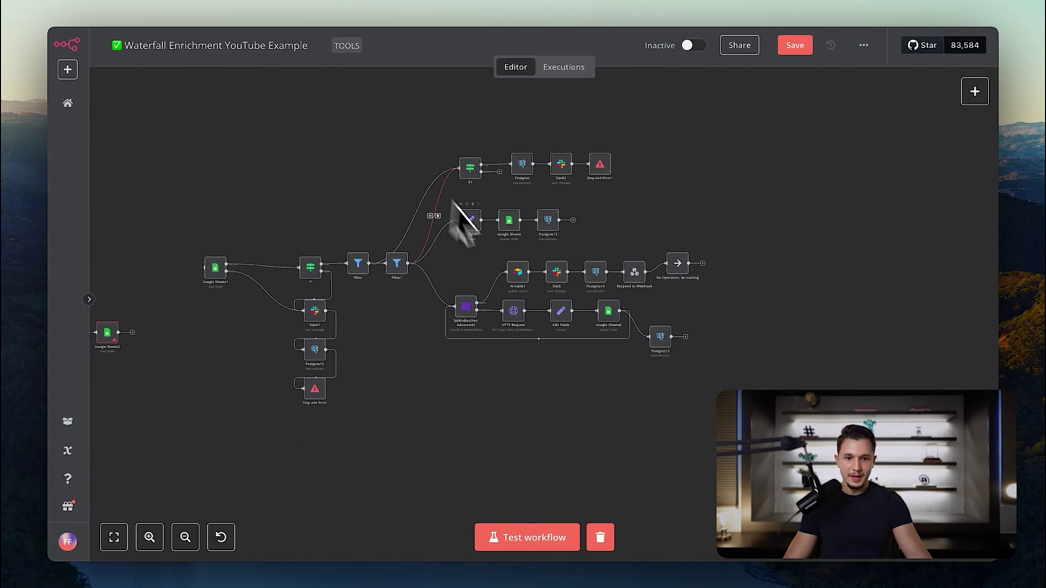
{"action": "scroll", "coordinate": [457, 207], "scroll_direction": "up", "scroll_amount": 5}
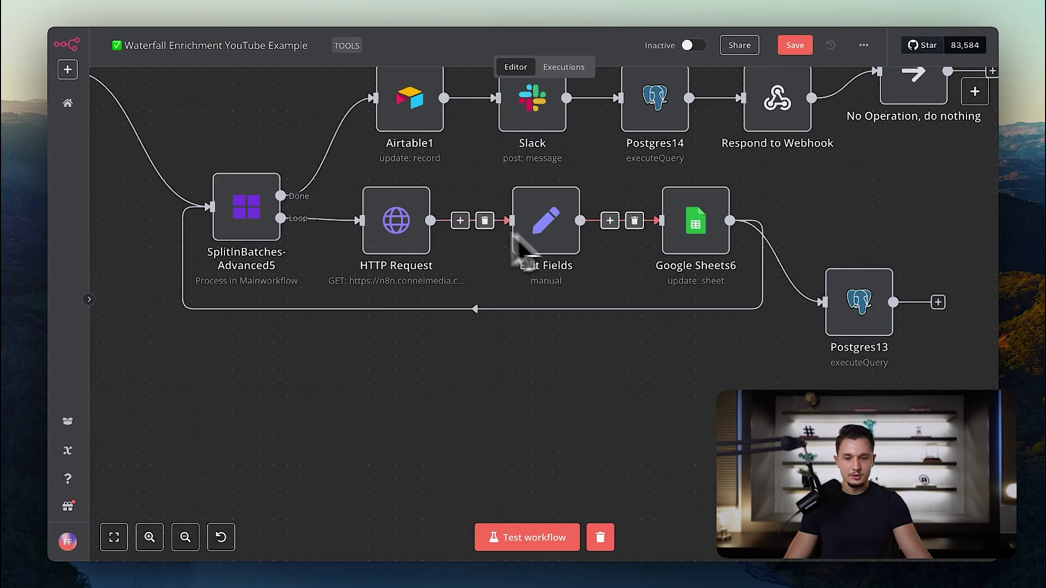
{"action": "left_click", "coordinate": [685, 230]}
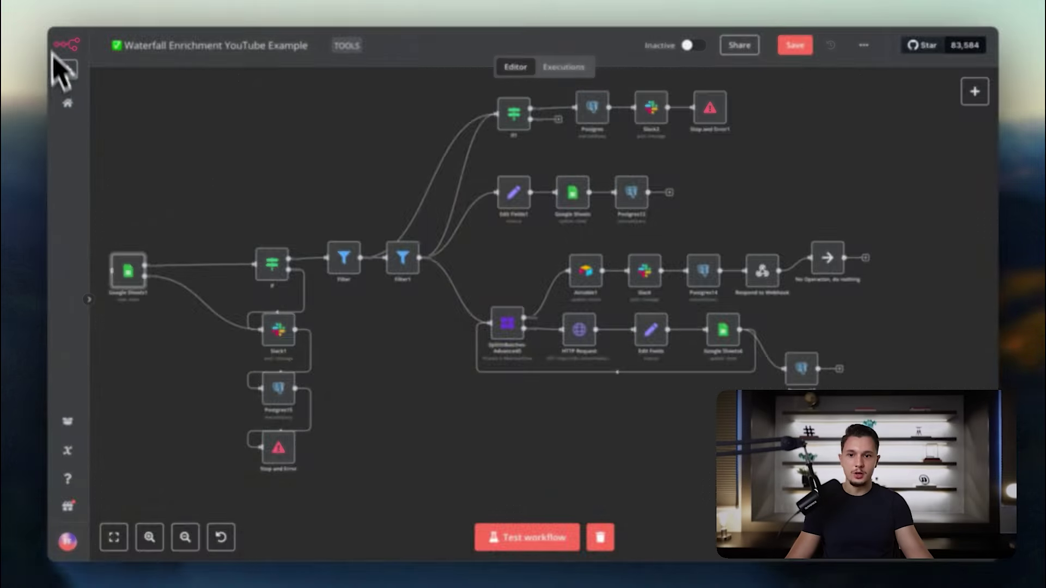
Create a new workflow and name it Upload leads to Instantly AI.
{"action": "mouse_move", "coordinate": [69, 79]}
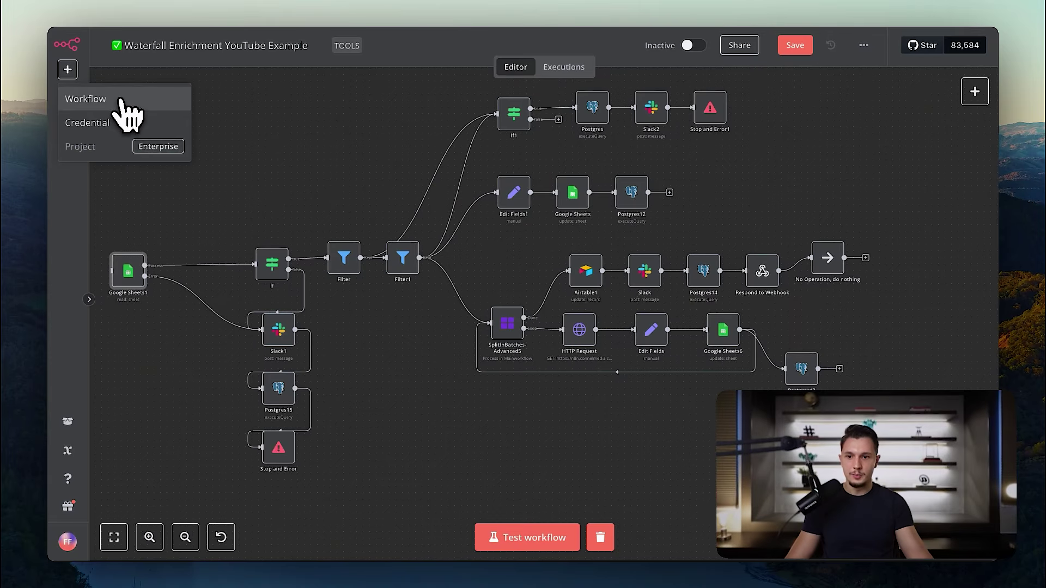
{"action": "left_click", "coordinate": [126, 115]}
{"action": "left_click", "coordinate": [582, 324]}
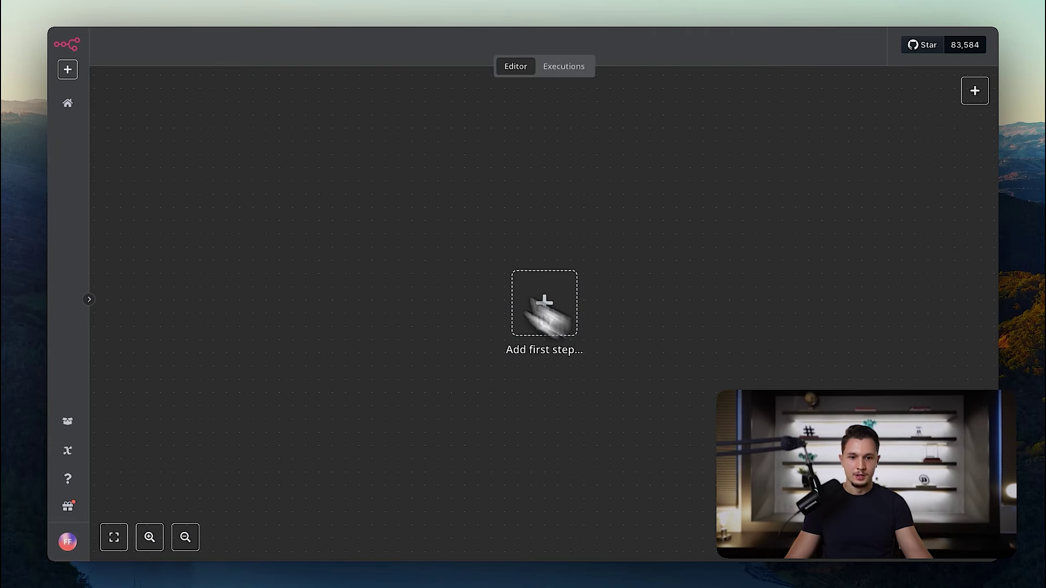
{"action": "left_click", "coordinate": [153, 46]}
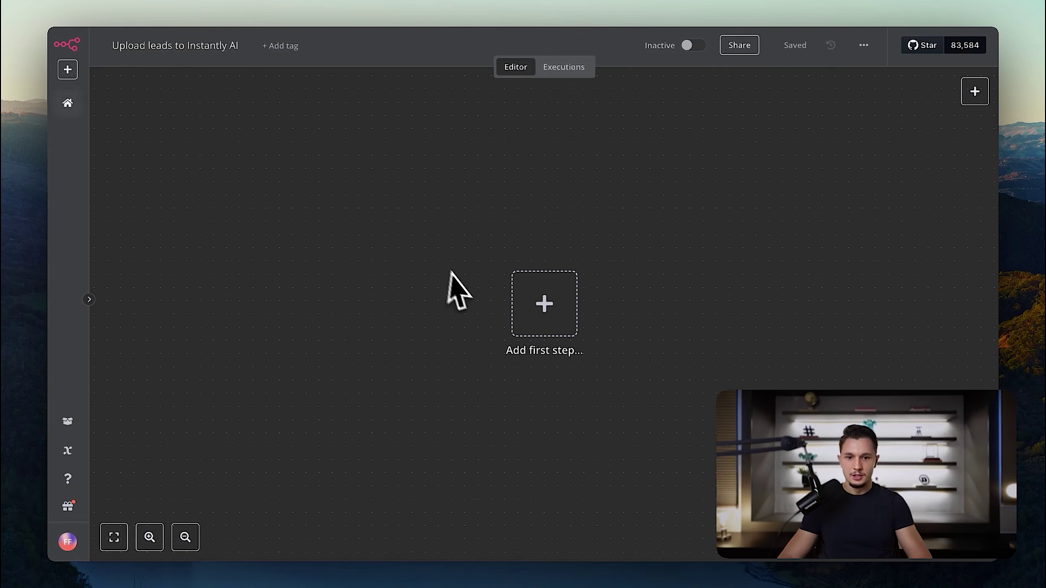
Add a Schedule Trigger as the workflow's first node, keep its default daily interval, and return to the canvas.
{"action": "scroll", "coordinate": [456, 291], "scroll_direction": "right", "scroll_amount": 2}
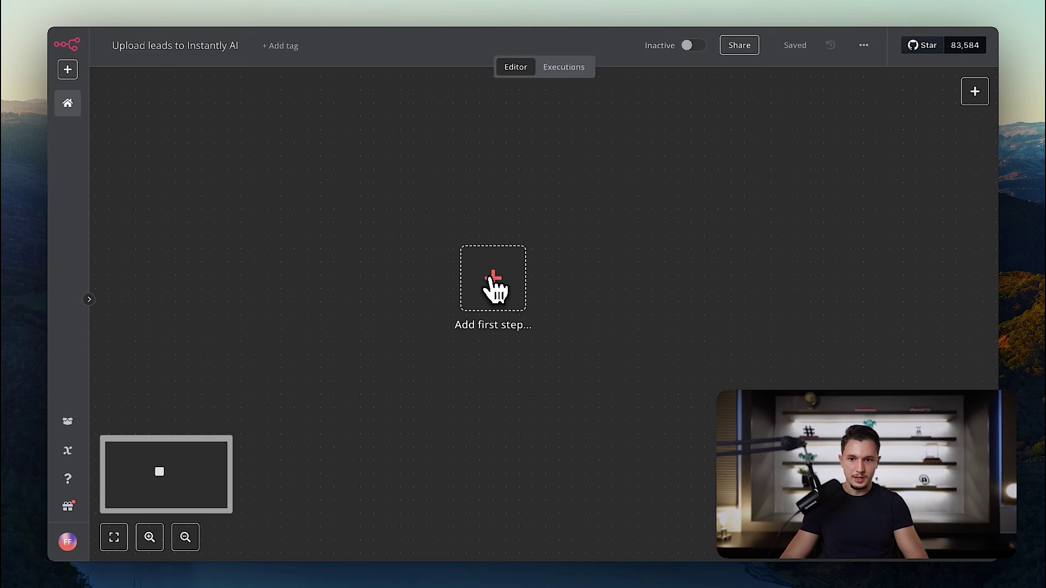
{"action": "left_click", "coordinate": [974, 92]}
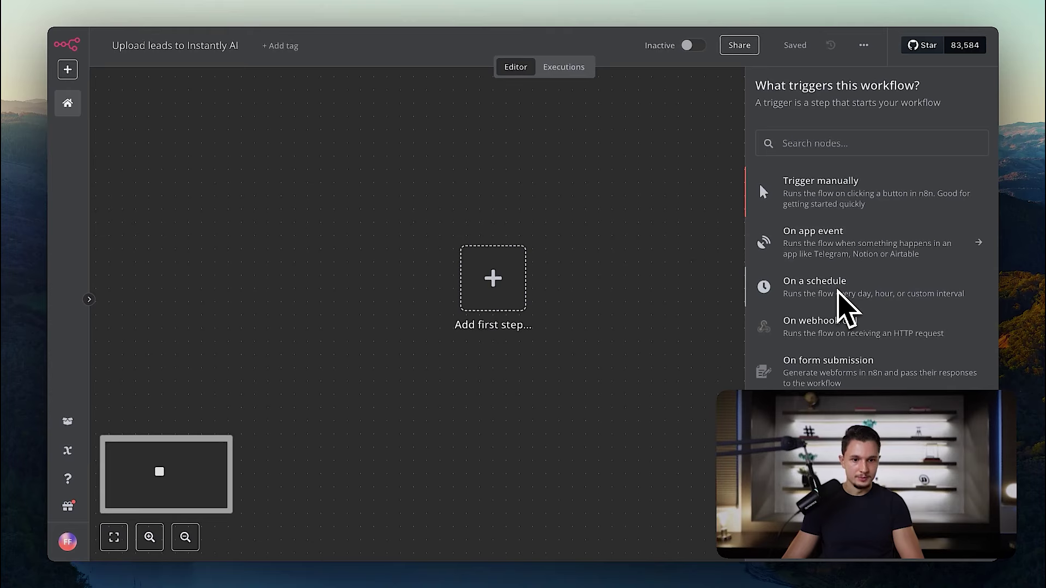
{"action": "left_click", "coordinate": [845, 305]}
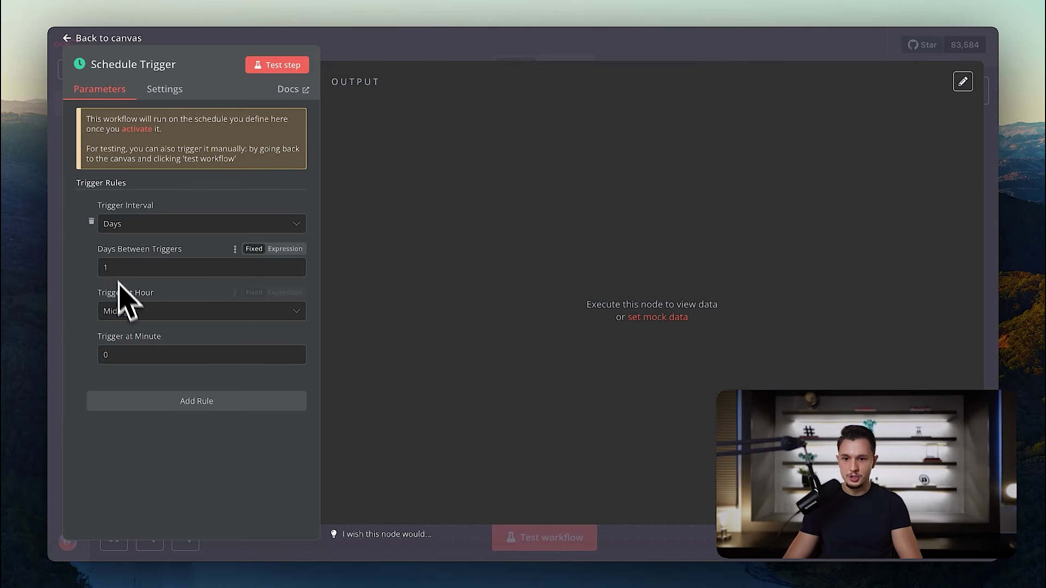
{"action": "left_click", "coordinate": [531, 52]}
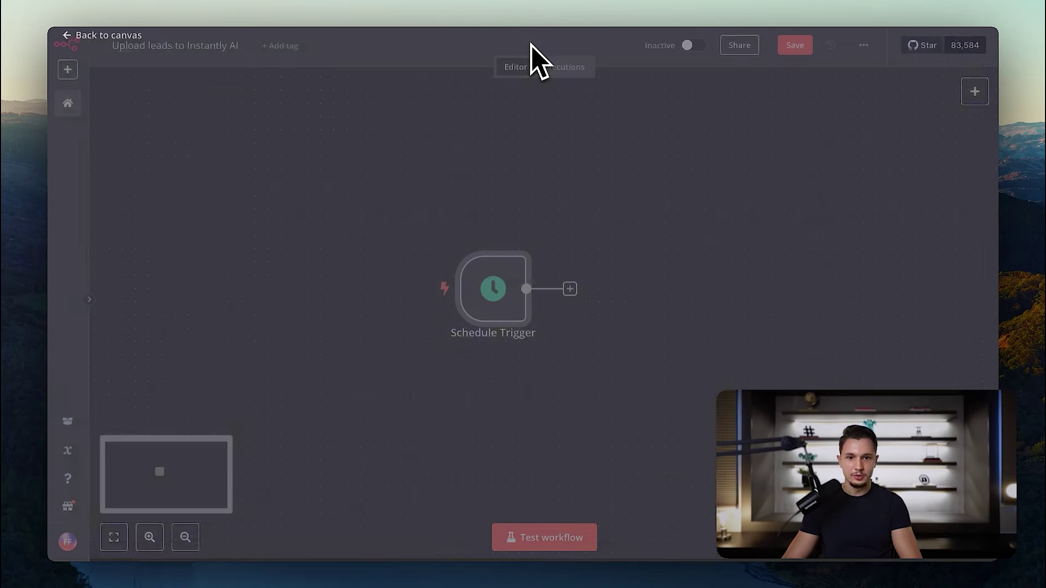
Add a Google Sheets node with the Get Row(s) operation after the Schedule Trigger.
{"action": "left_click", "coordinate": [524, 280]}
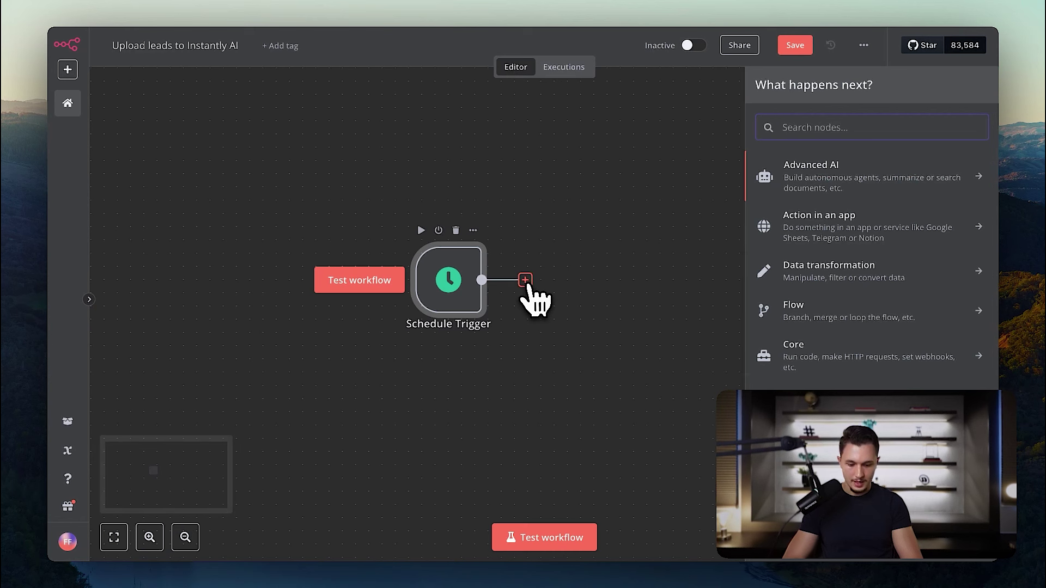
{"action": "type", "text": "google"}
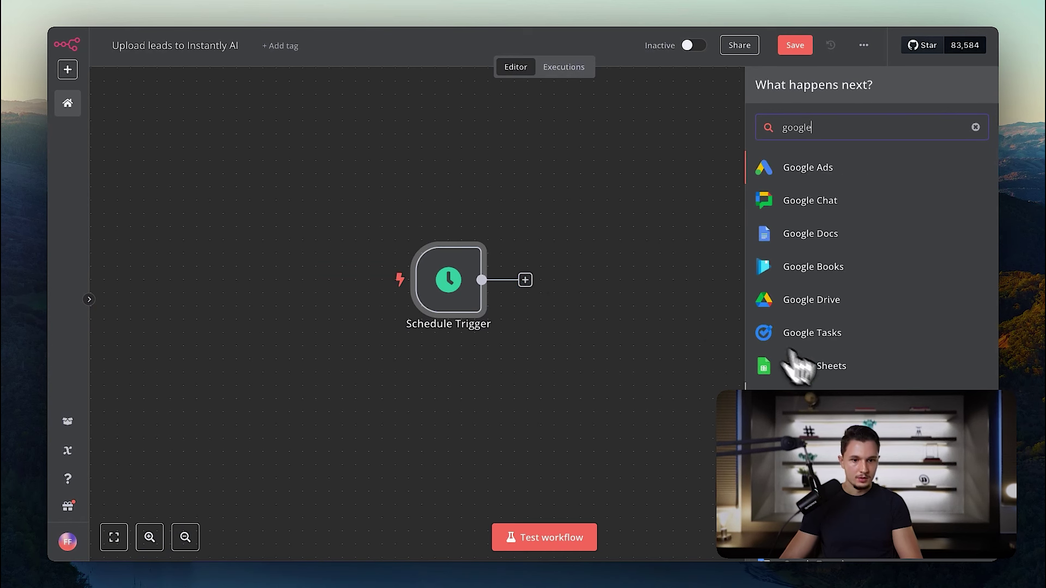
{"action": "left_click", "coordinate": [828, 376]}
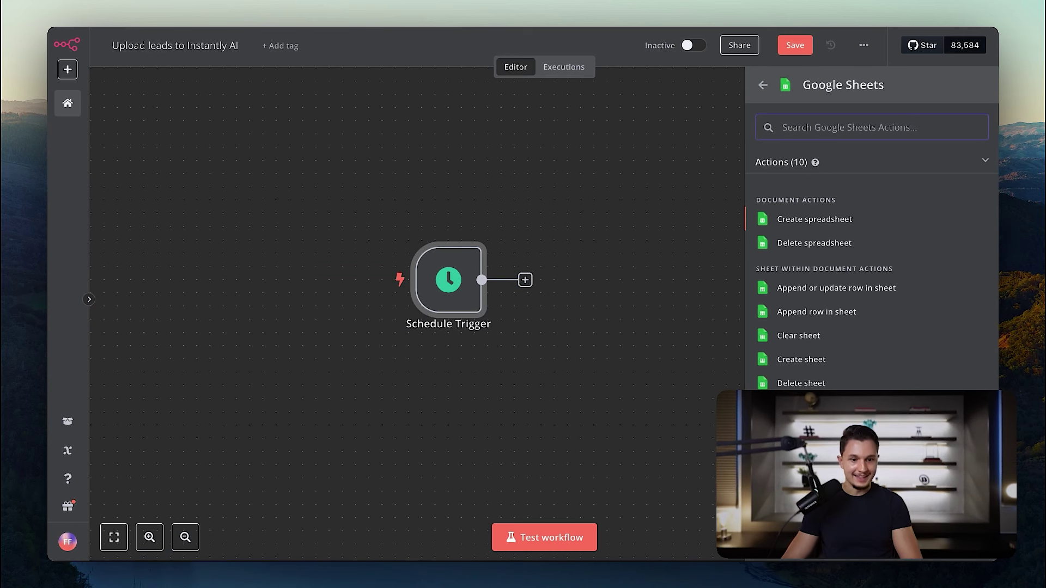
{"action": "left_click", "coordinate": [806, 430]}
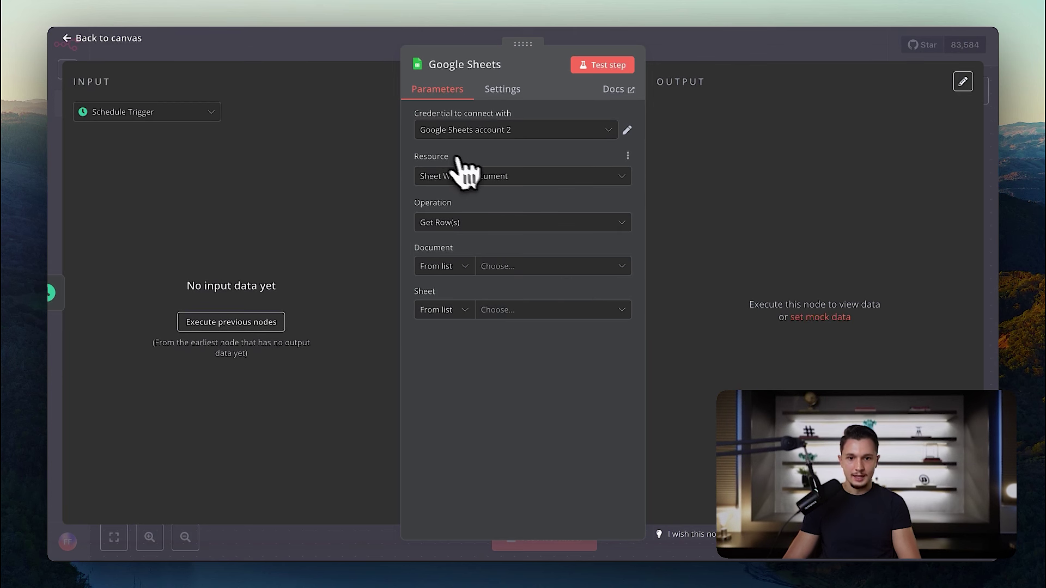
Set the Google Sheets node's Document and Sheet to By URL and paste the lead spreadsheet's link into both.
{"action": "left_click", "coordinate": [519, 266]}
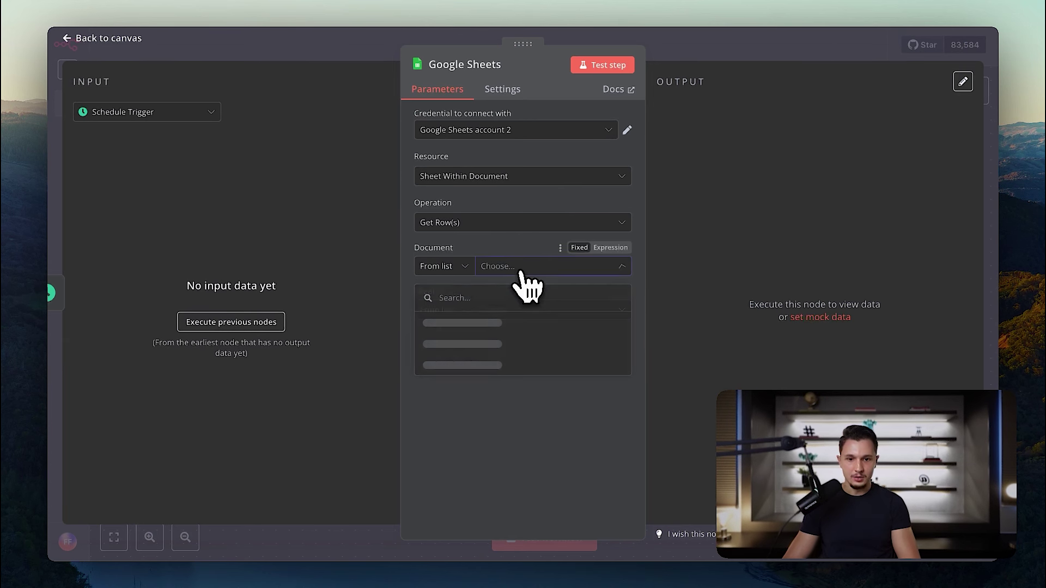
{"action": "left_click", "coordinate": [445, 268]}
{"action": "left_click", "coordinate": [446, 322]}
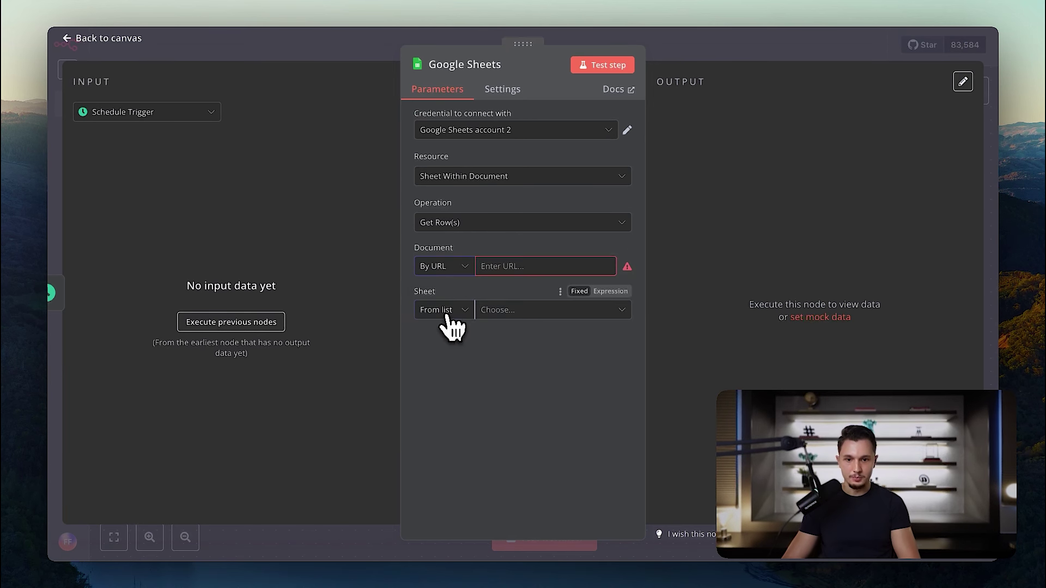
{"action": "left_click", "coordinate": [443, 311]}
{"action": "left_click", "coordinate": [448, 366]}
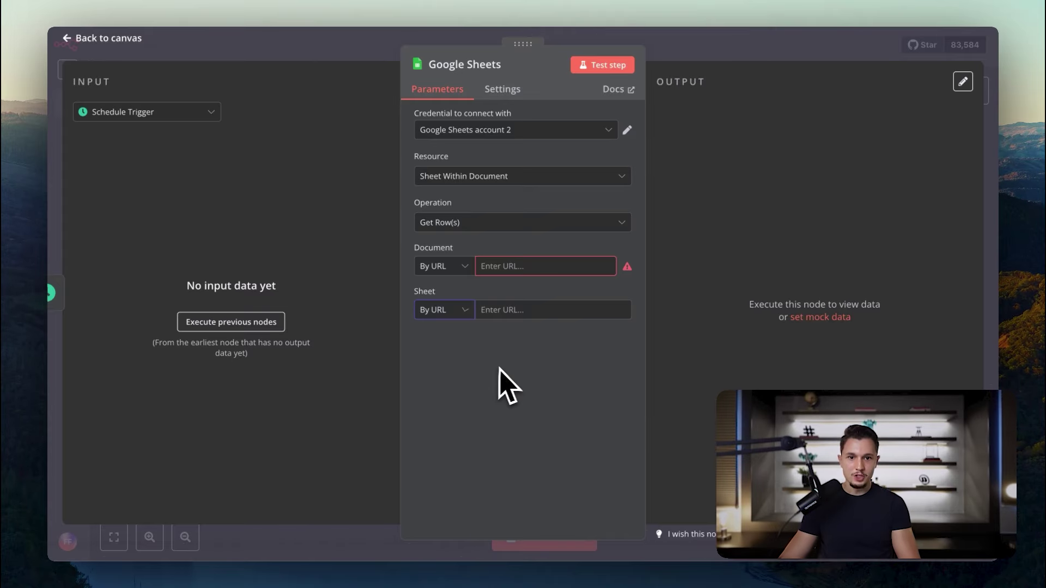
{"action": "left_click", "coordinate": [520, 267]}
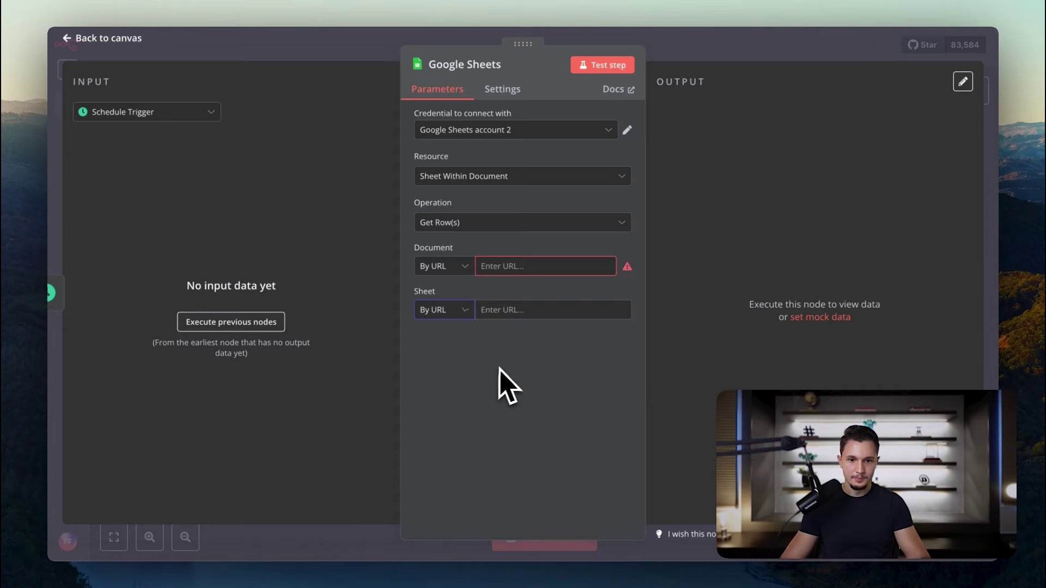
{"action": "left_click", "coordinate": [544, 265]}
{"action": "key", "text": "ctrl+v"}
{"action": "left_click", "coordinate": [542, 310]}
{"action": "key", "text": "ctrl+v"}
Add a filter on the Email column to the Google Sheets node and open its value for editing.
{"action": "scroll", "coordinate": [542, 292], "scroll_direction": "down", "scroll_amount": 2}
{"action": "left_click", "coordinate": [524, 302]}
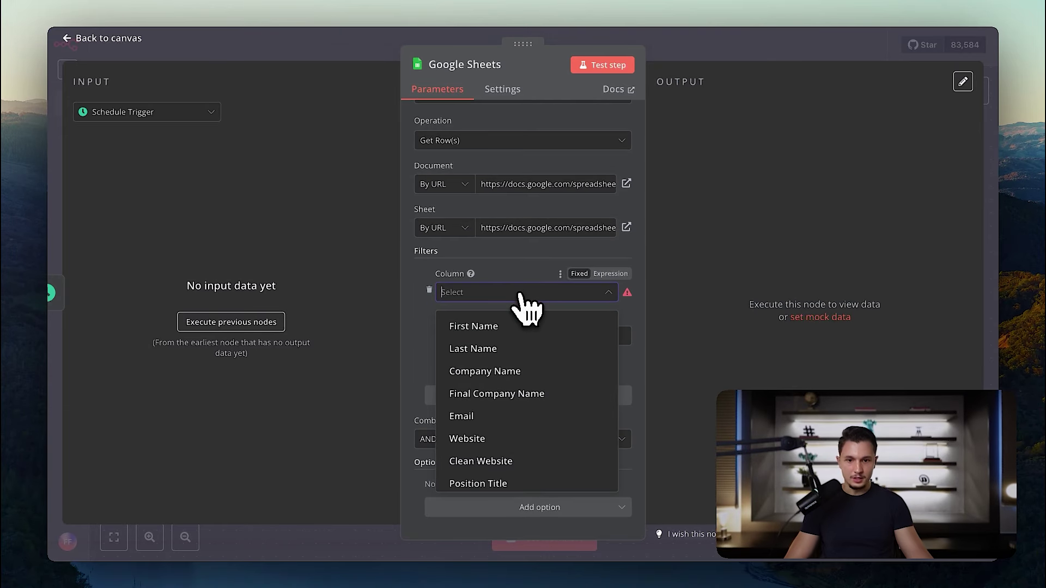
{"action": "scroll", "coordinate": [493, 433], "scroll_direction": "down", "scroll_amount": 5}
{"action": "scroll", "coordinate": [490, 430], "scroll_direction": "up", "scroll_amount": 8}
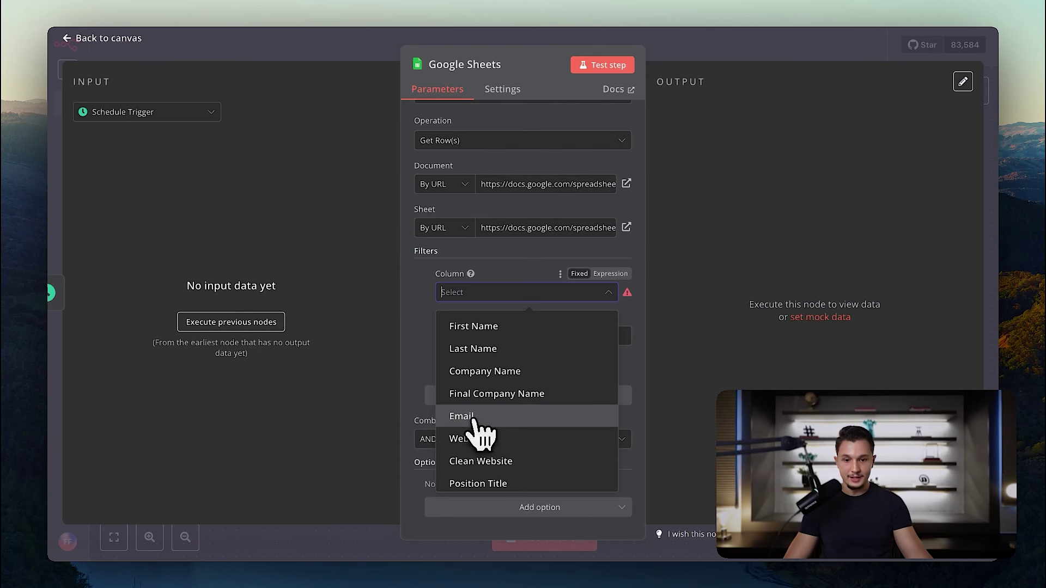
{"action": "left_click", "coordinate": [473, 416]}
{"action": "left_click", "coordinate": [479, 337]}
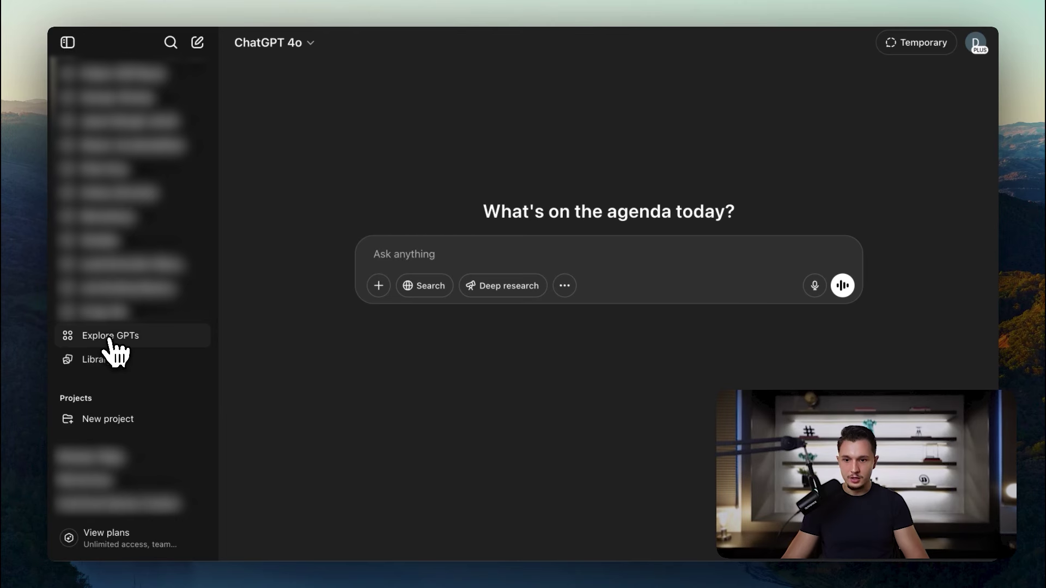
In ChatGPT, find the N8N Assistant (By Nskha) GPT by searching for n8n and start a chat with it.
{"action": "left_click", "coordinate": [111, 340]}
{"action": "left_click", "coordinate": [515, 184]}
{"action": "type", "text": "n8n"}
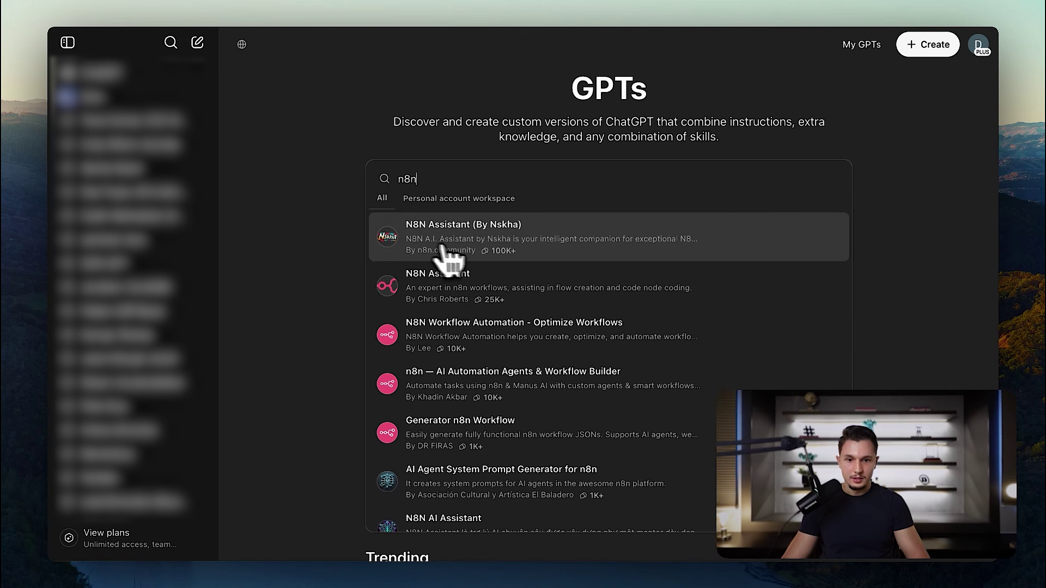
{"action": "left_click", "coordinate": [458, 253]}
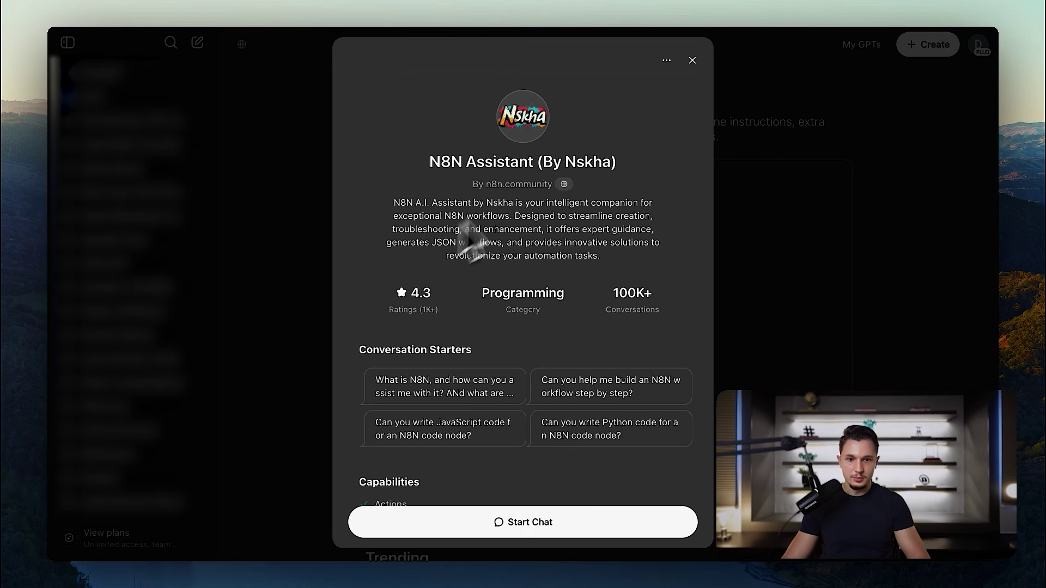
{"action": "left_click", "coordinate": [416, 531]}
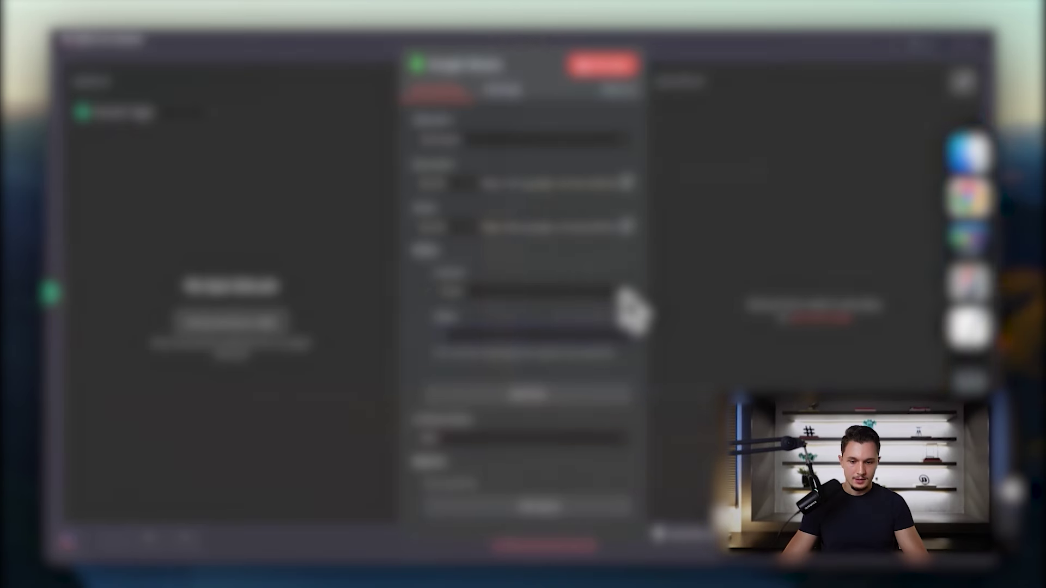
Attach a screenshot of the node's filter settings and ask which value returns only Google Sheets entries that have an email available.
{"action": "left_click_drag", "start_coordinate": [391, 39], "coordinate": [652, 469]}
{"action": "left_click_drag", "start_coordinate": [652, 468], "coordinate": [652, 468]}
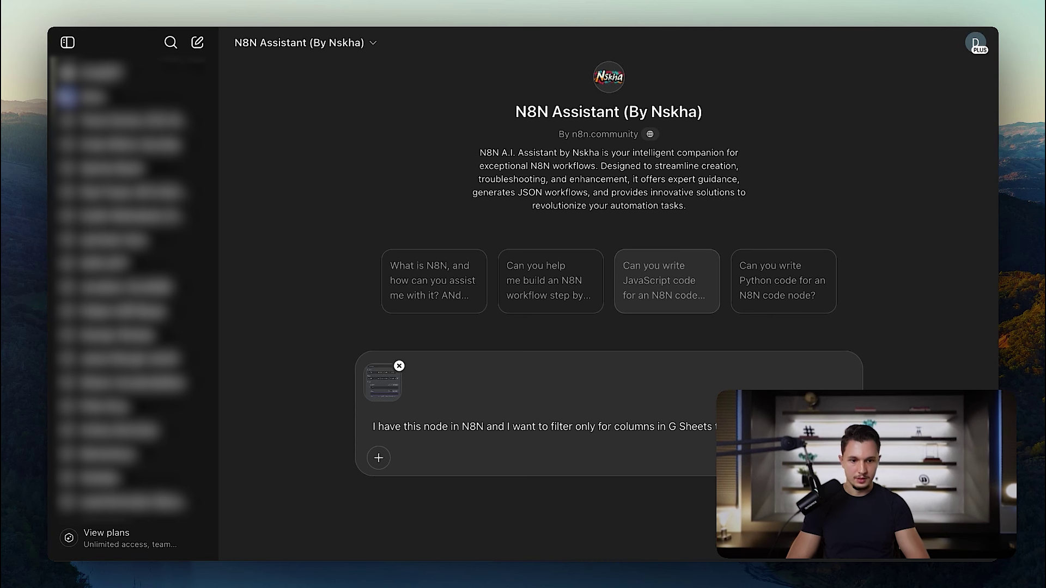
{"action": "type", "text": "available. What should I add to the value field?"}
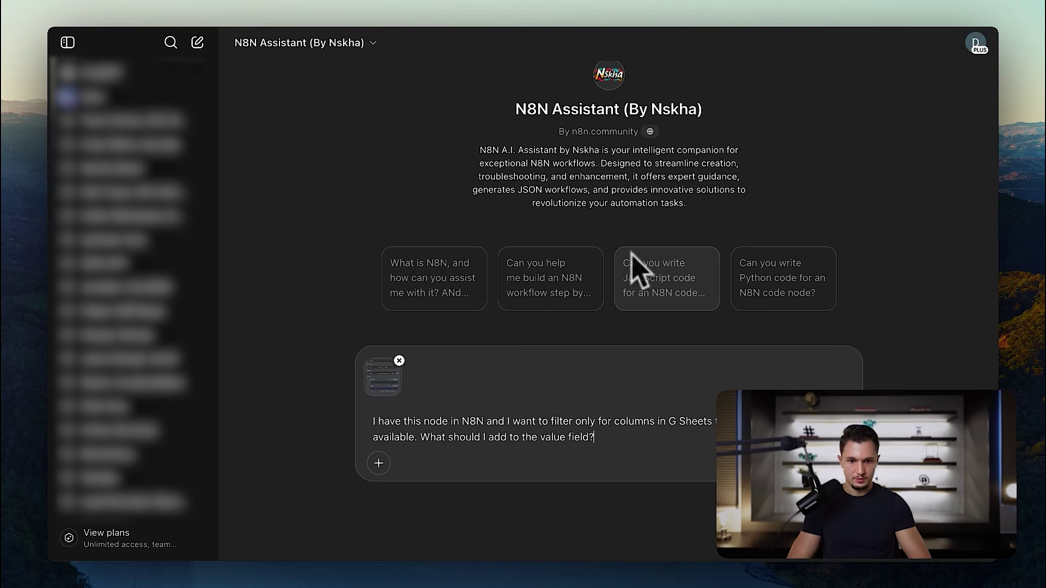
{"action": "key", "text": "Return"}
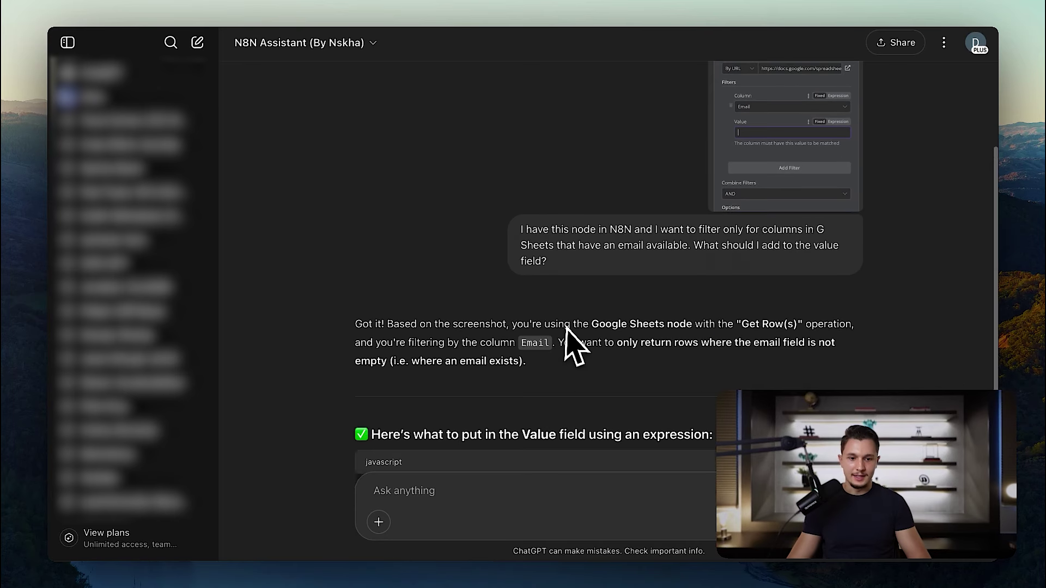
Copy the assistant's suggested code and enter it as the Email filter's value expression: {{ $json["Email"] !== '' }}.
{"action": "left_click", "coordinate": [777, 371]}
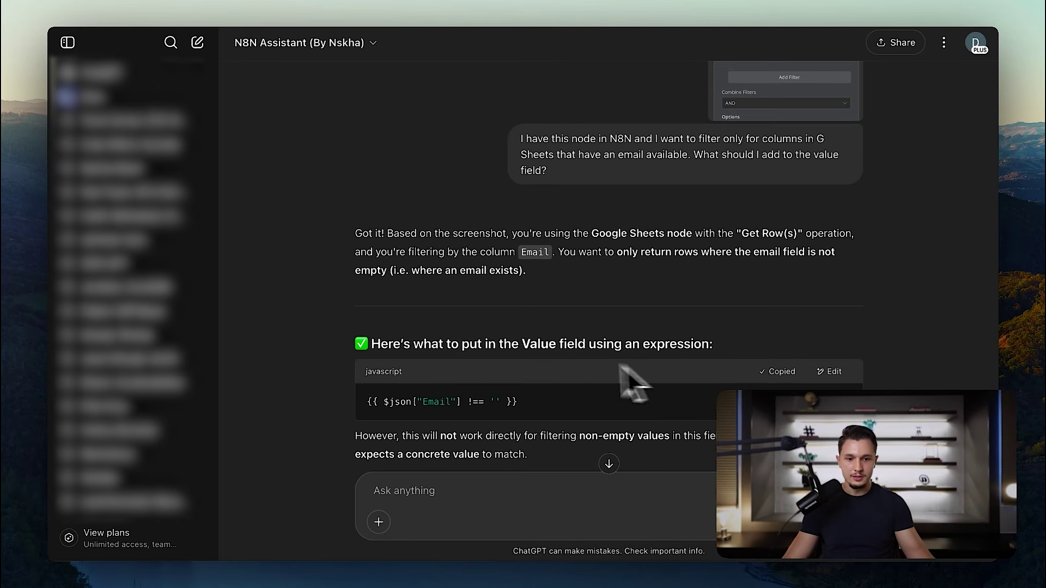
{"action": "scroll", "coordinate": [599, 376], "scroll_direction": "down", "scroll_amount": 5}
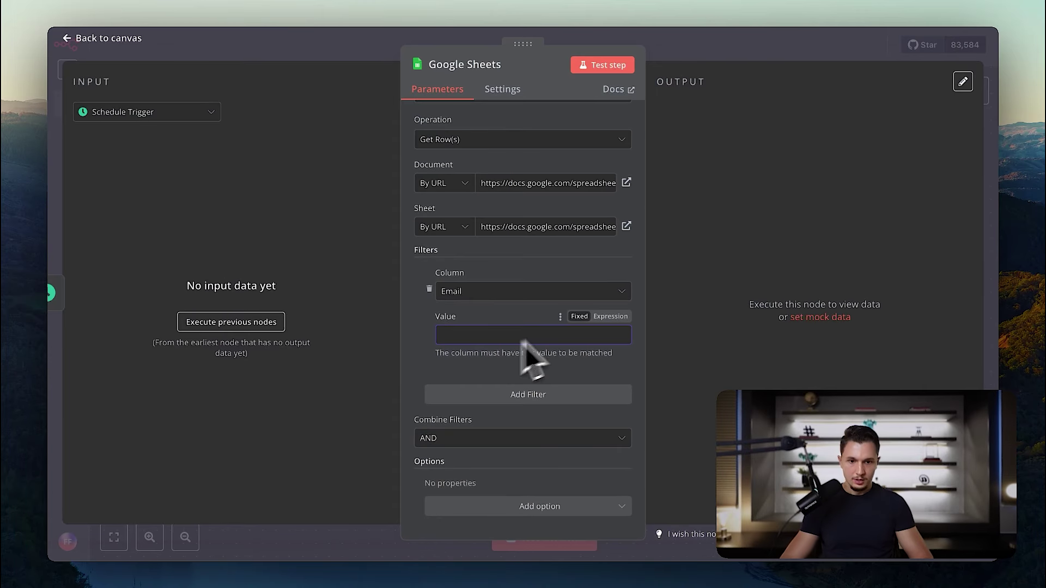
{"action": "left_click", "coordinate": [606, 317]}
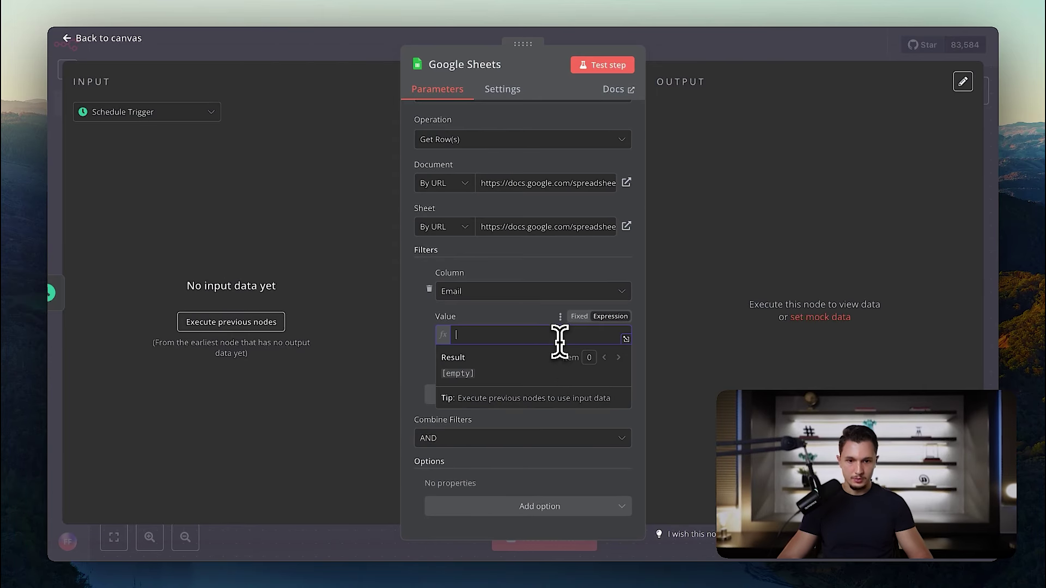
{"action": "key", "text": "ctrl+v"}
{"action": "left_click", "coordinate": [717, 368]}
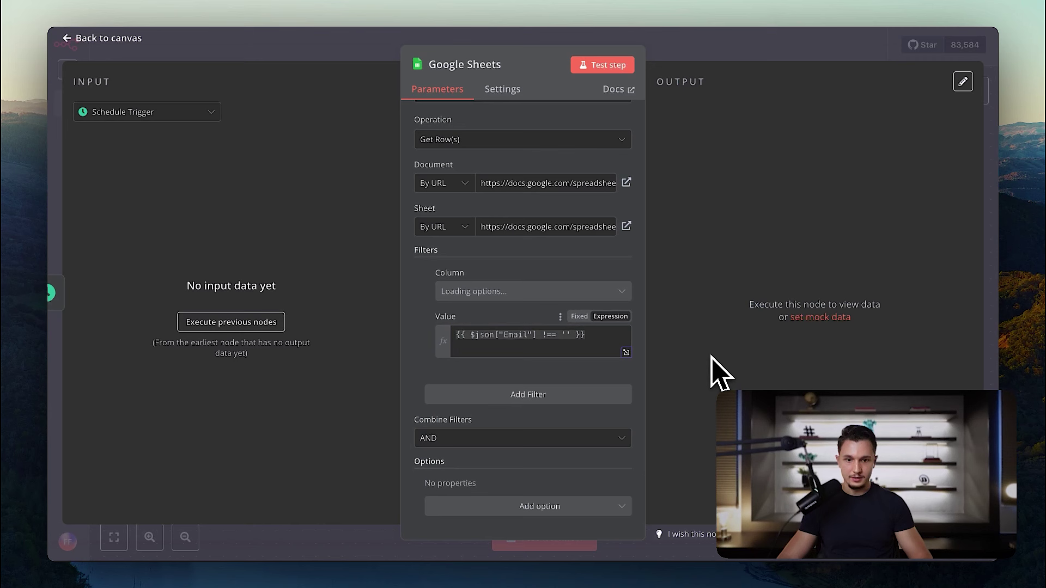
{"action": "left_click", "coordinate": [553, 354]}
{"action": "left_click", "coordinate": [673, 359]}
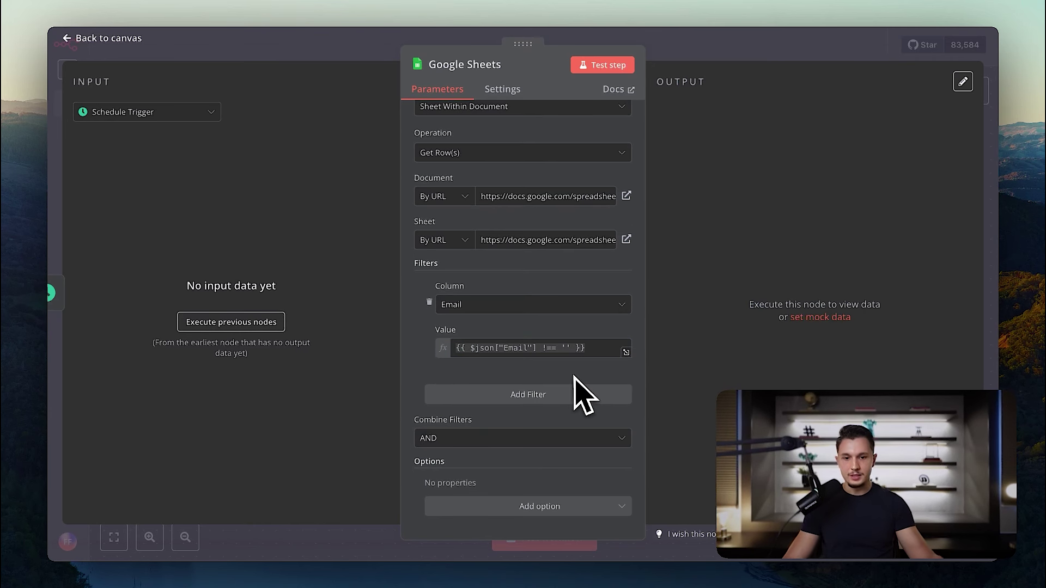
{"action": "left_click", "coordinate": [546, 403]}
{"action": "scroll", "coordinate": [550, 415], "scroll_direction": "down", "scroll_amount": 3}
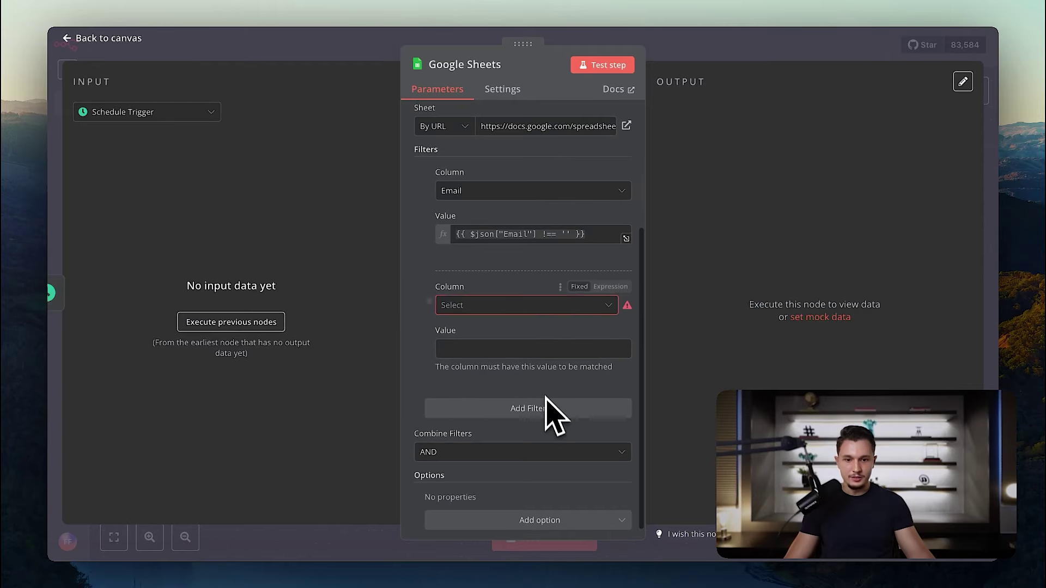
{"action": "left_click", "coordinate": [551, 308]}
{"action": "scroll", "coordinate": [556, 338], "scroll_direction": "down", "scroll_amount": 5}
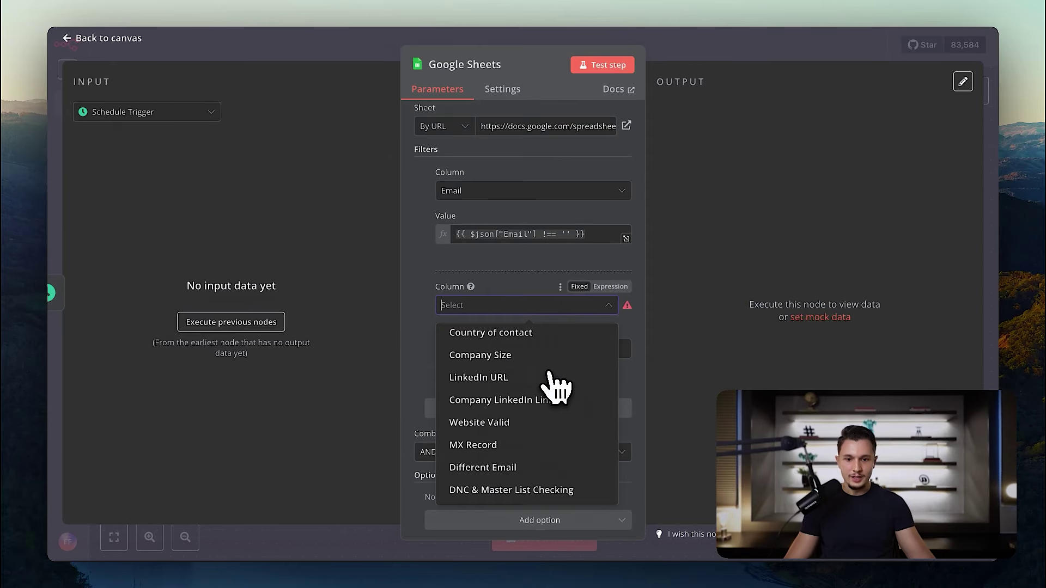
Switch to the Shopify Partners | YT Example spreadsheet and insert a column titled Added to campaign after DNC & Master List Checking.
{"action": "key", "text": "ctrl+Up"}
{"action": "left_click", "coordinate": [705, 228]}
{"action": "left_click", "coordinate": [432, 11]}
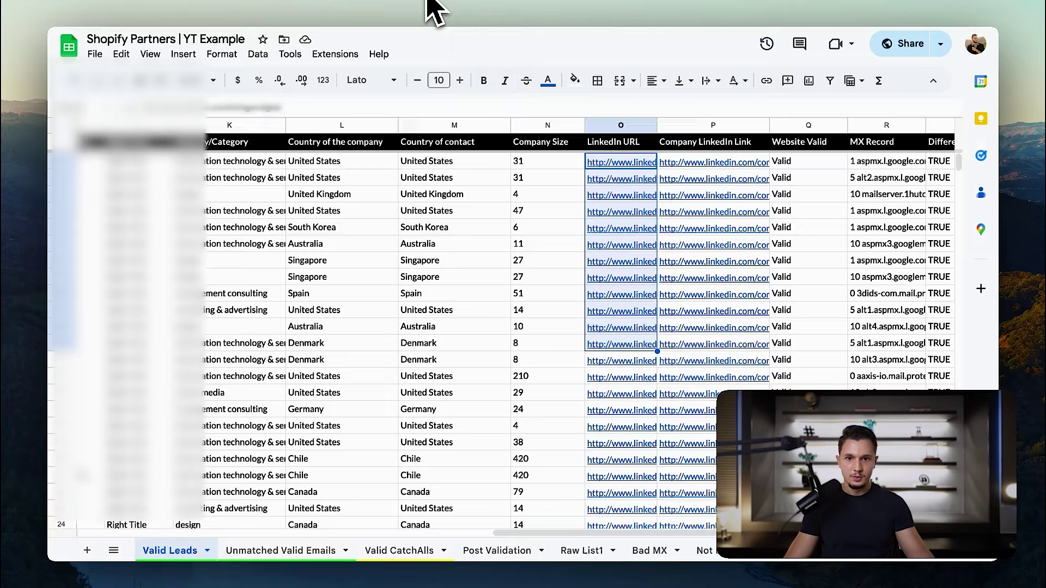
{"action": "scroll", "coordinate": [637, 153], "scroll_direction": "right", "scroll_amount": 3}
{"action": "scroll", "coordinate": [888, 212], "scroll_direction": "up", "scroll_amount": 1}
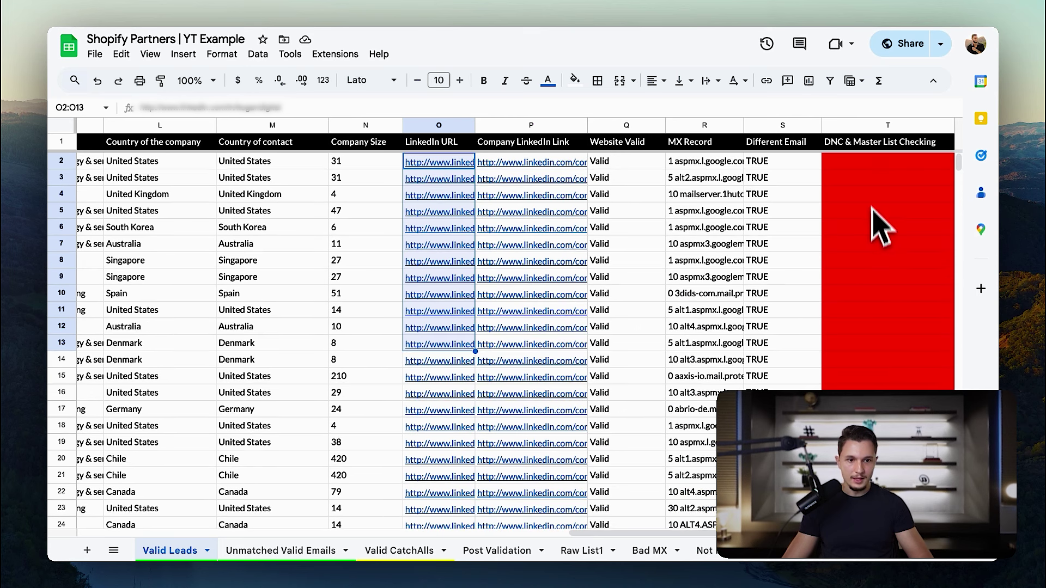
{"action": "right_click", "coordinate": [884, 128]}
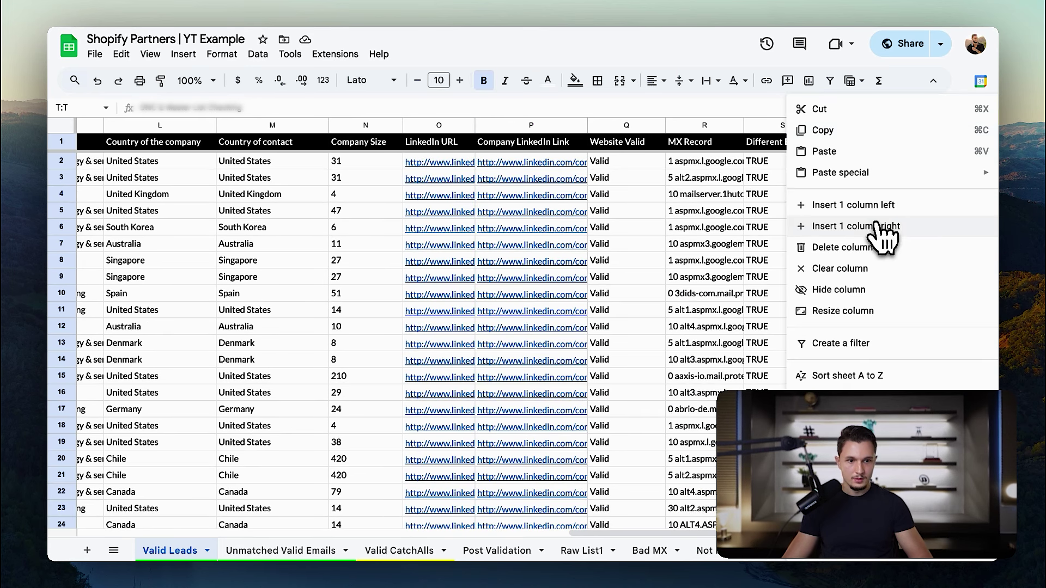
{"action": "left_click", "coordinate": [817, 225]}
{"action": "type", "text": "Added to"}
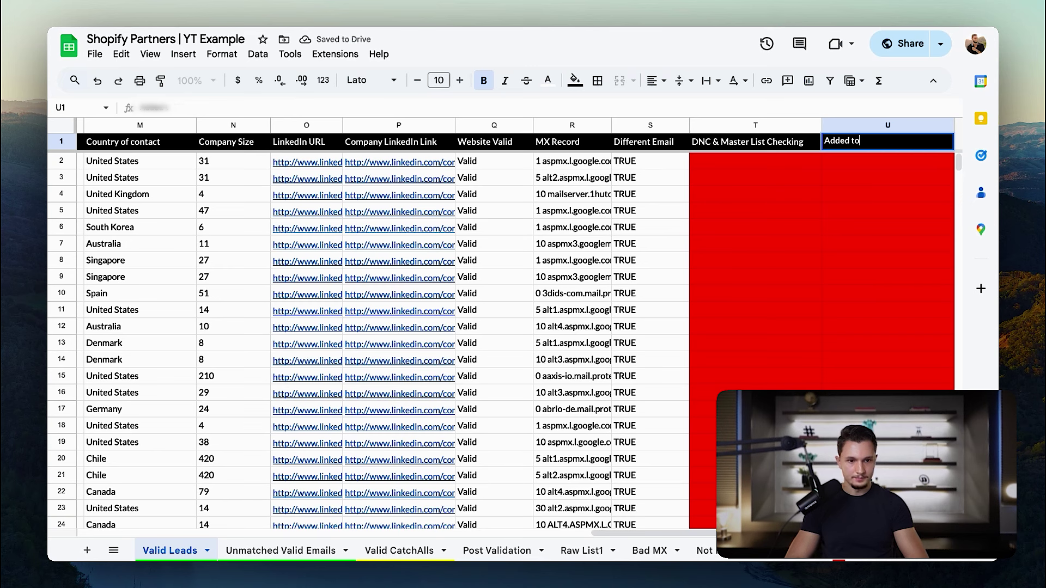
{"action": "type", "text": " campaign"}
{"action": "left_click", "coordinate": [882, 146]}
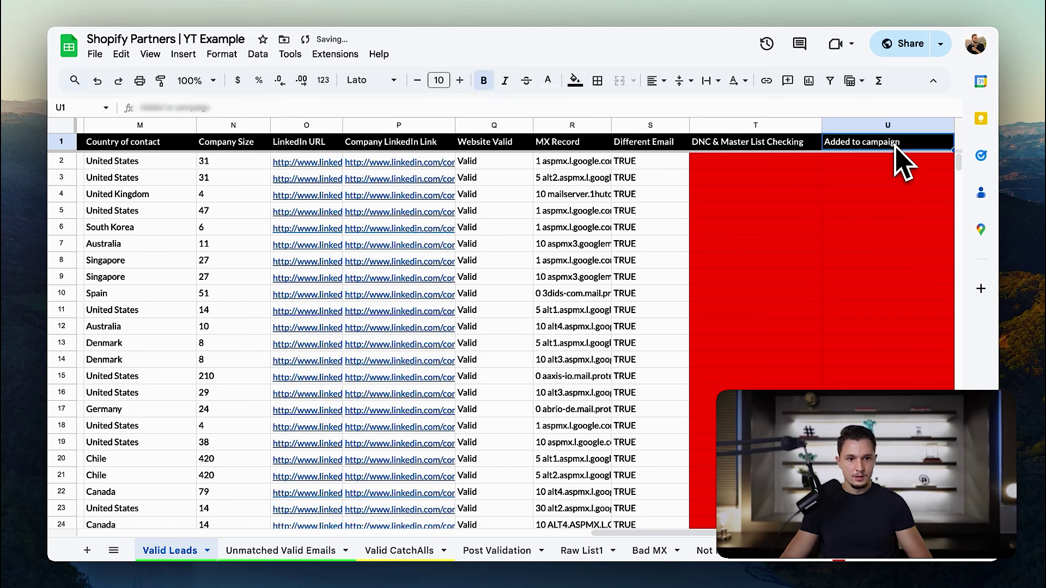
Enter Yes in row 2 of the Added to campaign column and reselect its header cell.
{"action": "left_click", "coordinate": [874, 166]}
{"action": "type", "text": "Yes"}
{"action": "key", "text": "Return"}
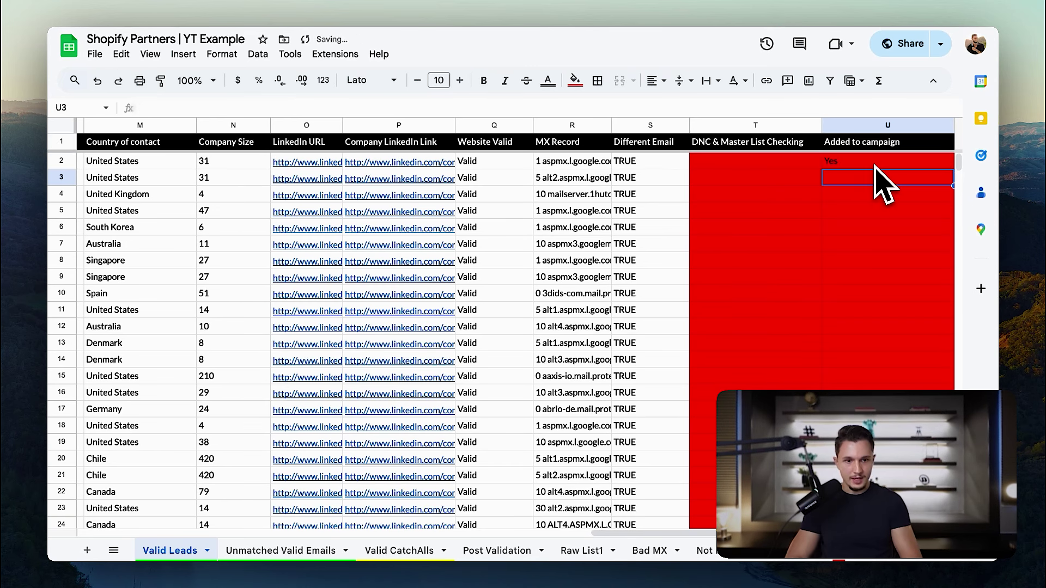
{"action": "key", "text": "Up"}
{"action": "key", "text": "Up"}
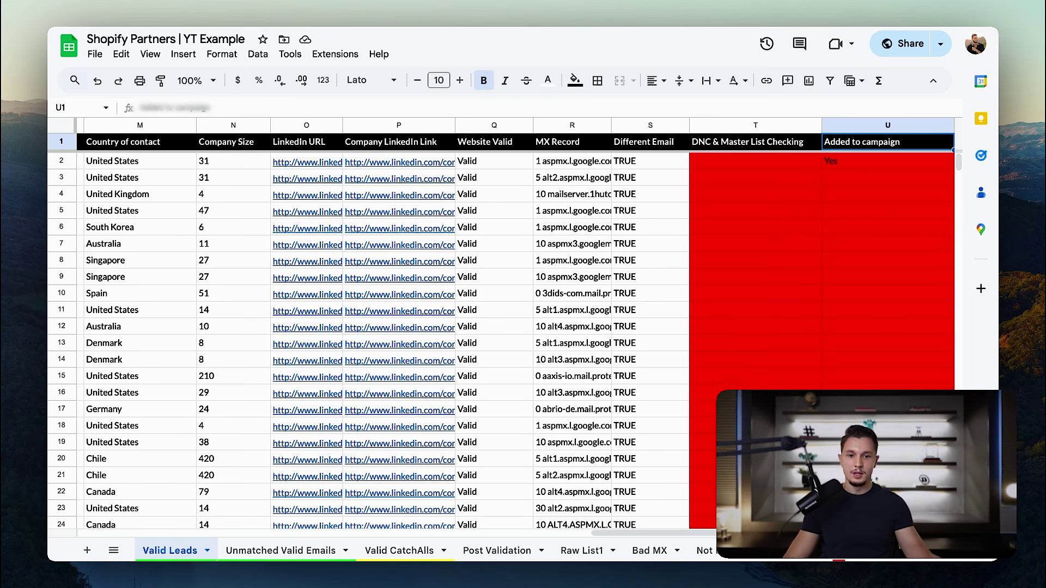
Switch back to n8n, remove the empty second filter from the Google Sheets node, and test the node.
{"action": "key", "text": "ctrl+Up"}
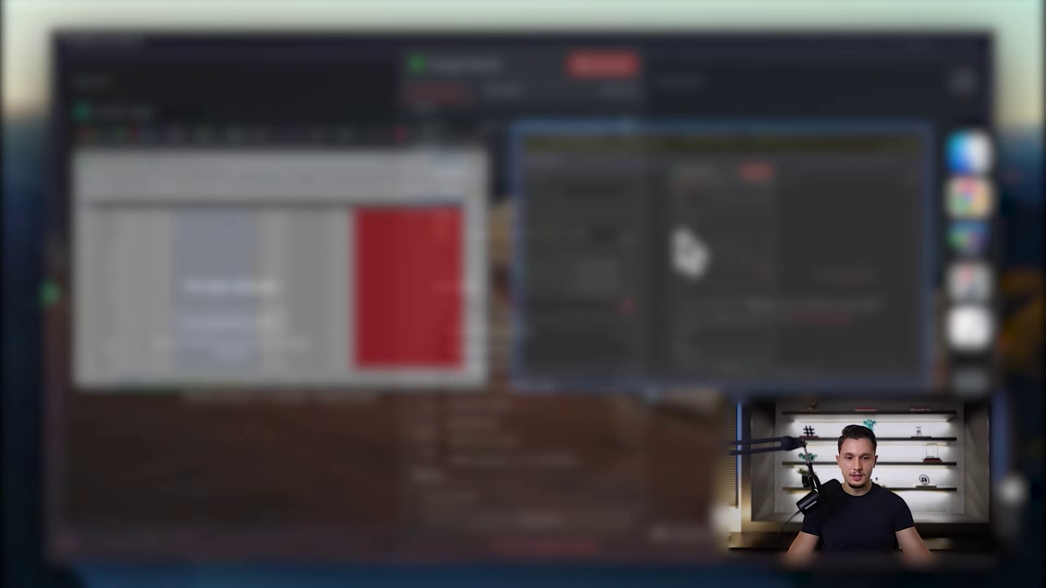
{"action": "left_click", "coordinate": [677, 245]}
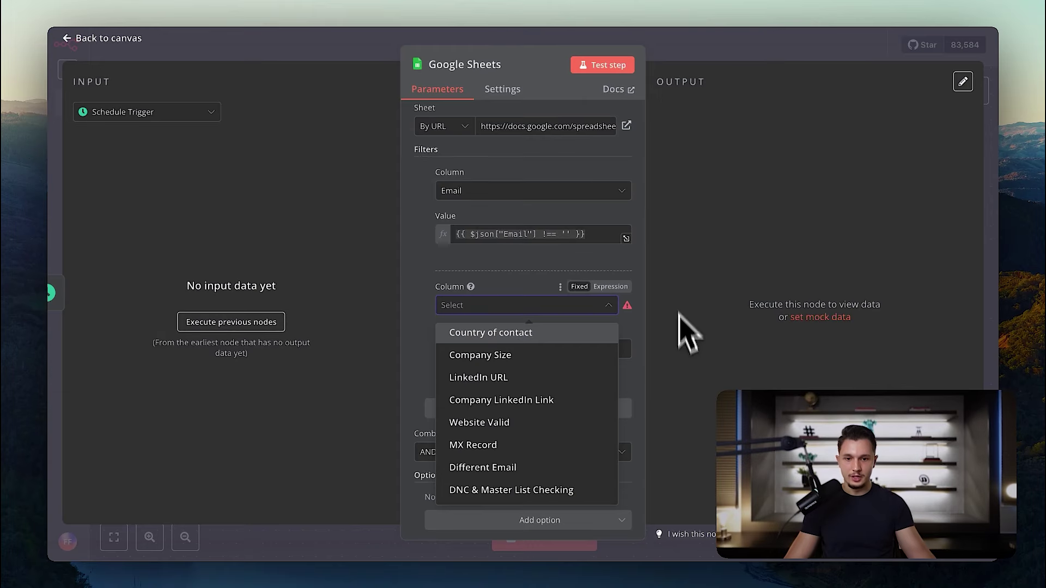
{"action": "left_click", "coordinate": [429, 306]}
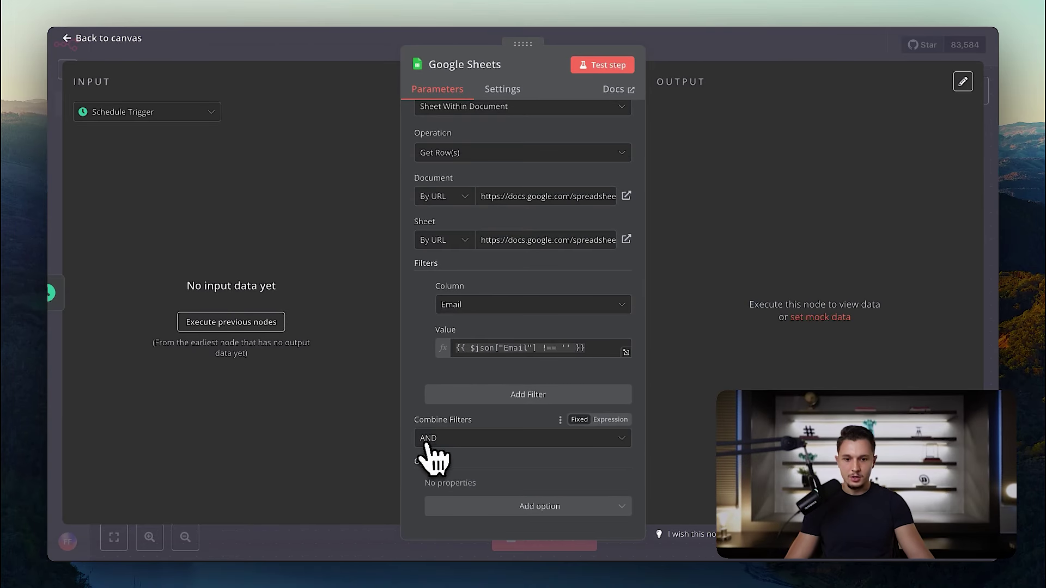
{"action": "left_click", "coordinate": [609, 67]}
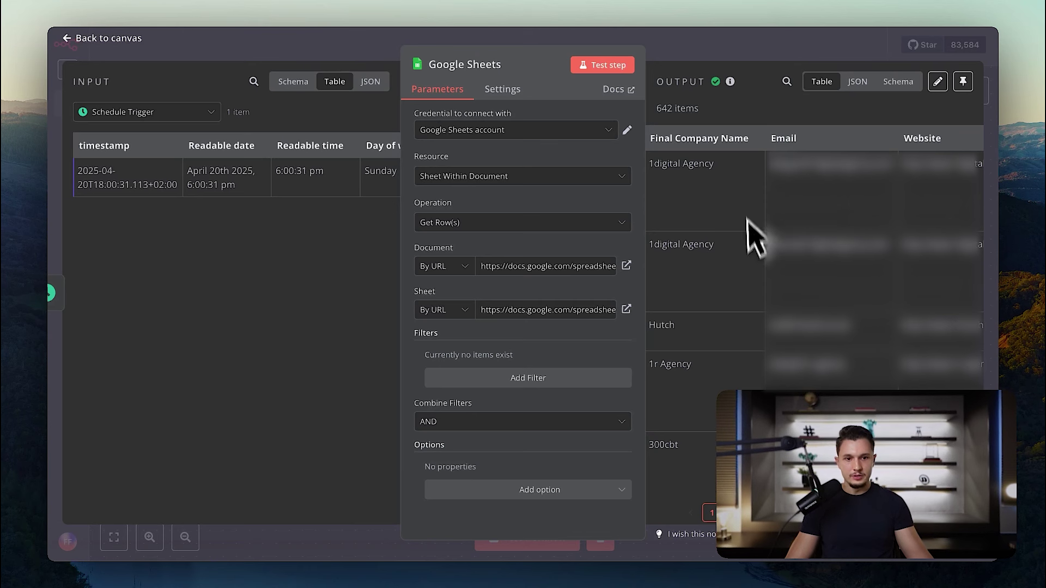
Add a Split In Batches Advanced node after the Google Sheets node and set its batch size to 30.
{"action": "key", "text": "Escape"}
{"action": "scroll", "coordinate": [602, 304], "scroll_direction": "right", "scroll_amount": 5}
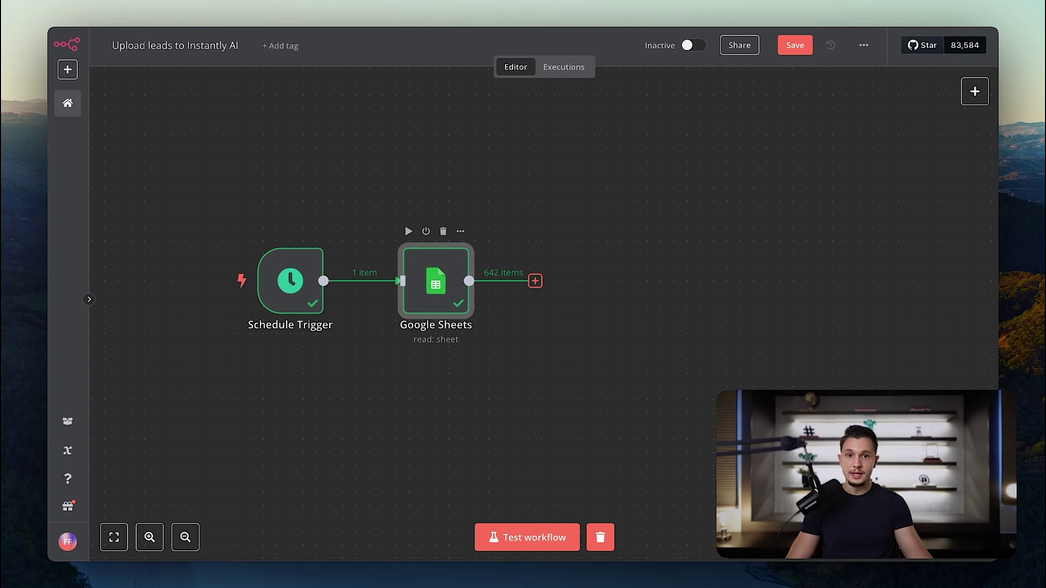
{"action": "left_click", "coordinate": [535, 281]}
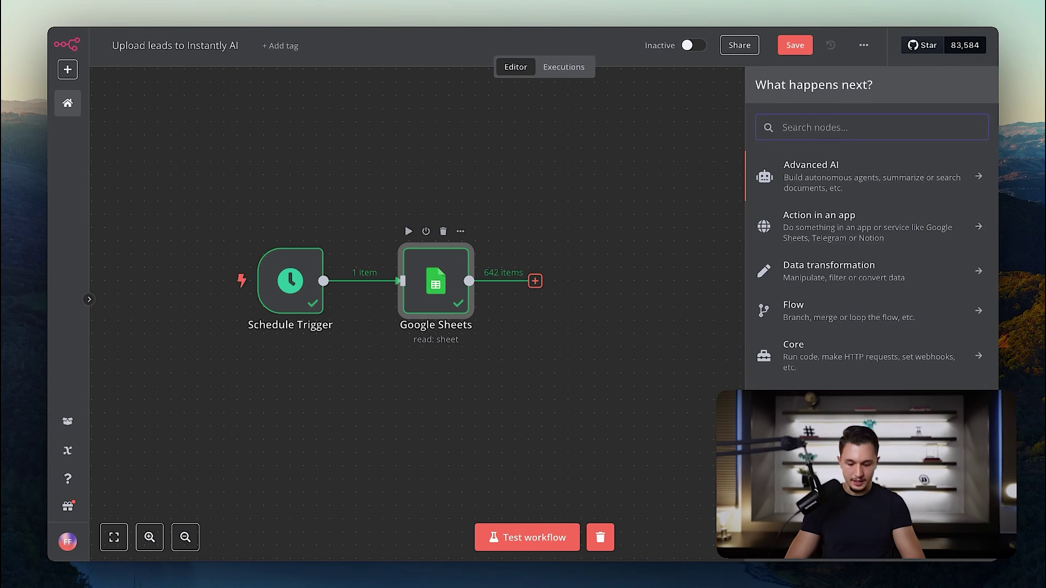
{"action": "type", "text": "split"}
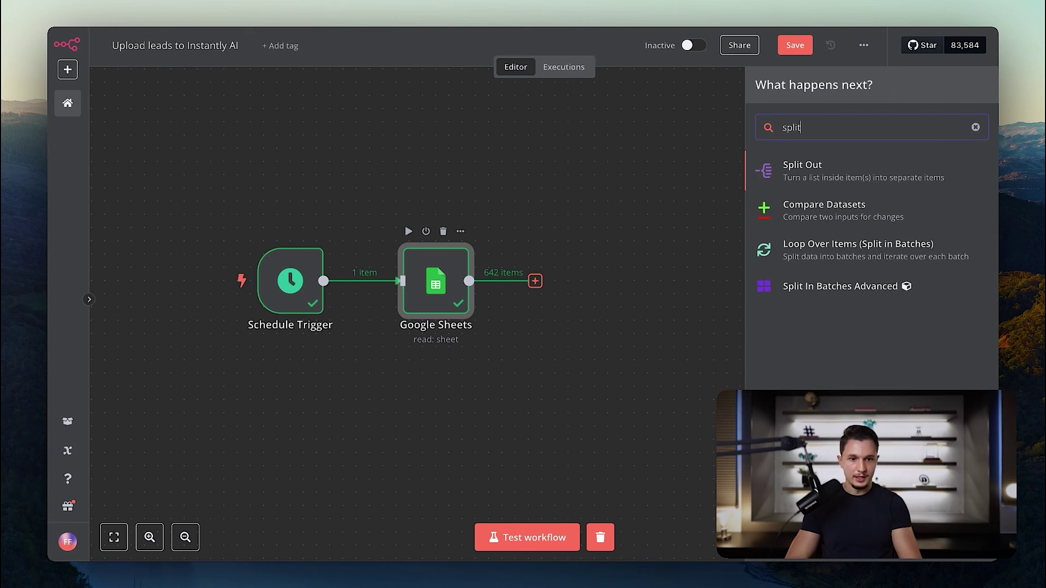
{"action": "left_click", "coordinate": [820, 287]}
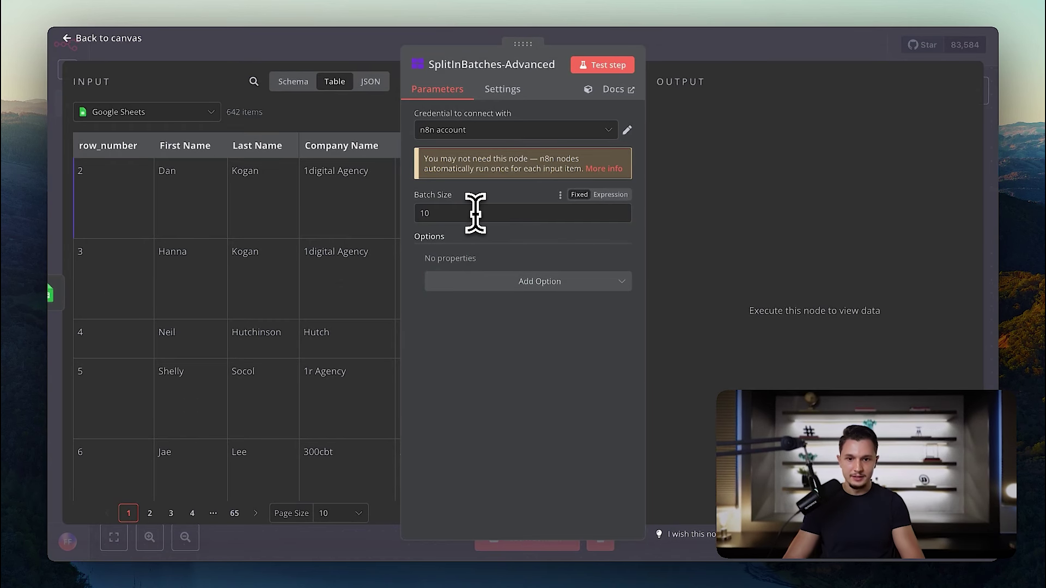
{"action": "type", "text": "30"}
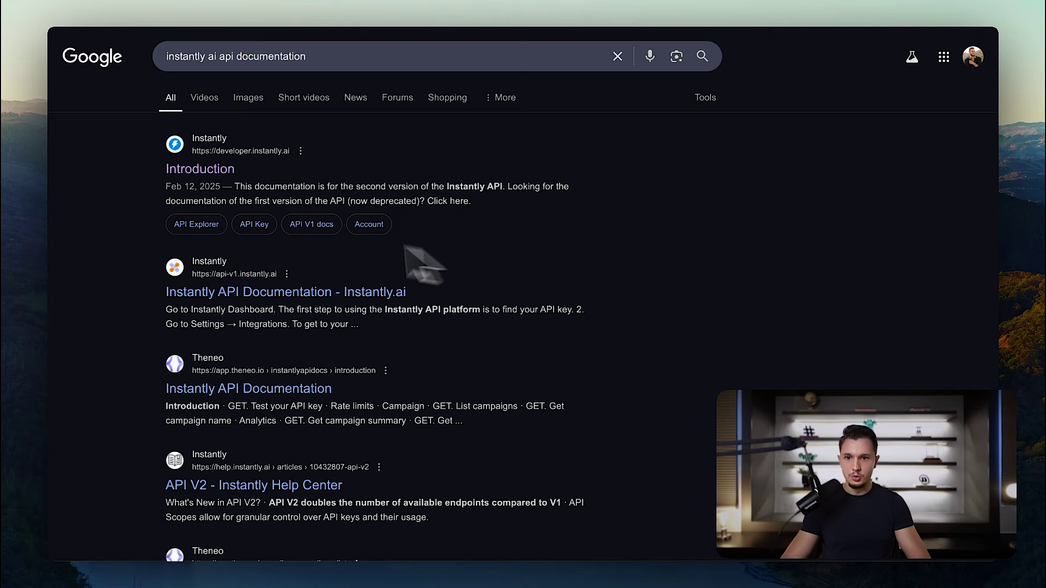
Open the Instantly API documentation from the Google results and look through the Create lead and Introduction pages for a request limit.
{"action": "left_click", "coordinate": [206, 174]}
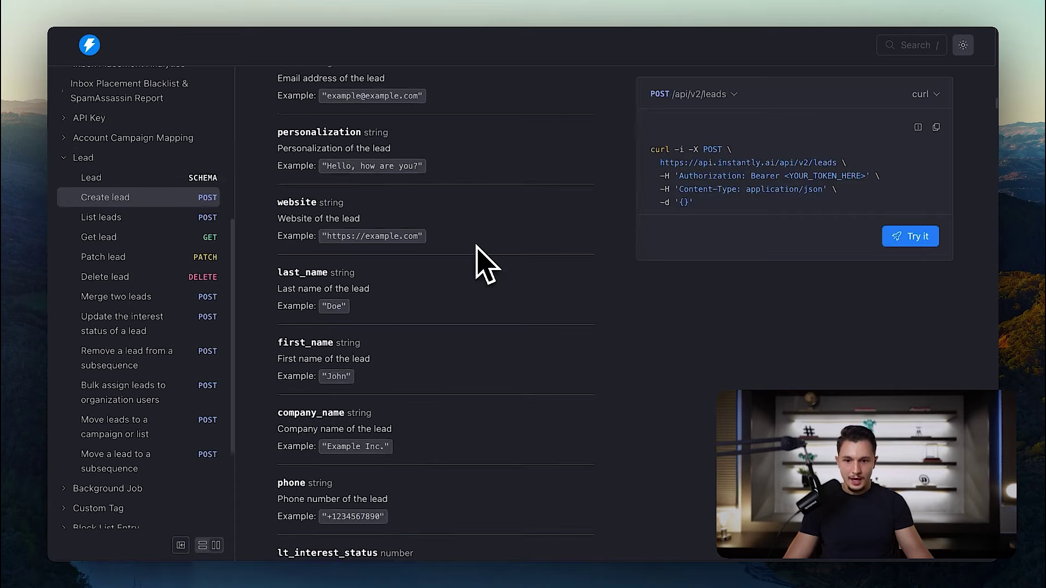
{"action": "scroll", "coordinate": [478, 264], "scroll_direction": "down", "scroll_amount": 7}
{"action": "scroll", "coordinate": [479, 261], "scroll_direction": "down", "scroll_amount": 15}
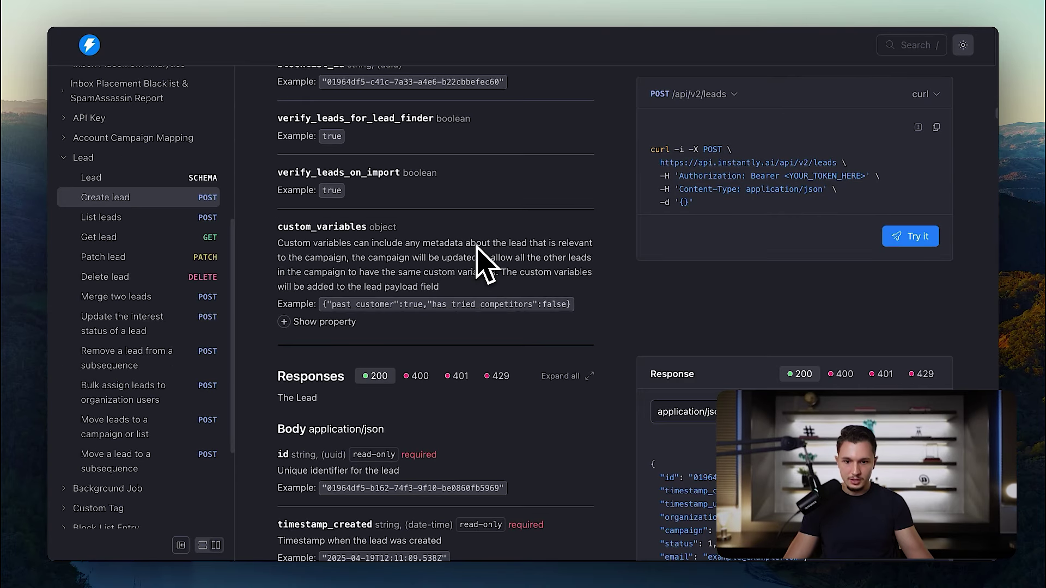
{"action": "scroll", "coordinate": [478, 247], "scroll_direction": "down", "scroll_amount": 10}
{"action": "key", "text": "ctrl+f"}
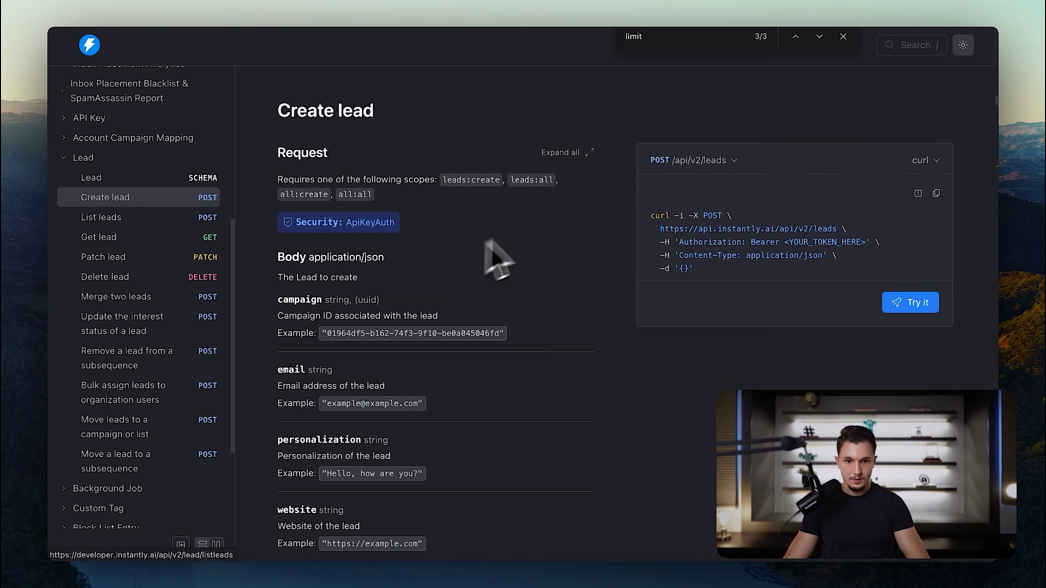
{"action": "left_click", "coordinate": [843, 37]}
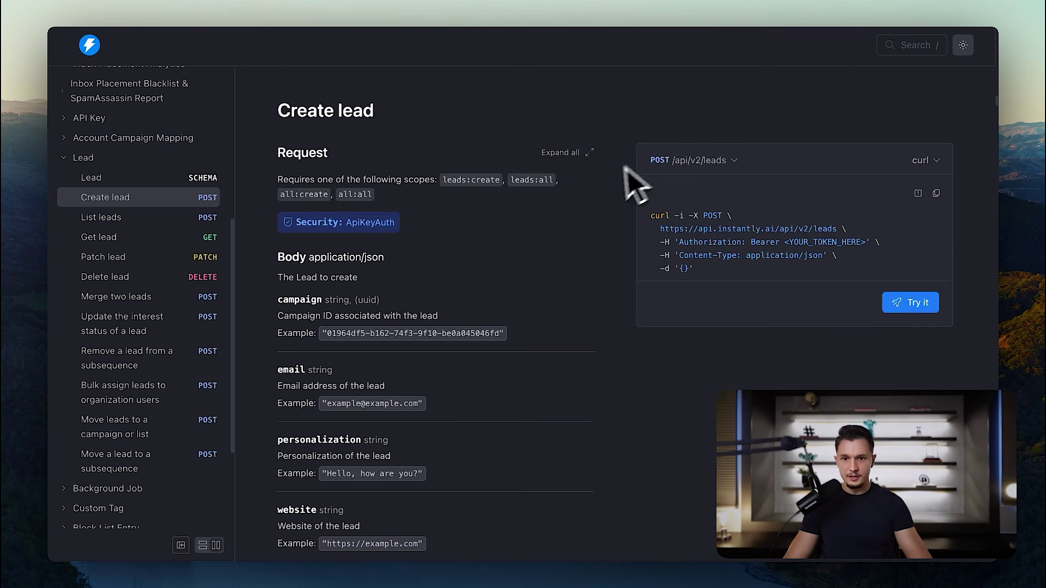
{"action": "scroll", "coordinate": [144, 305], "scroll_direction": "up", "scroll_amount": 5}
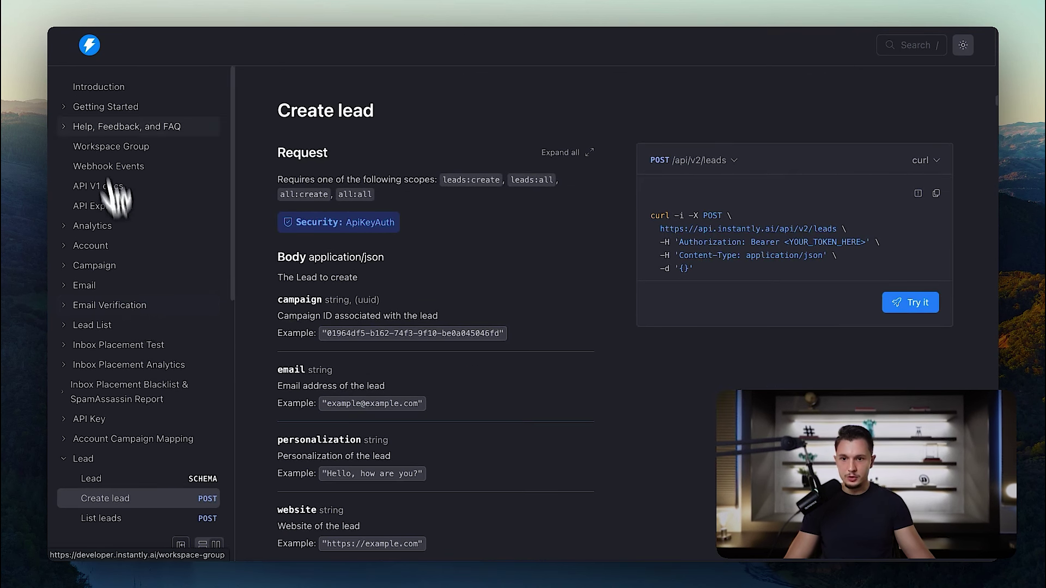
{"action": "left_click", "coordinate": [111, 87]}
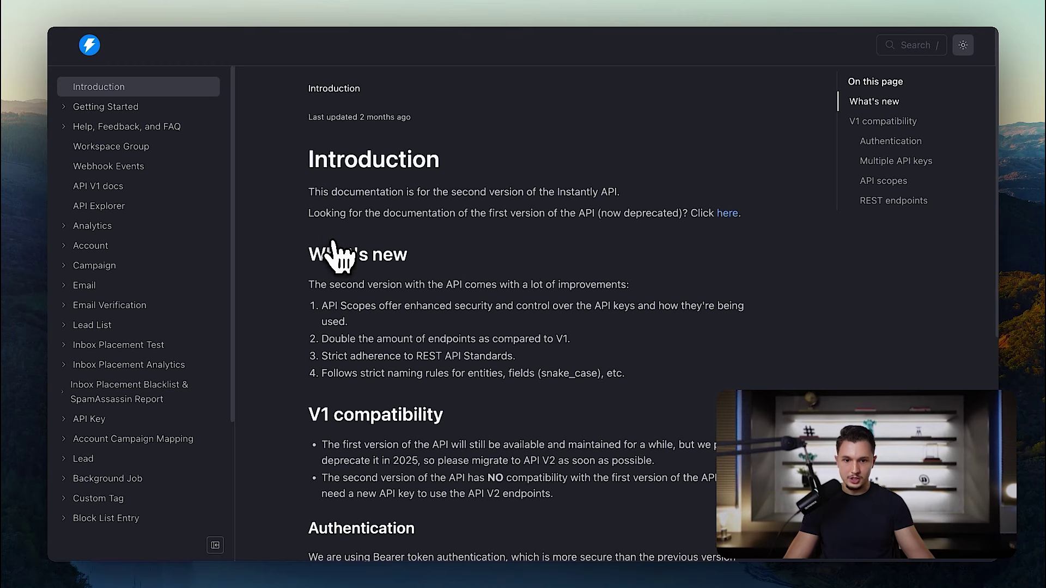
{"action": "scroll", "coordinate": [339, 256], "scroll_direction": "down", "scroll_amount": 7}
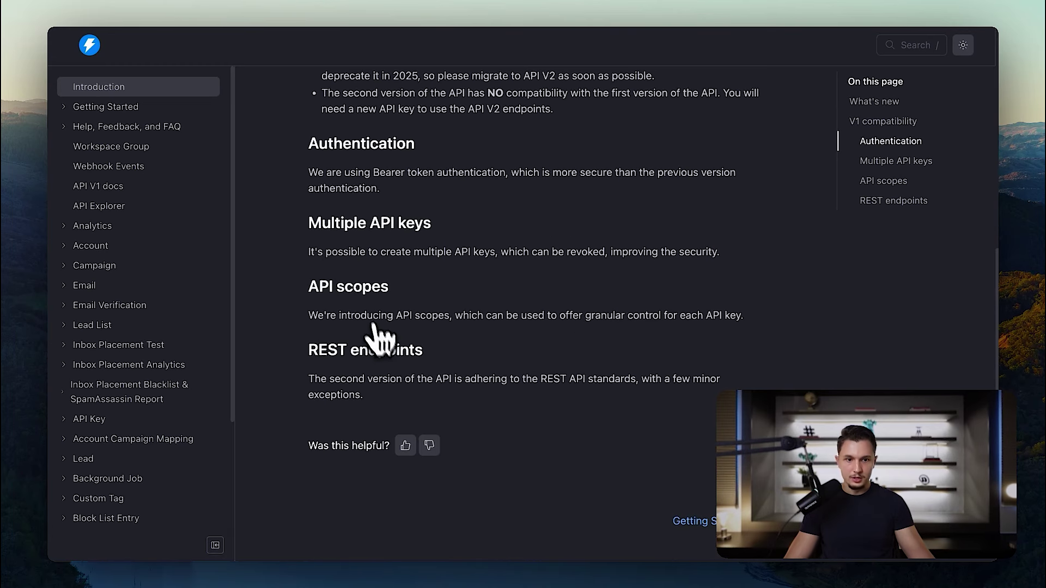
Search the documentation for limit and examine the allowed requests per minute on the Rate Limit page.
{"action": "left_click", "coordinate": [904, 46]}
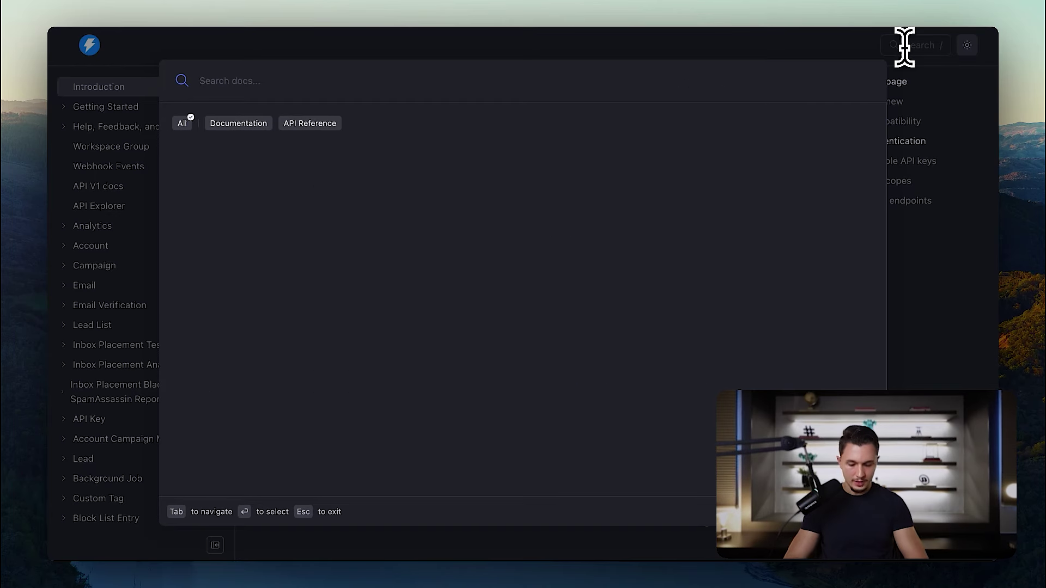
{"action": "type", "text": "limit"}
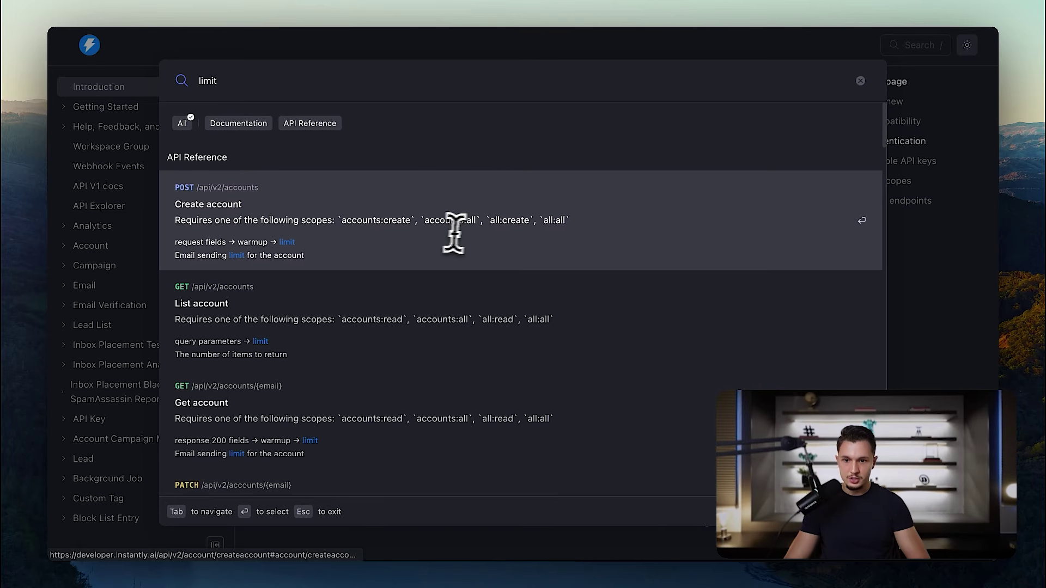
{"action": "scroll", "coordinate": [266, 155], "scroll_direction": "down", "scroll_amount": 3}
{"action": "scroll", "coordinate": [266, 156], "scroll_direction": "down", "scroll_amount": 20}
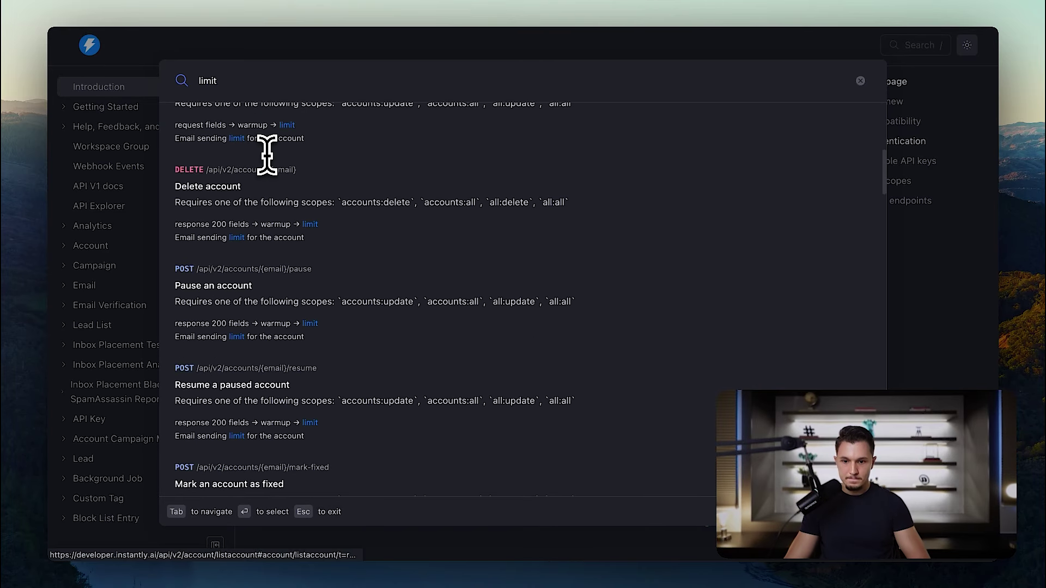
{"action": "scroll", "coordinate": [266, 155], "scroll_direction": "down", "scroll_amount": 10}
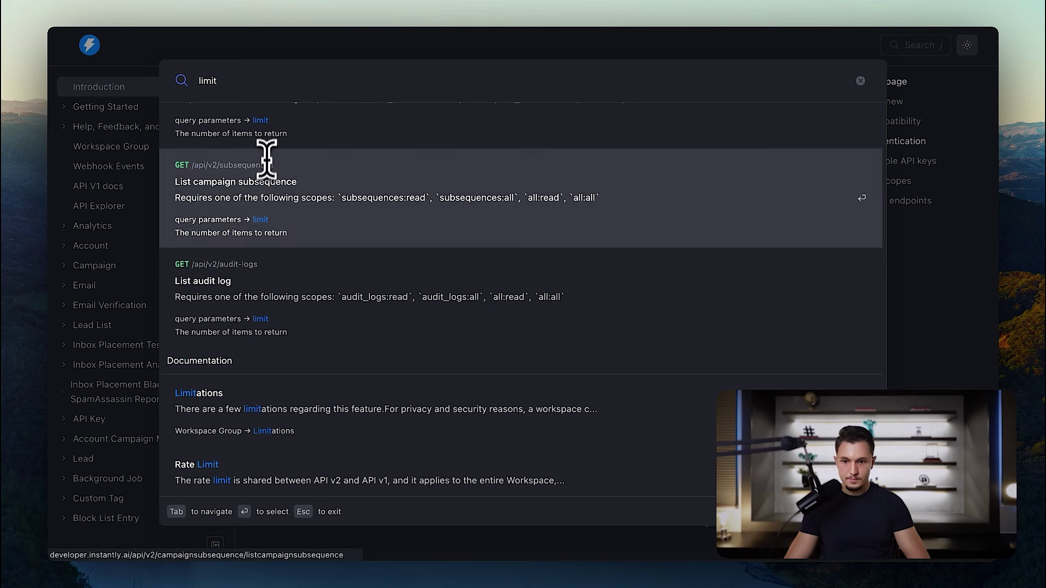
{"action": "left_click", "coordinate": [238, 482]}
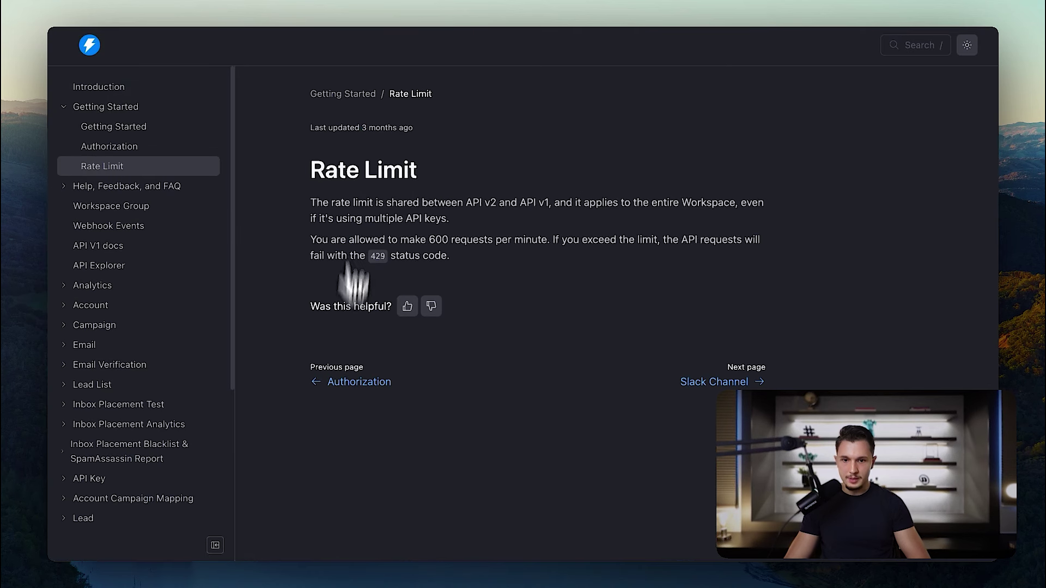
{"action": "left_click_drag", "start_coordinate": [323, 202], "coordinate": [486, 217]}
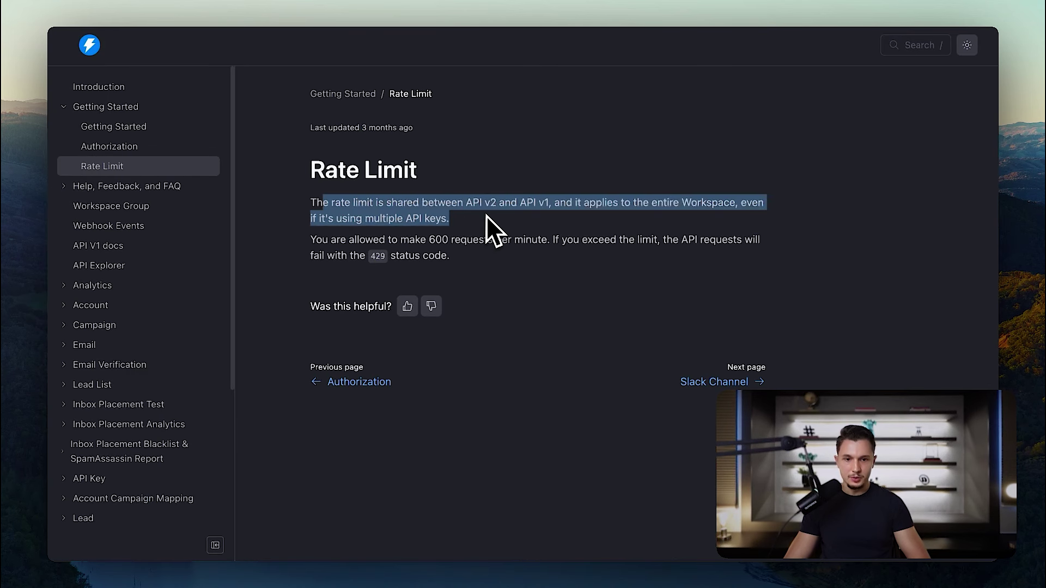
{"action": "left_click_drag", "start_coordinate": [429, 239], "coordinate": [548, 240]}
{"action": "left_click_drag", "start_coordinate": [360, 240], "coordinate": [525, 240]}
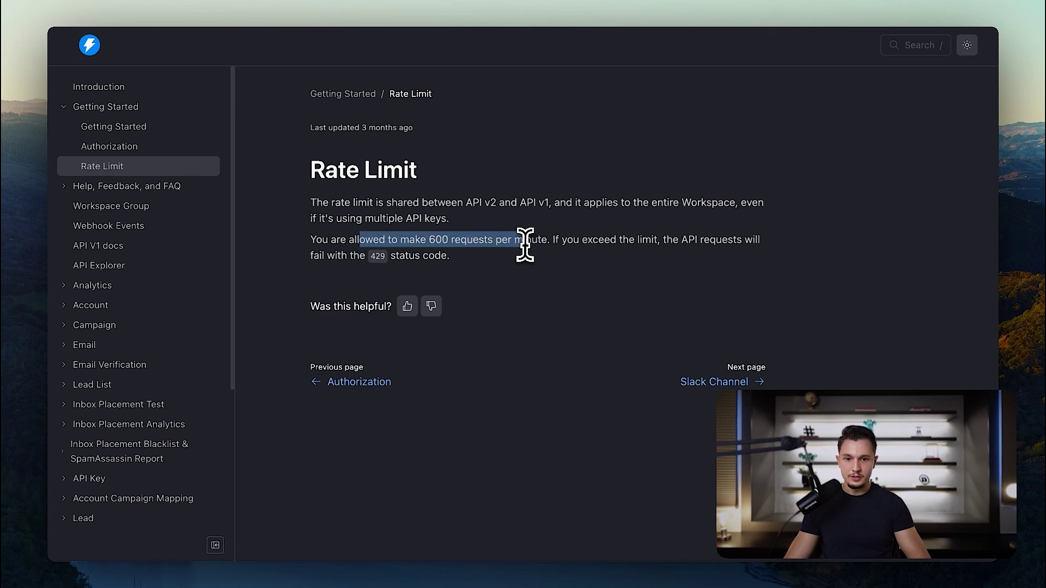
{"action": "left_click", "coordinate": [481, 244]}
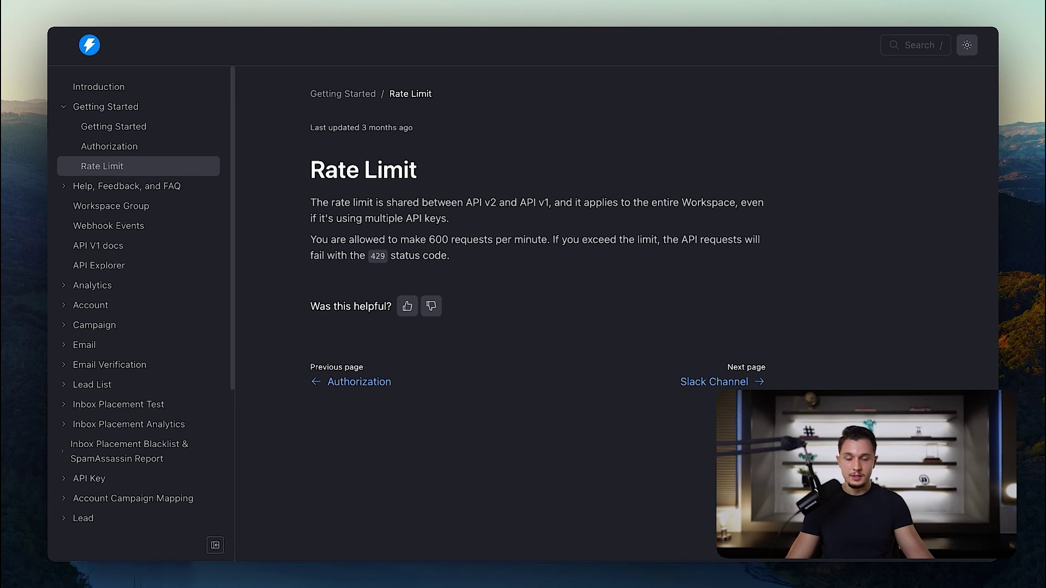
Go to the Create lead endpoint in the Lead section and copy its curl request.
{"action": "left_click", "coordinate": [94, 324]}
{"action": "scroll", "coordinate": [63, 392], "scroll_direction": "down", "scroll_amount": 3}
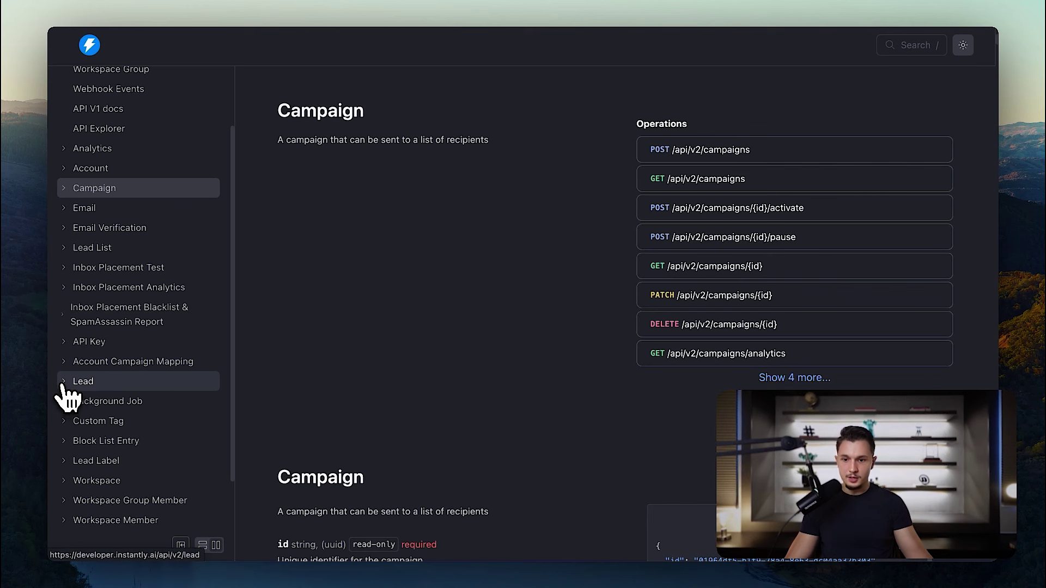
{"action": "left_click", "coordinate": [63, 383]}
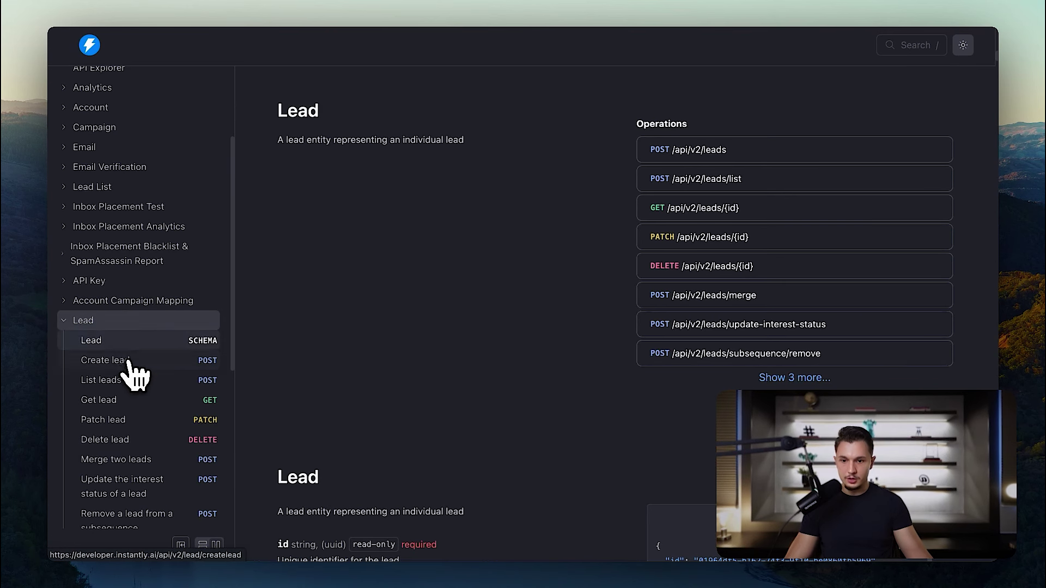
{"action": "left_click", "coordinate": [129, 362]}
{"action": "scroll", "coordinate": [544, 278], "scroll_direction": "down", "scroll_amount": 2}
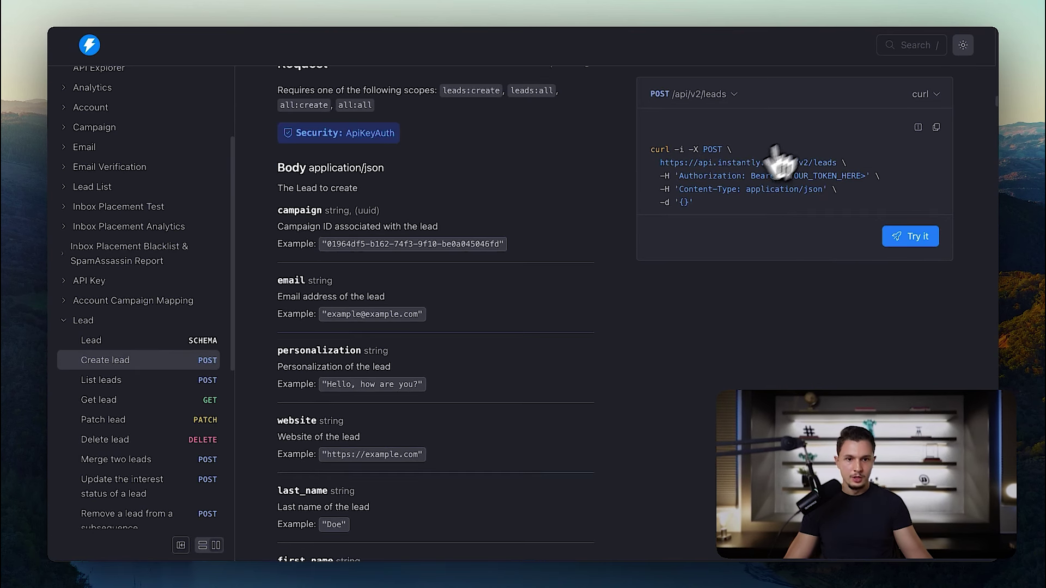
{"action": "left_click", "coordinate": [936, 130]}
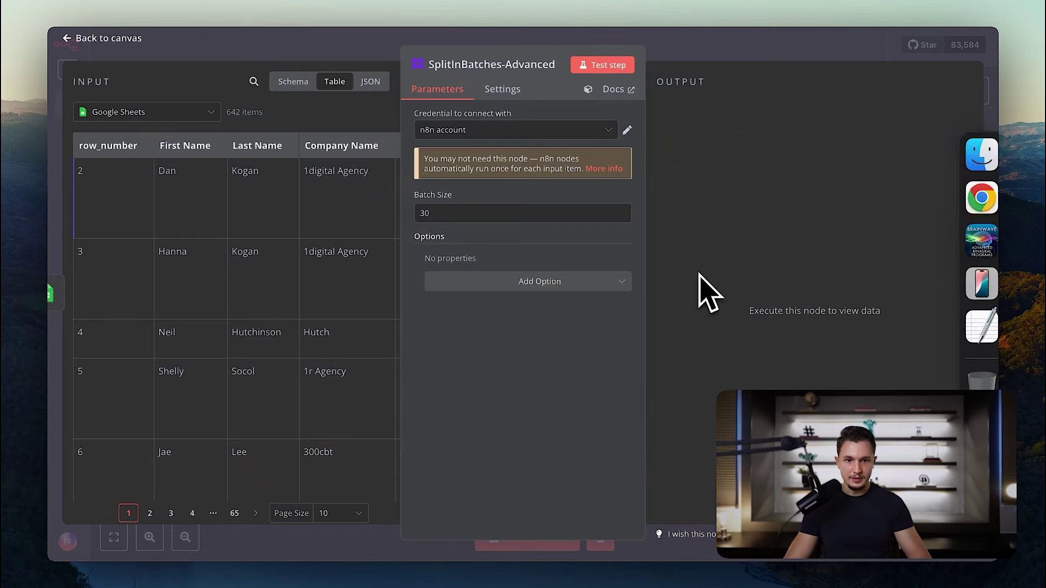
Switch back to n8n, set the SplitInBatches-Advanced batch size to 300, and add an HTTP Request node to its Loop output.
{"action": "left_click_drag", "start_coordinate": [436, 213], "coordinate": [376, 228]}
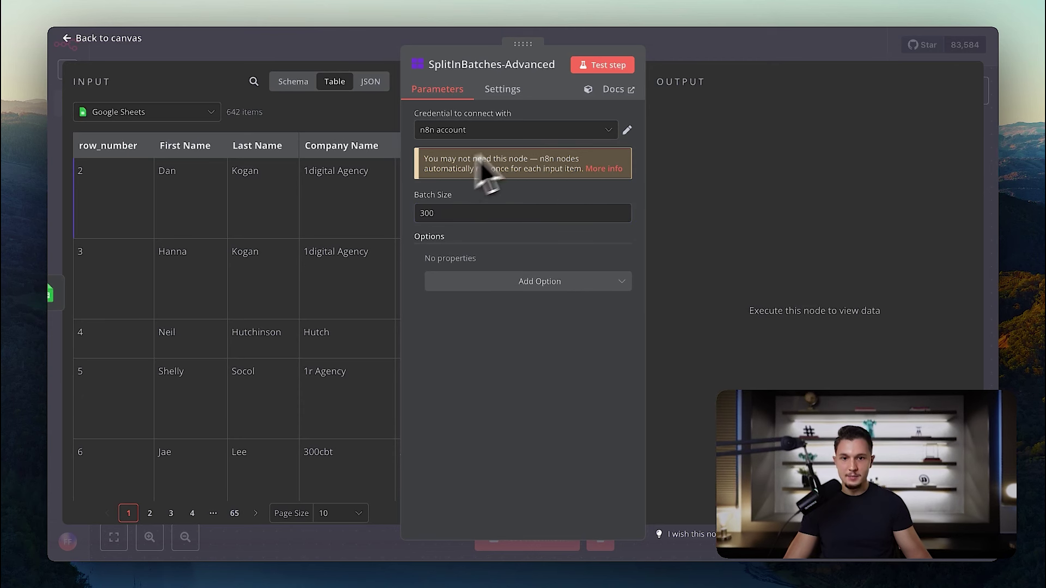
{"action": "key", "text": "Escape"}
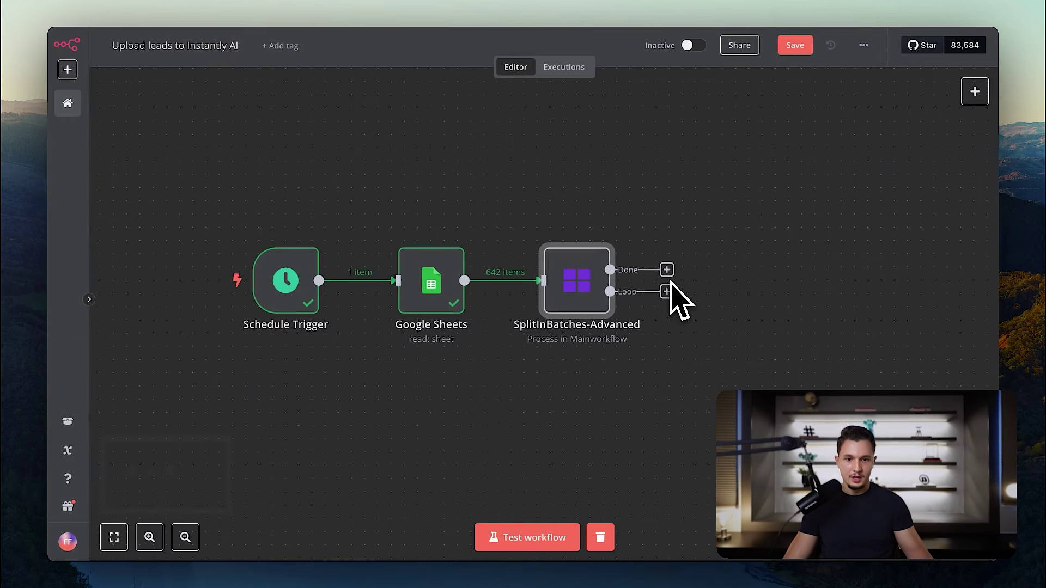
{"action": "left_click", "coordinate": [528, 283]}
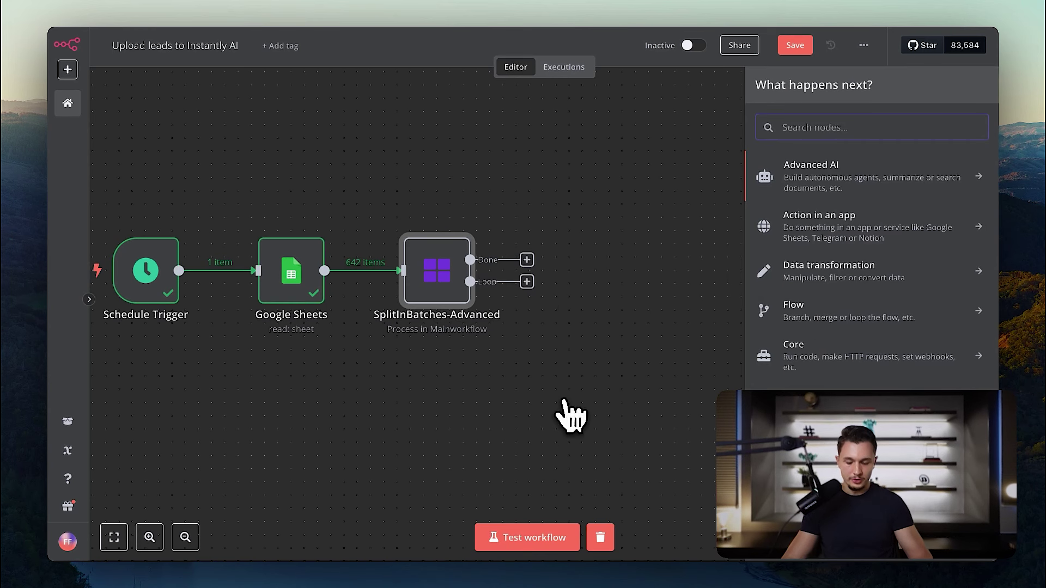
{"action": "type", "text": "http"}
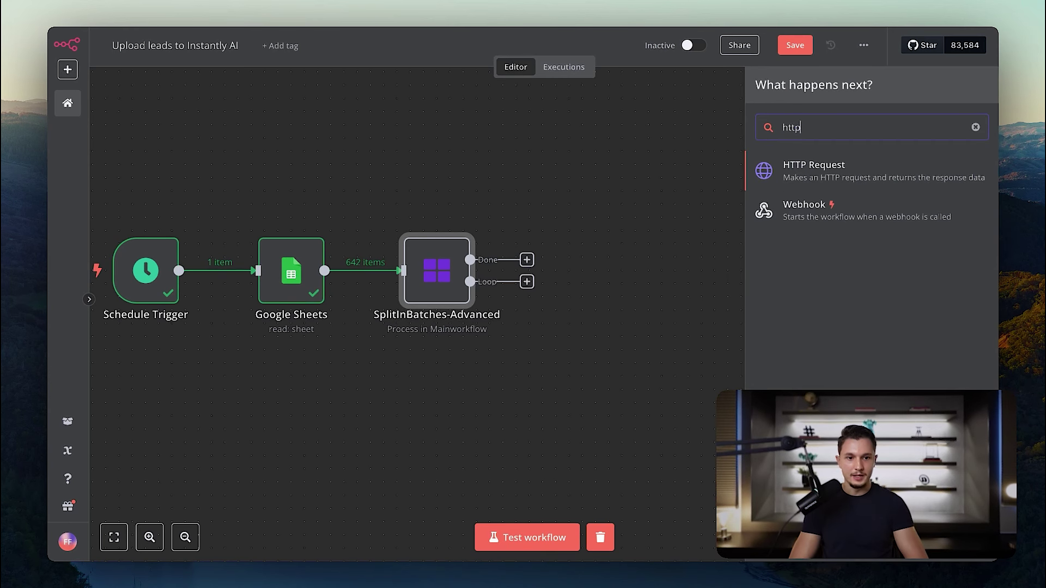
{"action": "left_click", "coordinate": [849, 180]}
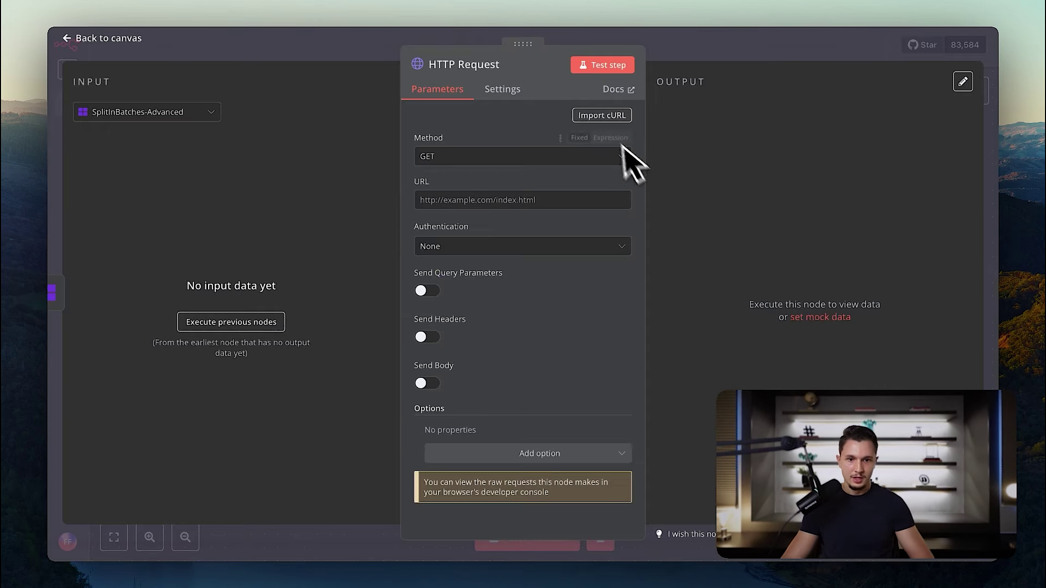
Import the copied Create lead cURL command into the HTTP Request node and review its header and body parameters.
{"action": "left_click", "coordinate": [601, 116]}
{"action": "left_click", "coordinate": [487, 262]}
{"action": "key", "text": "ctrl+v"}
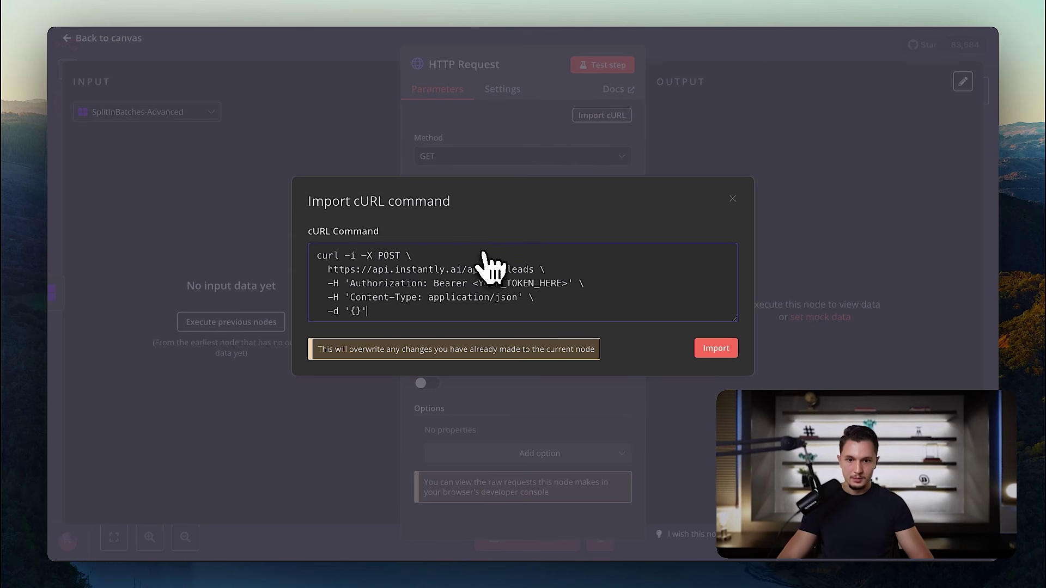
{"action": "left_click", "coordinate": [715, 353]}
{"action": "scroll", "coordinate": [584, 345], "scroll_direction": "down", "scroll_amount": 5}
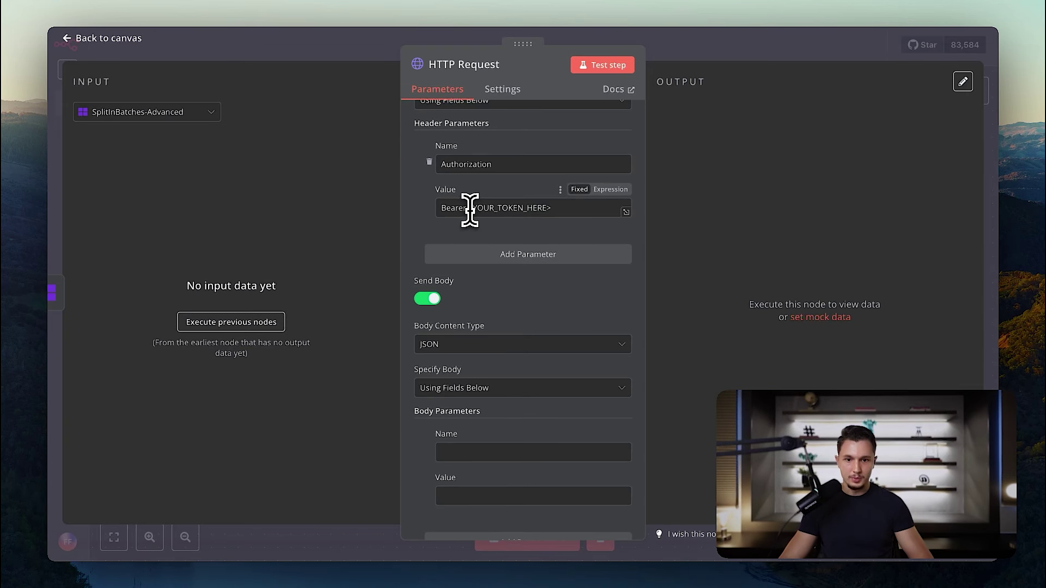
{"action": "scroll", "coordinate": [564, 224], "scroll_direction": "down", "scroll_amount": 5}
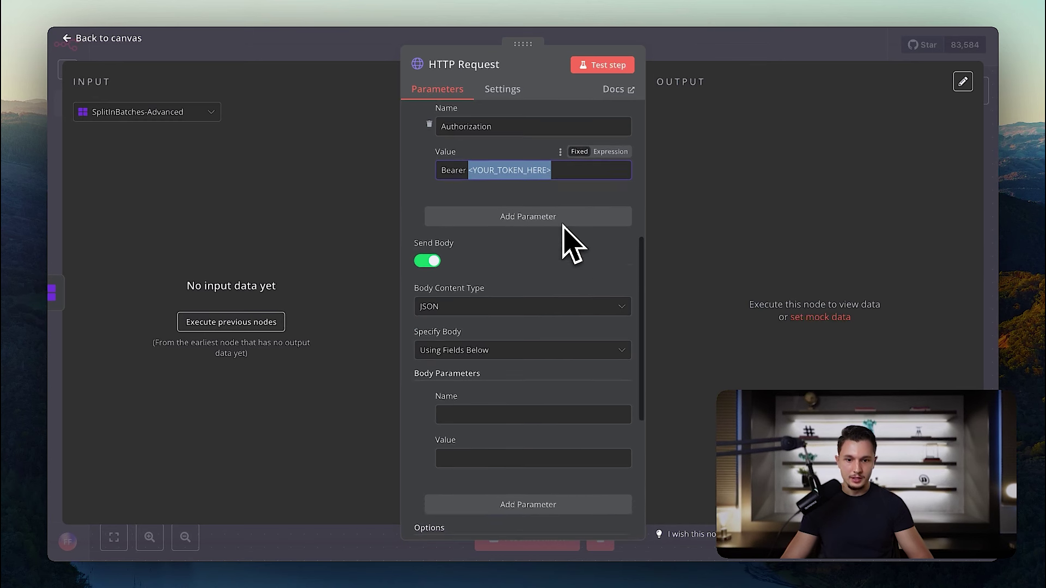
{"action": "scroll", "coordinate": [563, 225], "scroll_direction": "down", "scroll_amount": 2}
Show the Google Sheets data as the node's input and try mapping First Name to the body parameter's name, undoing the mapping.
{"action": "left_click", "coordinate": [512, 207]}
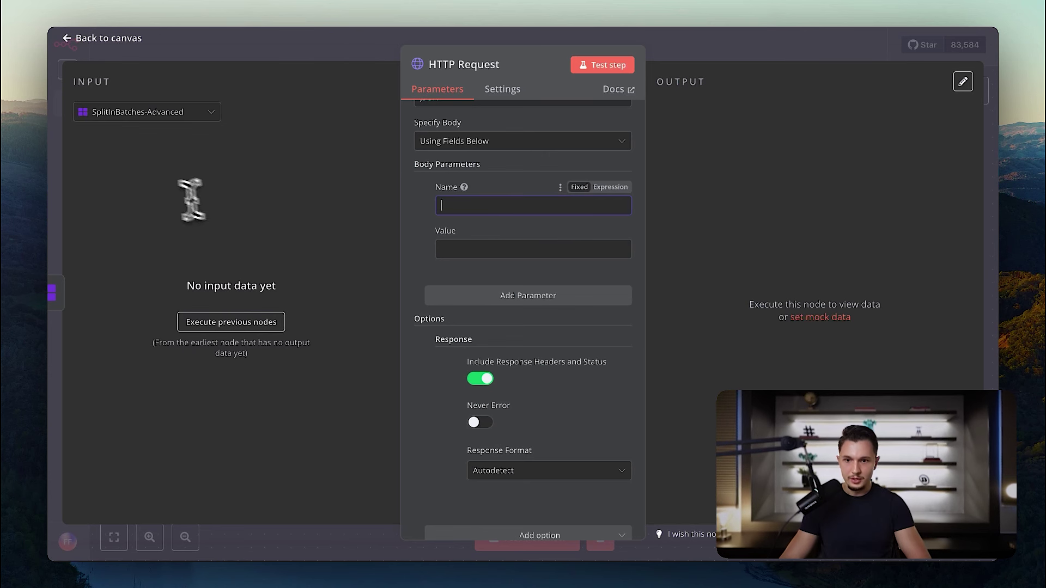
{"action": "left_click", "coordinate": [156, 112]}
{"action": "left_click", "coordinate": [156, 166]}
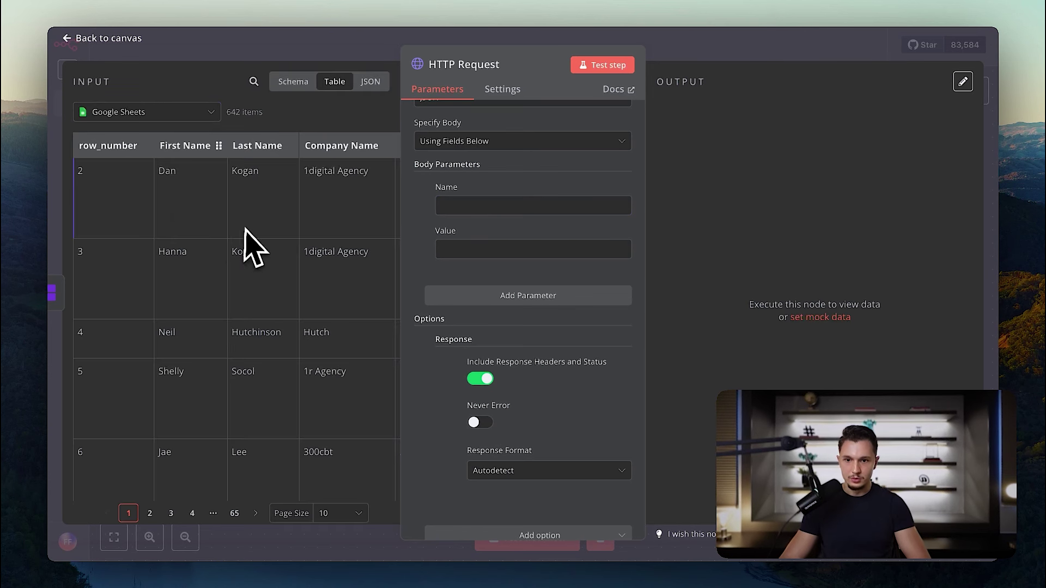
{"action": "left_click_drag", "start_coordinate": [181, 140], "coordinate": [467, 207]}
{"action": "key", "text": "ctrl+z"}
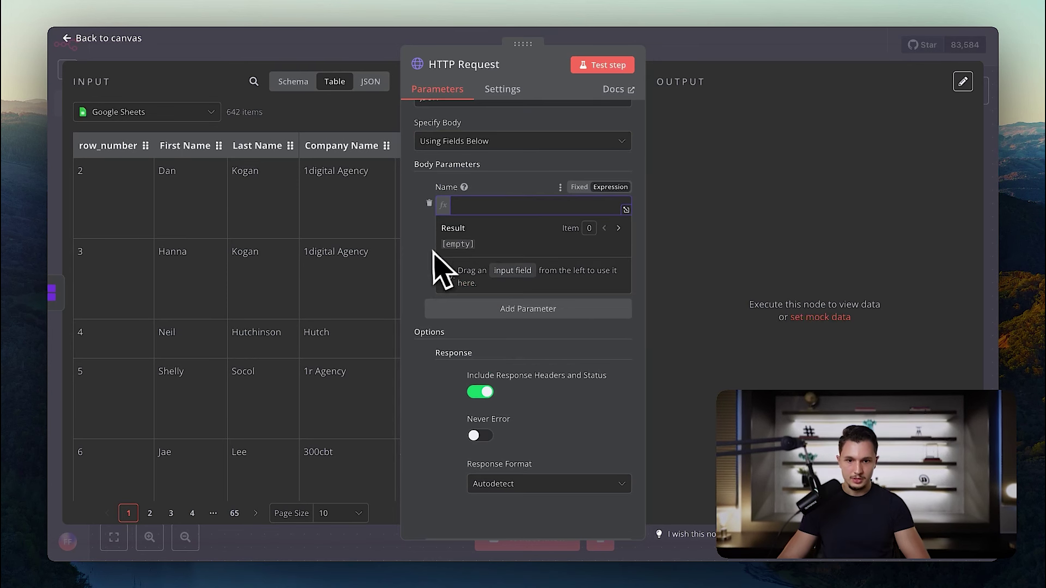
Map the First Name column to the body parameter's value and name the parameter first_name, as in the Create lead documentation.
{"action": "left_click", "coordinate": [458, 269]}
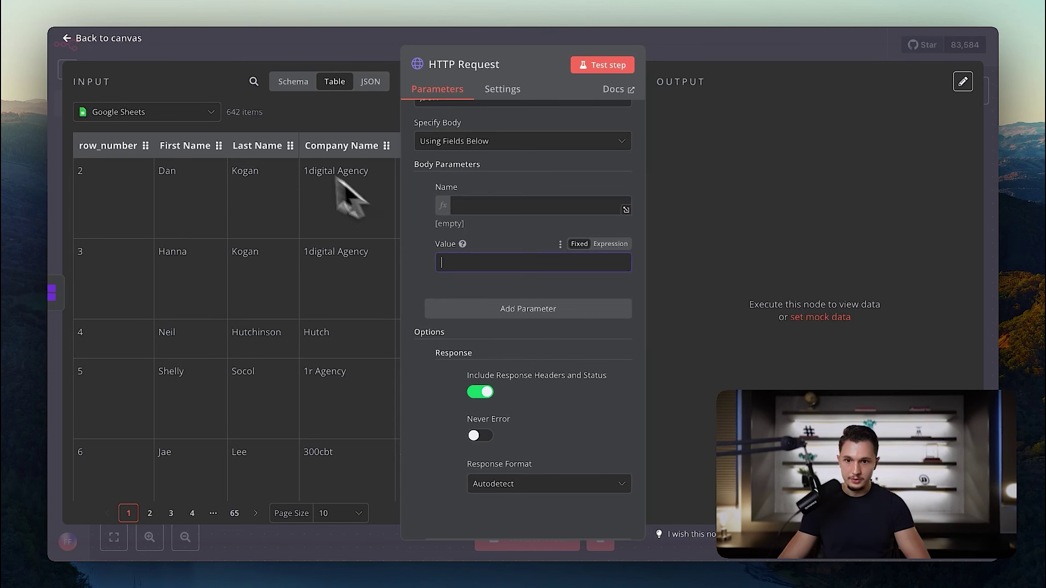
{"action": "left_click_drag", "start_coordinate": [187, 145], "coordinate": [472, 260]}
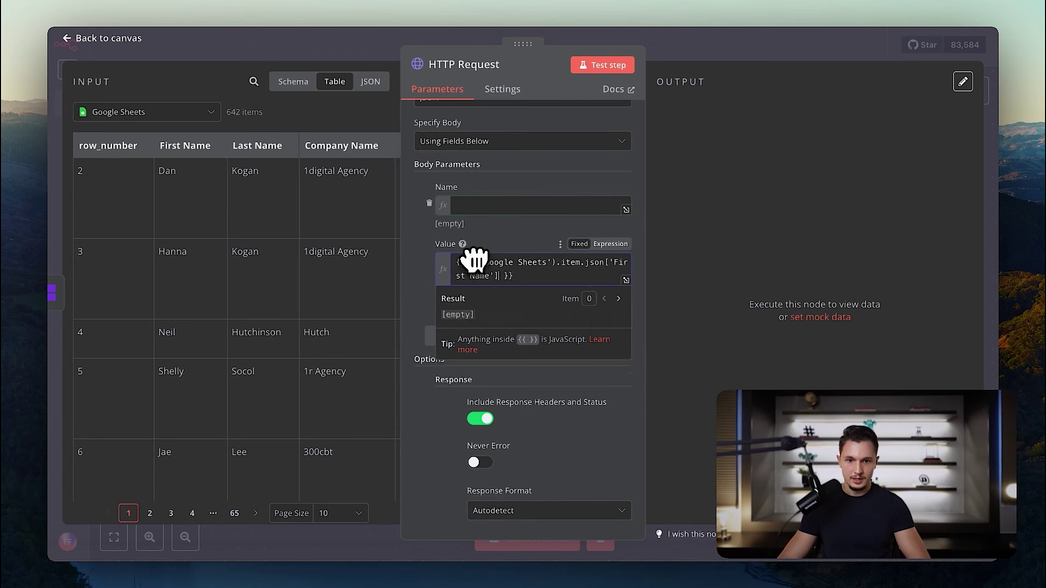
{"action": "left_click", "coordinate": [485, 203]}
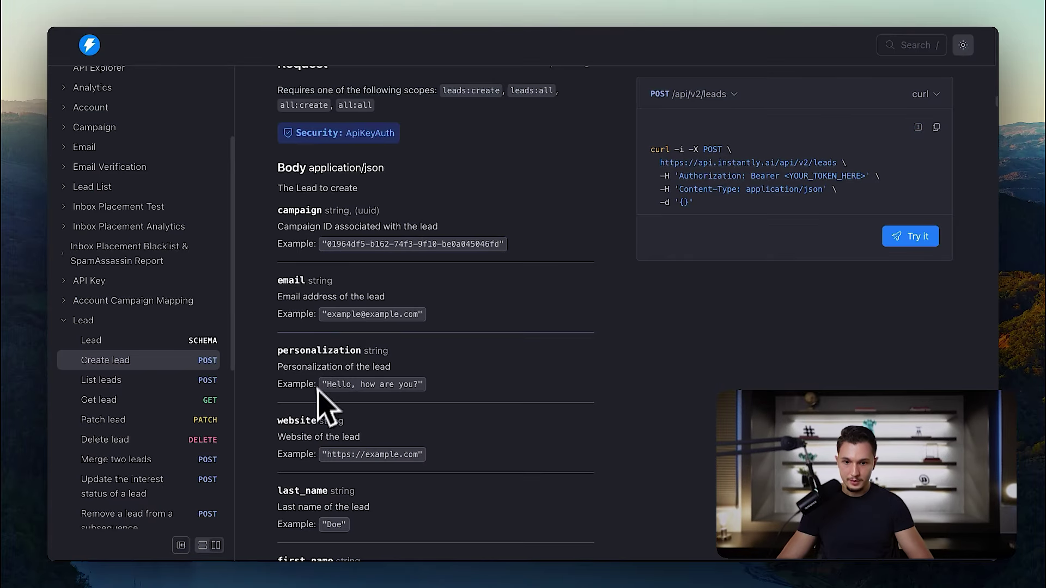
{"action": "scroll", "coordinate": [325, 388], "scroll_direction": "down", "scroll_amount": 4}
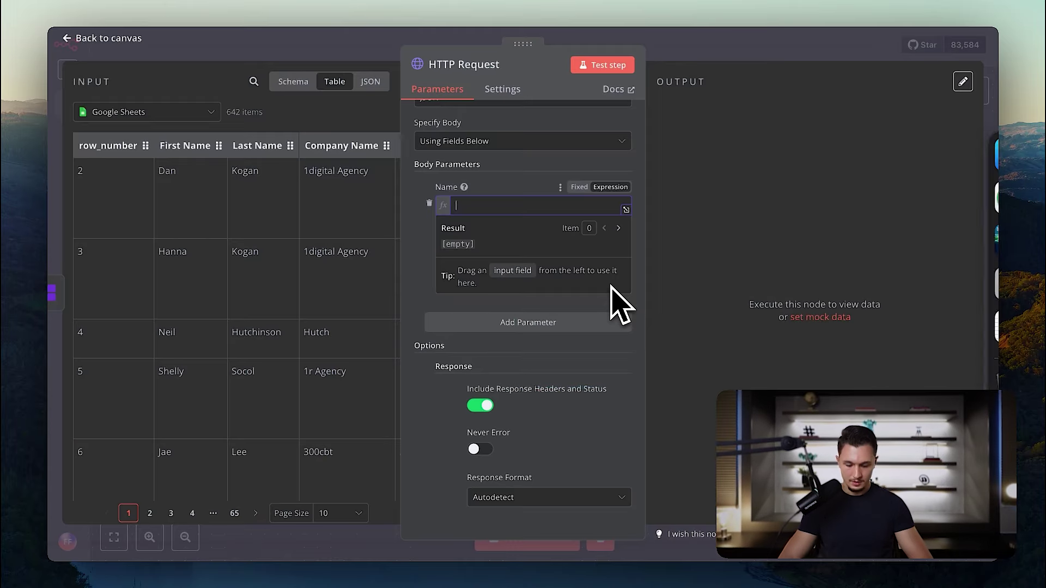
{"action": "key", "text": "super+v"}
{"action": "left_click", "coordinate": [663, 263]}
Add a second body parameter named email and map the Email column of the Google Sheets data to its value.
{"action": "scroll", "coordinate": [512, 327], "scroll_direction": "down", "scroll_amount": 3}
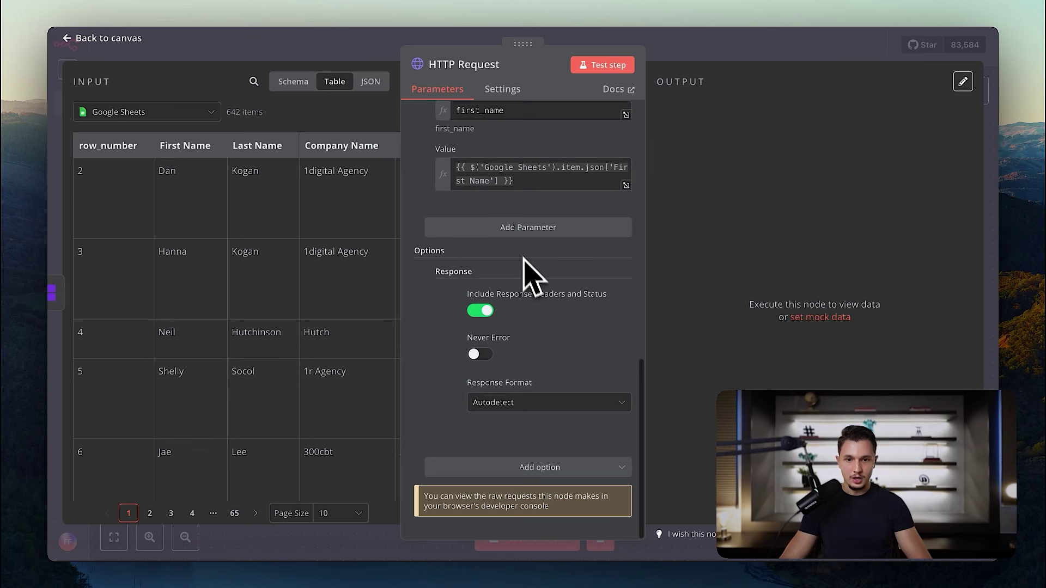
{"action": "left_click", "coordinate": [495, 228]}
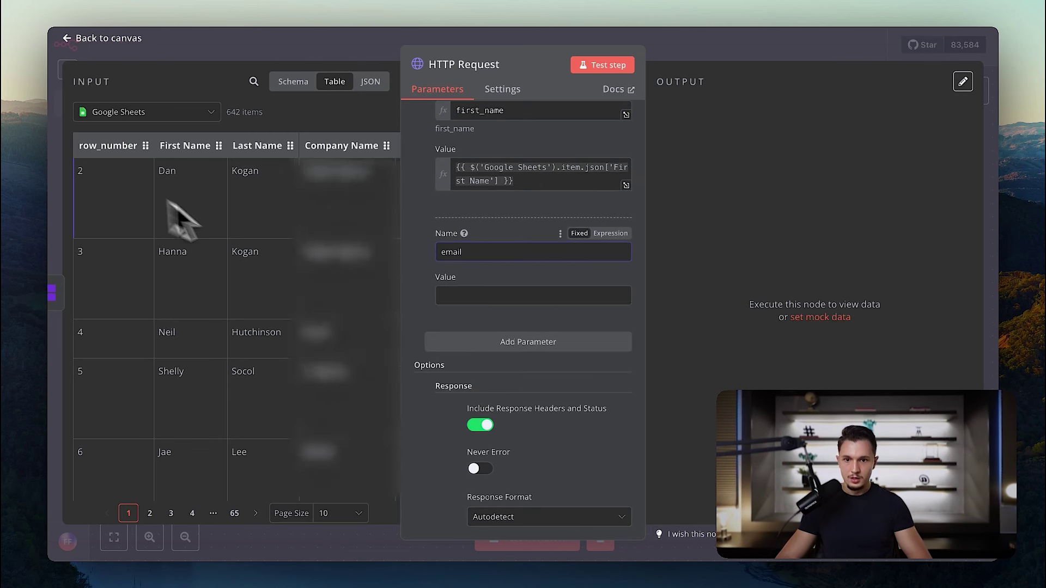
{"action": "scroll", "coordinate": [218, 235], "scroll_direction": "right", "scroll_amount": 4}
{"action": "left_click_drag", "start_coordinate": [308, 146], "coordinate": [525, 291]}
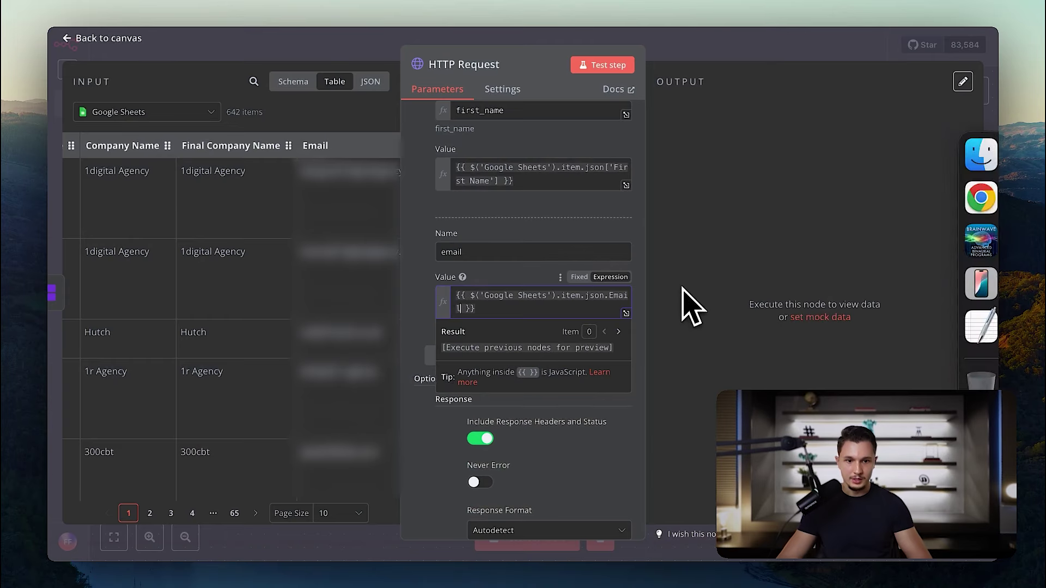
{"action": "left_click", "coordinate": [688, 309]}
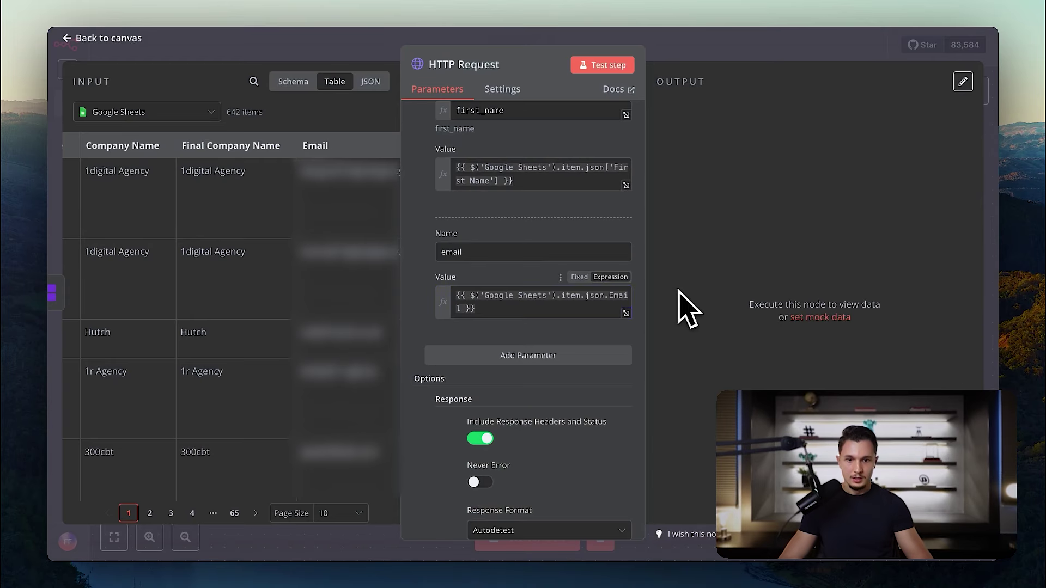
Add the Batching option to the HTTP Request with 300 items per batch and a batch interval of 200 ms.
{"action": "scroll", "coordinate": [583, 349], "scroll_direction": "down", "scroll_amount": 3}
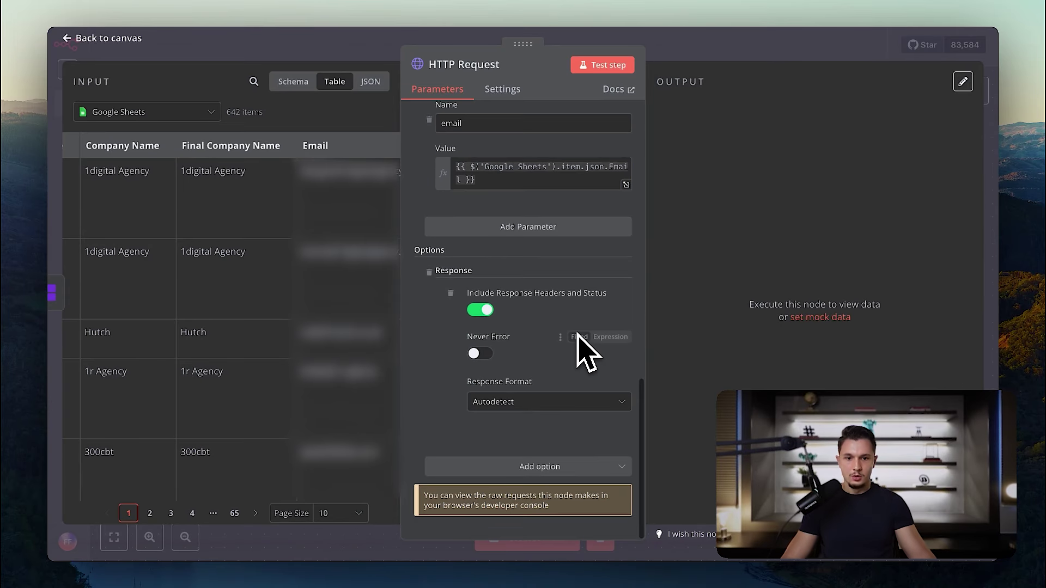
{"action": "left_click", "coordinate": [591, 466]}
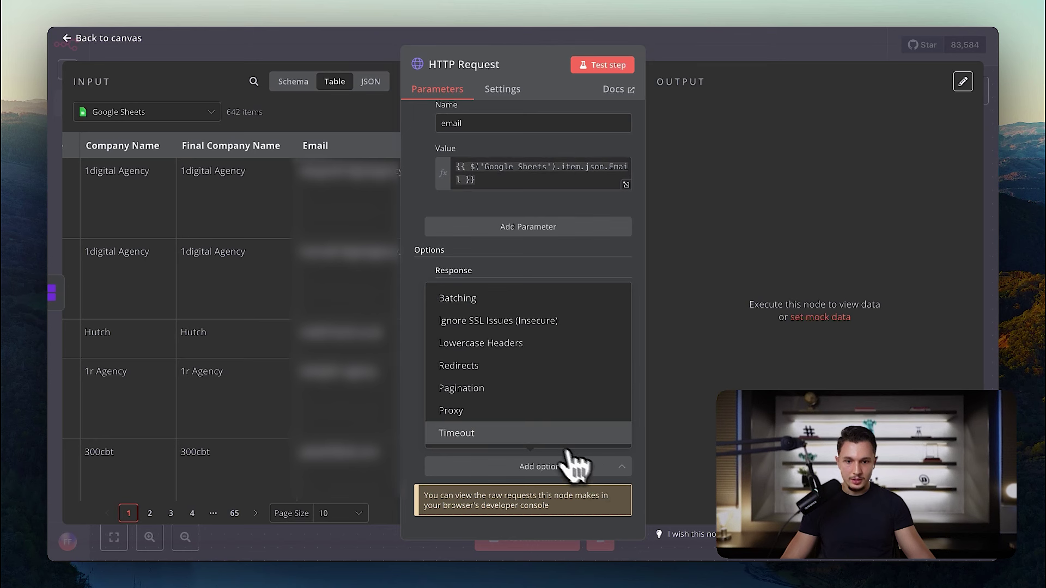
{"action": "left_click", "coordinate": [497, 298]}
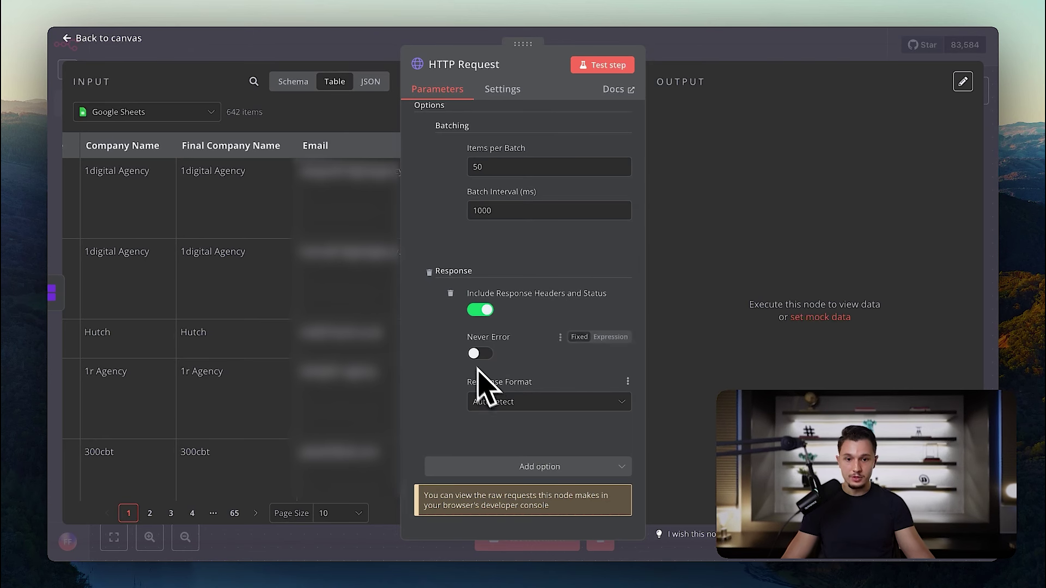
{"action": "scroll", "coordinate": [506, 324], "scroll_direction": "up", "scroll_amount": 4}
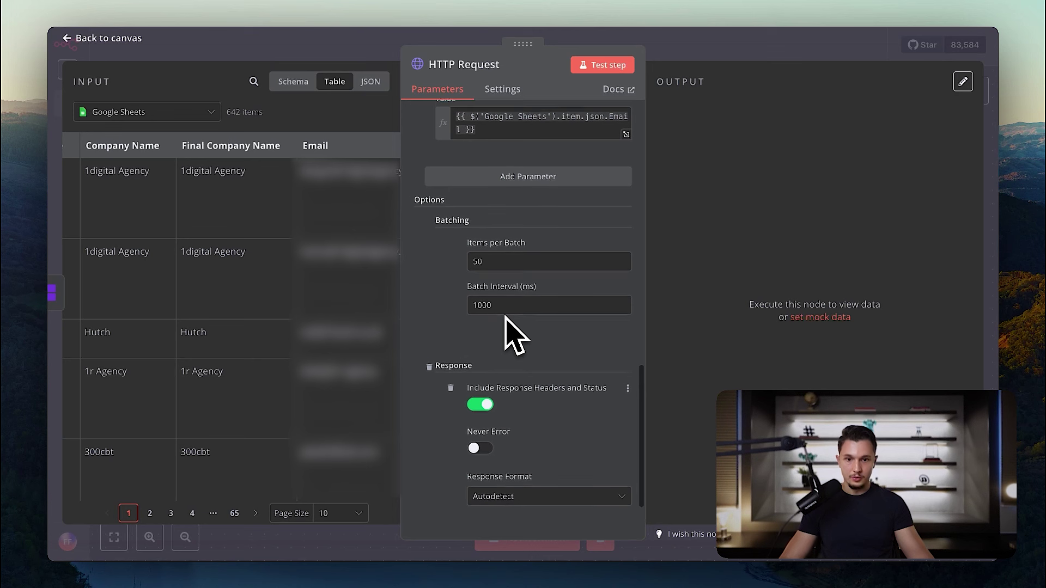
{"action": "left_click", "coordinate": [470, 263]}
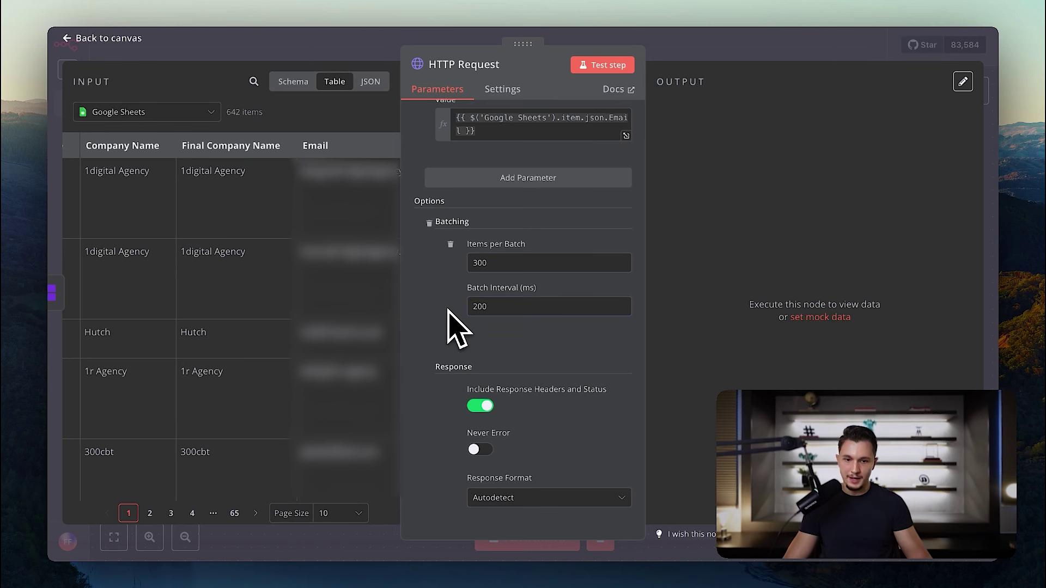
Check the batch interval setting and calculate 300*200 in the system search.
{"action": "scroll", "coordinate": [520, 291], "scroll_direction": "down", "scroll_amount": 2}
{"action": "scroll", "coordinate": [519, 277], "scroll_direction": "down", "scroll_amount": 1}
{"action": "scroll", "coordinate": [517, 292], "scroll_direction": "up", "scroll_amount": 1}
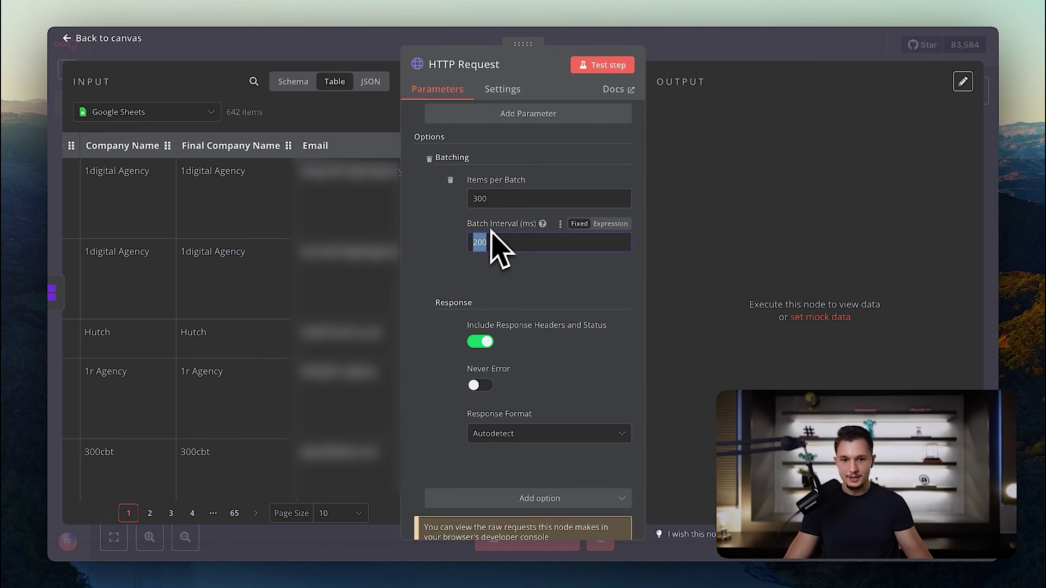
{"action": "type", "text": "33"}
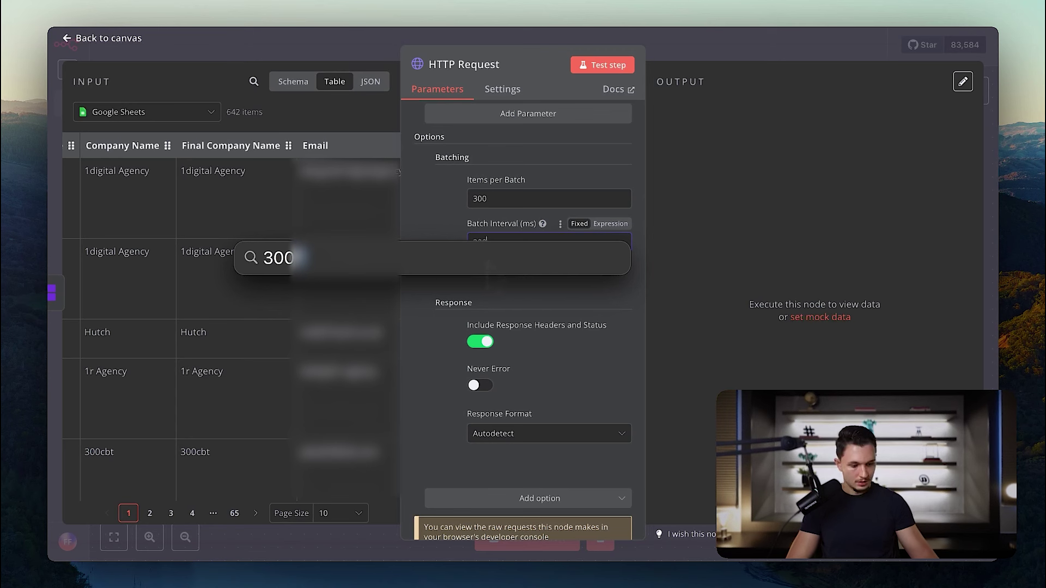
{"action": "type", "text": "*200"}
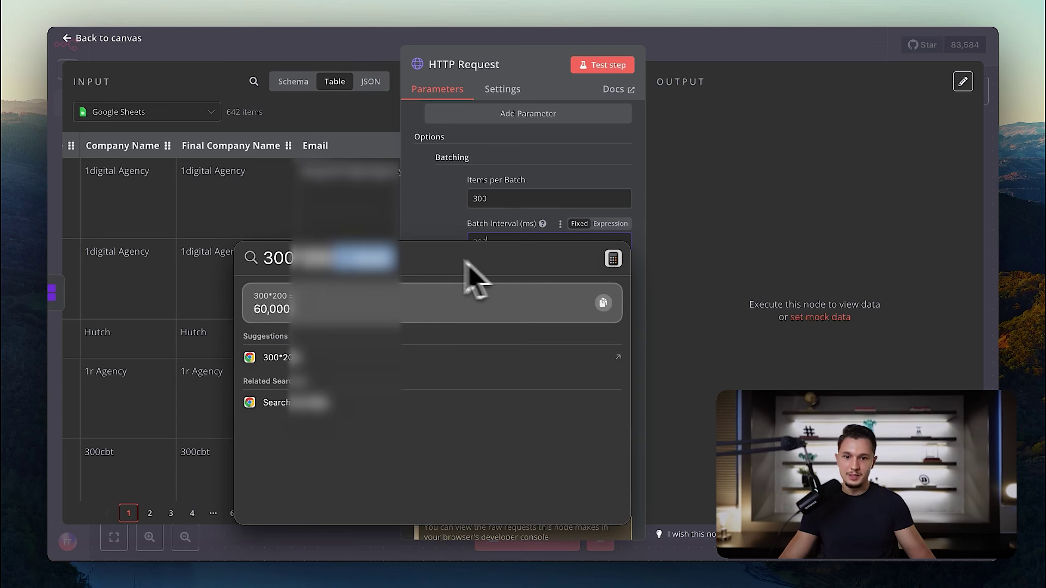
{"action": "key", "text": "Escape"}
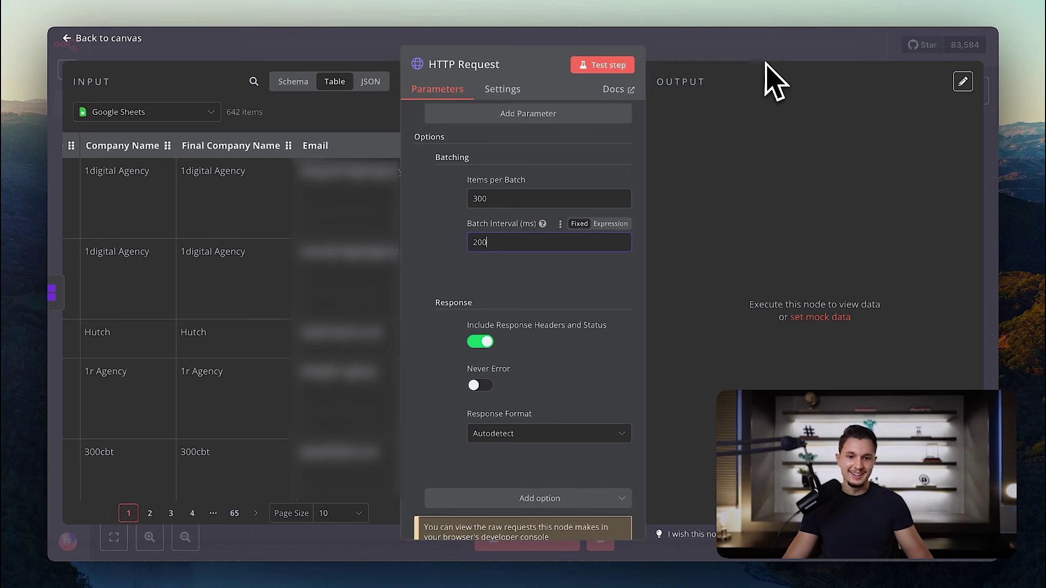
Set the HTTP Request's items per batch to 600 and the SplitInBatches-Advanced batch size to 600.
{"action": "double_click", "coordinate": [493, 198]}
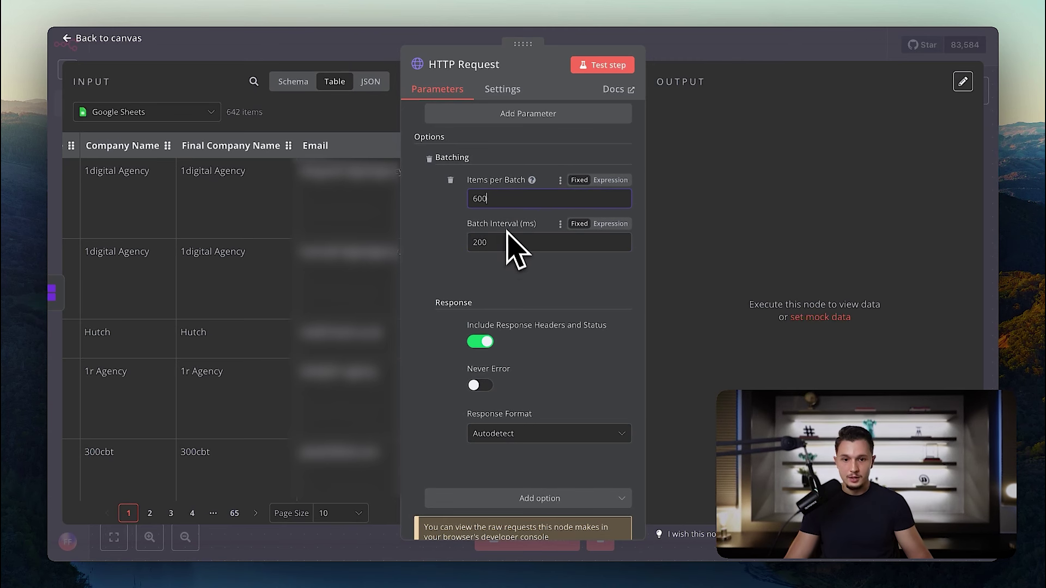
{"action": "key", "text": "Escape"}
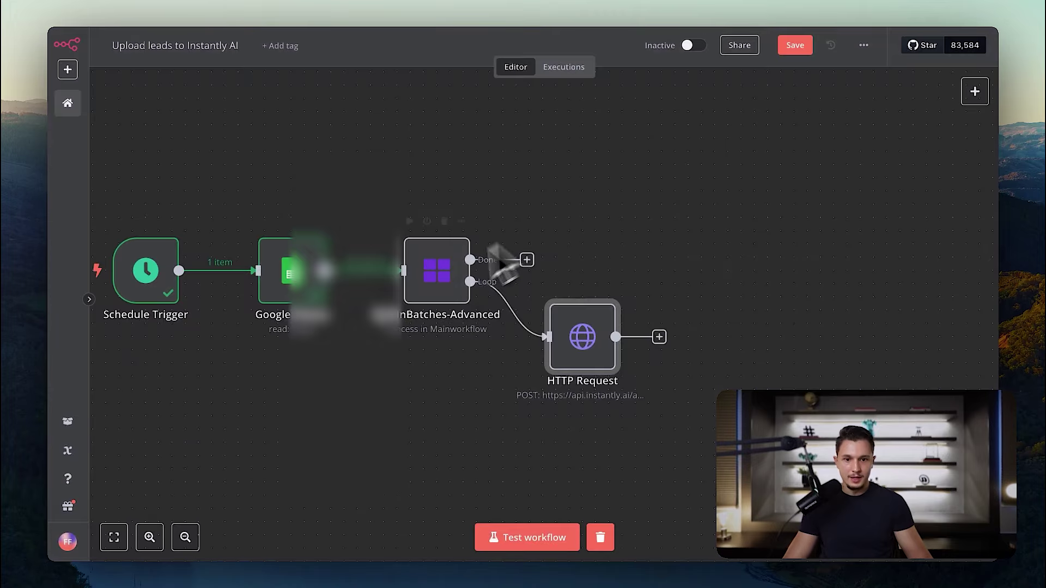
{"action": "double_click", "coordinate": [439, 288]}
{"action": "left_click", "coordinate": [481, 217]}
{"action": "type", "text": "600"}
{"action": "left_click", "coordinate": [782, 62]}
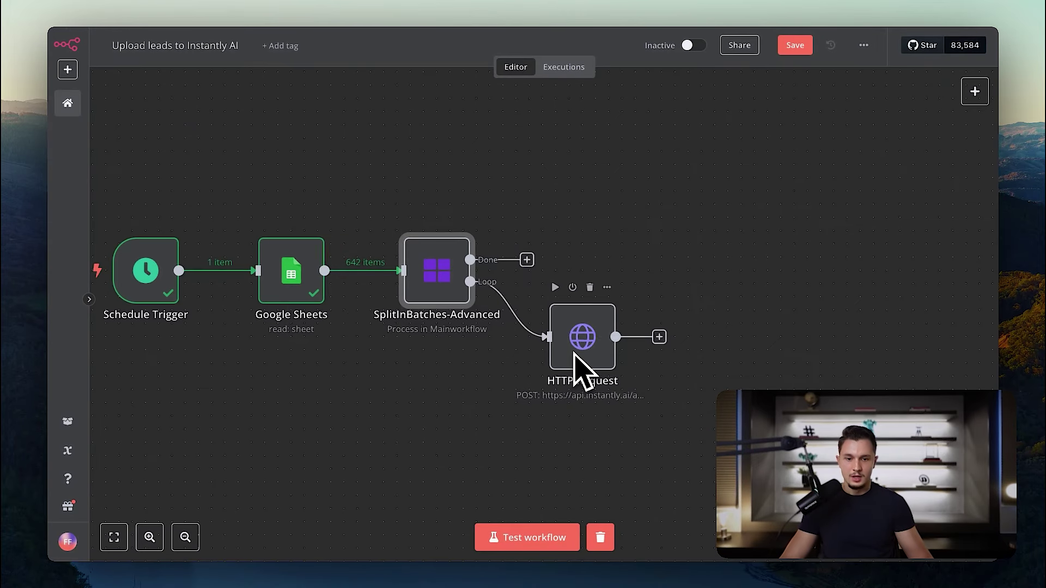
Reposition the HTTP Request node on the canvas and add a Postgres node that inserts rows in a table after it.
{"action": "scroll", "coordinate": [577, 370], "scroll_direction": "right", "scroll_amount": 4}
{"action": "scroll", "coordinate": [577, 370], "scroll_direction": "down", "scroll_amount": 2}
{"action": "left_click_drag", "start_coordinate": [466, 277], "coordinate": [506, 251]}
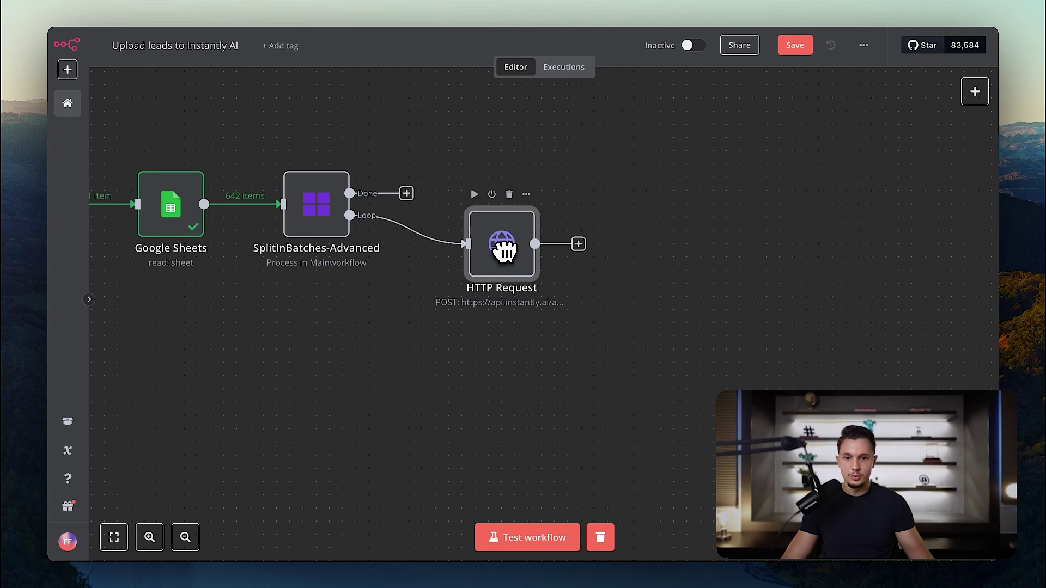
{"action": "left_click", "coordinate": [578, 244]}
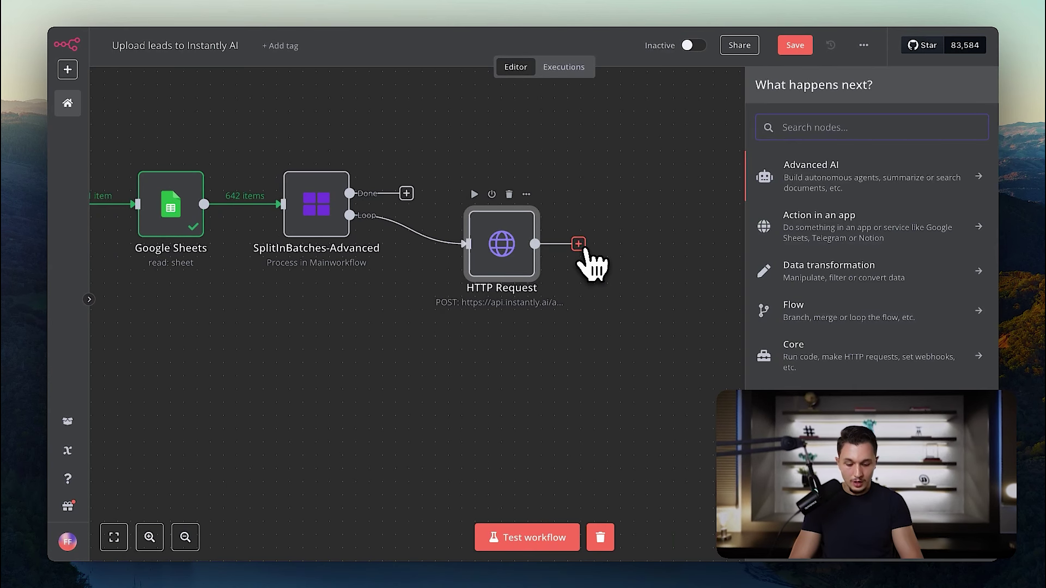
{"action": "type", "text": "post"}
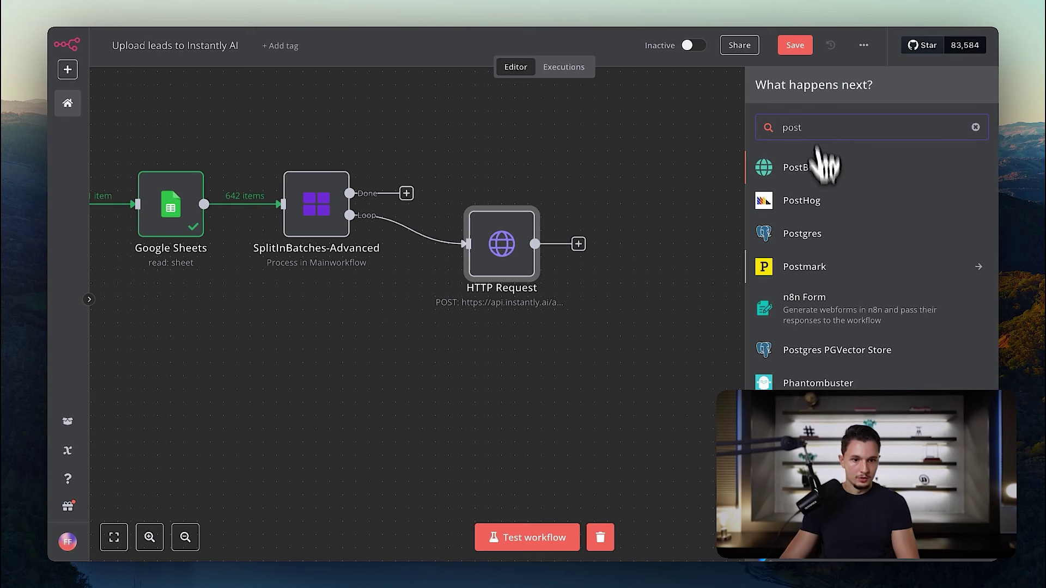
{"action": "left_click", "coordinate": [826, 242]}
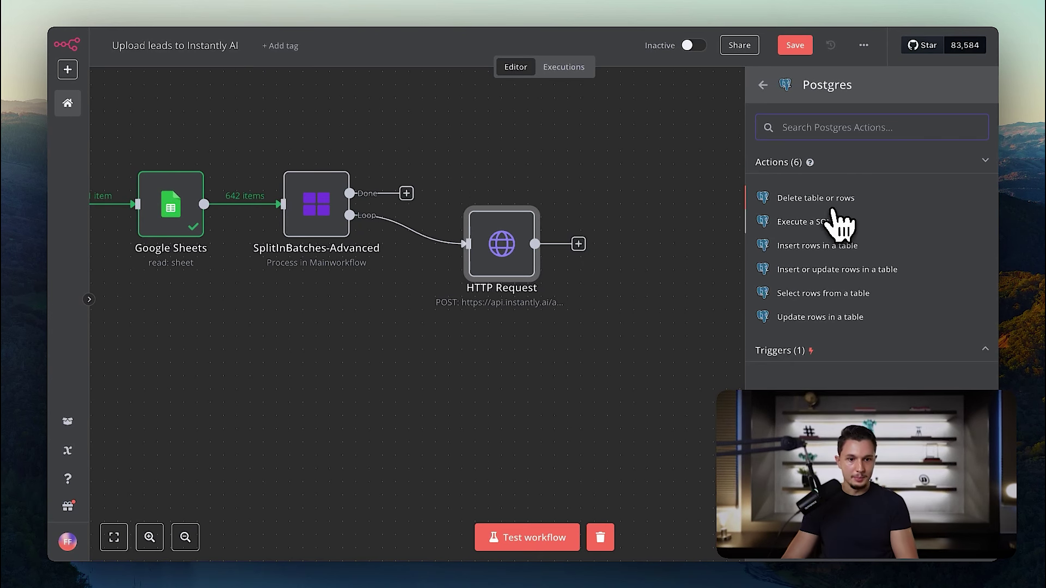
{"action": "left_click", "coordinate": [836, 246]}
{"action": "key", "text": "Escape"}
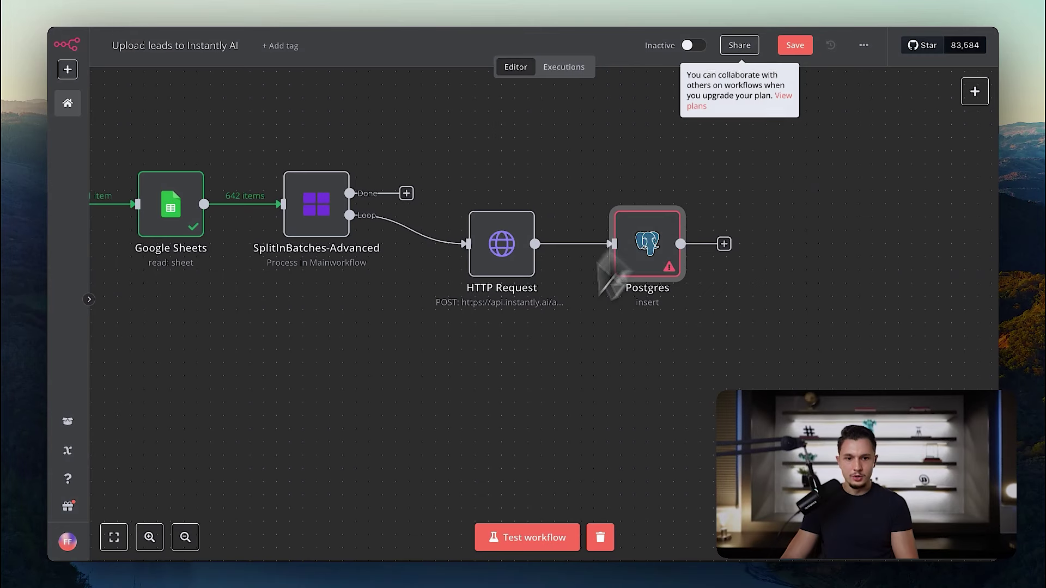
Connect the Postgres node's output back to the input of SplitInBatches-Advanced to close the loop.
{"action": "scroll", "coordinate": [654, 338], "scroll_direction": "right", "scroll_amount": 3}
{"action": "left_click_drag", "start_coordinate": [647, 255], "coordinate": [235, 205]}
{"action": "left_click_drag", "start_coordinate": [599, 242], "coordinate": [228, 206]}
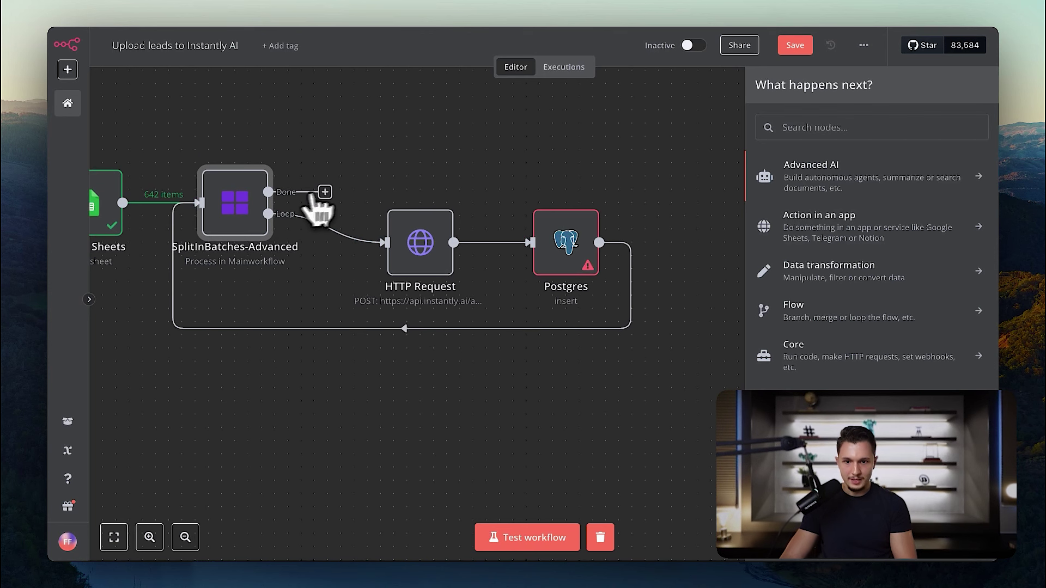
Add a Slack node that sends a message to the Done output of SplitInBatches-Advanced and place it above the HTTP Request node.
{"action": "left_click", "coordinate": [808, 128]}
{"action": "type", "text": "slack"}
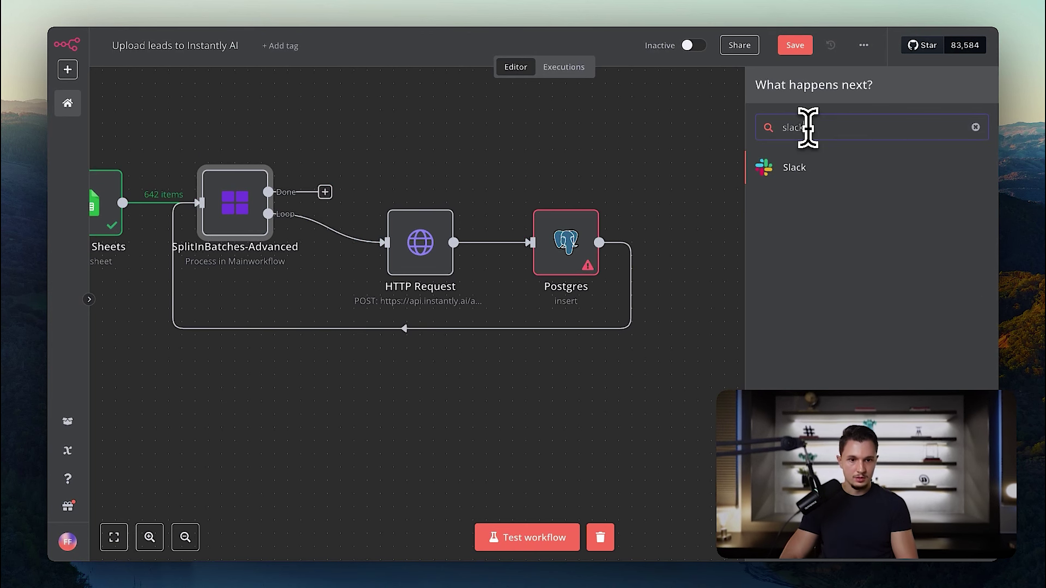
{"action": "left_click", "coordinate": [866, 169]}
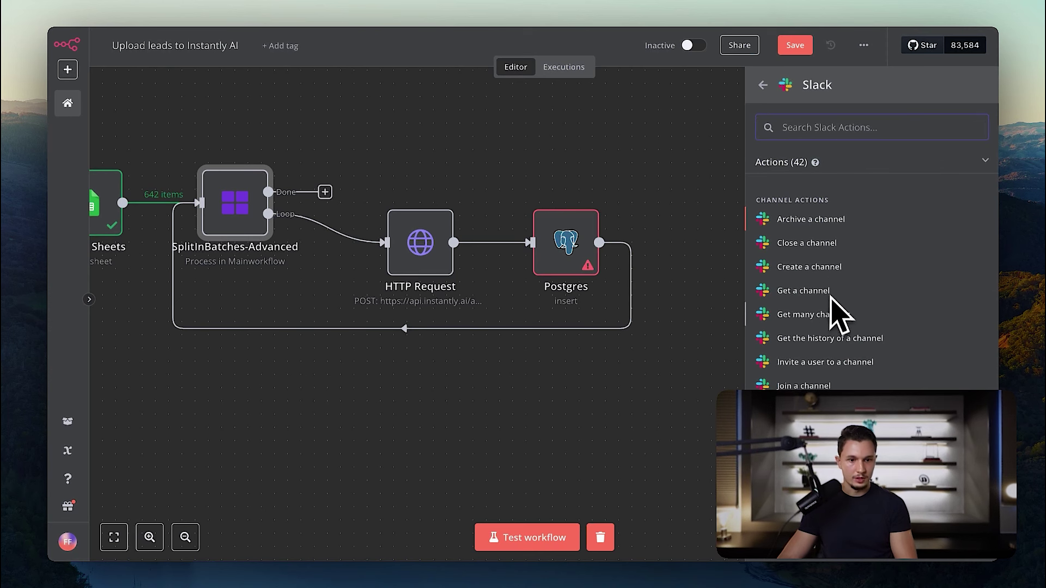
{"action": "scroll", "coordinate": [872, 300], "scroll_direction": "down", "scroll_amount": 10}
{"action": "type", "text": "send a"}
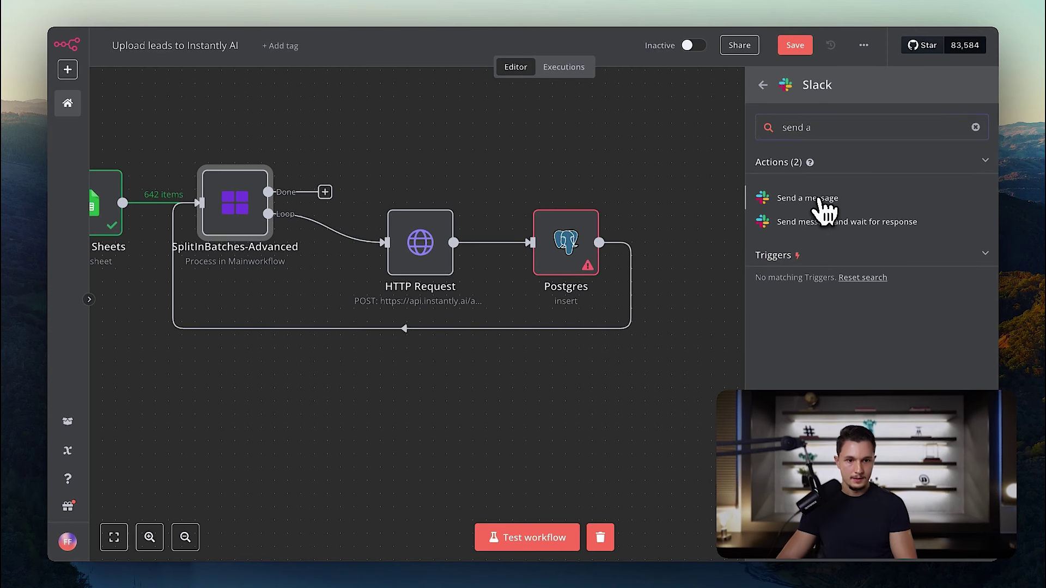
{"action": "left_click", "coordinate": [820, 200]}
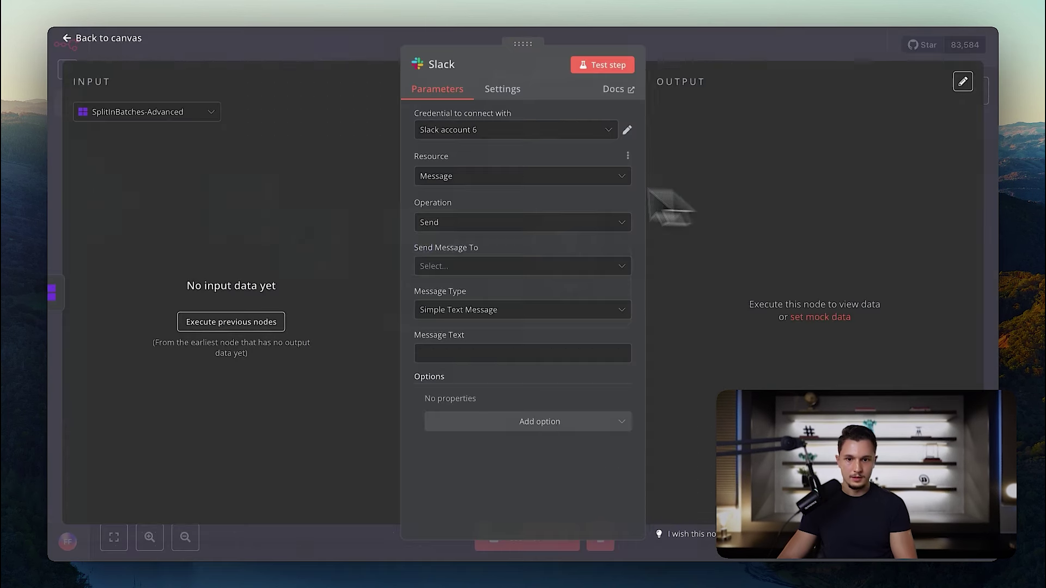
{"action": "left_click", "coordinate": [711, 52]}
{"action": "left_click_drag", "start_coordinate": [298, 253], "coordinate": [431, 120]}
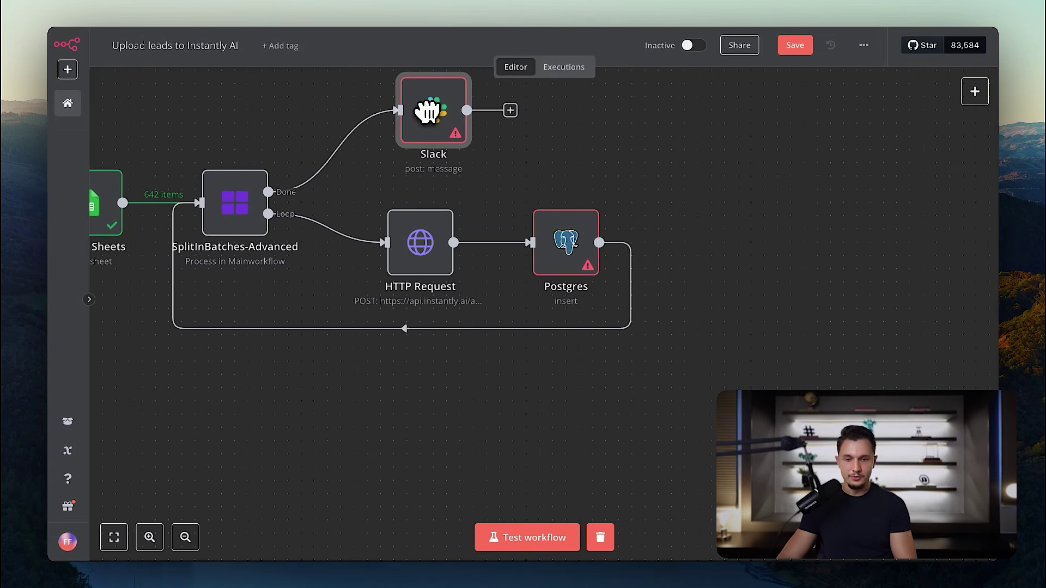
Set the HTTP Request node's On Error behaviour to Continue (using error output).
{"action": "double_click", "coordinate": [431, 248]}
{"action": "left_click", "coordinate": [501, 92]}
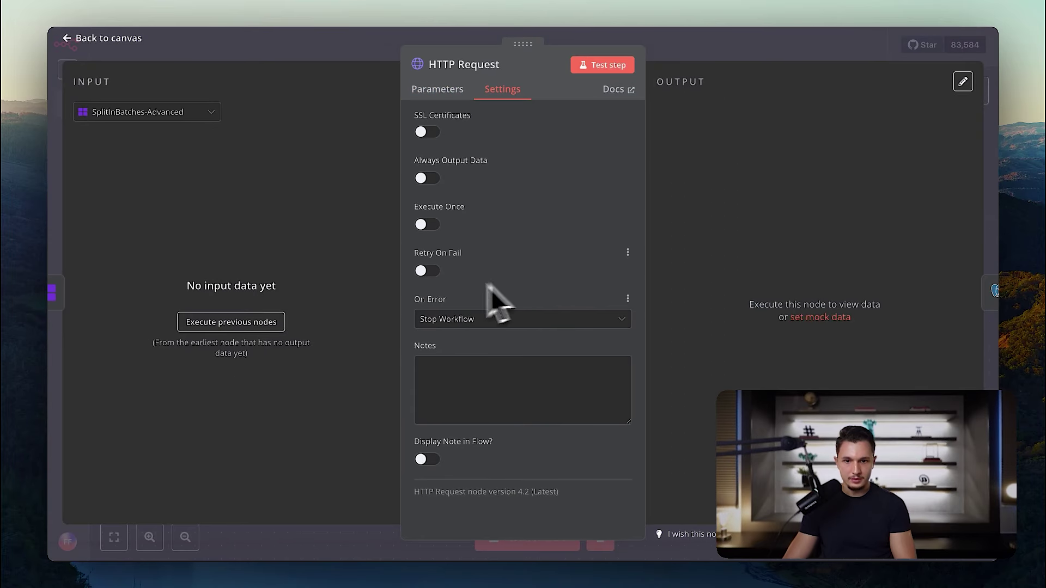
{"action": "left_click", "coordinate": [446, 322]}
{"action": "left_click", "coordinate": [510, 425]}
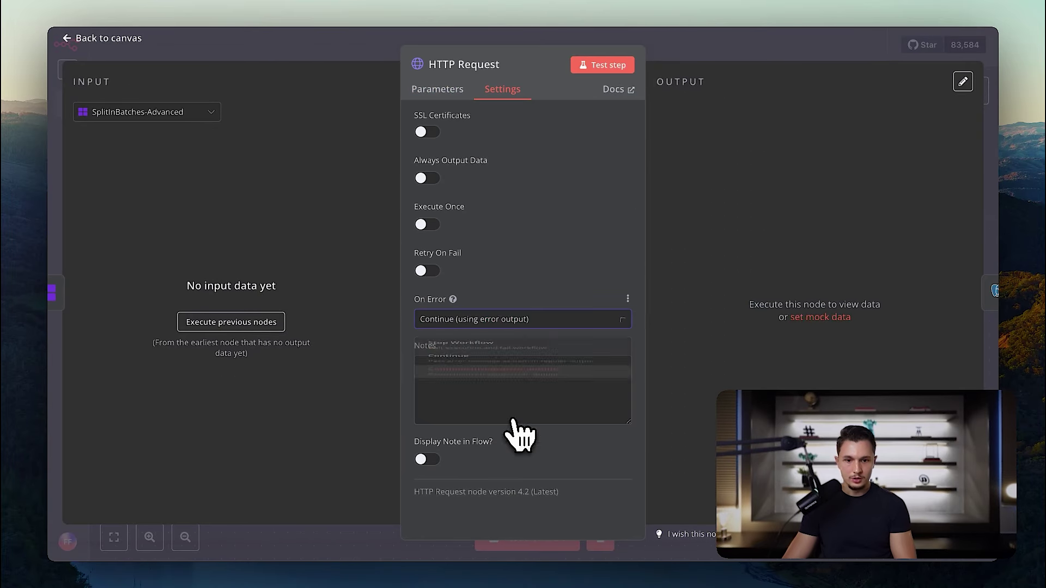
{"action": "left_click", "coordinate": [747, 42]}
Add a Slack node that sends a message to the HTTP Request node's Error output, placed below the Postgres node.
{"action": "scroll", "coordinate": [554, 272], "scroll_direction": "down", "scroll_amount": 2}
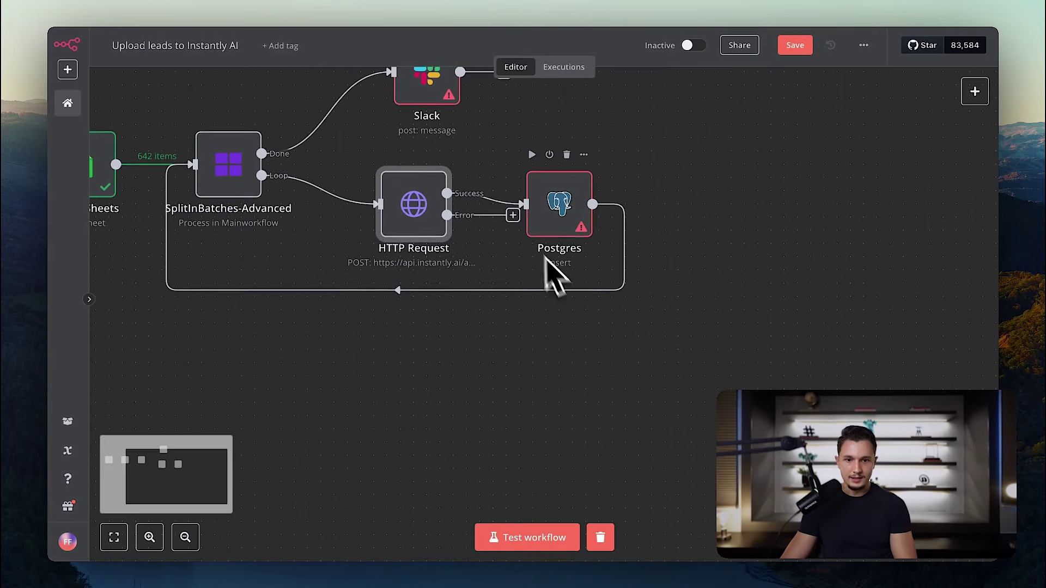
{"action": "left_click_drag", "start_coordinate": [513, 208], "coordinate": [539, 415]}
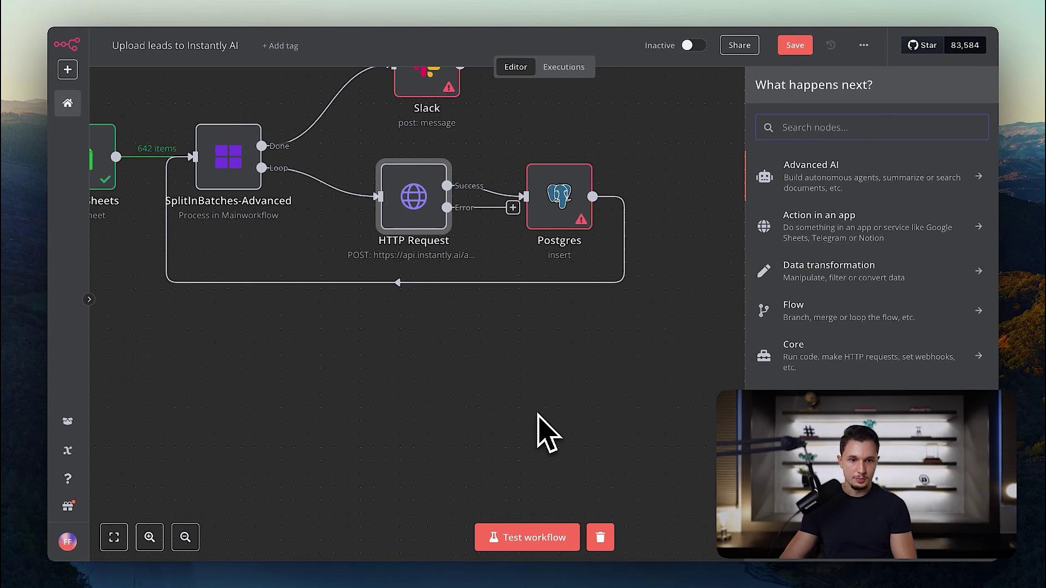
{"action": "type", "text": "slack"}
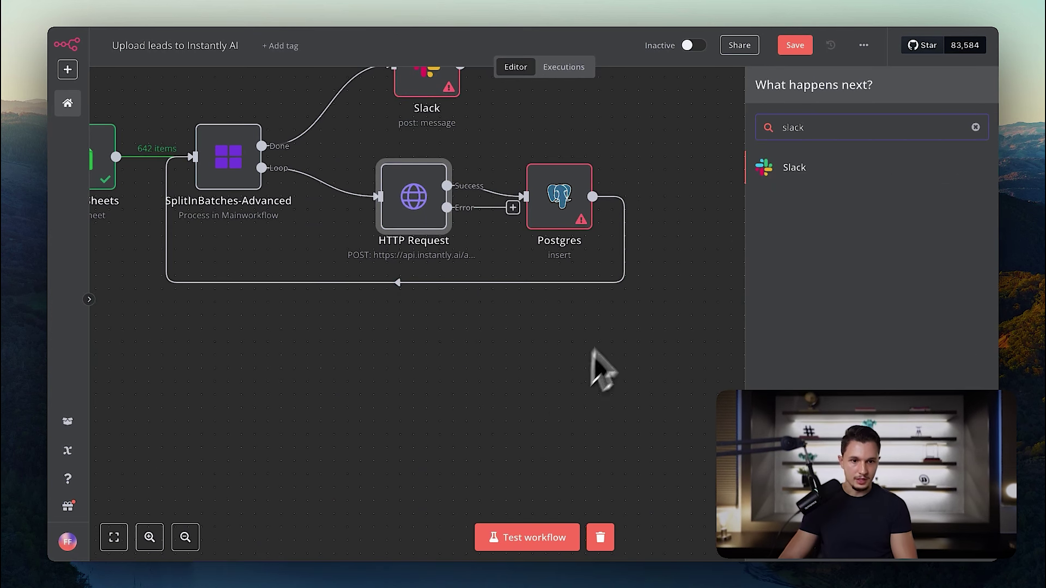
{"action": "left_click", "coordinate": [789, 173]}
{"action": "type", "text": "send"}
{"action": "left_click", "coordinate": [830, 201]}
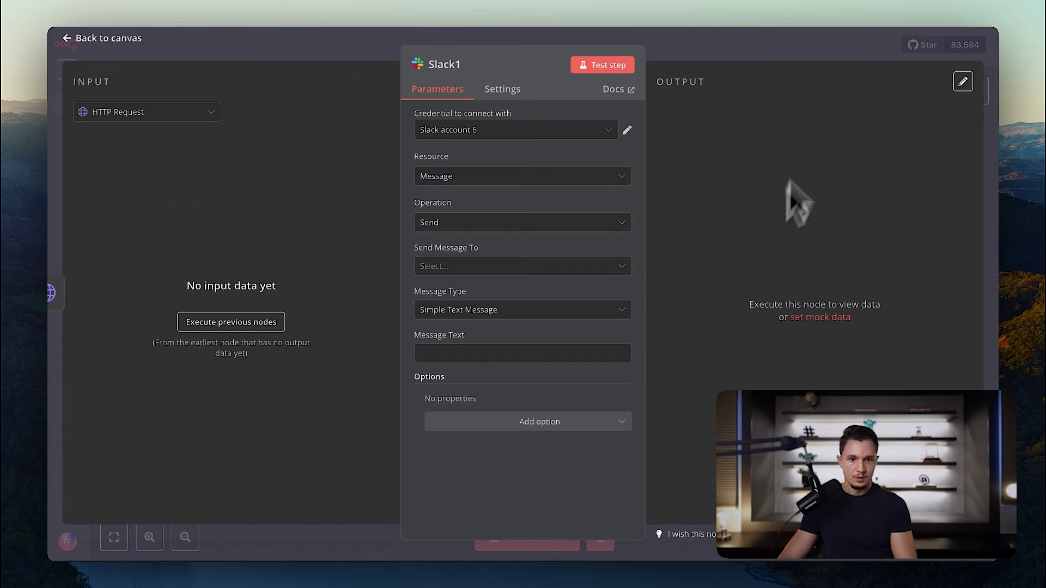
{"action": "left_click", "coordinate": [752, 51]}
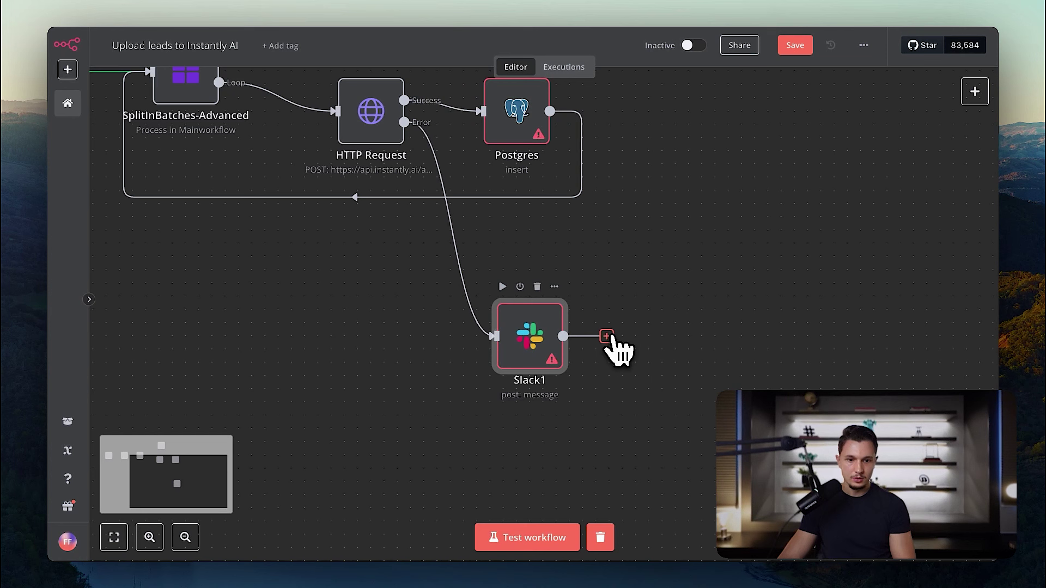
Add a Wait node after the error-branch Slack node and set its wait amount to 10 seconds.
{"action": "left_click", "coordinate": [607, 336]}
{"action": "type", "text": "wait"}
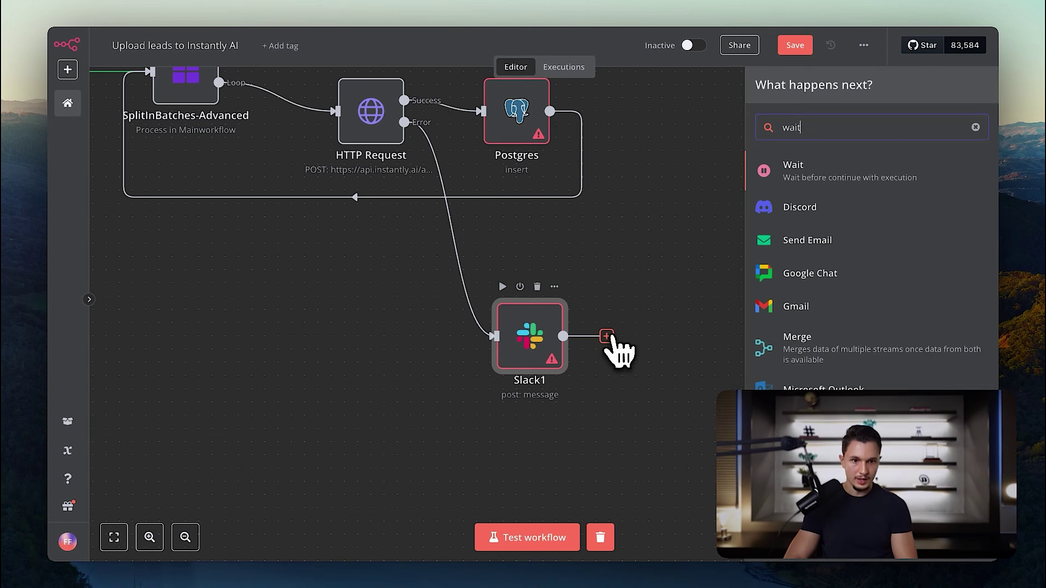
{"action": "left_click", "coordinate": [797, 174]}
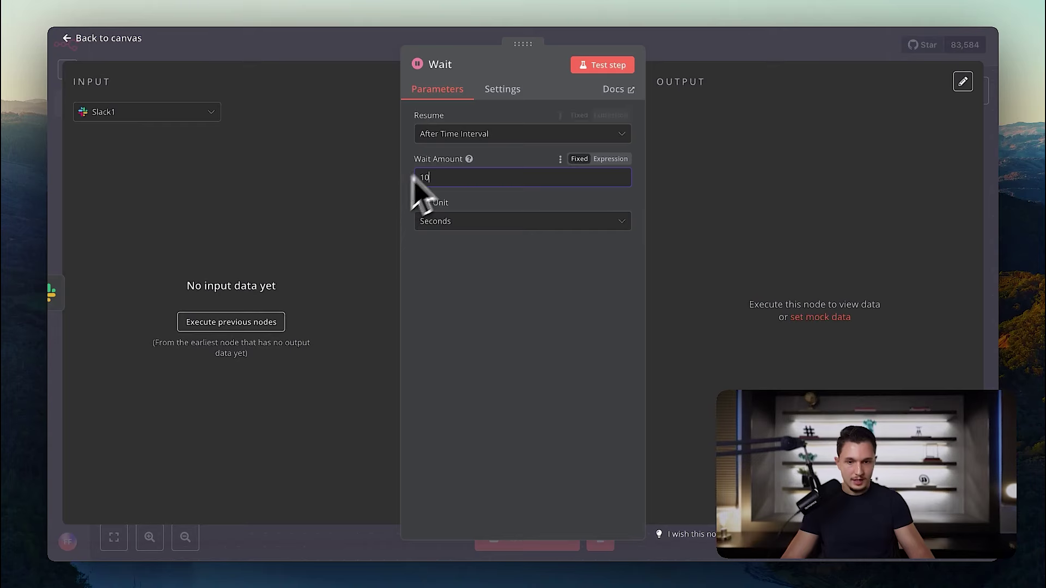
{"action": "left_click", "coordinate": [774, 51]}
{"action": "left_click_drag", "start_coordinate": [747, 336], "coordinate": [207, 82]}
{"action": "scroll", "coordinate": [207, 82], "scroll_direction": "up", "scroll_amount": 3}
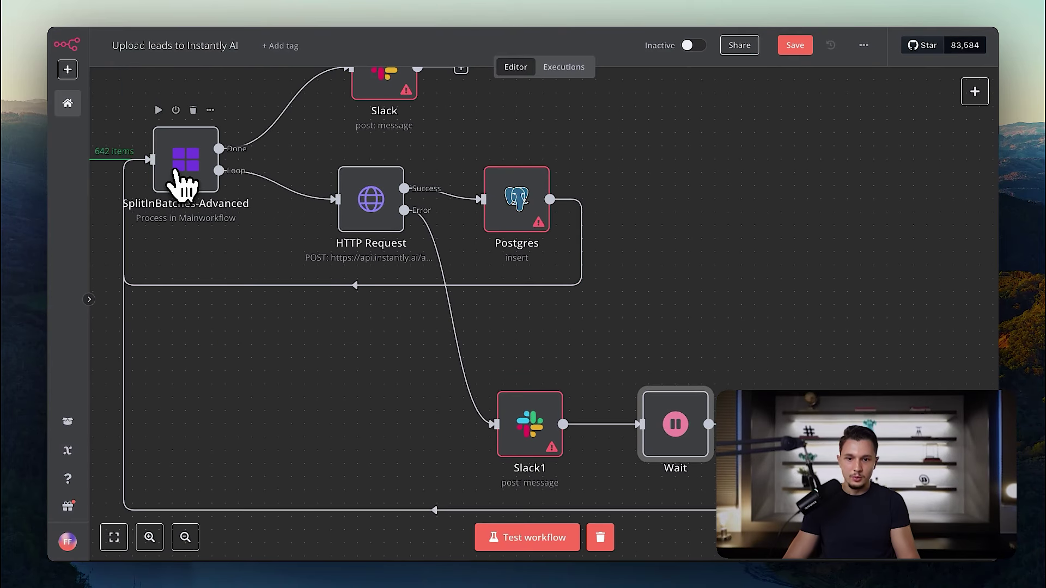
{"action": "scroll", "coordinate": [354, 305], "scroll_direction": "down", "scroll_amount": 2}
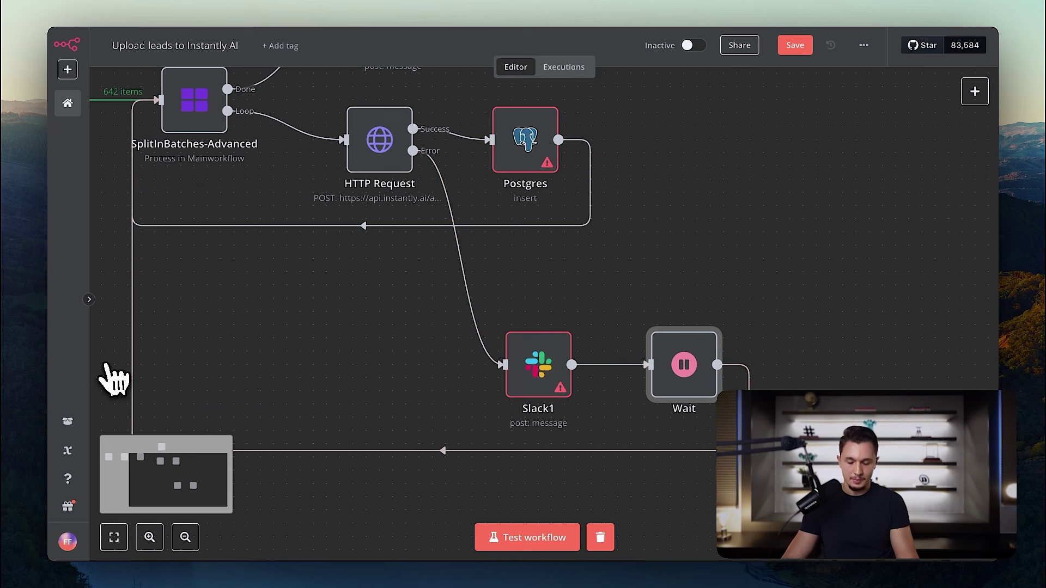
{"action": "left_click", "coordinate": [453, 450]}
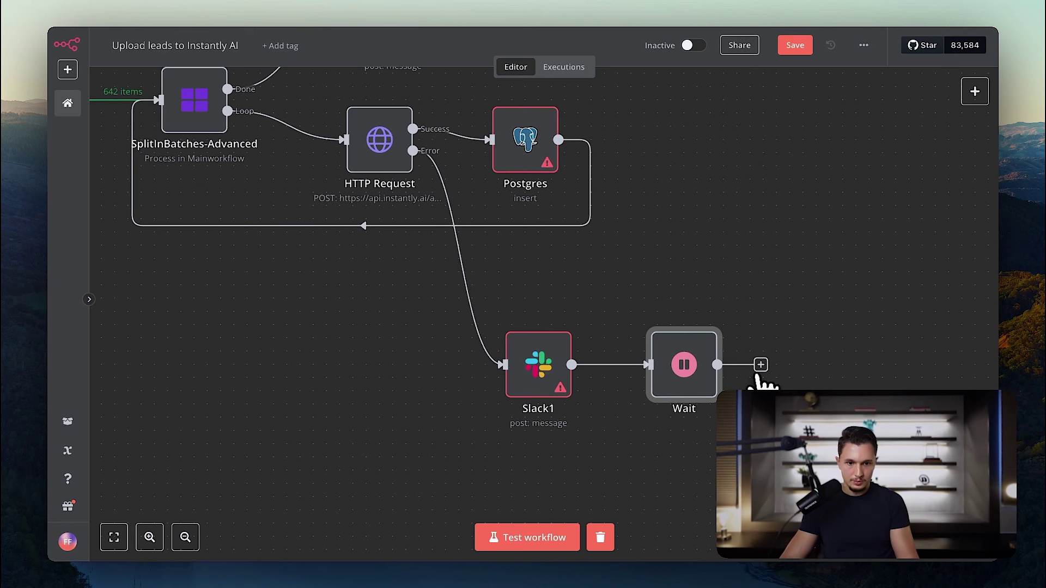
Connect the Wait node's output back to the HTTP Request node's input so failed requests are retried.
{"action": "left_click_drag", "start_coordinate": [717, 365], "coordinate": [381, 163]}
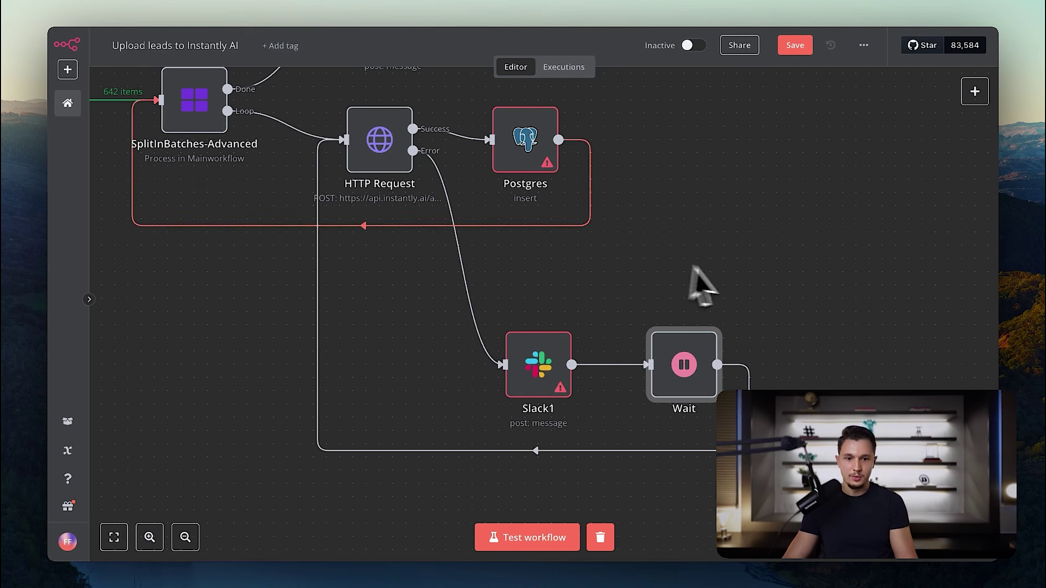
{"action": "key", "text": "1"}
{"action": "scroll", "coordinate": [735, 288], "scroll_direction": "left", "scroll_amount": 3}
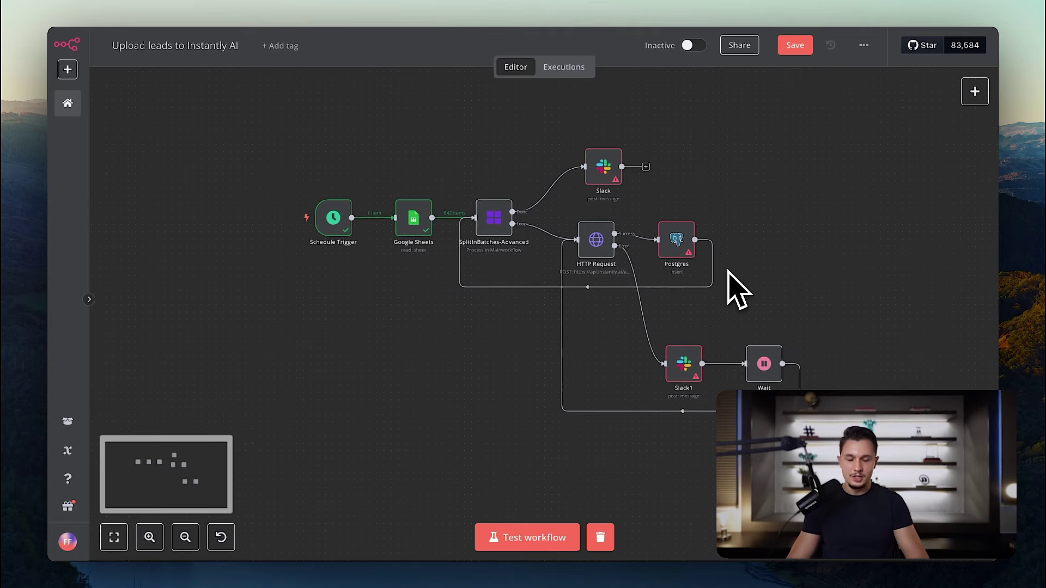
Switch to the Excalidraw board and review the Apollo.io email verification flow and the Automation lead sources diagram.
{"action": "key", "text": "ctrl+Up"}
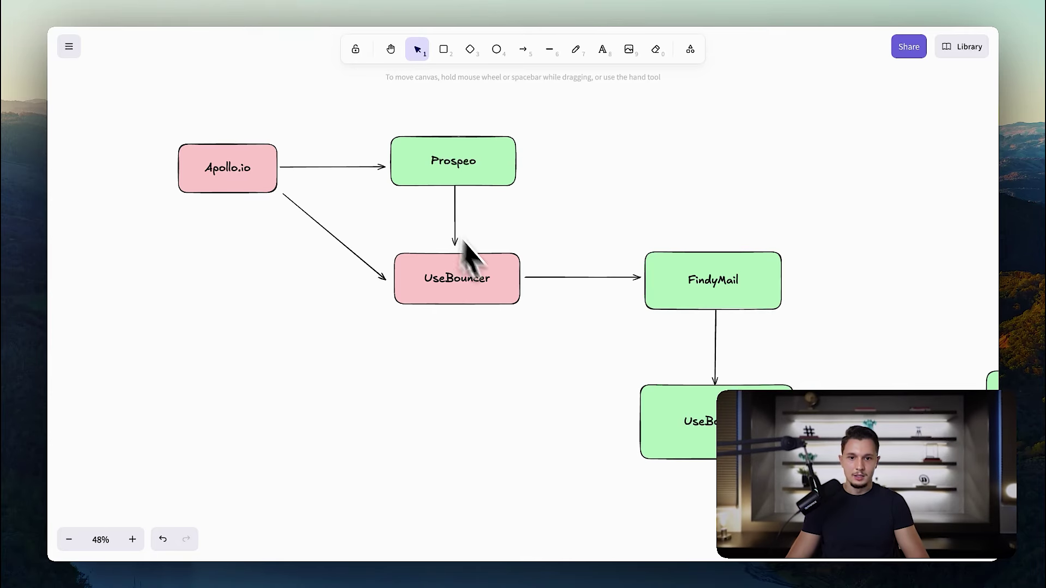
{"action": "scroll", "coordinate": [479, 272], "scroll_direction": "right", "scroll_amount": 5}
{"action": "scroll", "coordinate": [495, 292], "scroll_direction": "down", "scroll_amount": 10}
{"action": "scroll", "coordinate": [495, 286], "scroll_direction": "left", "scroll_amount": 4}
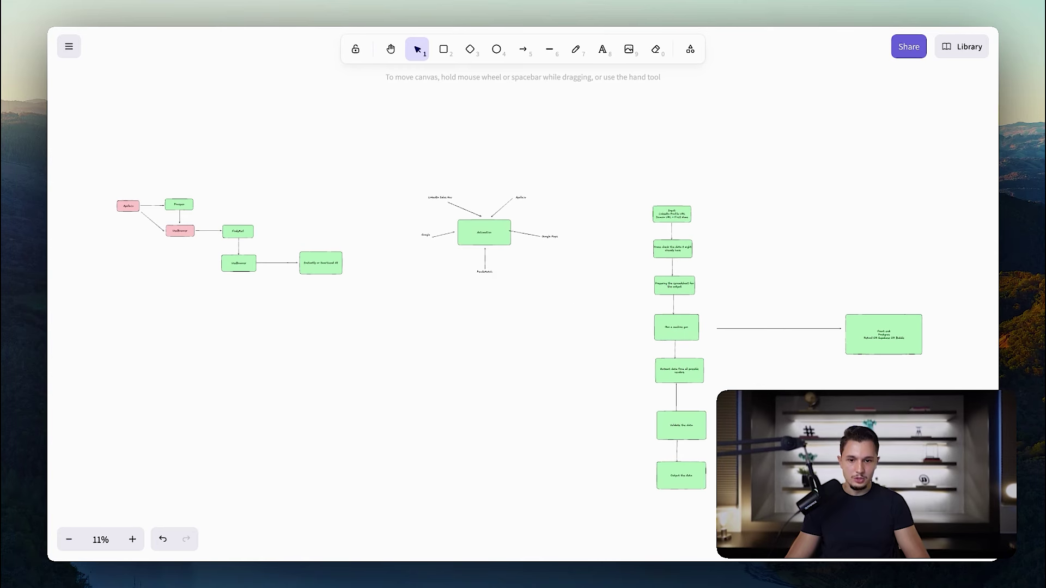
{"action": "scroll", "coordinate": [476, 251], "scroll_direction": "up", "scroll_amount": 8}
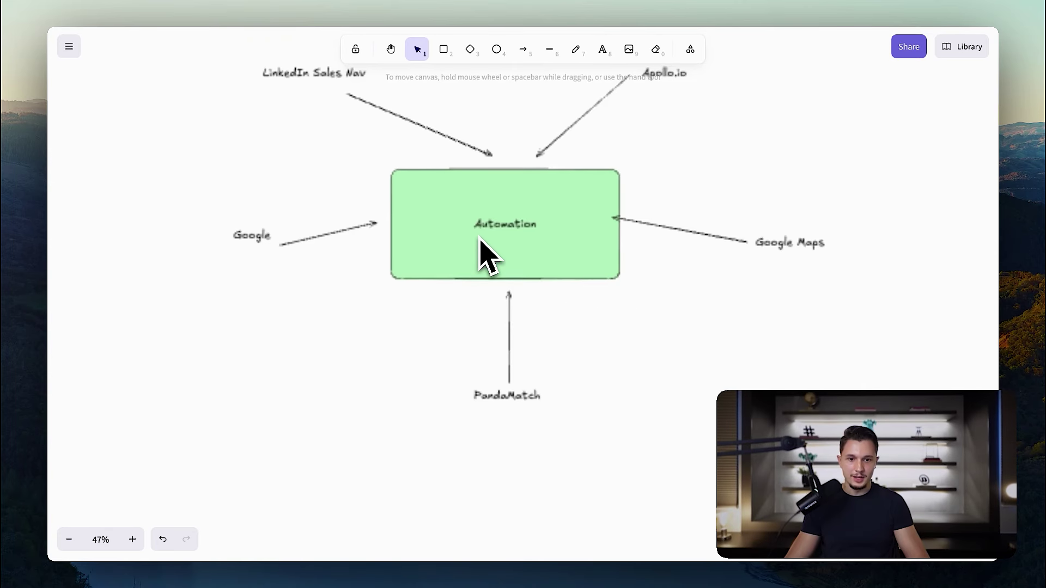
Examine the vertical data extraction and validation flow and the linked front-end box with Postgres and Retool, Supabase or Bubble.
{"action": "scroll", "coordinate": [480, 245], "scroll_direction": "right", "scroll_amount": 10}
{"action": "scroll", "coordinate": [480, 245], "scroll_direction": "down", "scroll_amount": 4}
{"action": "scroll", "coordinate": [486, 254], "scroll_direction": "down", "scroll_amount": 10}
{"action": "scroll", "coordinate": [487, 254], "scroll_direction": "right", "scroll_amount": 10}
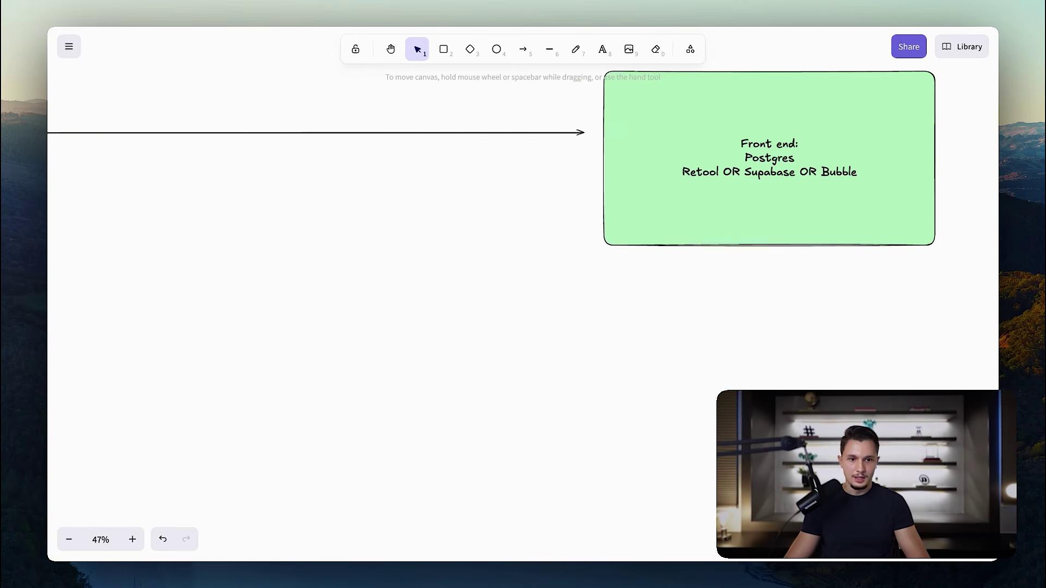
{"action": "scroll", "coordinate": [487, 255], "scroll_direction": "up", "scroll_amount": 3}
{"action": "scroll", "coordinate": [476, 234], "scroll_direction": "down", "scroll_amount": 5}
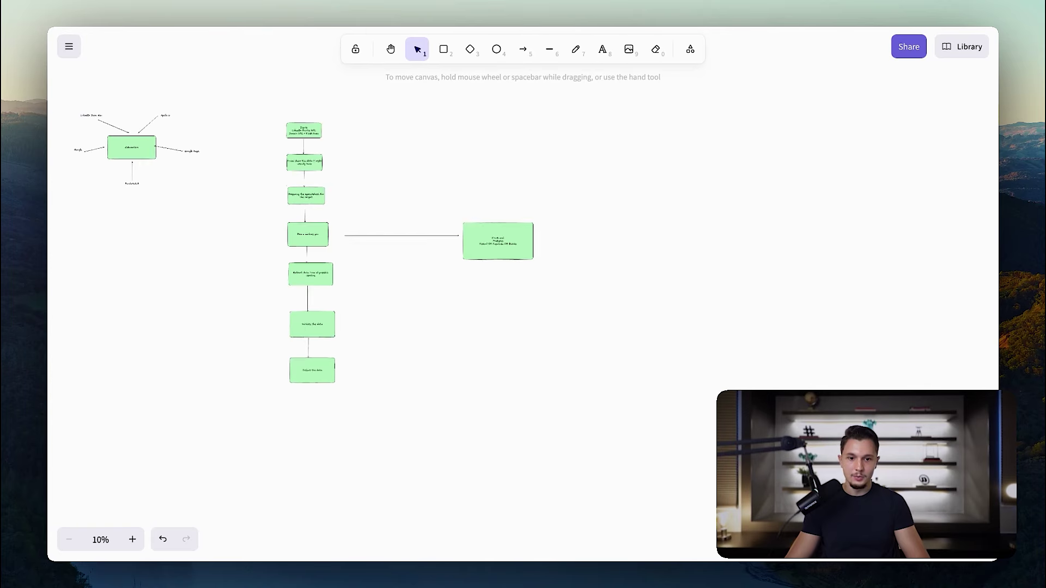
{"action": "scroll", "coordinate": [477, 234], "scroll_direction": "left", "scroll_amount": 5}
{"action": "scroll", "coordinate": [476, 234], "scroll_direction": "up", "scroll_amount": 3}
{"action": "scroll", "coordinate": [477, 234], "scroll_direction": "right", "scroll_amount": 6}
{"action": "scroll", "coordinate": [491, 229], "scroll_direction": "up", "scroll_amount": 6}
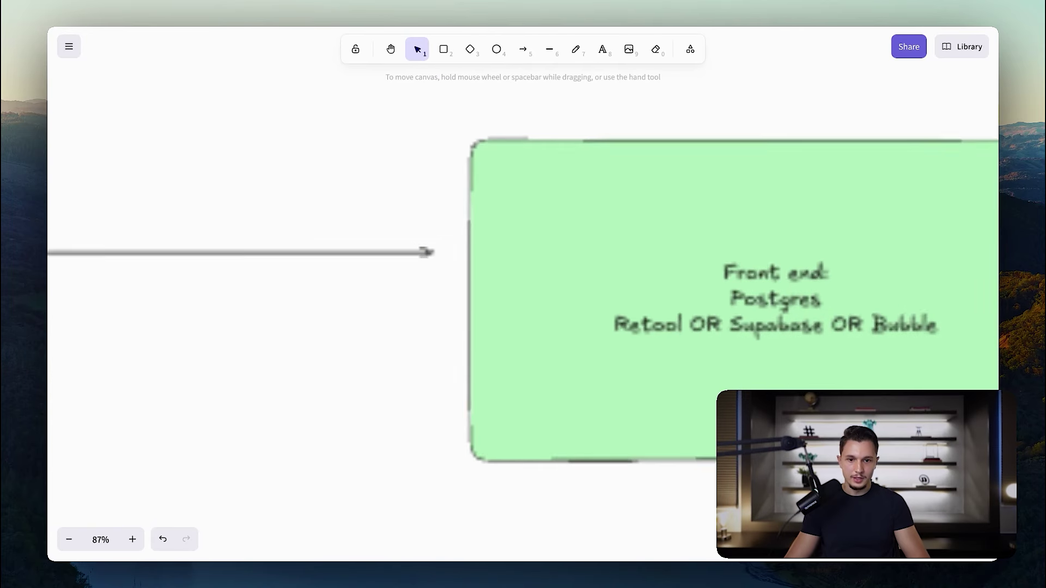
{"action": "scroll", "coordinate": [491, 229], "scroll_direction": "right", "scroll_amount": 5}
{"action": "scroll", "coordinate": [491, 229], "scroll_direction": "down", "scroll_amount": 3}
{"action": "scroll", "coordinate": [480, 251], "scroll_direction": "left", "scroll_amount": 8}
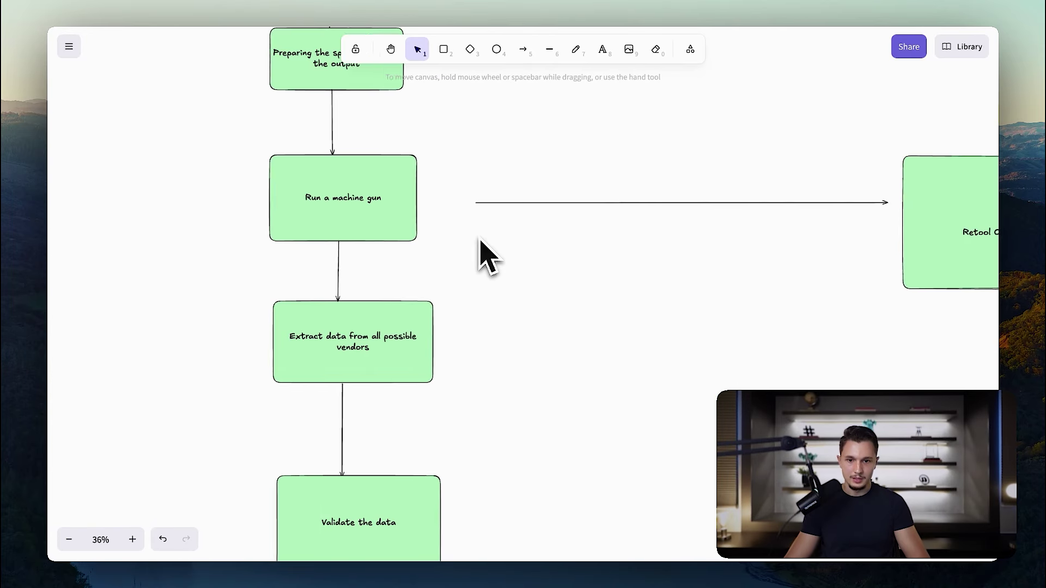
{"action": "scroll", "coordinate": [479, 252], "scroll_direction": "down", "scroll_amount": 5}
{"action": "scroll", "coordinate": [480, 243], "scroll_direction": "left", "scroll_amount": 6}
{"action": "scroll", "coordinate": [480, 244], "scroll_direction": "up", "scroll_amount": 2}
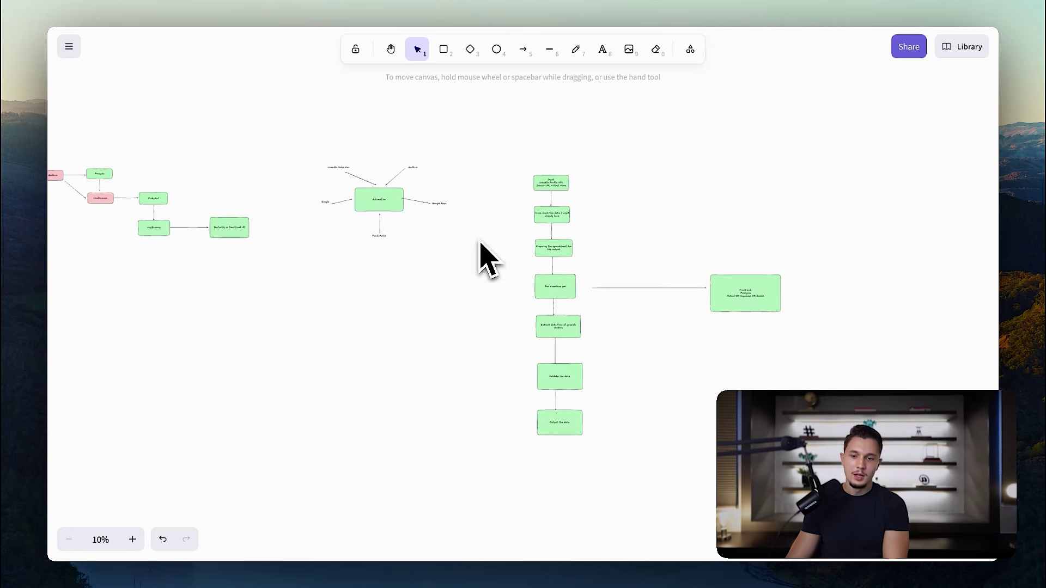